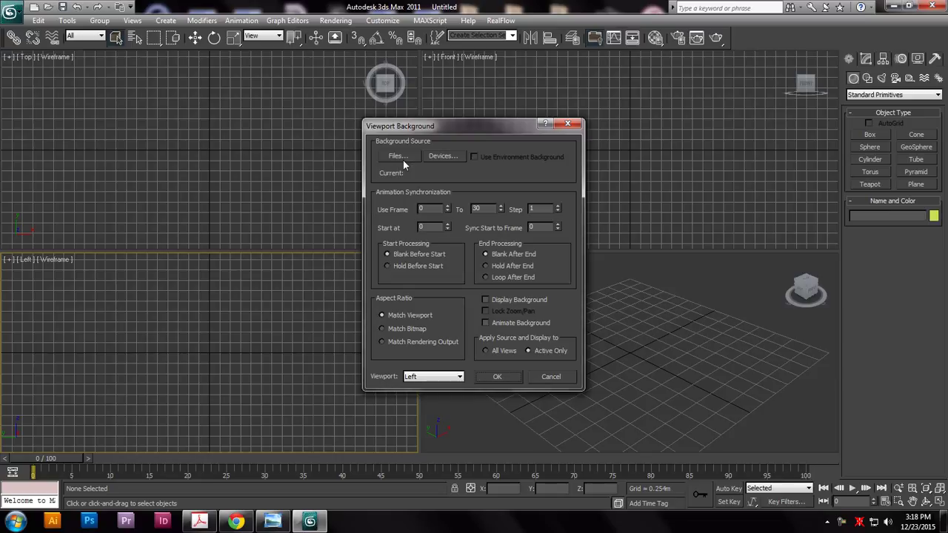
- Load RPG7-(replica)_0 from the Desktop as the Left viewport background, with Match Bitmap aspect ratio and zoom/pan locked
{"action": "left_click", "coordinate": [407, 156]}
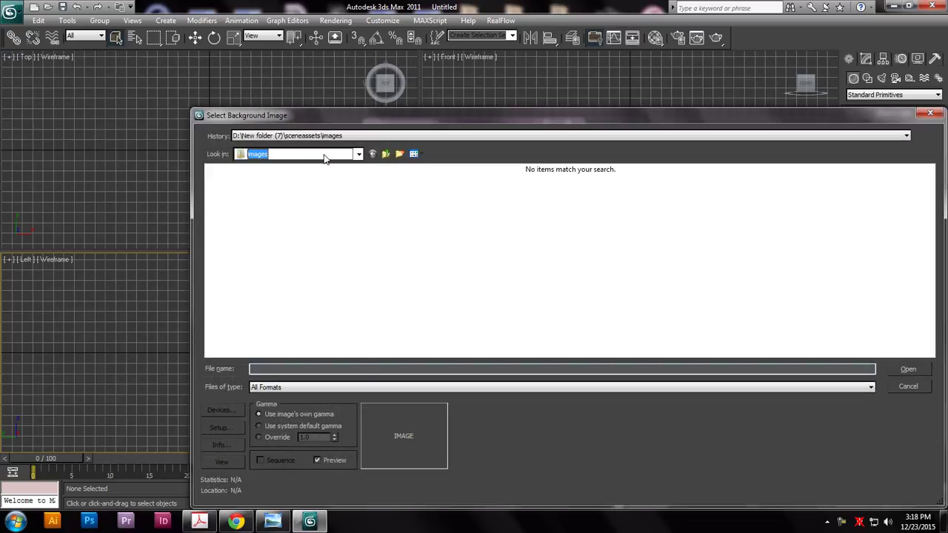
{"action": "left_click", "coordinate": [324, 157]}
{"action": "scroll", "coordinate": [273, 179], "scroll_direction": "up", "scroll_amount": 1}
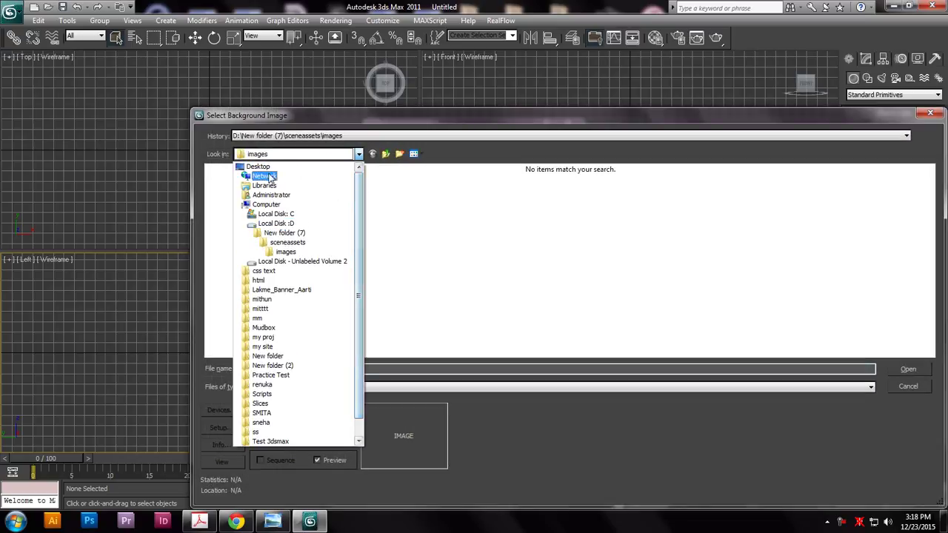
{"action": "left_click", "coordinate": [269, 169]}
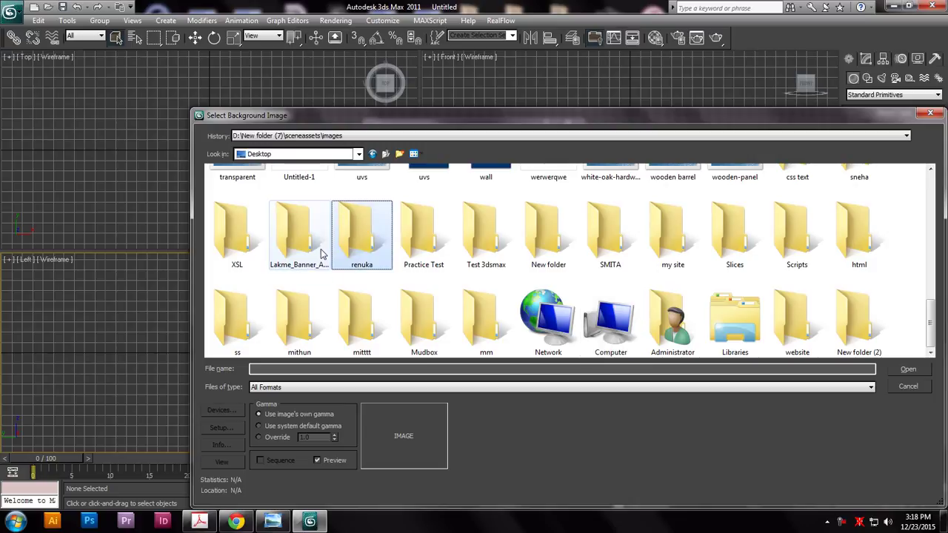
{"action": "key", "text": "r"}
{"action": "key", "text": "r"}
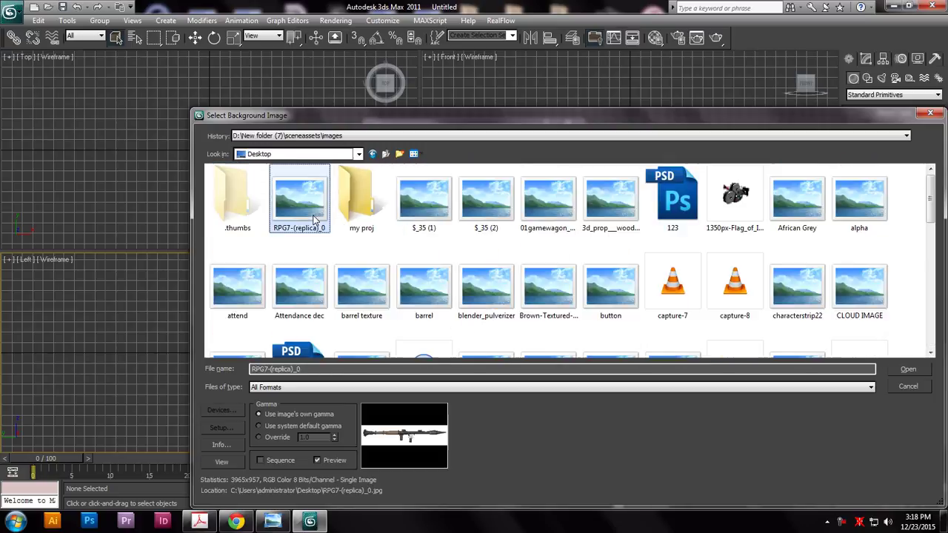
{"action": "double_click", "coordinate": [310, 203]}
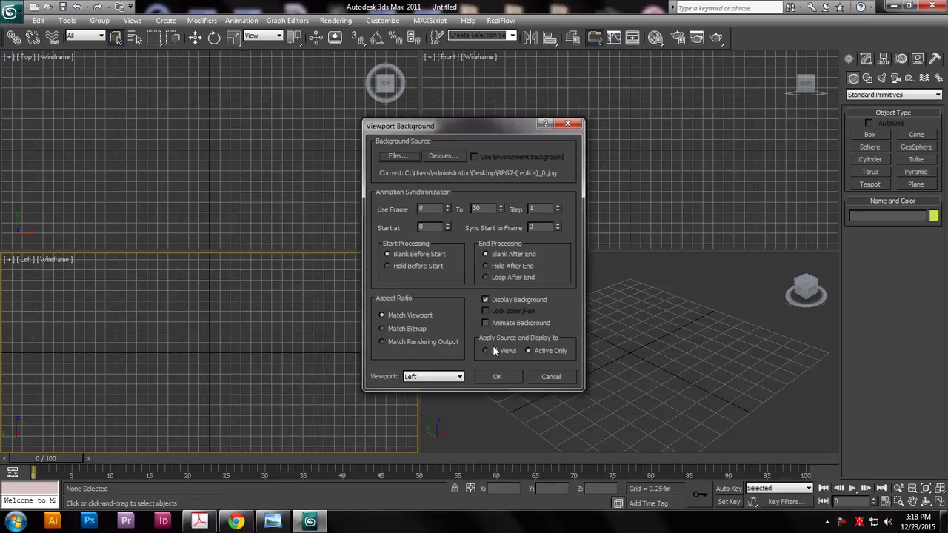
{"action": "left_click", "coordinate": [415, 331]}
{"action": "left_click", "coordinate": [506, 376]}
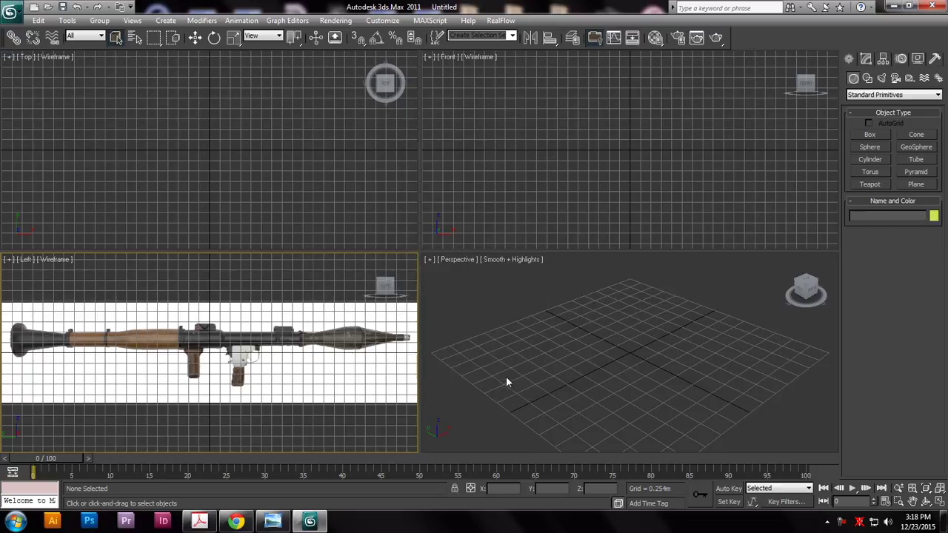
- Maximize the Left viewport and hide its grid
{"action": "scroll", "coordinate": [304, 360], "scroll_direction": "up", "scroll_amount": 1}
{"action": "key", "text": "alt+w"}
{"action": "middle_click_drag", "start_coordinate": [533, 264], "coordinate": [528, 294]}
{"action": "key", "text": "g"}
- Examine the launcher reference image along its full length, with and without the grid
{"action": "middle_click_drag", "start_coordinate": [740, 292], "coordinate": [481, 319]}
{"action": "scroll", "coordinate": [482, 321], "scroll_direction": "up", "scroll_amount": 4}
{"action": "middle_click_drag", "start_coordinate": [615, 305], "coordinate": [702, 292]}
{"action": "scroll", "coordinate": [695, 298], "scroll_direction": "down", "scroll_amount": 4}
{"action": "middle_click_drag", "start_coordinate": [443, 302], "coordinate": [506, 277]}
{"action": "middle_click_drag", "start_coordinate": [712, 284], "coordinate": [792, 320]}
{"action": "middle_click_drag", "start_coordinate": [282, 286], "coordinate": [434, 299]}
{"action": "middle_click_drag", "start_coordinate": [649, 272], "coordinate": [460, 215]}
{"action": "scroll", "coordinate": [581, 301], "scroll_direction": "down", "scroll_amount": 4}
{"action": "scroll", "coordinate": [611, 333], "scroll_direction": "up", "scroll_amount": 2}
{"action": "middle_click_drag", "start_coordinate": [625, 351], "coordinate": [546, 288]}
{"action": "scroll", "coordinate": [529, 293], "scroll_direction": "up", "scroll_amount": 4}
{"action": "scroll", "coordinate": [529, 294], "scroll_direction": "down", "scroll_amount": 1}
{"action": "scroll", "coordinate": [588, 279], "scroll_direction": "down", "scroll_amount": 3}
{"action": "middle_click_drag", "start_coordinate": [607, 304], "coordinate": [655, 294]}
{"action": "key", "text": "g"}
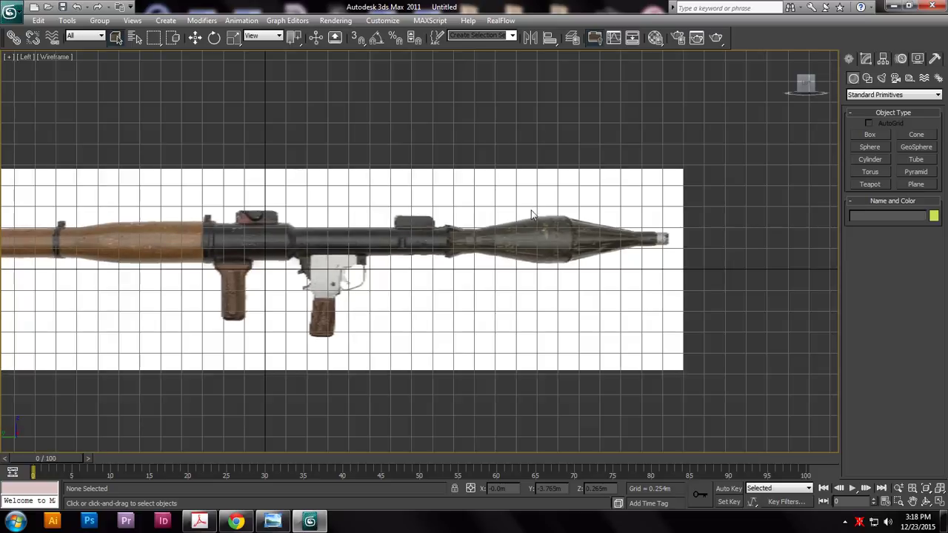
{"action": "key", "text": "g"}
{"action": "scroll", "coordinate": [642, 302], "scroll_direction": "down", "scroll_amount": 5}
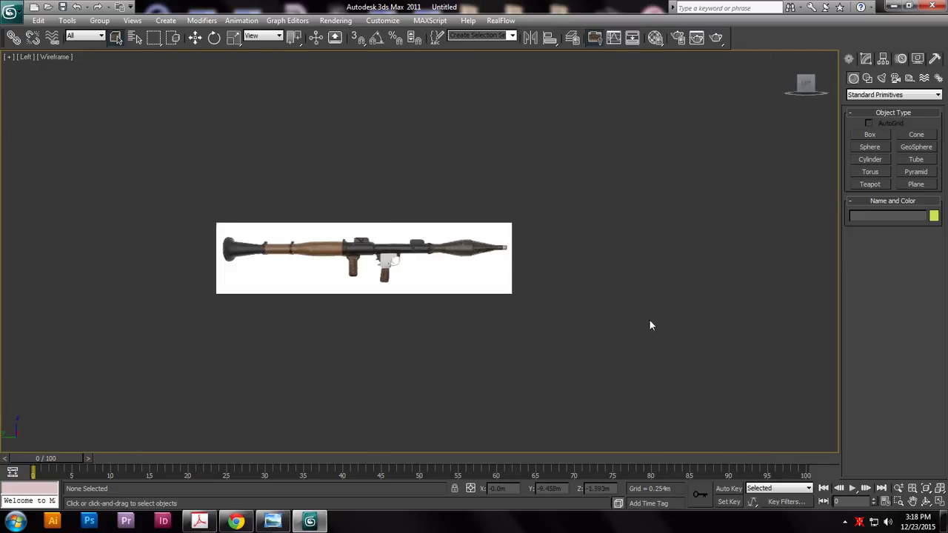
- Start the Cylinder tool at the warhead tip and turn on angle snap with an angle of 90 degrees
{"action": "middle_click_drag", "start_coordinate": [595, 364], "coordinate": [631, 357]}
{"action": "scroll", "coordinate": [474, 300], "scroll_direction": "up", "scroll_amount": 4}
{"action": "middle_click_drag", "start_coordinate": [496, 294], "coordinate": [516, 202]}
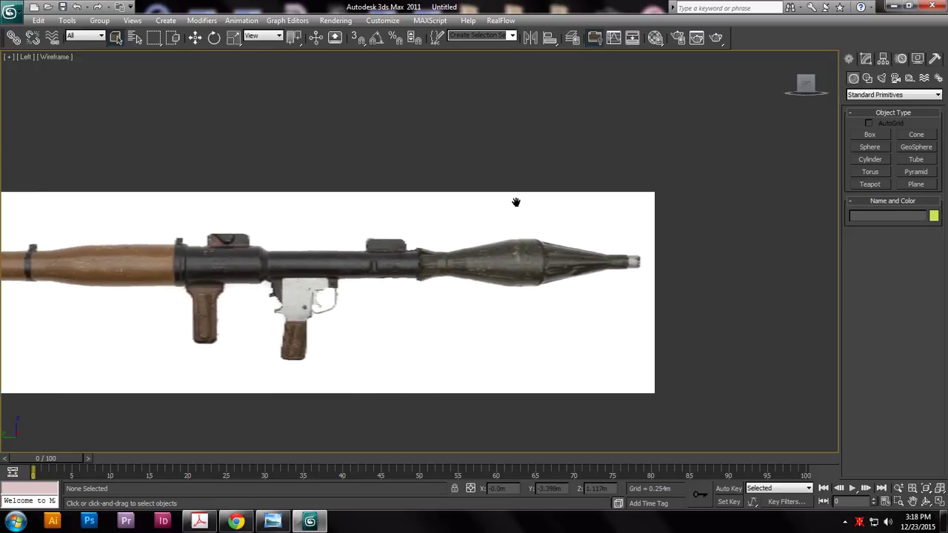
{"action": "middle_click_drag", "start_coordinate": [459, 257], "coordinate": [321, 260]}
{"action": "scroll", "coordinate": [526, 257], "scroll_direction": "up", "scroll_amount": 4}
{"action": "middle_click_drag", "start_coordinate": [550, 256], "coordinate": [508, 258]}
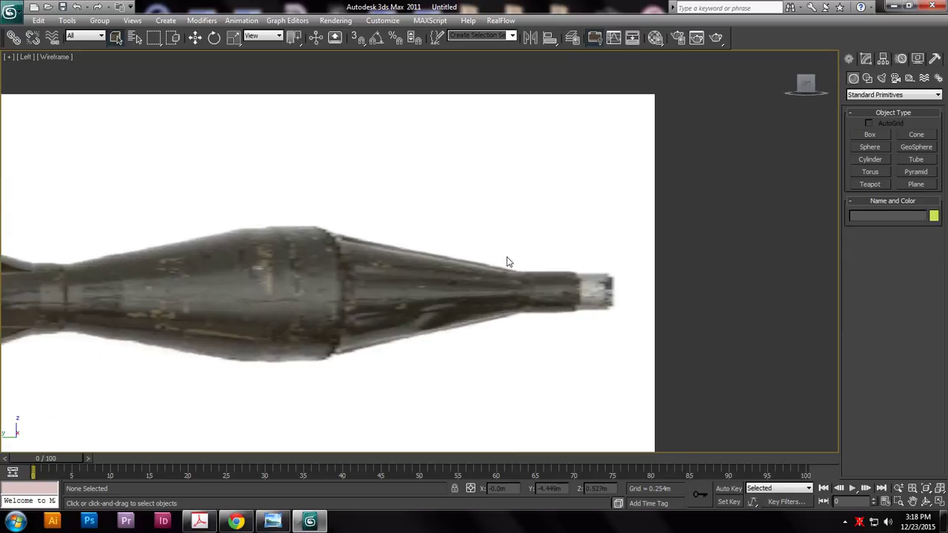
{"action": "left_click", "coordinate": [870, 159]}
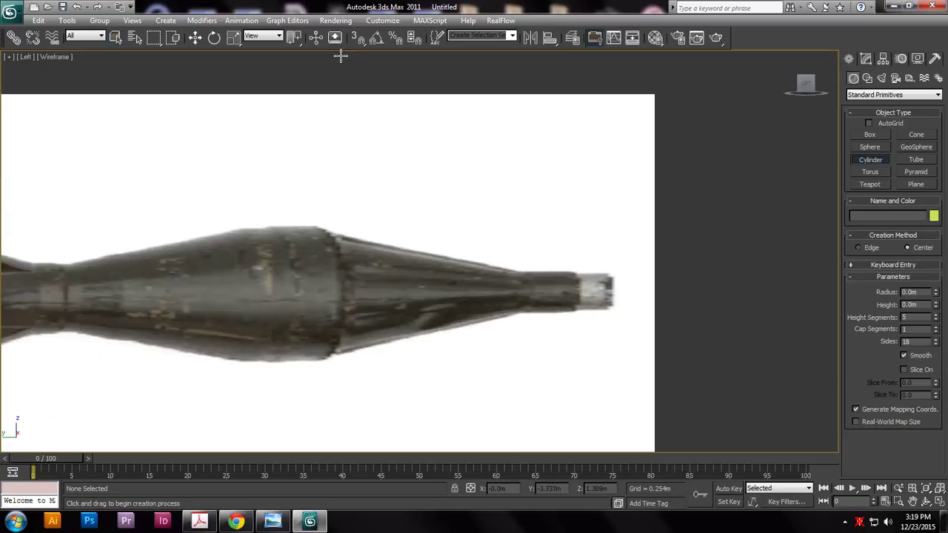
{"action": "right_click", "coordinate": [382, 36]}
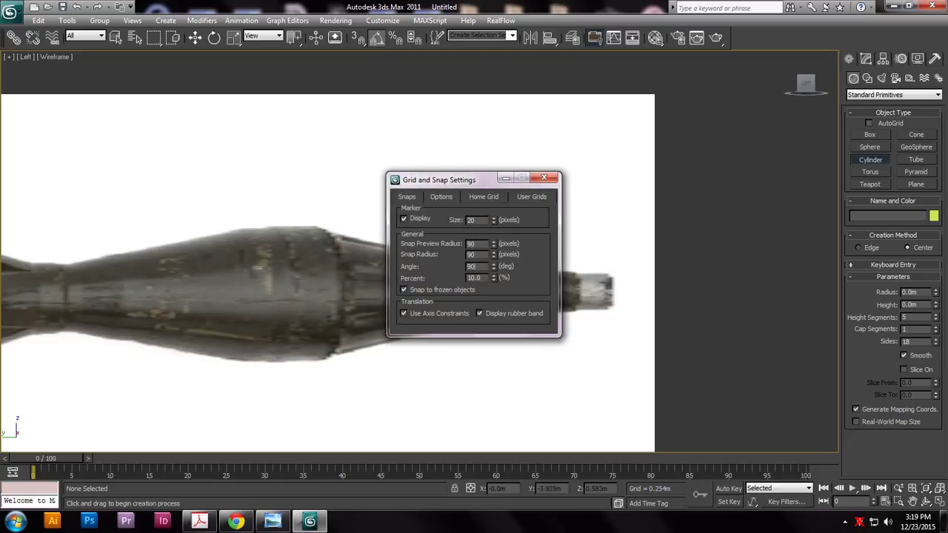
{"action": "left_click", "coordinate": [544, 178]}
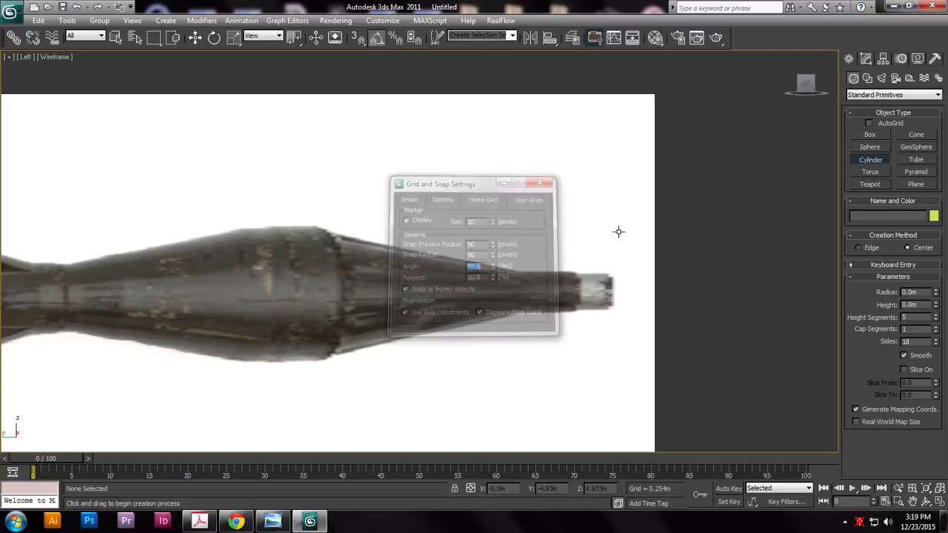
- Create a cylinder about 0.095 m in radius and 0.079 m high on the warhead tip and rotate it side-on
{"action": "left_click_drag", "start_coordinate": [599, 289], "coordinate": [611, 312]}
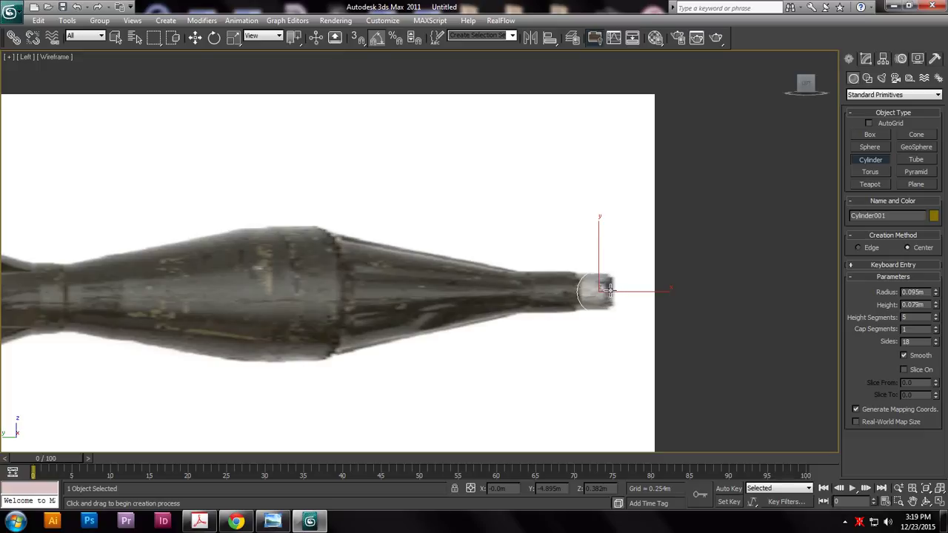
{"action": "key", "text": "w"}
{"action": "key", "text": "e"}
{"action": "left_click_drag", "start_coordinate": [628, 291], "coordinate": [651, 289]}
{"action": "key", "text": "w"}
- Set the cylinder to 2 height segments and 22 sides
{"action": "scroll", "coordinate": [667, 291], "scroll_direction": "up", "scroll_amount": 3}
{"action": "middle_click_drag", "start_coordinate": [719, 295], "coordinate": [423, 251]}
{"action": "scroll", "coordinate": [548, 288], "scroll_direction": "down", "scroll_amount": 1}
{"action": "middle_click_drag", "start_coordinate": [637, 297], "coordinate": [599, 282]}
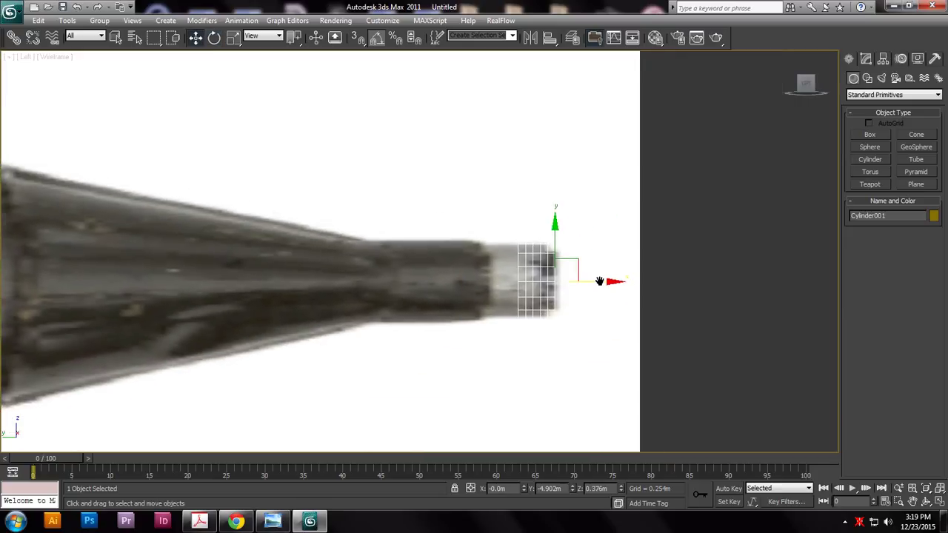
{"action": "left_click", "coordinate": [865, 59]}
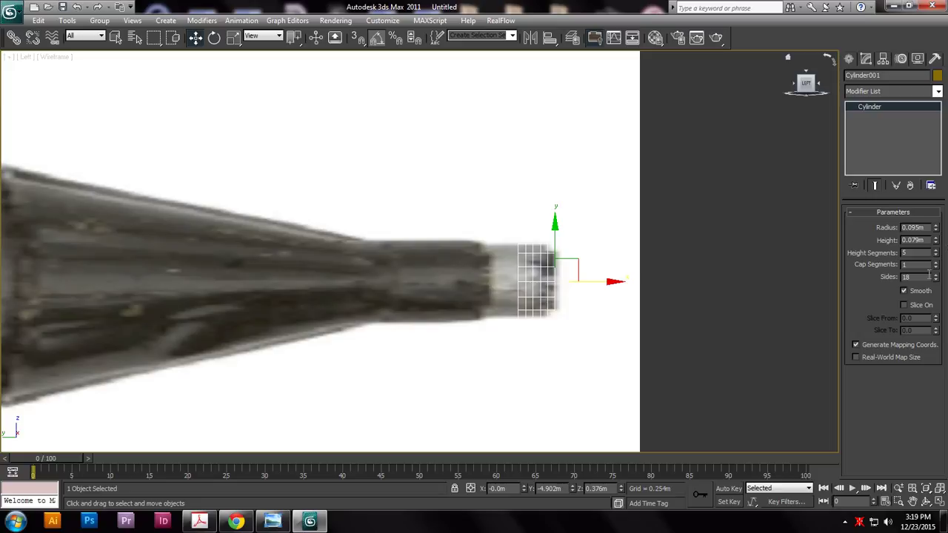
{"action": "mouse_move", "coordinate": [936, 282]}
{"action": "left_mouse_down"}
{"action": "mouse_move", "coordinate": [942, 255]}
{"action": "mouse_move", "coordinate": [939, 276]}
{"action": "left_mouse_up"}
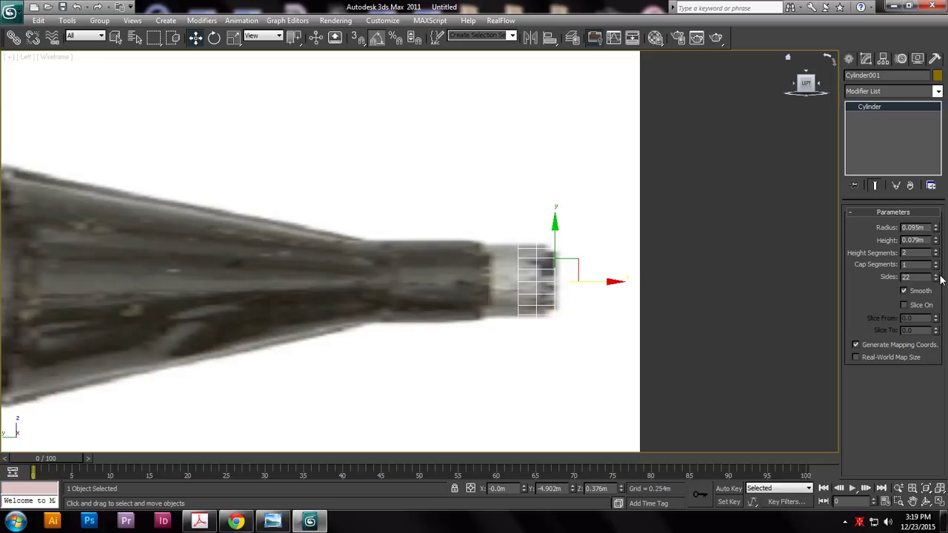
- Convert the cylinder to an Editable Poly
{"action": "right_click", "coordinate": [533, 270]}
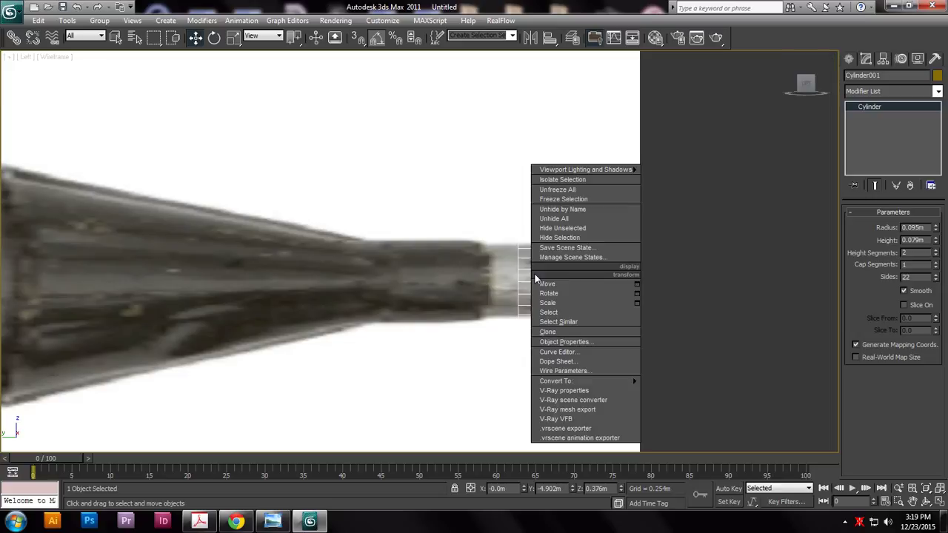
{"action": "mouse_move", "coordinate": [618, 381]}
{"action": "left_click", "coordinate": [709, 390]}
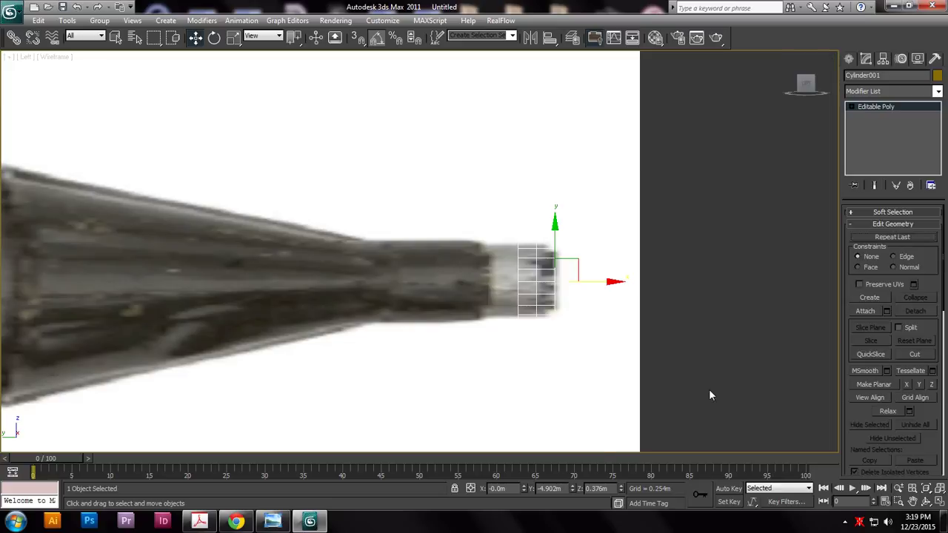
- Select the cap polygon facing the warhead body and extrude it about 0.089 m past the silver tip
{"action": "left_click", "coordinate": [851, 107]}
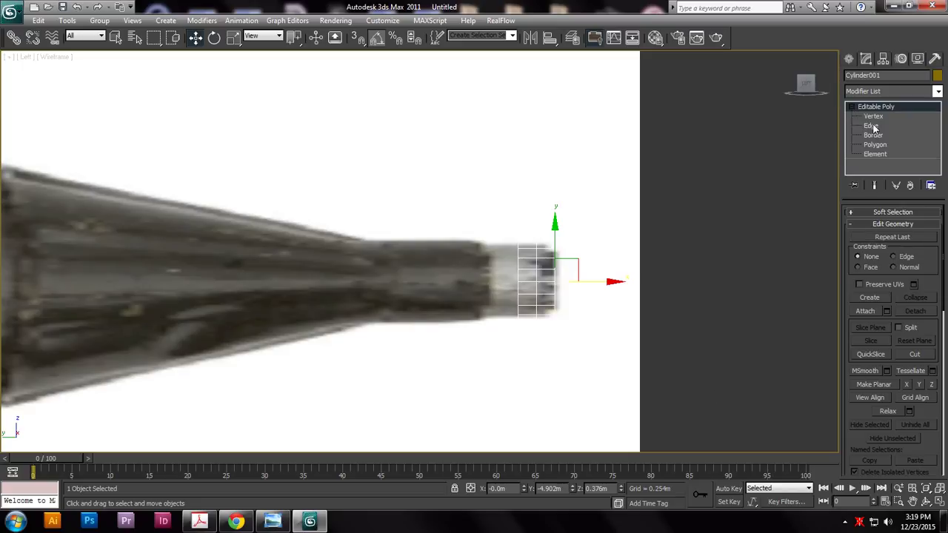
{"action": "left_click", "coordinate": [875, 144]}
{"action": "left_click_drag", "start_coordinate": [494, 209], "coordinate": [531, 350]}
{"action": "left_click_drag", "start_coordinate": [618, 191], "coordinate": [528, 396]}
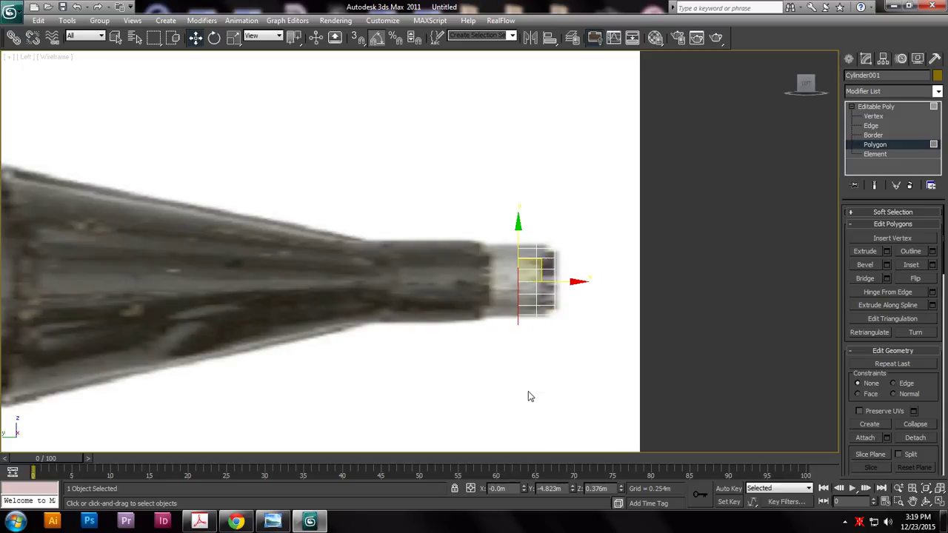
{"action": "left_click", "coordinate": [887, 252]}
{"action": "left_click_drag", "start_coordinate": [527, 304], "coordinate": [445, 285]}
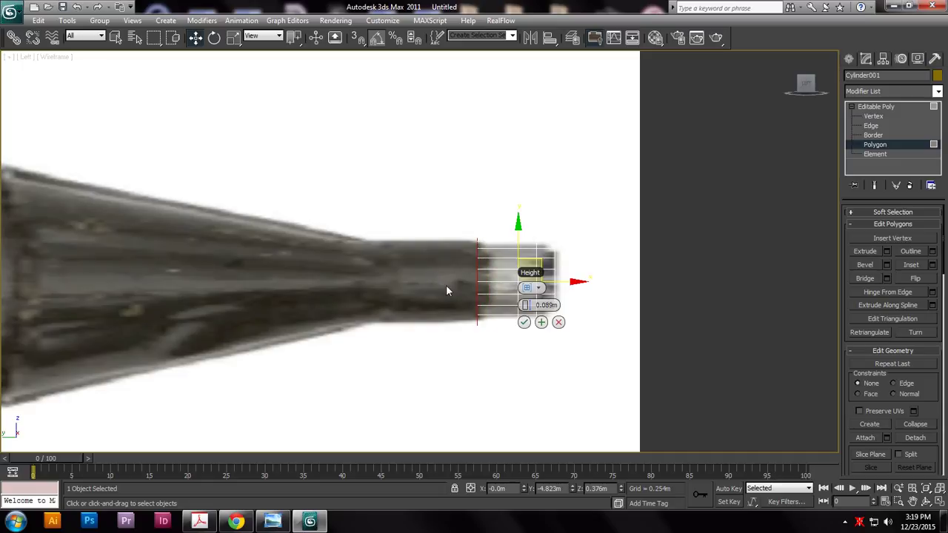
{"action": "left_click", "coordinate": [541, 323]}
- Extrude the end polygon twice by about 0.235 m, along the neck and into the cone, and scale it up to the cone's outline
{"action": "left_click_drag", "start_coordinate": [505, 304], "coordinate": [557, 309]}
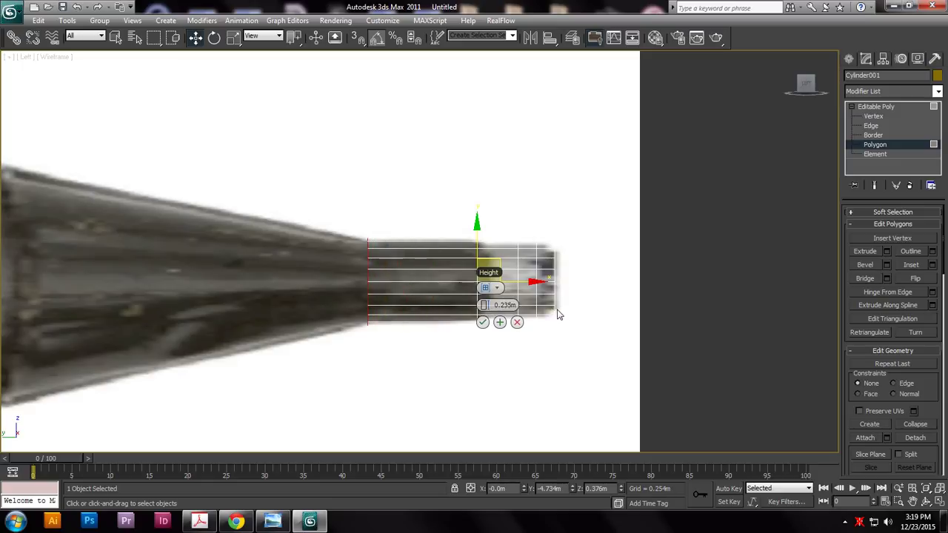
{"action": "middle_click_drag", "start_coordinate": [679, 267], "coordinate": [823, 260]}
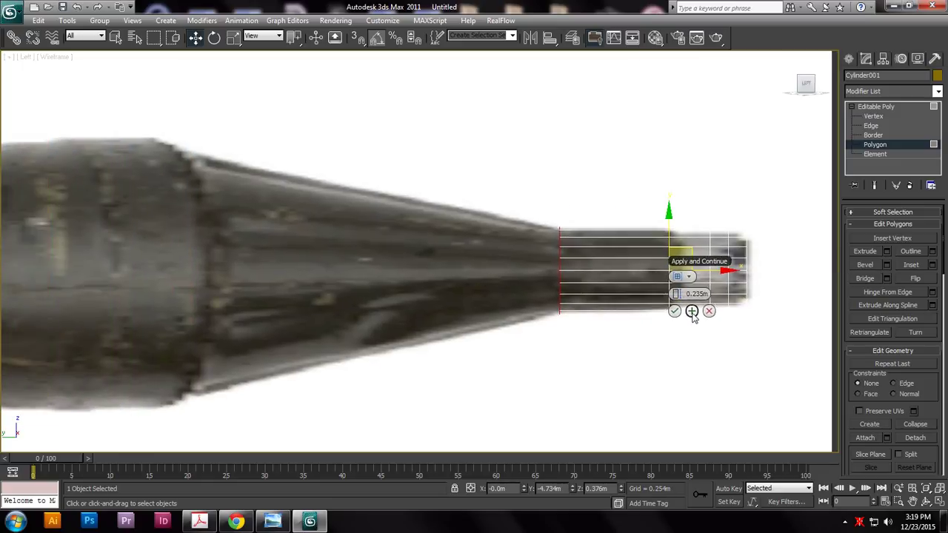
{"action": "left_click", "coordinate": [693, 315]}
{"action": "left_click", "coordinate": [565, 310]}
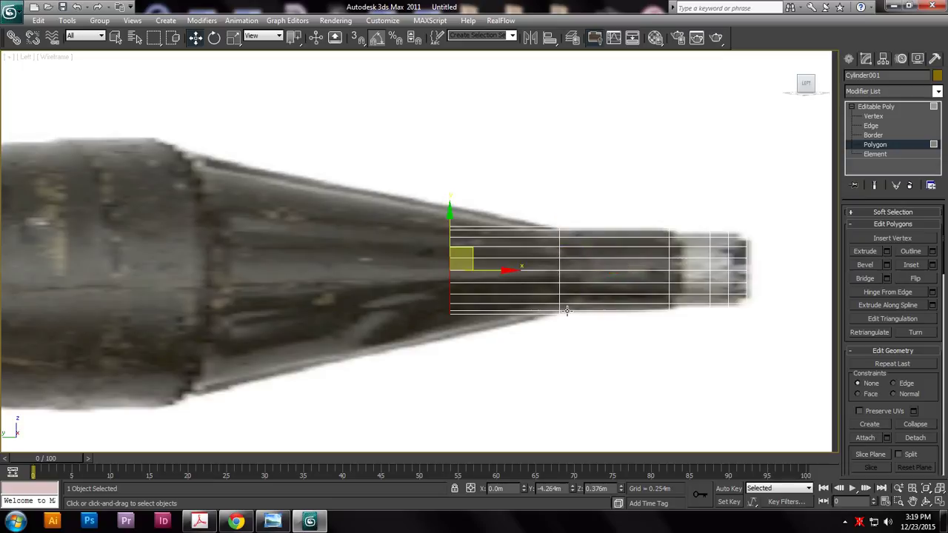
{"action": "key", "text": "r"}
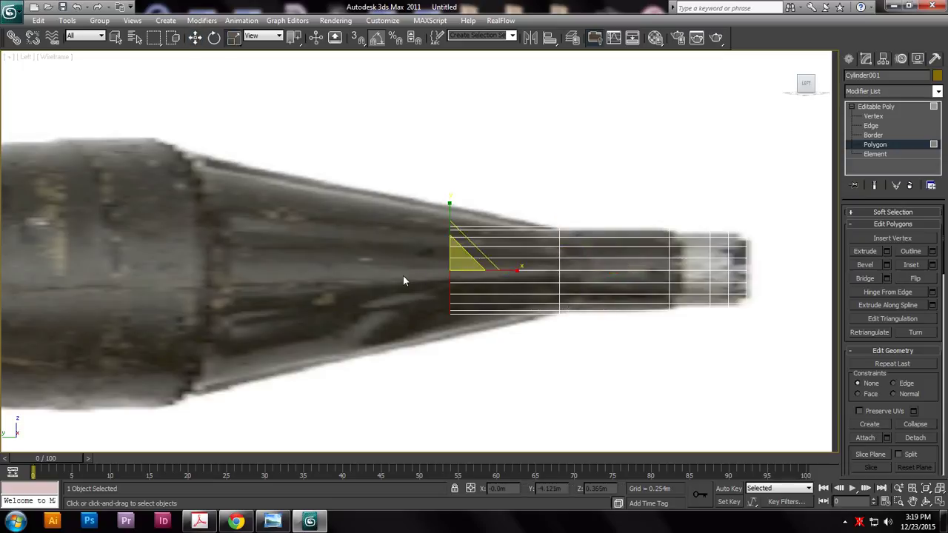
{"action": "left_click_drag", "start_coordinate": [450, 271], "coordinate": [417, 235]}
- Extrude the end polygon another 0.235 m along the cone and scale it to about 122% to fit the outline
{"action": "middle_click_drag", "start_coordinate": [435, 244], "coordinate": [529, 245]}
{"action": "key", "text": "w"}
{"action": "left_click", "coordinate": [888, 251]}
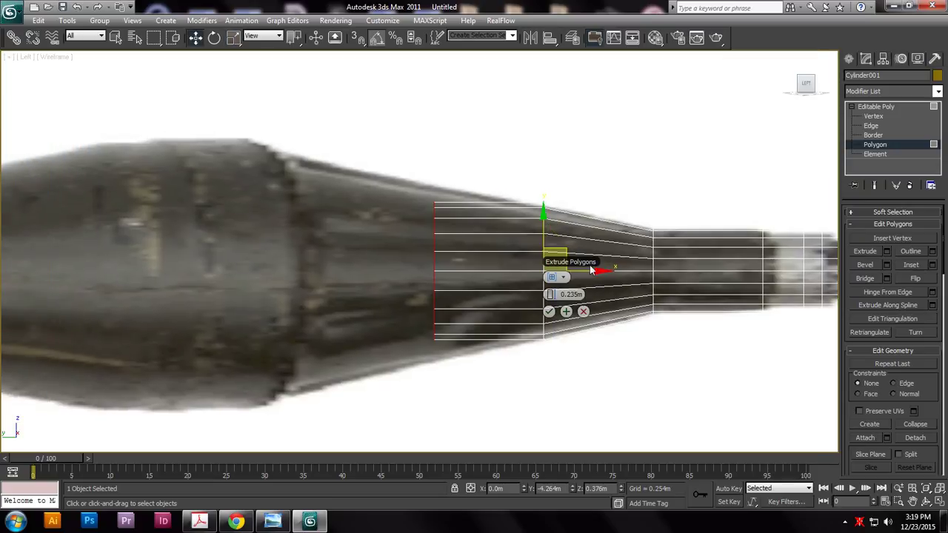
{"action": "left_click", "coordinate": [549, 311]}
{"action": "key", "text": "r"}
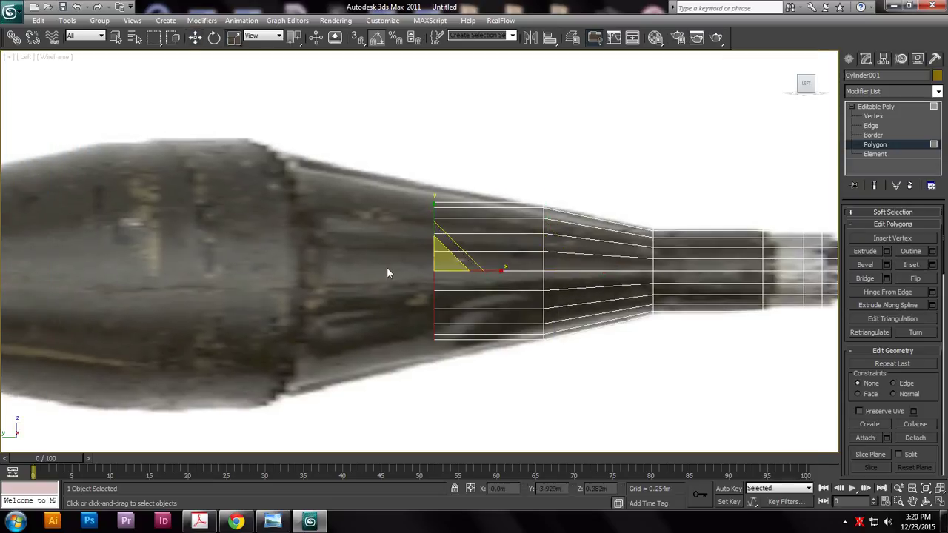
{"action": "mouse_move", "coordinate": [446, 267]}
{"action": "left_mouse_down"}
{"action": "mouse_move", "coordinate": [425, 245]}
{"action": "mouse_move", "coordinate": [433, 255]}
{"action": "left_mouse_up"}
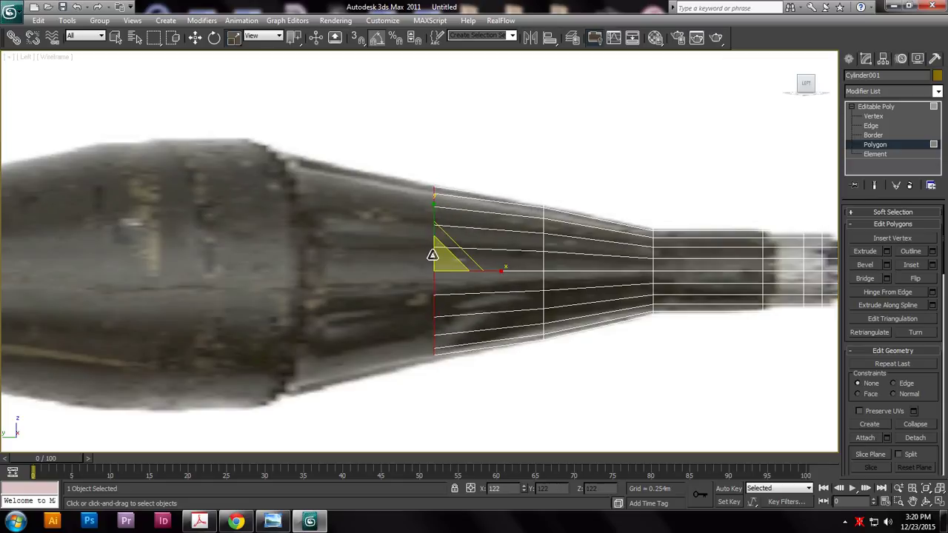
- Extrude the end polygon about 0.28 m to the wide end of the cone and scale it up to the outline there
{"action": "left_click", "coordinate": [889, 255]}
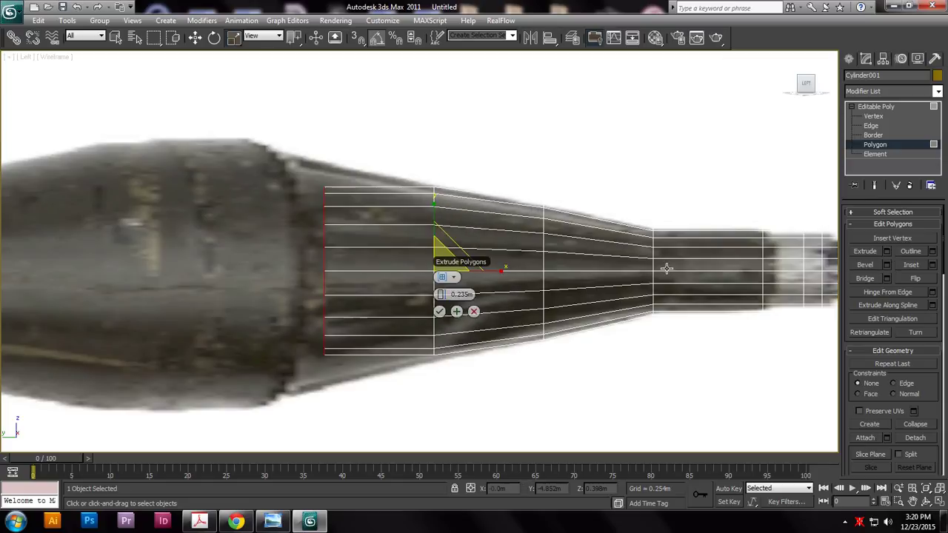
{"action": "left_click_drag", "start_coordinate": [449, 294], "coordinate": [444, 295]}
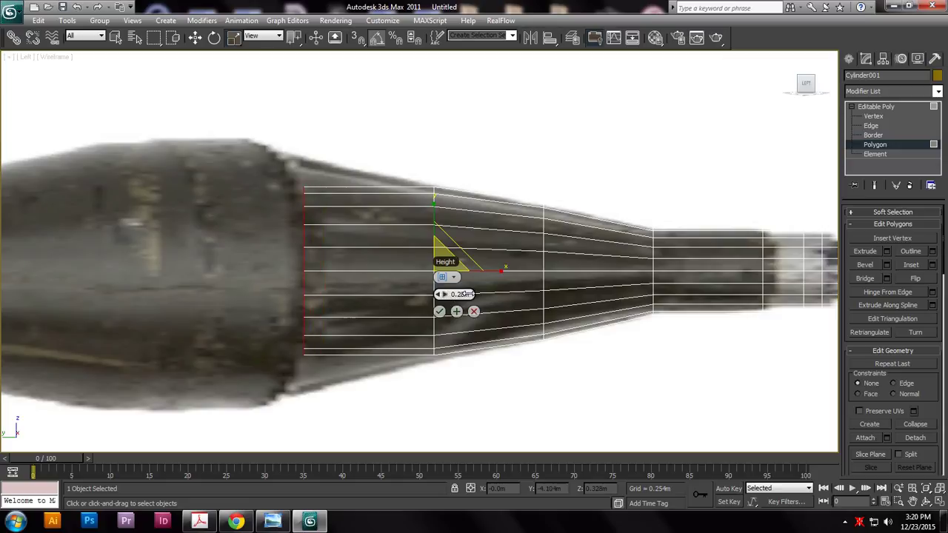
{"action": "left_click", "coordinate": [439, 311]}
{"action": "left_click_drag", "start_coordinate": [313, 260], "coordinate": [298, 243]}
- Extrude the end polygon past the cone's rim into the warhead body and scale it to the body's widest outline
{"action": "scroll", "coordinate": [644, 253], "scroll_direction": "down", "scroll_amount": 5}
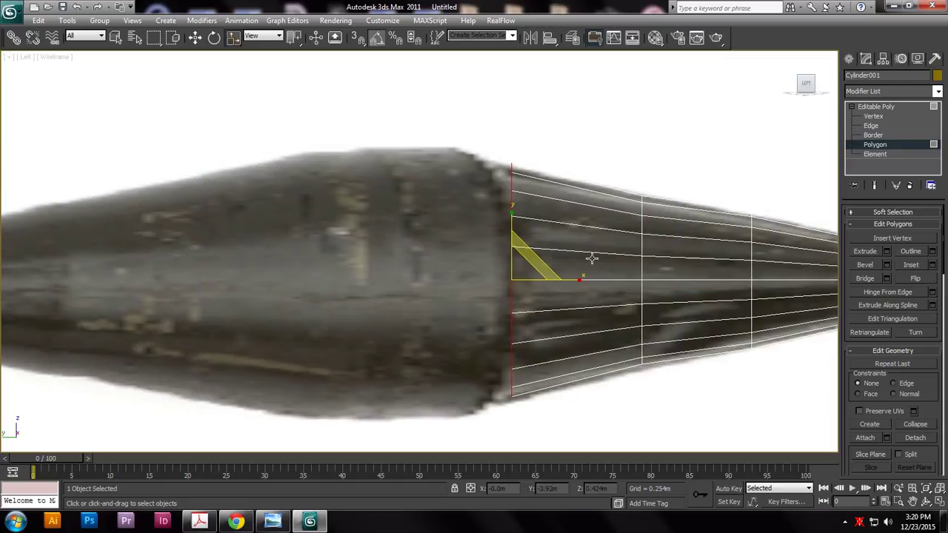
{"action": "left_click", "coordinate": [886, 252]}
{"action": "left_click", "coordinate": [483, 303]}
{"action": "key", "text": "r"}
{"action": "left_click_drag", "start_coordinate": [234, 38], "coordinate": [237, 52]}
{"action": "left_click_drag", "start_coordinate": [421, 256], "coordinate": [420, 247]}
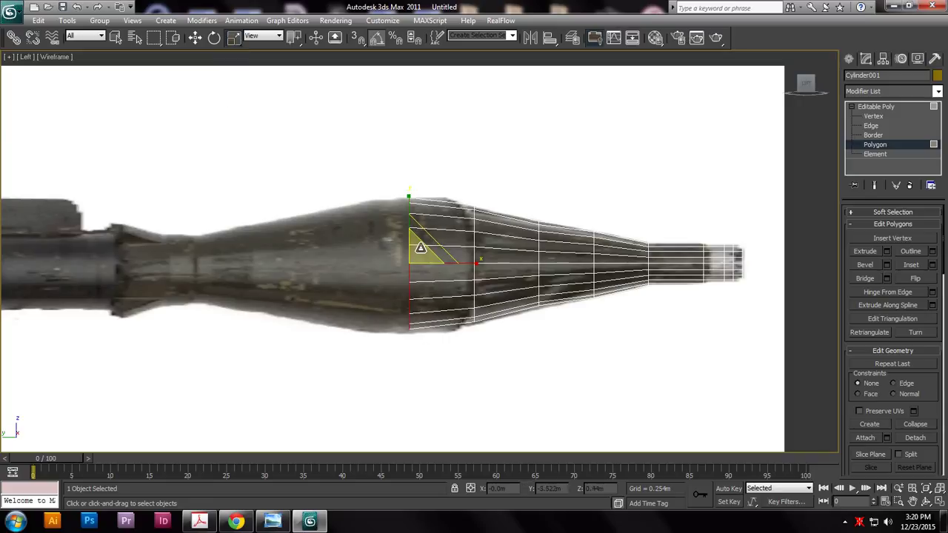
- Extrude the end polygon one more segment along the warhead body and scale it down slightly to follow the rear taper
{"action": "left_click", "coordinate": [887, 251]}
{"action": "left_click", "coordinate": [412, 303]}
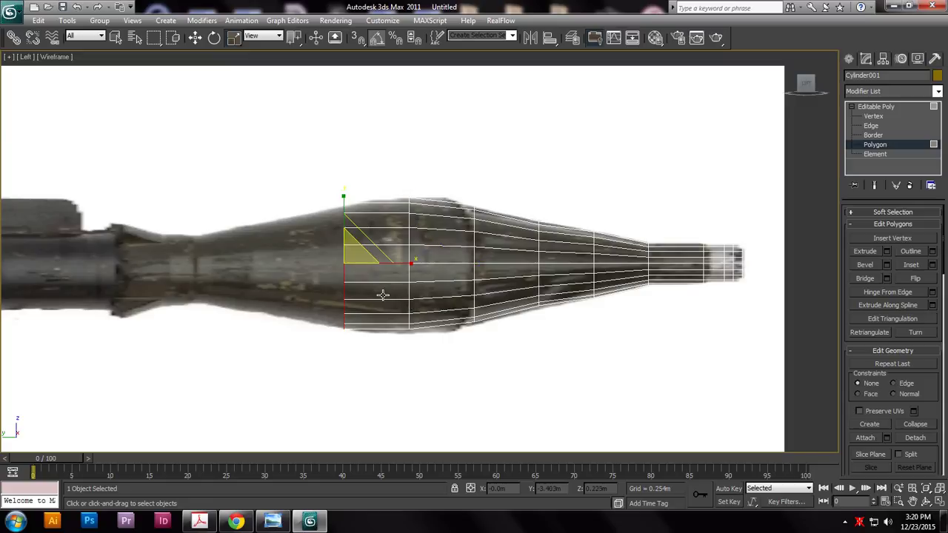
{"action": "left_click_drag", "start_coordinate": [348, 259], "coordinate": [355, 265]}
{"action": "key", "text": "w"}
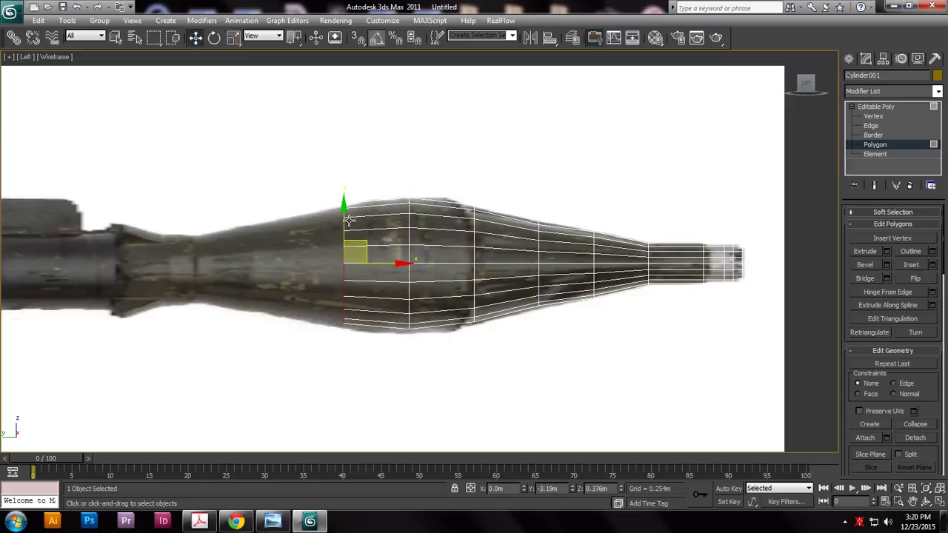
- Lower the end polygon slightly, extrude it 0.326 m along the warhead's rear taper and scale it to 80%
{"action": "left_click_drag", "start_coordinate": [345, 220], "coordinate": [346, 223]}
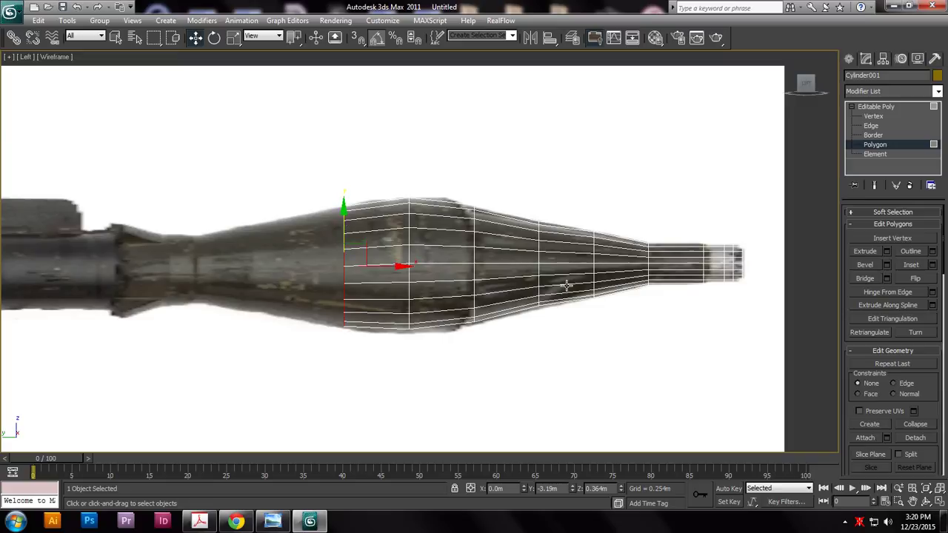
{"action": "left_click", "coordinate": [888, 252]}
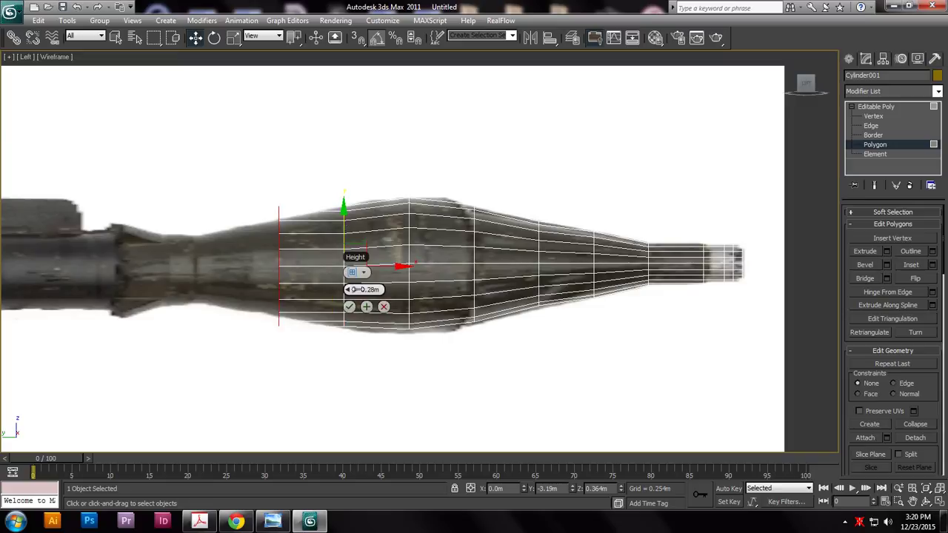
{"action": "left_click", "coordinate": [349, 306]}
{"action": "key", "text": "r"}
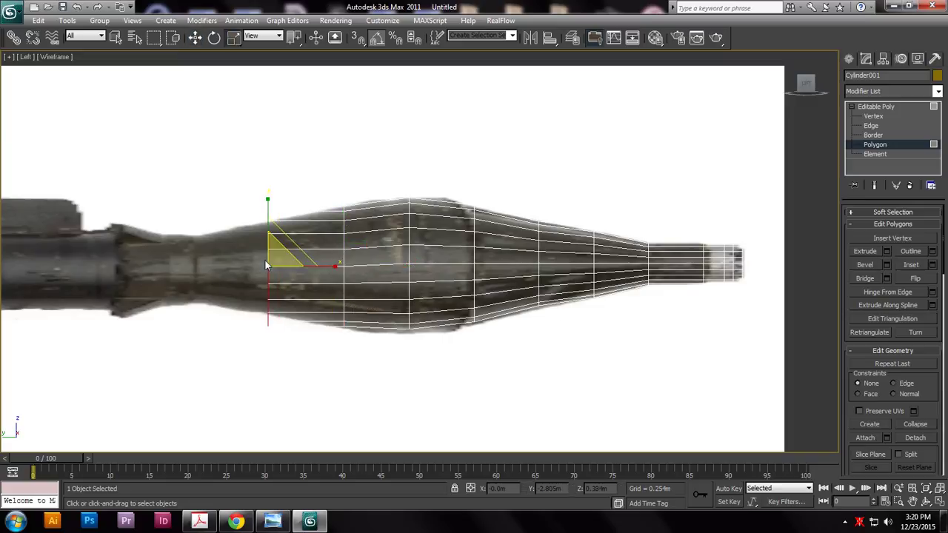
{"action": "left_click_drag", "start_coordinate": [271, 260], "coordinate": [275, 273]}
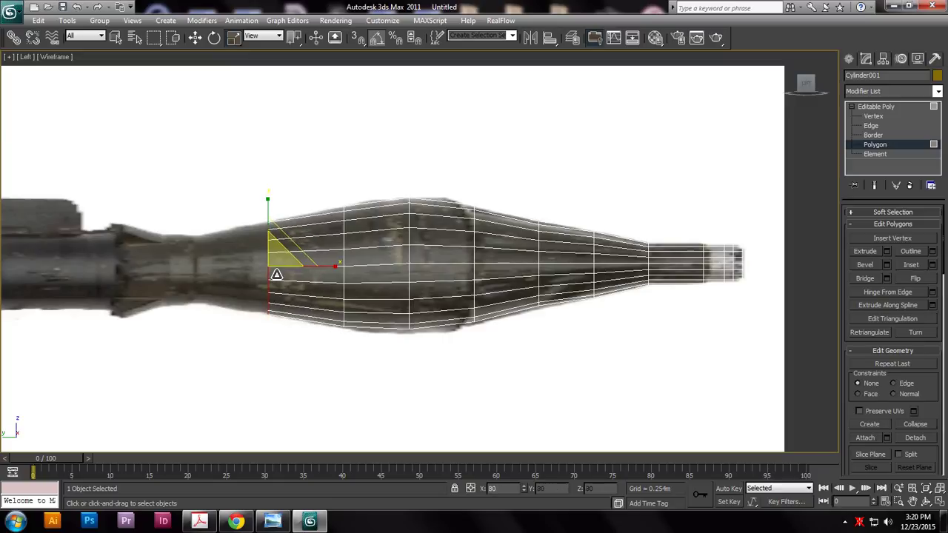
- Extrude the end polygon 0.326 m to the start of the narrow neck, then scale and shift it to fit the outline there
{"action": "key", "text": "w"}
{"action": "left_click", "coordinate": [887, 252]}
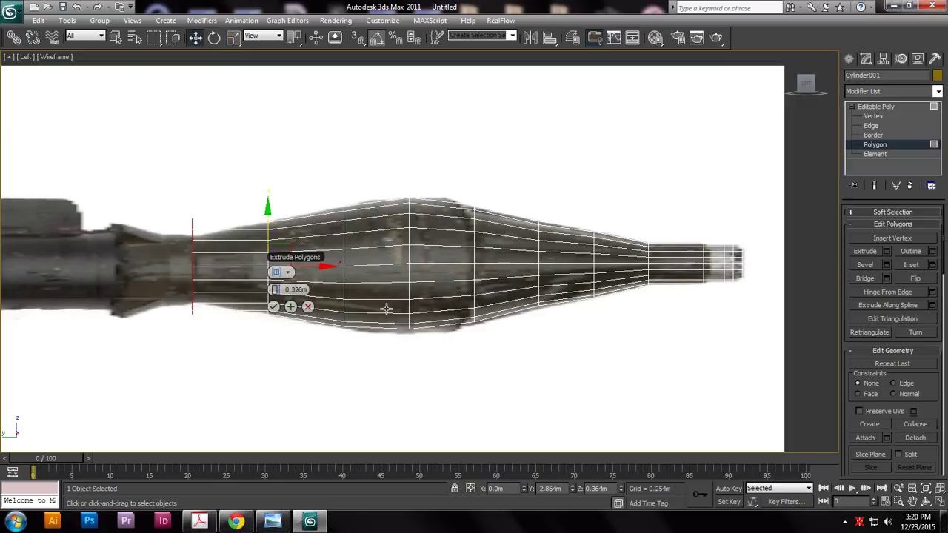
{"action": "left_click", "coordinate": [274, 306]}
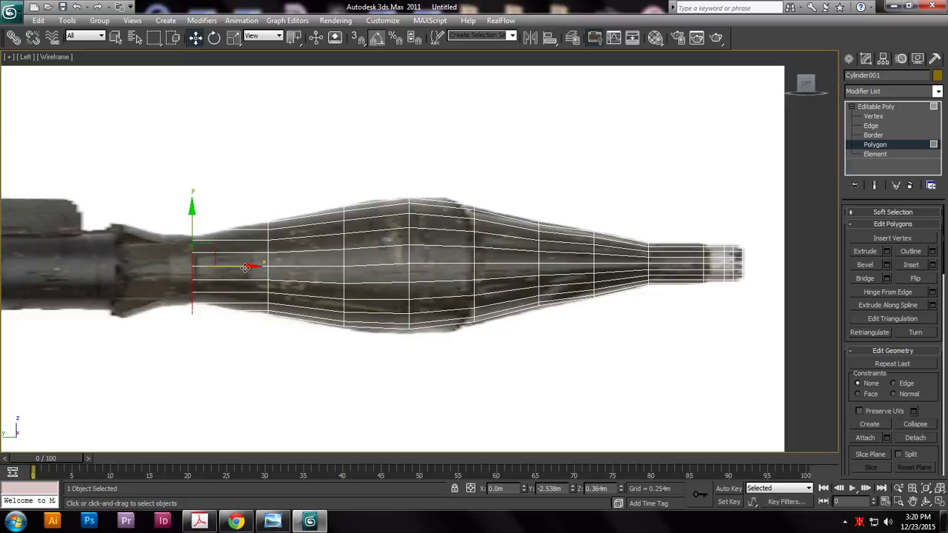
{"action": "key", "text": "r"}
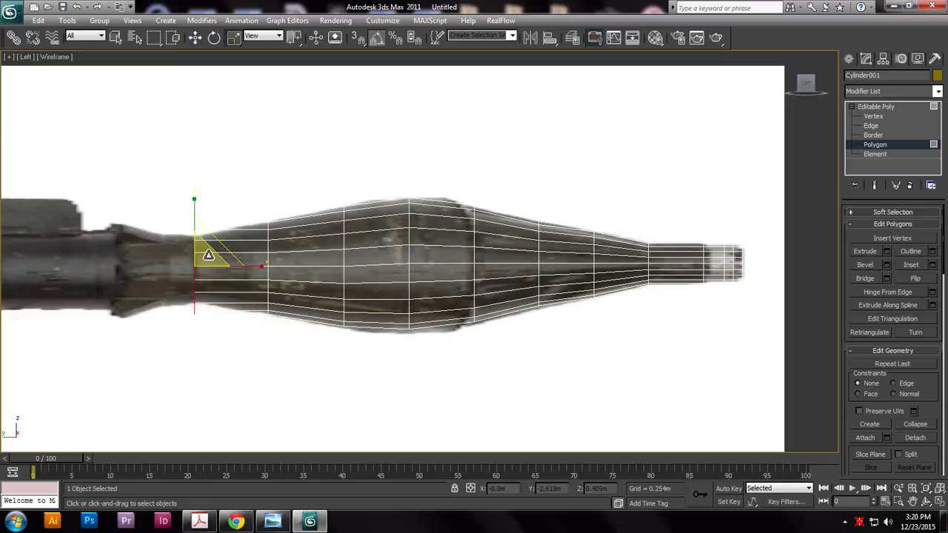
{"action": "left_click_drag", "start_coordinate": [197, 256], "coordinate": [217, 281]}
{"action": "scroll", "coordinate": [362, 259], "scroll_direction": "up", "scroll_amount": 8}
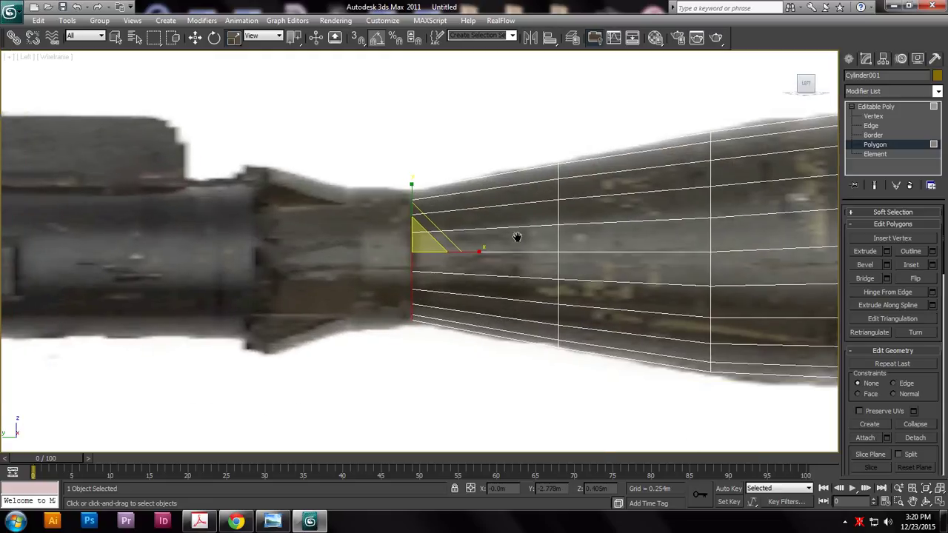
{"action": "key", "text": "w"}
{"action": "left_click_drag", "start_coordinate": [403, 207], "coordinate": [410, 213]}
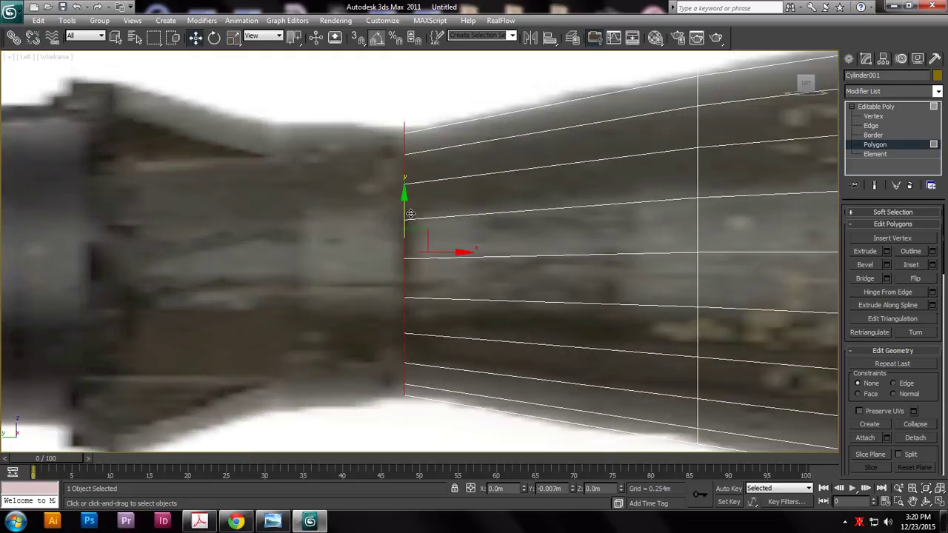
- Extrude the end polygon 0.133 m along the straight neck and shift it slightly to where the flare begins
{"action": "left_click", "coordinate": [887, 251]}
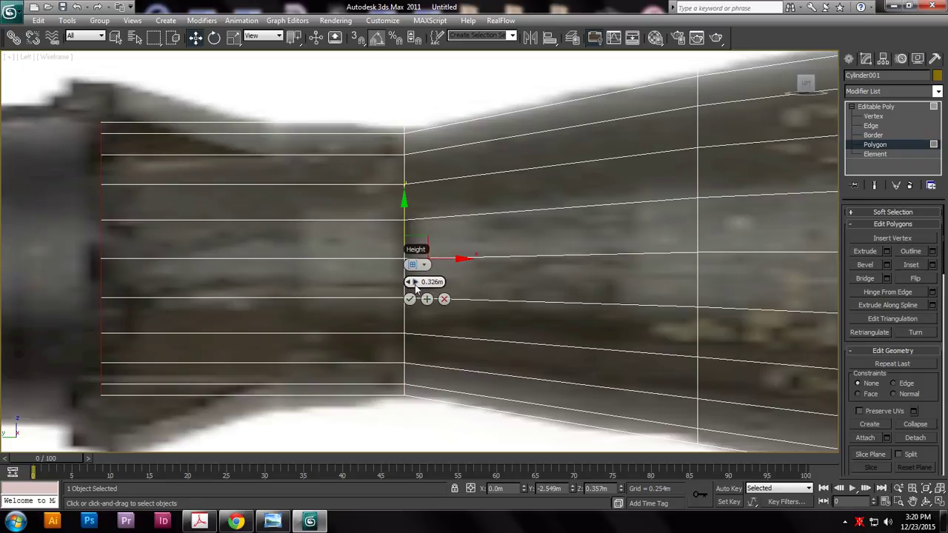
{"action": "left_click_drag", "start_coordinate": [388, 283], "coordinate": [226, 237]}
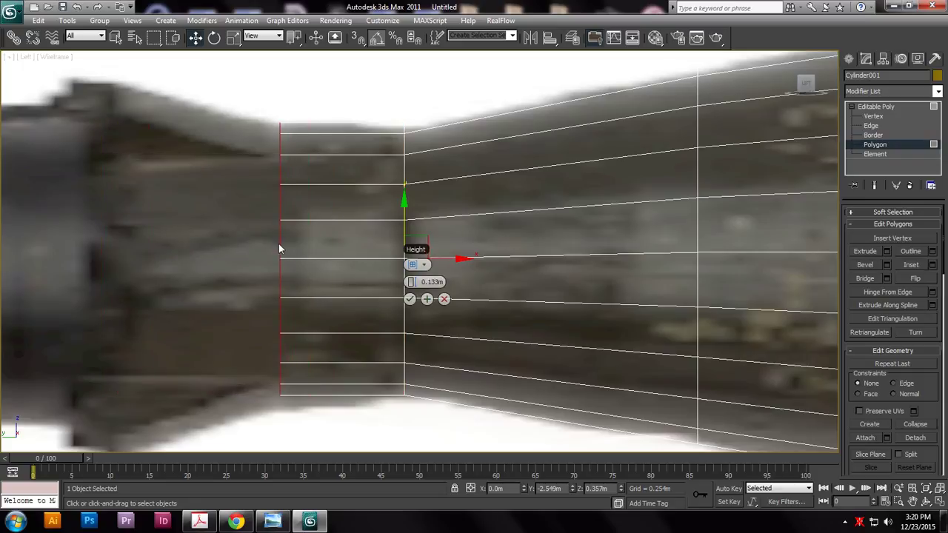
{"action": "scroll", "coordinate": [235, 227], "scroll_direction": "down", "scroll_amount": 3}
{"action": "left_click", "coordinate": [444, 278]}
{"action": "middle_click_drag", "start_coordinate": [510, 278], "coordinate": [609, 269]}
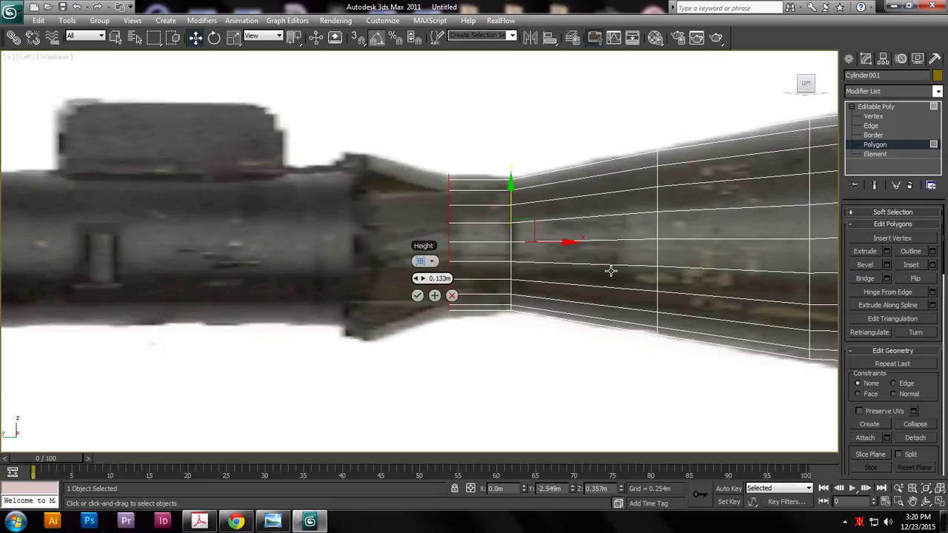
{"action": "left_click", "coordinate": [435, 296]}
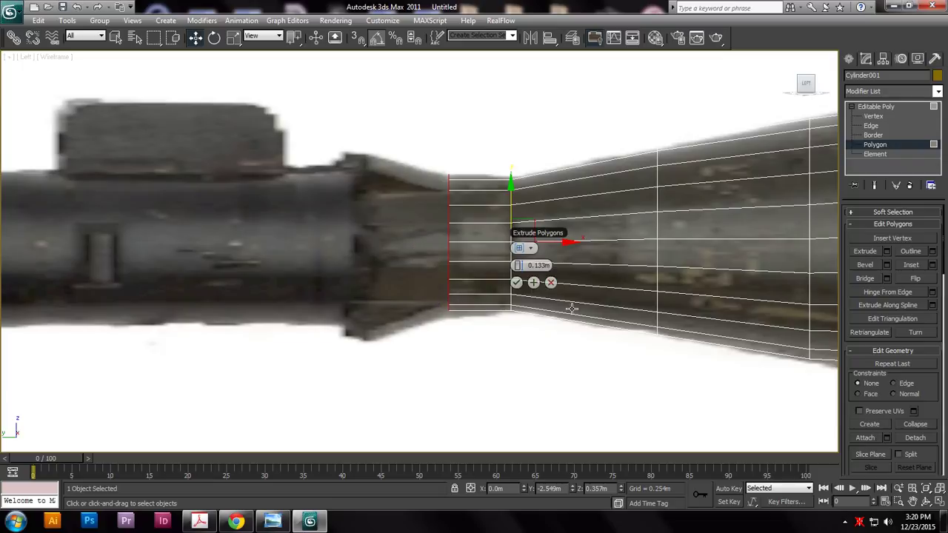
{"action": "left_click", "coordinate": [551, 282]}
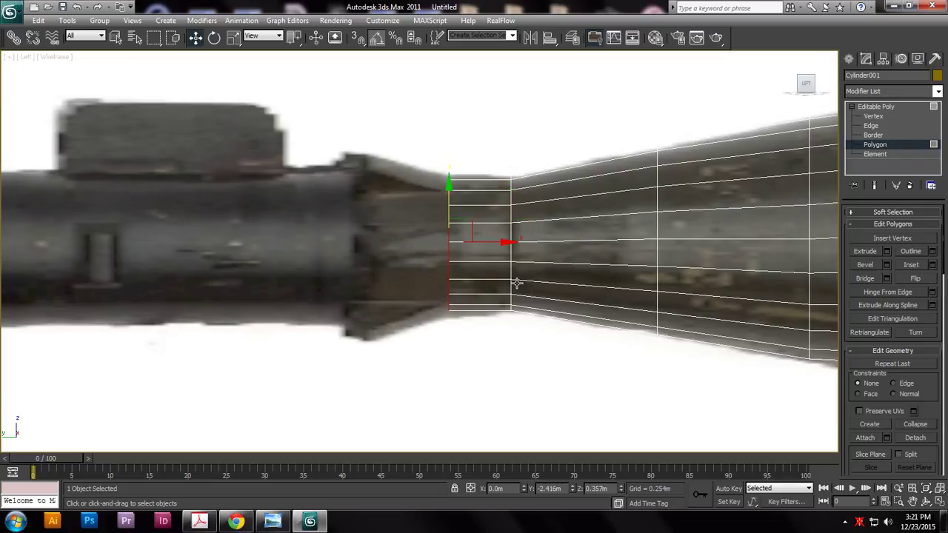
{"action": "left_click_drag", "start_coordinate": [488, 238], "coordinate": [480, 265]}
- Extrude the end polygon 0.185 m to the flare's rim and scale it up to the rim's outline
{"action": "left_click", "coordinate": [888, 251]}
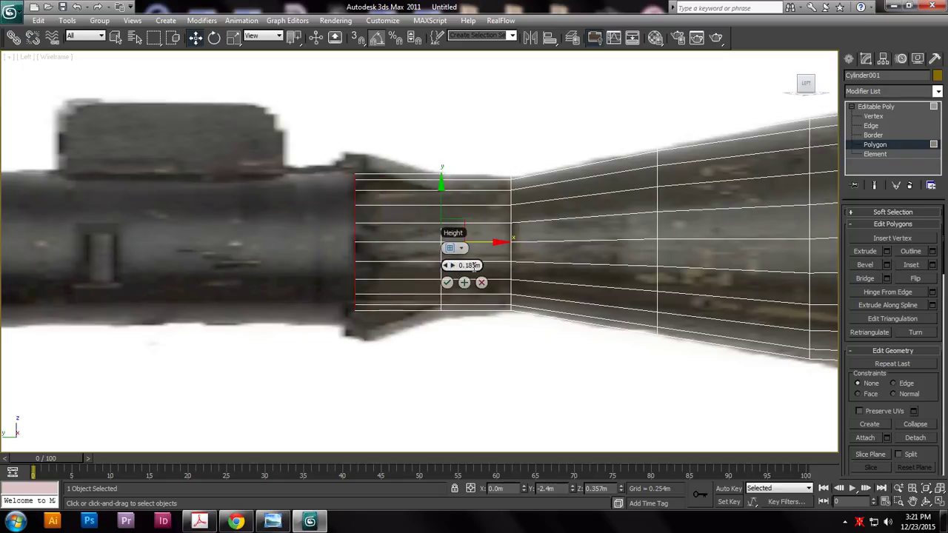
{"action": "left_click", "coordinate": [447, 282]}
{"action": "left_click_drag", "start_coordinate": [362, 234], "coordinate": [348, 211]}
{"action": "key", "text": "w"}
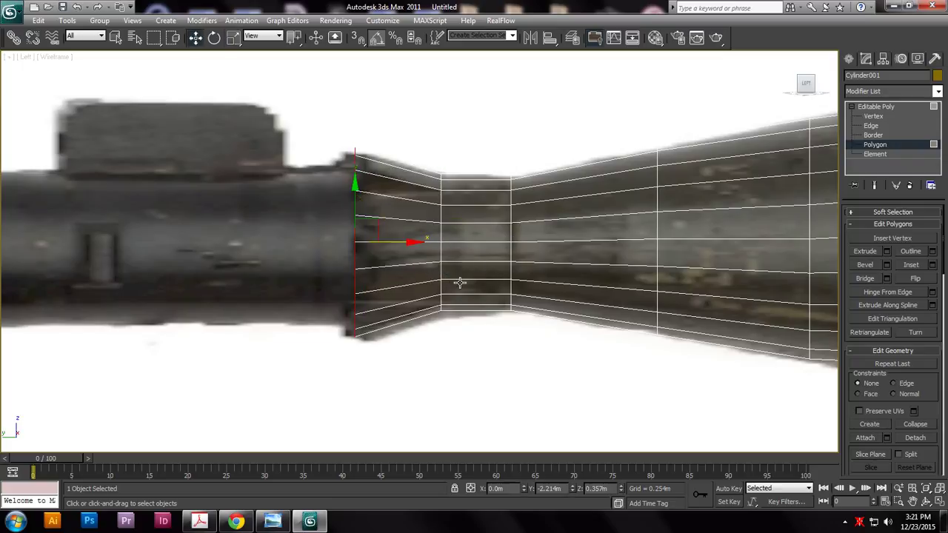
- Inset the flare's end polygon by 0.049 m, checking it in the perspective and left views
{"action": "key", "text": "alt+w"}
{"action": "middle_click_drag", "start_coordinate": [660, 345], "coordinate": [644, 314]}
{"action": "key", "text": "alt+w"}
{"action": "scroll", "coordinate": [524, 316], "scroll_direction": "up", "scroll_amount": 5}
{"action": "key", "text": "F4"}
{"action": "left_click", "coordinate": [932, 265]}
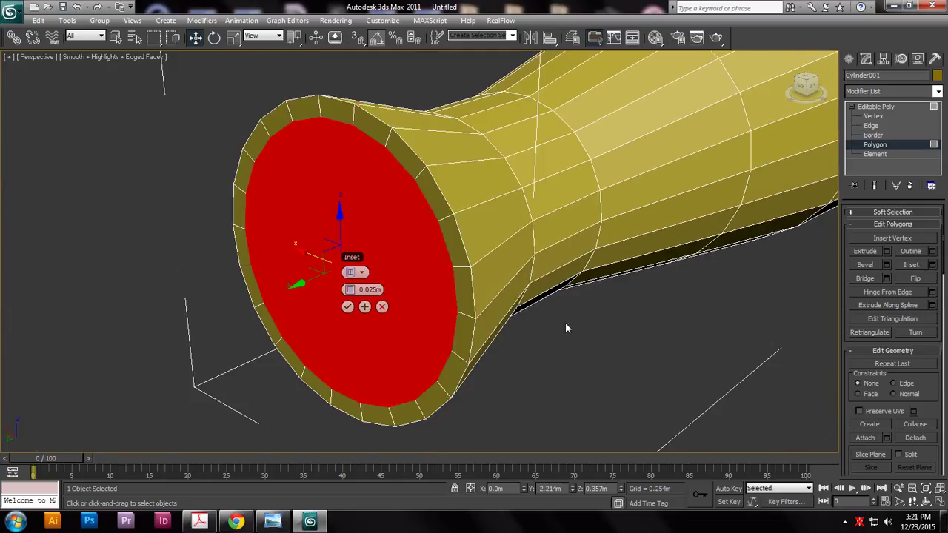
{"action": "left_click_drag", "start_coordinate": [358, 291], "coordinate": [359, 291]}
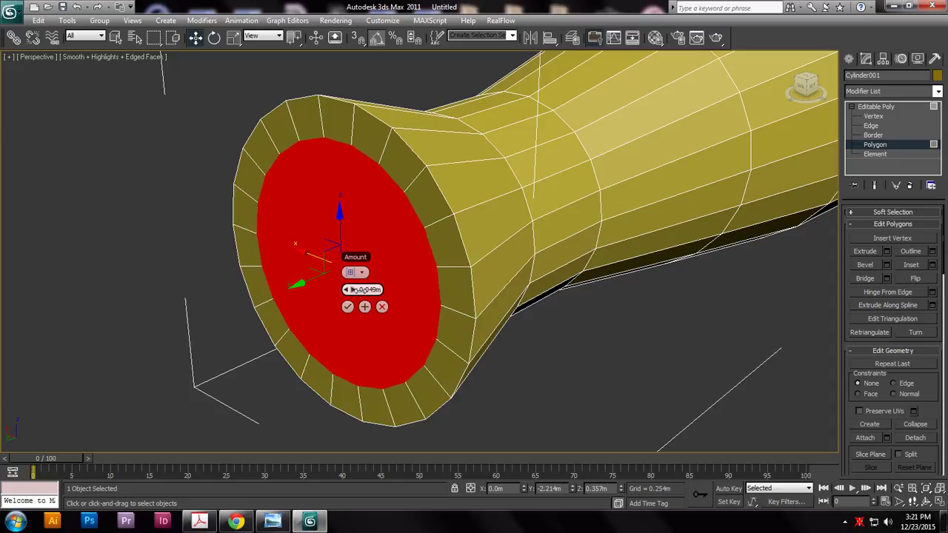
{"action": "key", "text": "alt+w"}
{"action": "middle_click_drag", "start_coordinate": [321, 357], "coordinate": [287, 355]}
{"action": "key", "text": "alt+w"}
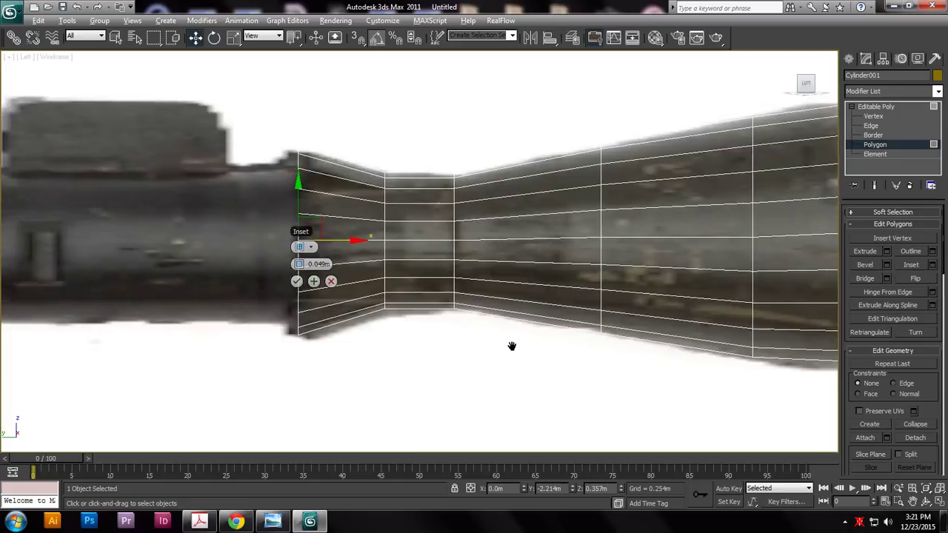
{"action": "middle_click_drag", "start_coordinate": [489, 353], "coordinate": [584, 353]}
{"action": "left_click", "coordinate": [393, 277]}
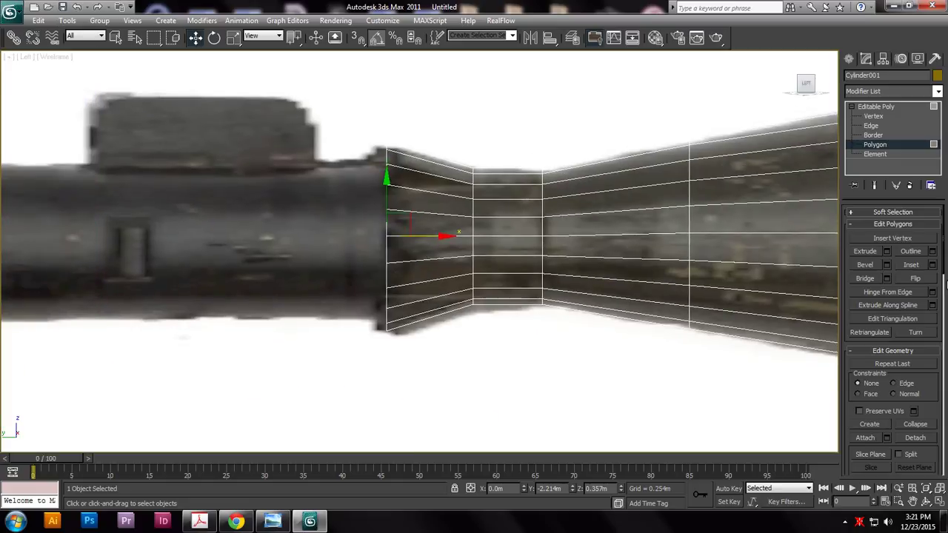
- Preview an extrusion of the inset polygon against the launcher tube, cancel it and scale the polygon up to 111%
{"action": "left_click", "coordinate": [887, 253]}
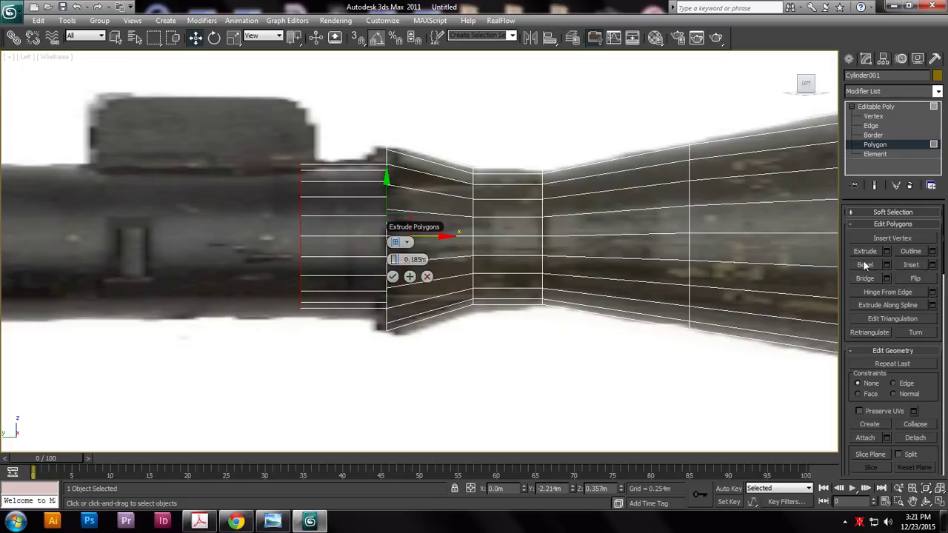
{"action": "left_click", "coordinate": [427, 276]}
{"action": "key", "text": "alt+w"}
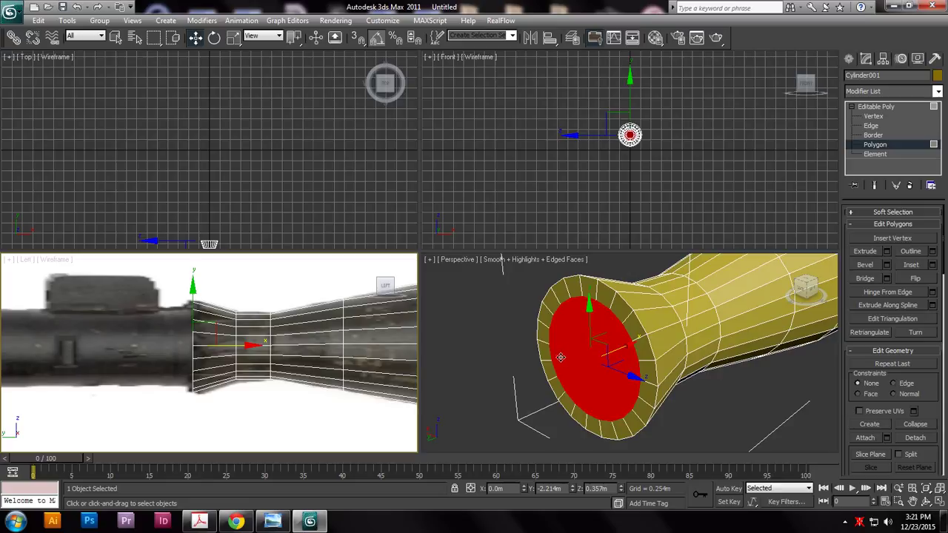
{"action": "key", "text": "r"}
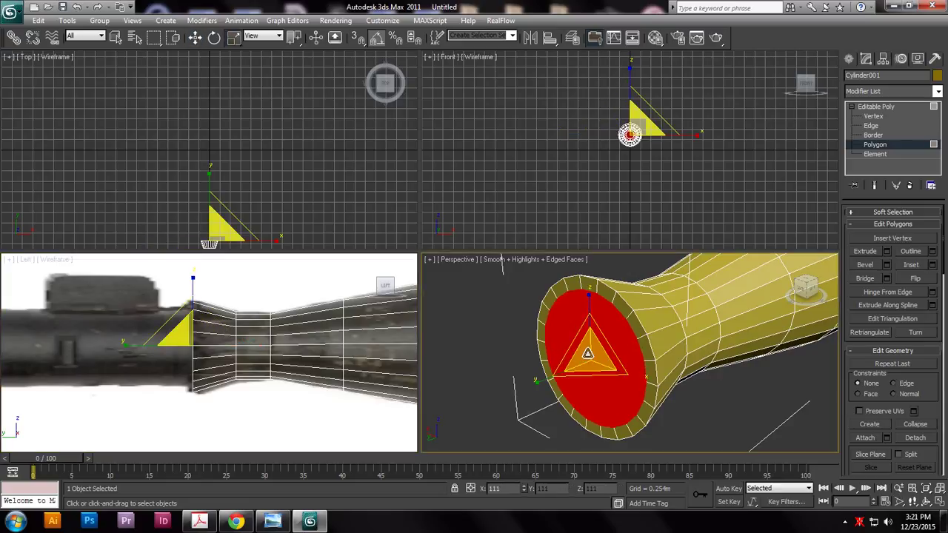
{"action": "key", "text": "w"}
{"action": "key", "text": "alt+w"}
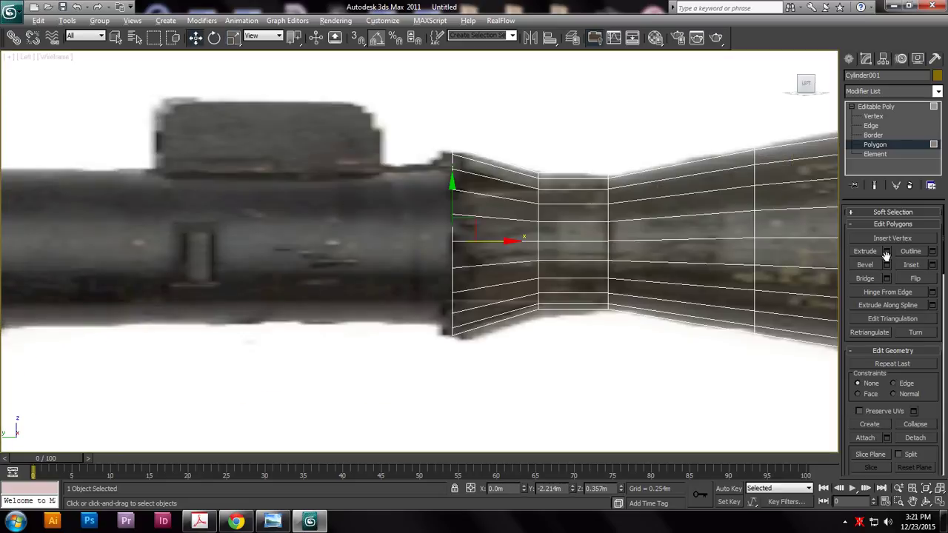
- Check the inset polygon's size with another cancelled extrusion and scale it down slightly to match the launcher tube's diameter
{"action": "left_click", "coordinate": [887, 251]}
{"action": "left_click", "coordinate": [492, 281]}
{"action": "key", "text": "alt+w"}
{"action": "key", "text": "r"}
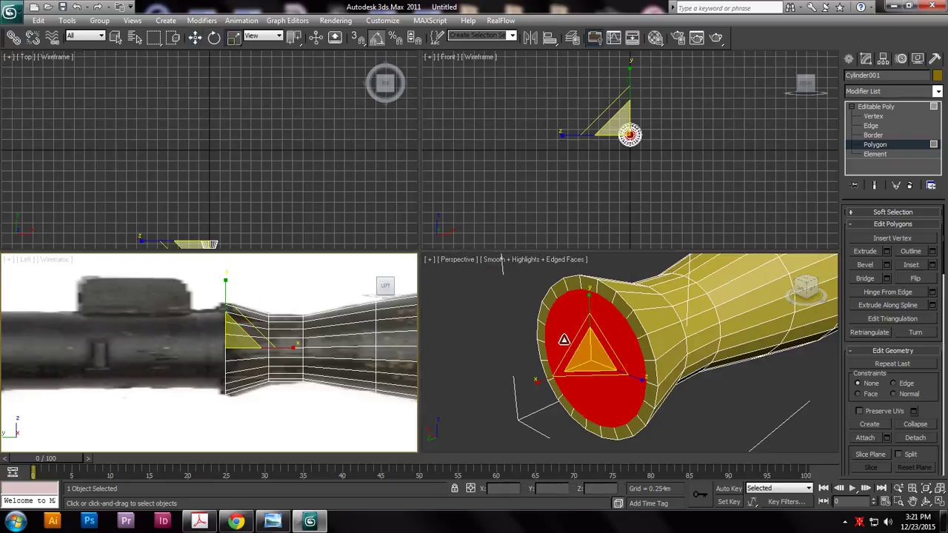
{"action": "key", "text": "w"}
{"action": "middle_click_drag", "start_coordinate": [348, 365], "coordinate": [331, 365]}
{"action": "key", "text": "alt+w"}
{"action": "middle_click_drag", "start_coordinate": [414, 354], "coordinate": [529, 353]}
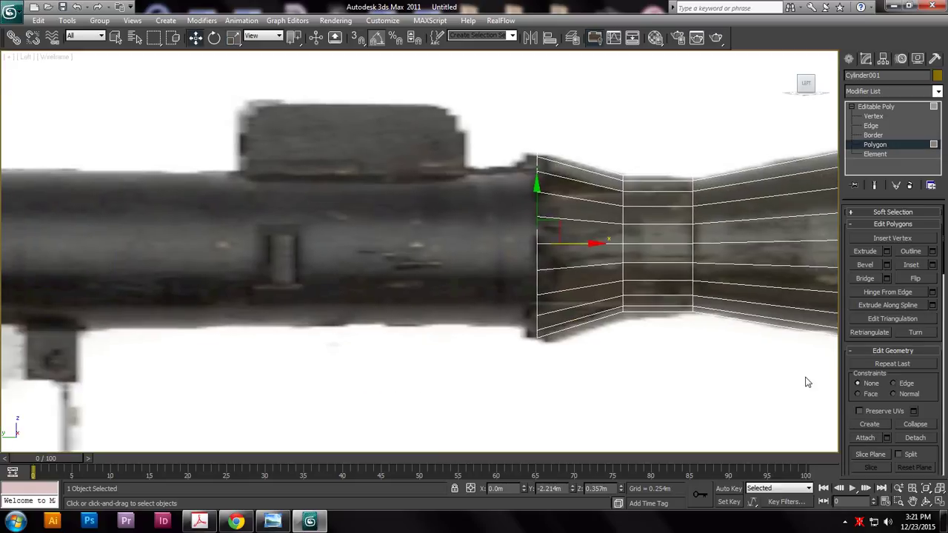
- Extrude the inset polygon 0.185 m from the flare's rim to form the first section of the launcher tube
{"action": "left_click", "coordinate": [887, 253]}
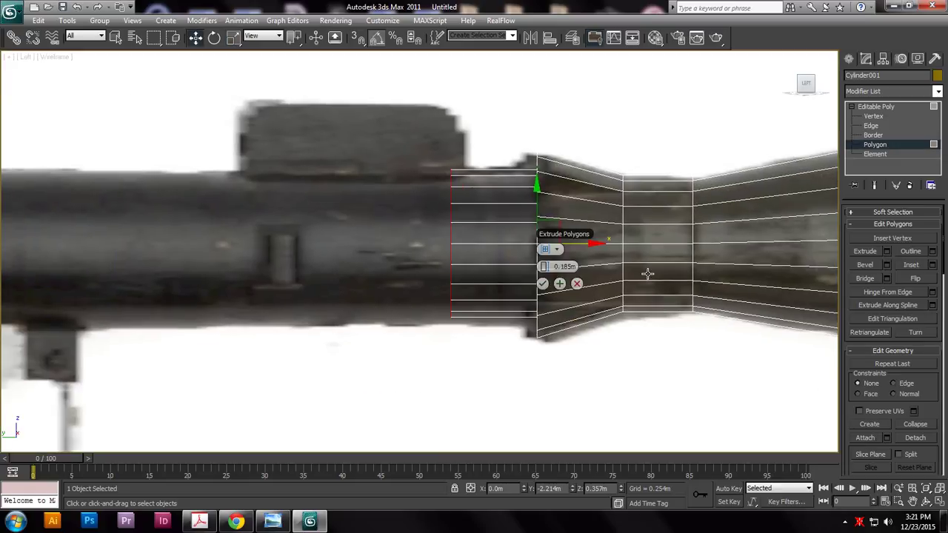
{"action": "left_click", "coordinate": [542, 285]}
{"action": "scroll", "coordinate": [699, 277], "scroll_direction": "down", "scroll_amount": 4}
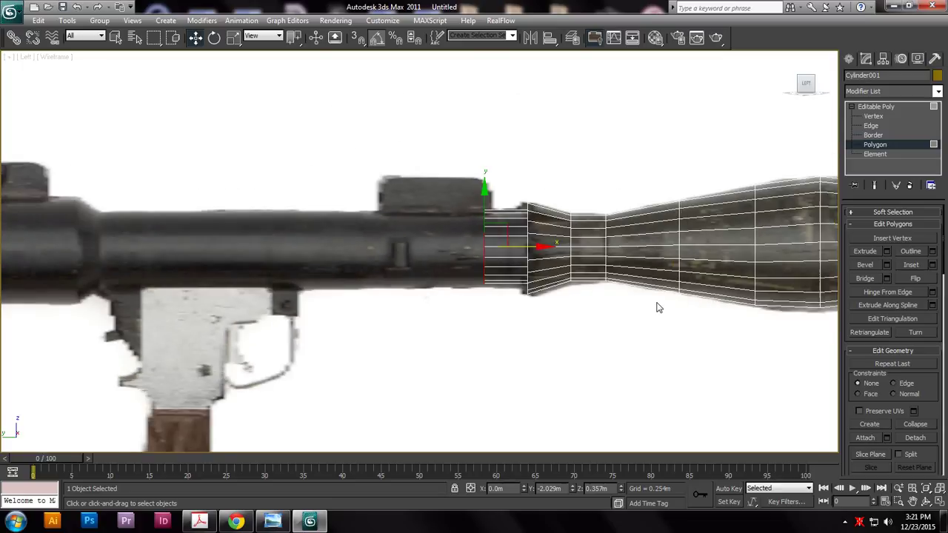
{"action": "scroll", "coordinate": [656, 307], "scroll_direction": "up", "scroll_amount": 2}
- Extrude the tube's end polygon another 0.452 m, to the rear edge of the front sight block
{"action": "left_click", "coordinate": [886, 252]}
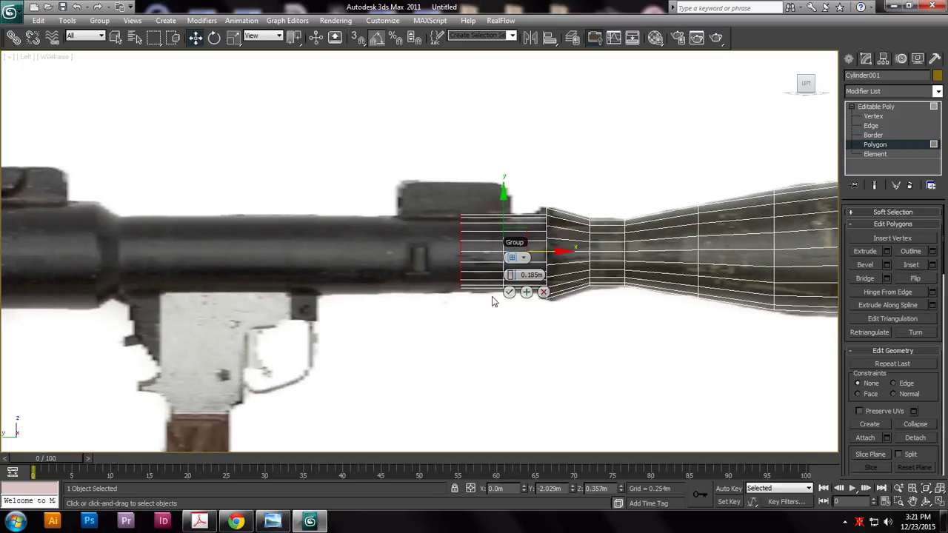
{"action": "left_click_drag", "start_coordinate": [534, 273], "coordinate": [572, 272]}
{"action": "middle_click_drag", "start_coordinate": [628, 285], "coordinate": [711, 282]}
{"action": "left_click", "coordinate": [614, 289]}
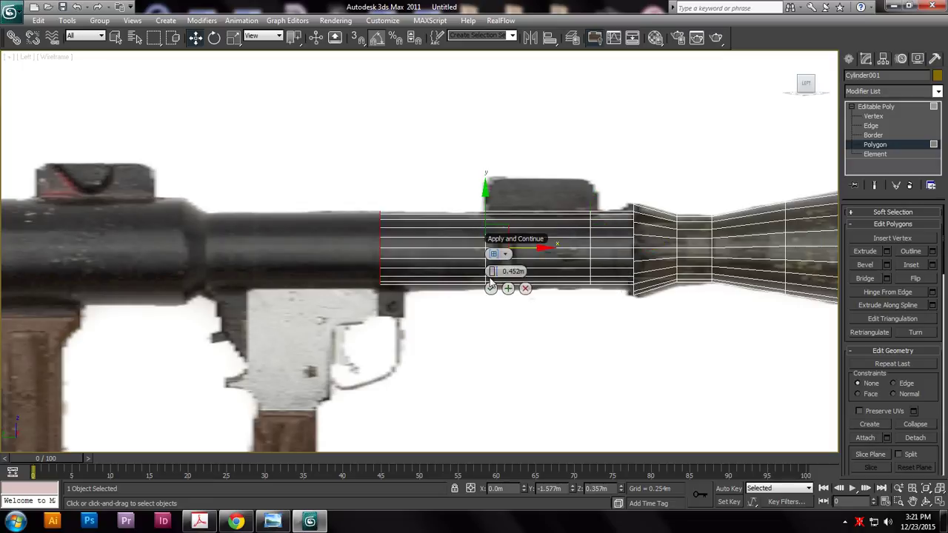
- Extrude the tube 0.358 m to the front edge of the trigger bracket, then add a short segment over the bracket
{"action": "left_click_drag", "start_coordinate": [492, 271], "coordinate": [458, 268]}
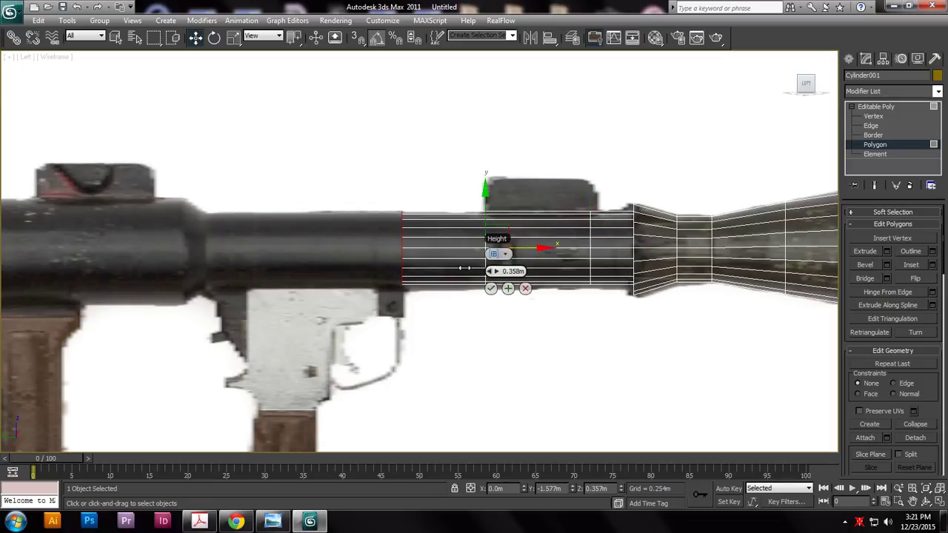
{"action": "left_click", "coordinate": [508, 288]}
{"action": "left_click_drag", "start_coordinate": [413, 274], "coordinate": [366, 273]}
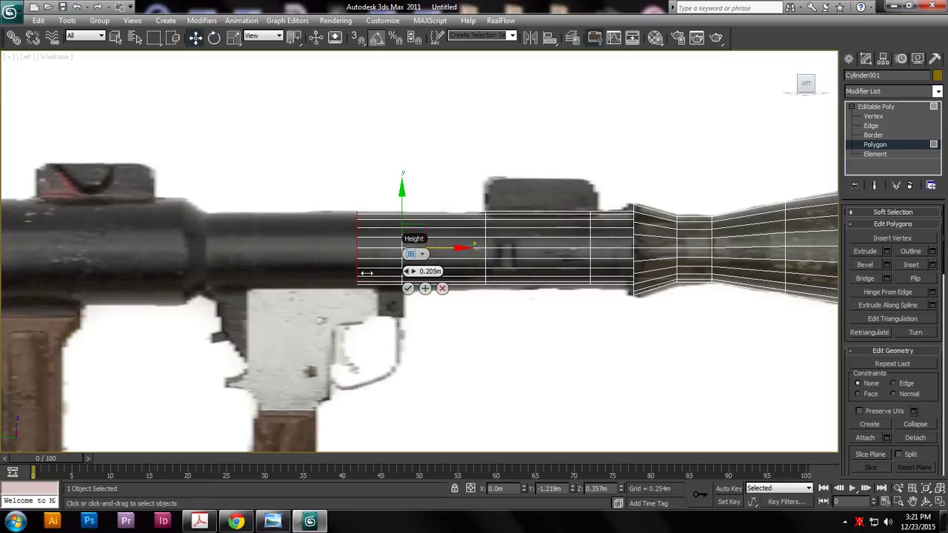
{"action": "left_click", "coordinate": [426, 289]}
- Extrude the tube's end polygon 0.579 m along the trigger housing, then add two 0.172 m segments reaching into the wider rear section
{"action": "left_click_drag", "start_coordinate": [389, 272], "coordinate": [508, 273]}
{"action": "left_click", "coordinate": [405, 288]}
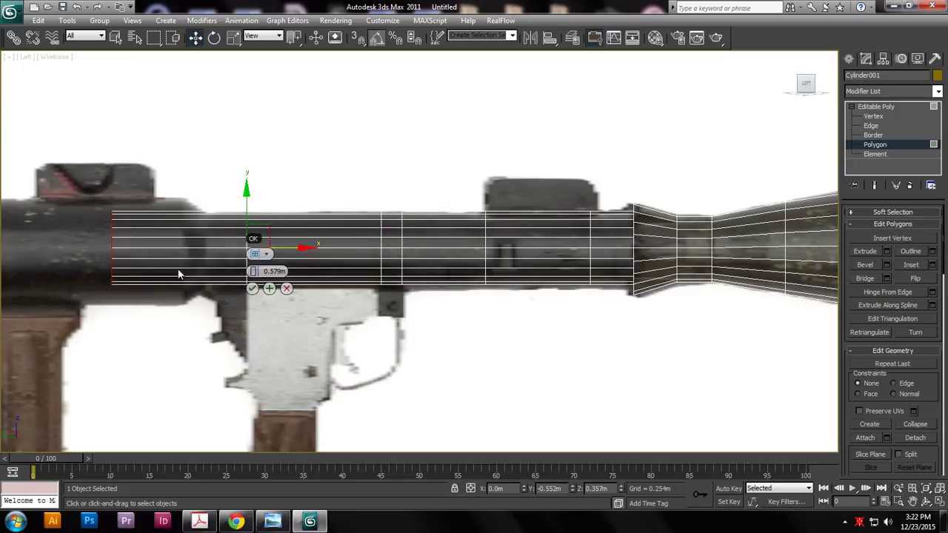
{"action": "left_click_drag", "start_coordinate": [249, 271], "coordinate": [149, 257]}
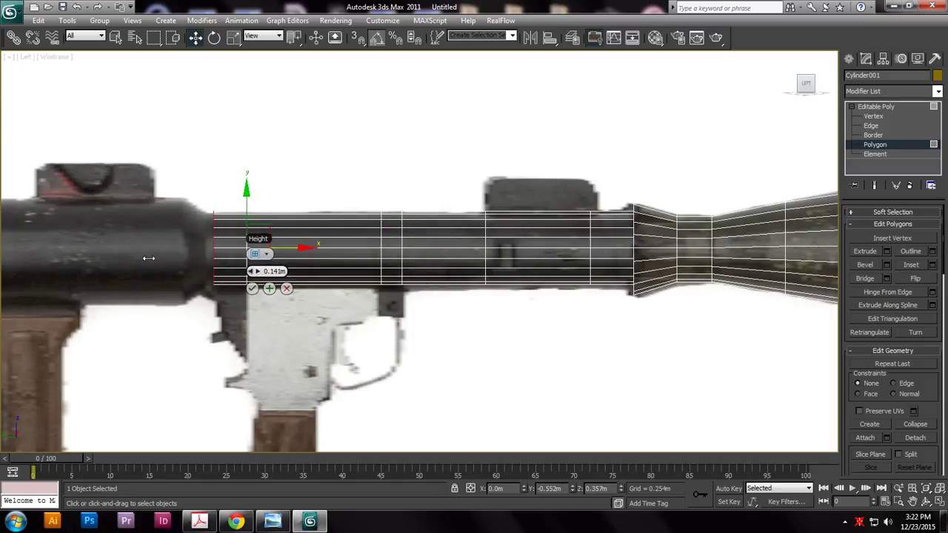
{"action": "scroll", "coordinate": [371, 269], "scroll_direction": "up", "scroll_amount": 2}
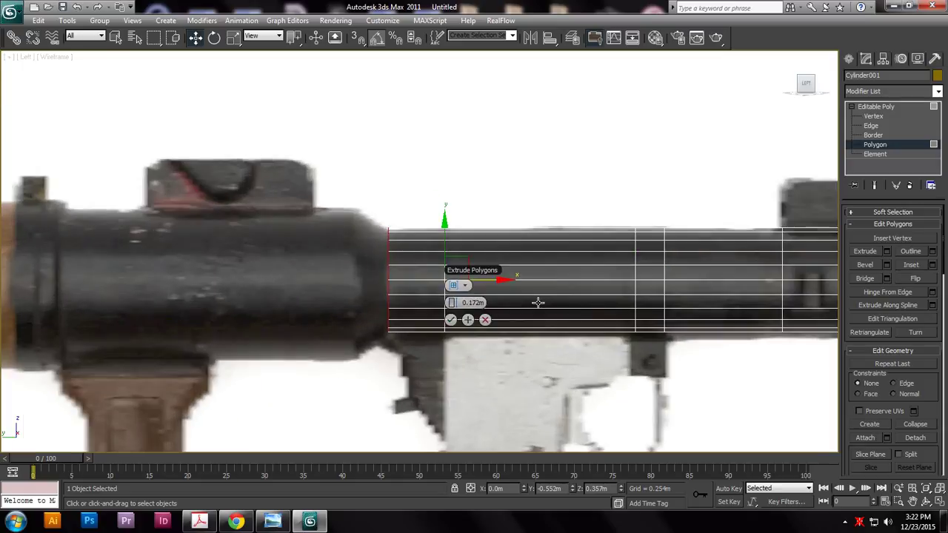
{"action": "left_click", "coordinate": [468, 320]}
{"action": "left_click", "coordinate": [395, 319]}
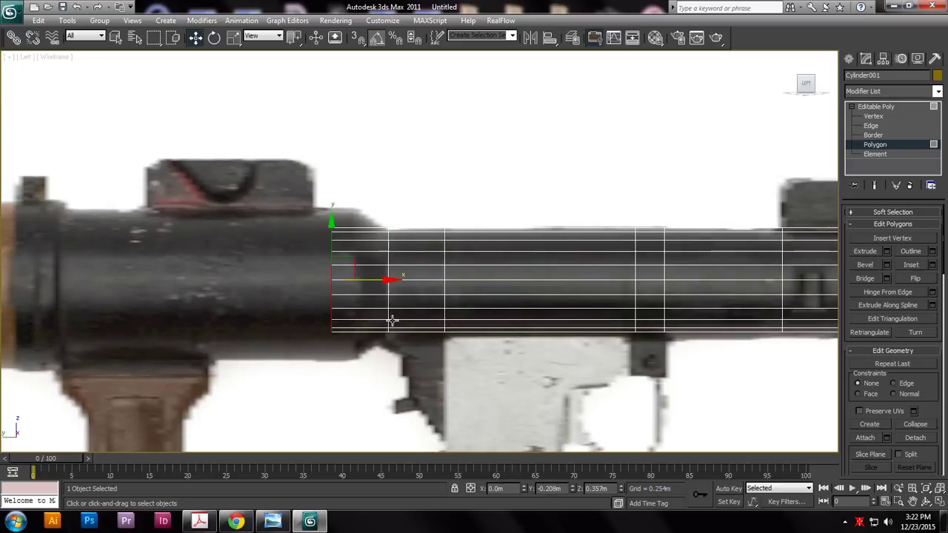
- Scale the end polygon up to the wider tube's diameter and shift it forward to the end of the taper
{"action": "key", "text": "r"}
{"action": "left_click_drag", "start_coordinate": [337, 270], "coordinate": [328, 234]}
{"action": "key", "text": "w"}
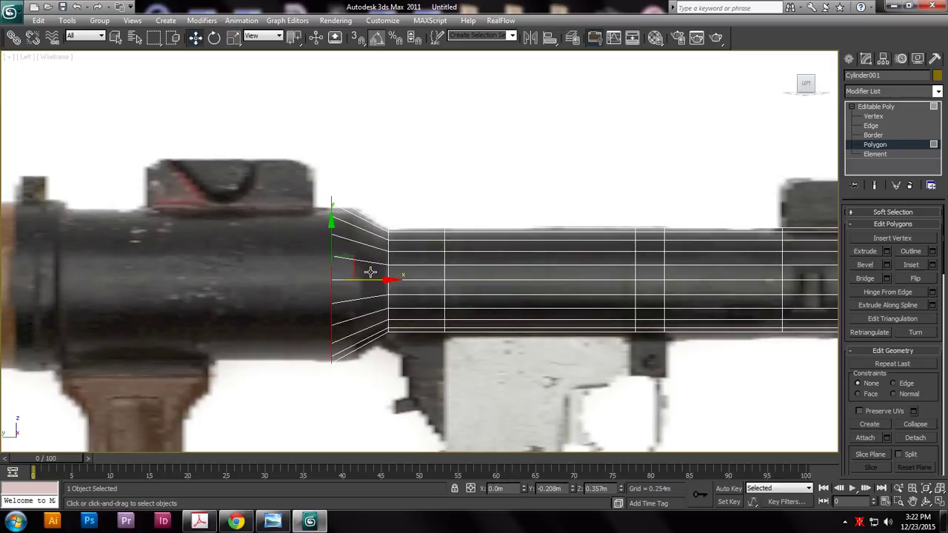
{"action": "left_click_drag", "start_coordinate": [372, 279], "coordinate": [398, 281]}
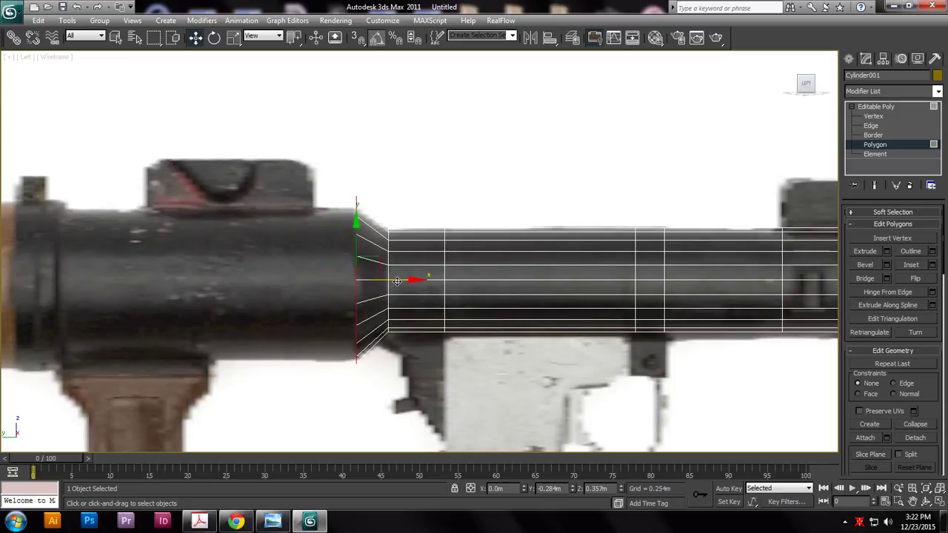
{"action": "key", "text": "r"}
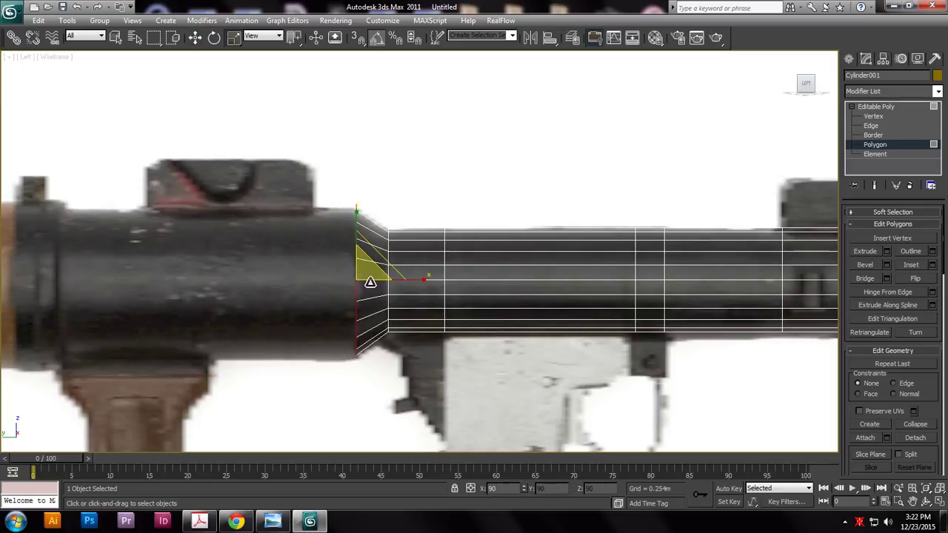
{"action": "key", "text": "w"}
{"action": "middle_click_drag", "start_coordinate": [417, 308], "coordinate": [613, 320]}
{"action": "scroll", "coordinate": [613, 320], "scroll_direction": "down", "scroll_amount": 4}
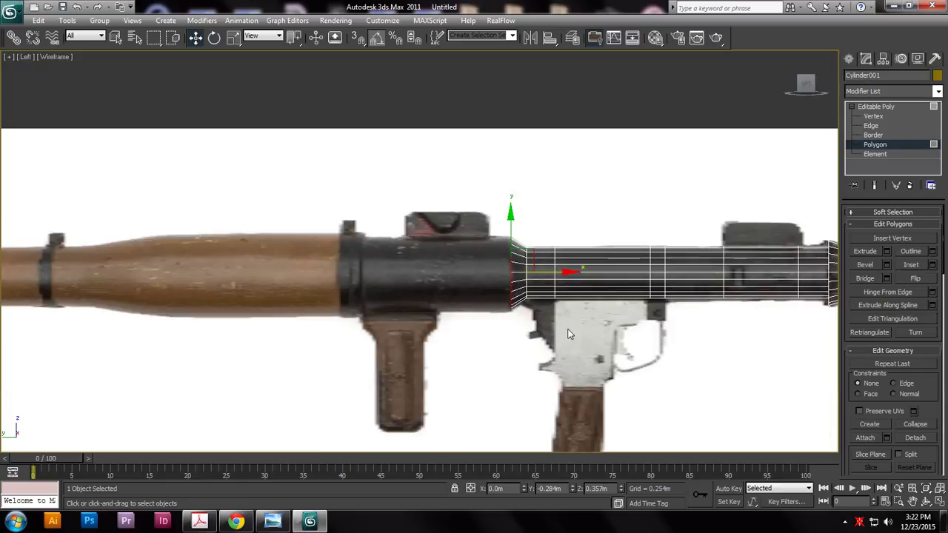
- Extrude the wider tube in consecutive segments past the rear sight block, ending with a 0.272 m segment at the black clamp ring
{"action": "scroll", "coordinate": [614, 326], "scroll_direction": "up", "scroll_amount": 4}
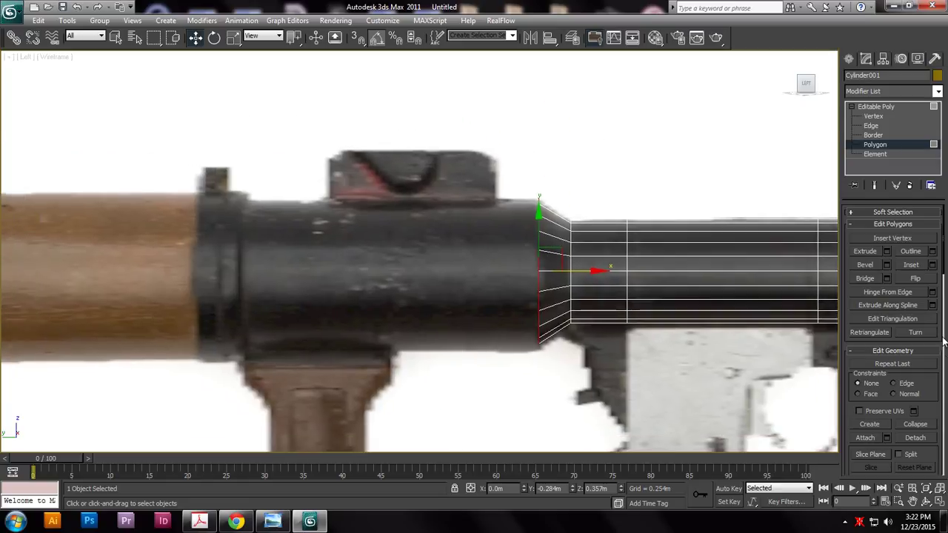
{"action": "left_click", "coordinate": [887, 253]}
{"action": "left_click_drag", "start_coordinate": [545, 294], "coordinate": [570, 296]}
{"action": "left_click", "coordinate": [561, 311]}
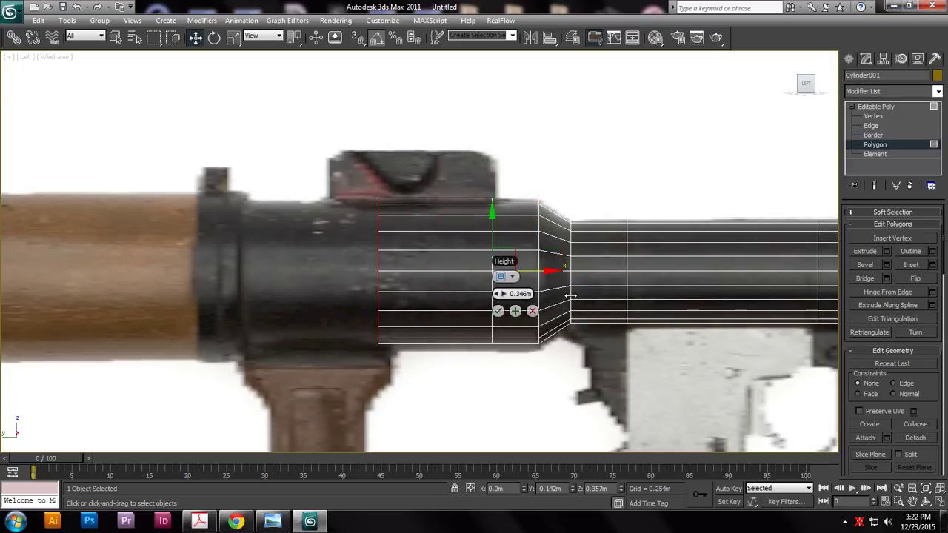
{"action": "left_click", "coordinate": [516, 312]}
{"action": "left_click_drag", "start_coordinate": [398, 295], "coordinate": [374, 298]}
{"action": "left_click", "coordinate": [414, 311]}
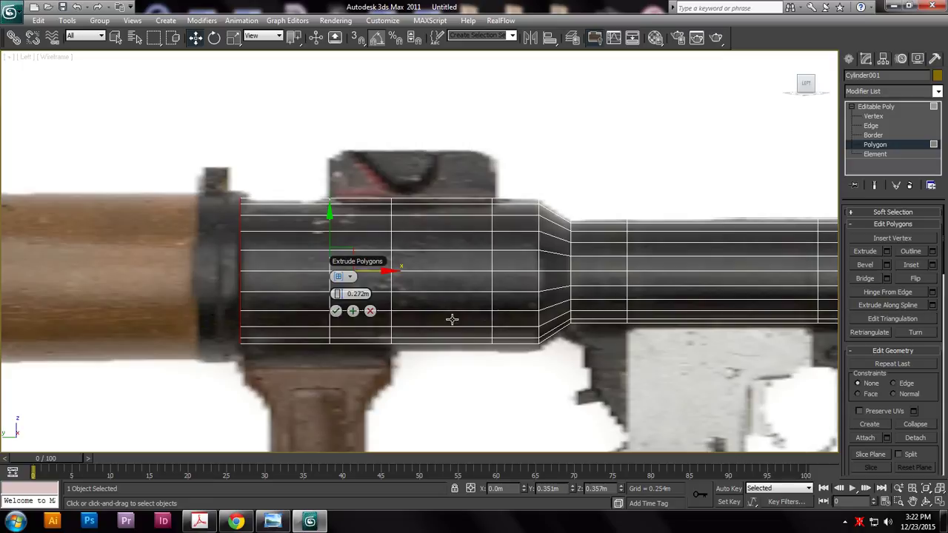
{"action": "left_click", "coordinate": [335, 311]}
- Extrude two more 0.272 m segments across the clamp ring and onto the wooden heat shield
{"action": "scroll", "coordinate": [468, 285], "scroll_direction": "down", "scroll_amount": 5}
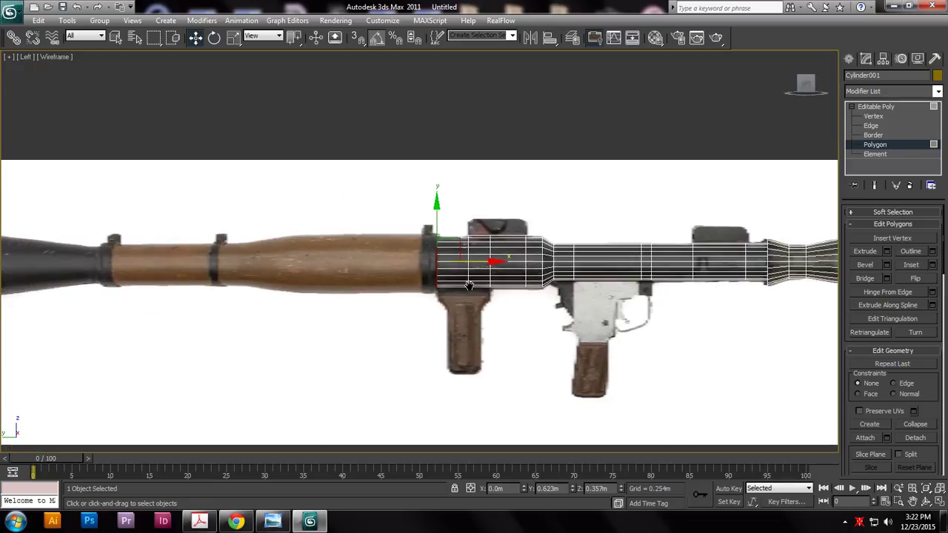
{"action": "scroll", "coordinate": [469, 285], "scroll_direction": "up", "scroll_amount": 8}
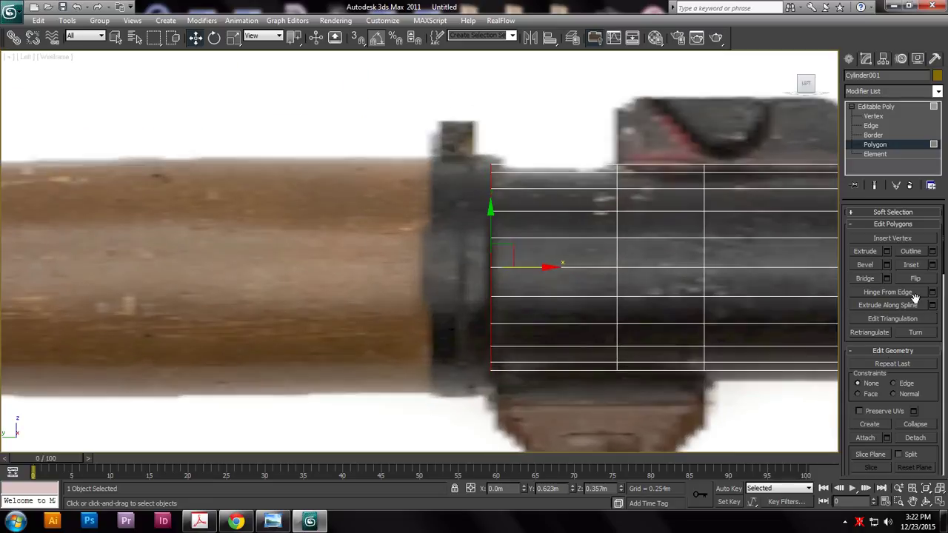
{"action": "left_click", "coordinate": [886, 251]}
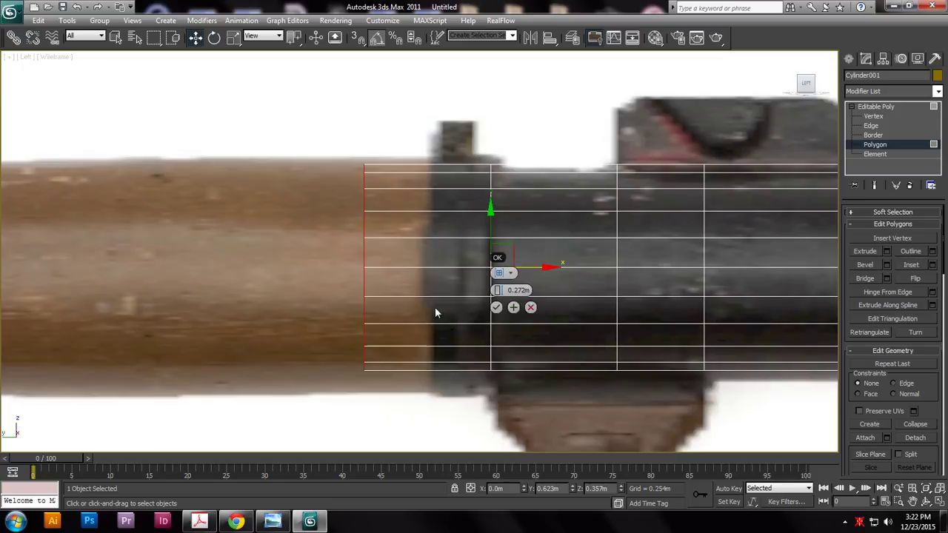
{"action": "left_click", "coordinate": [513, 307]}
{"action": "left_click", "coordinate": [369, 307]}
{"action": "scroll", "coordinate": [670, 282], "scroll_direction": "down", "scroll_amount": 3}
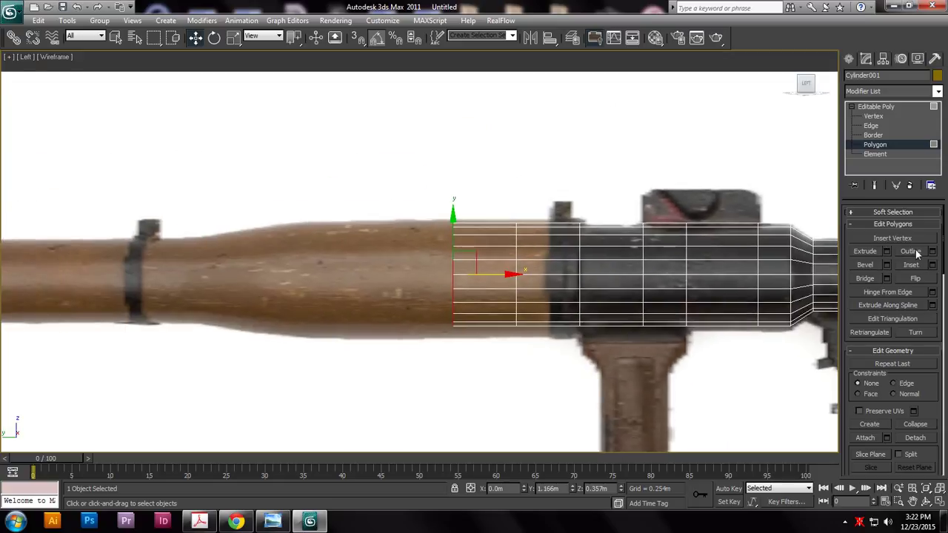
- Extrude two longer, equal segments along the wooden heat shield and scale the last end down to follow its taper
{"action": "left_click", "coordinate": [887, 251]}
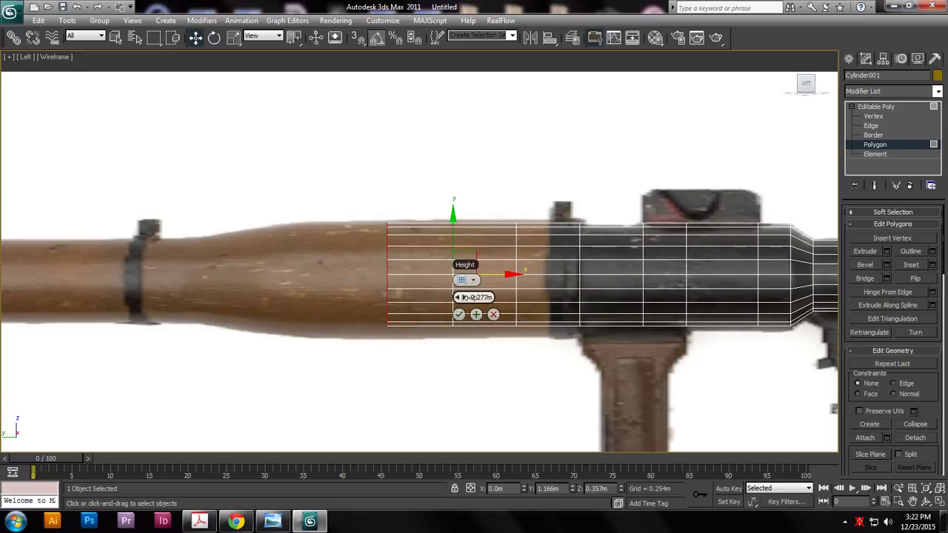
{"action": "left_click_drag", "start_coordinate": [464, 299], "coordinate": [514, 298]}
{"action": "left_click", "coordinate": [476, 315]}
{"action": "left_click", "coordinate": [345, 315]}
{"action": "key", "text": "r"}
{"action": "left_click_drag", "start_coordinate": [237, 269], "coordinate": [244, 285]}
{"action": "key", "text": "w"}
- Extrude the end 0.355 m to the next clamp ring, scale it down to the thinner wood's diameter and nudge it slightly lower
{"action": "middle_click_drag", "start_coordinate": [371, 296], "coordinate": [685, 296]}
{"action": "scroll", "coordinate": [685, 298], "scroll_direction": "down", "scroll_amount": 2}
{"action": "scroll", "coordinate": [484, 277], "scroll_direction": "up", "scroll_amount": 4}
{"action": "middle_click_drag", "start_coordinate": [484, 277], "coordinate": [273, 257]}
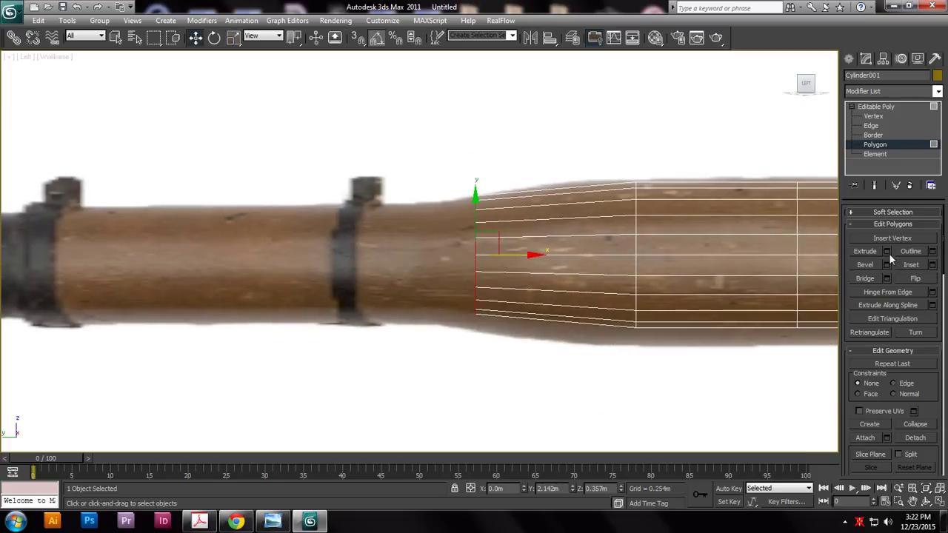
{"action": "left_click", "coordinate": [887, 251]}
{"action": "left_click_drag", "start_coordinate": [482, 282], "coordinate": [436, 275]}
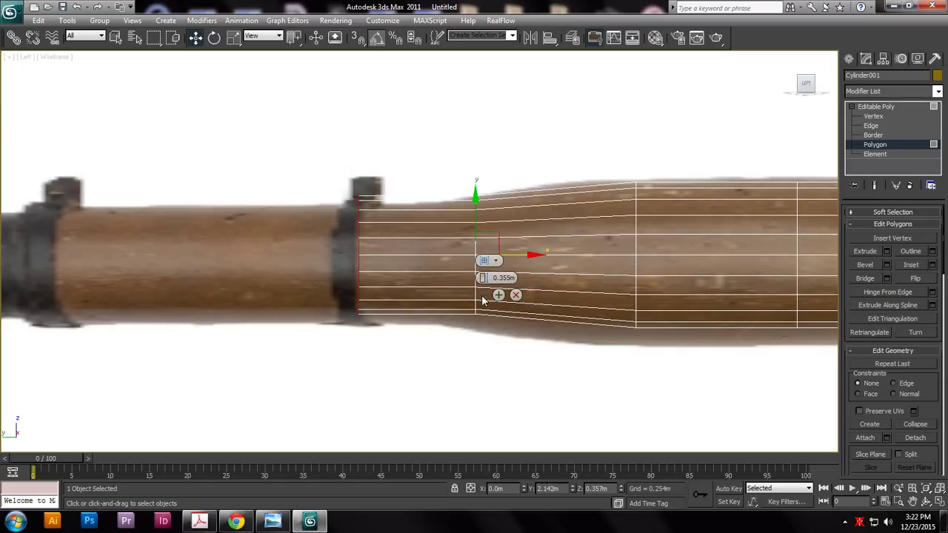
{"action": "left_click", "coordinate": [481, 294]}
{"action": "left_click_drag", "start_coordinate": [363, 248], "coordinate": [368, 256]}
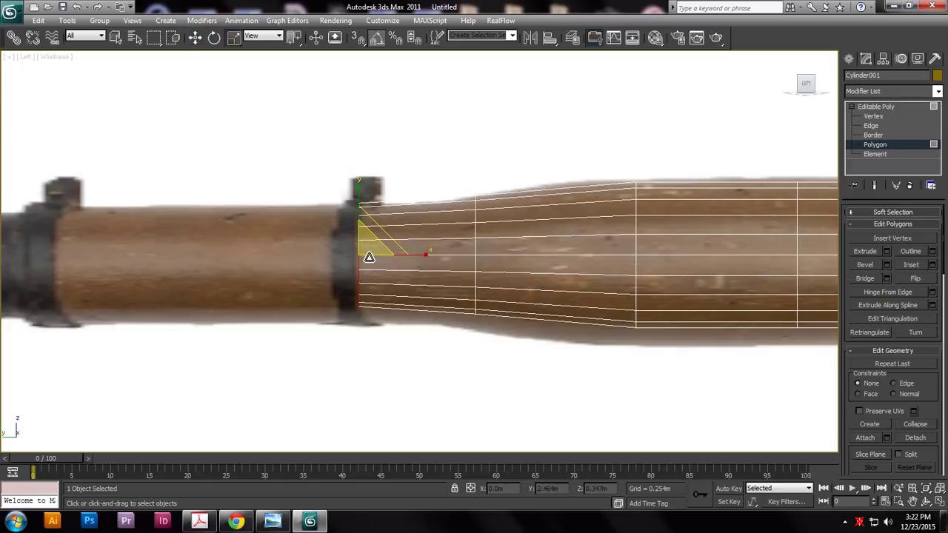
{"action": "key", "text": "w"}
{"action": "left_click_drag", "start_coordinate": [359, 212], "coordinate": [359, 215]}
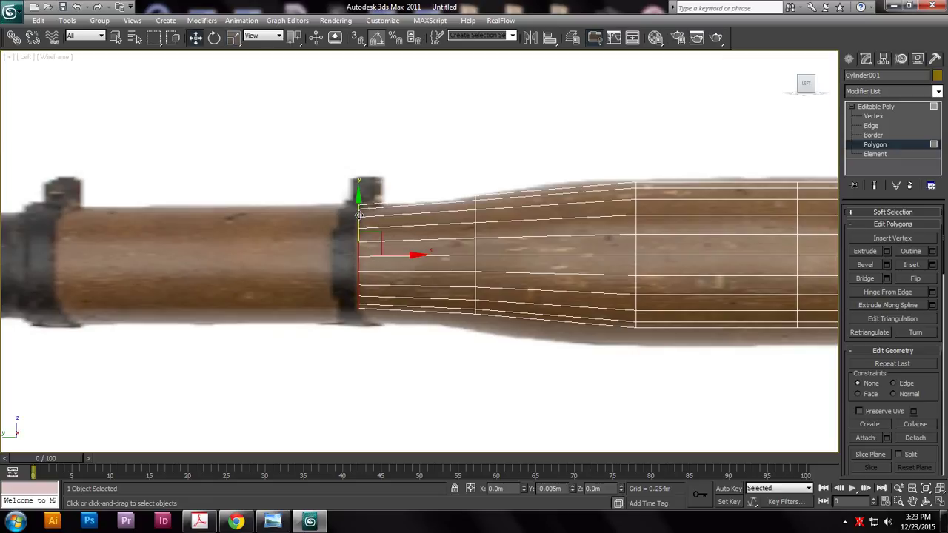
- Extrude two further 0.355 m segments along the thin wooden section
{"action": "left_click", "coordinate": [887, 252]}
{"action": "middle_click_drag", "start_coordinate": [458, 307], "coordinate": [676, 271]}
{"action": "left_click", "coordinate": [477, 293]}
{"action": "middle_click_drag", "start_coordinate": [478, 290], "coordinate": [646, 292]}
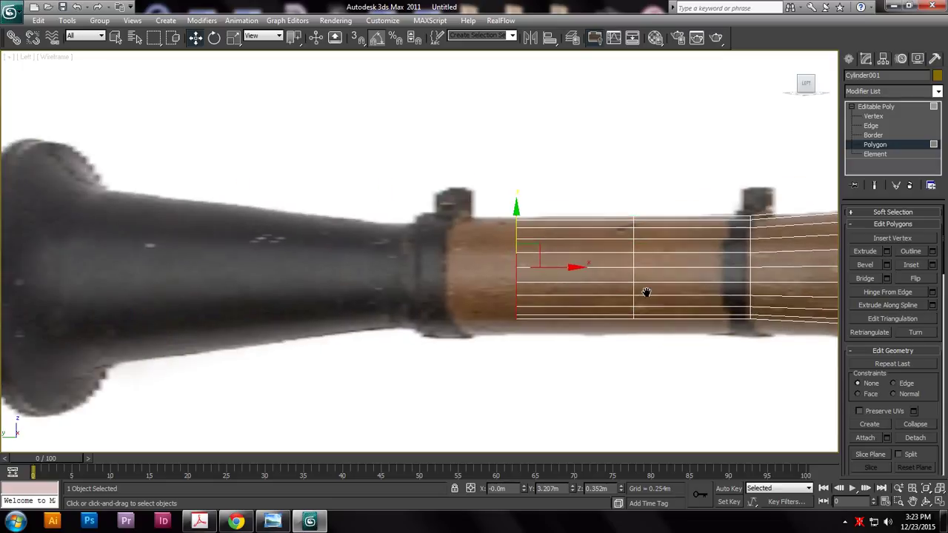
- Extrude the tube to the rear edge of the wood, add a 0.333 m segment past the clamp ring and scale its end up slightly
{"action": "left_click", "coordinate": [887, 251]}
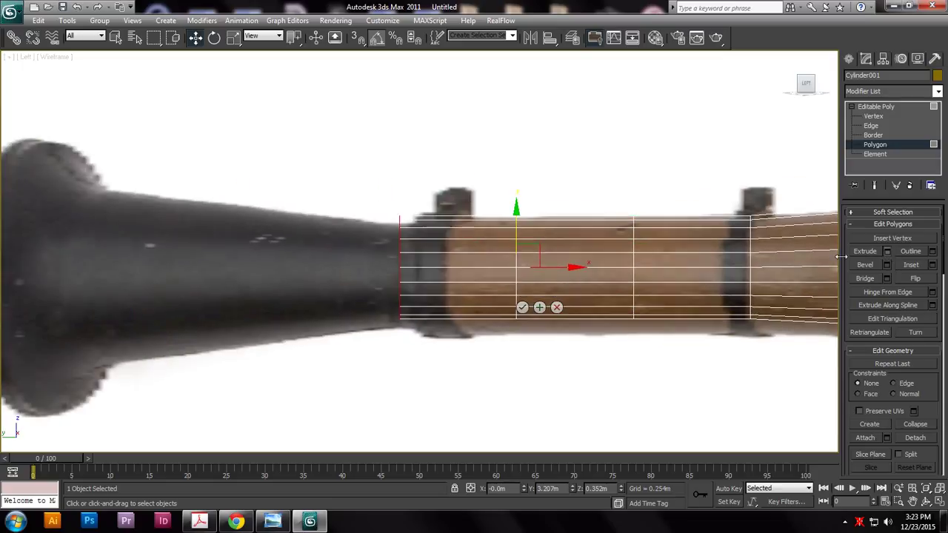
{"action": "left_click_drag", "start_coordinate": [523, 290], "coordinate": [490, 291]}
{"action": "left_click", "coordinate": [539, 307]}
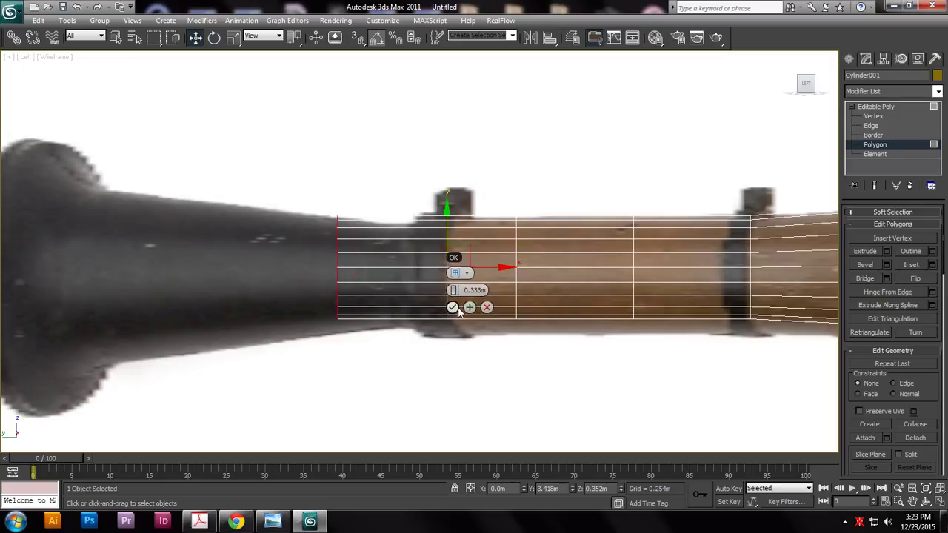
{"action": "left_click", "coordinate": [453, 308]}
{"action": "key", "text": "r"}
{"action": "left_click_drag", "start_coordinate": [339, 254], "coordinate": [336, 254]}
{"action": "key", "text": "1"}
{"action": "left_click_drag", "start_coordinate": [215, 126], "coordinate": [457, 397]}
{"action": "key", "text": "w"}
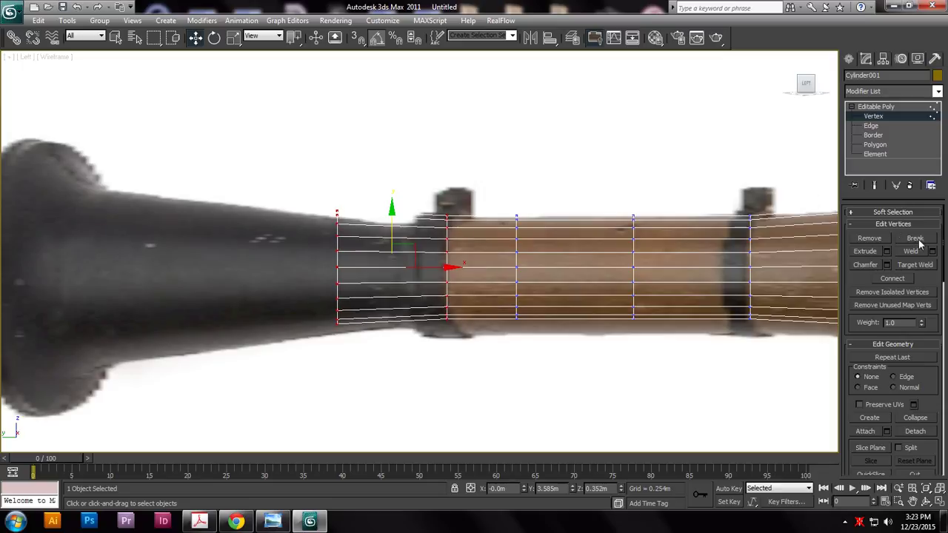
{"action": "key", "text": "4"}
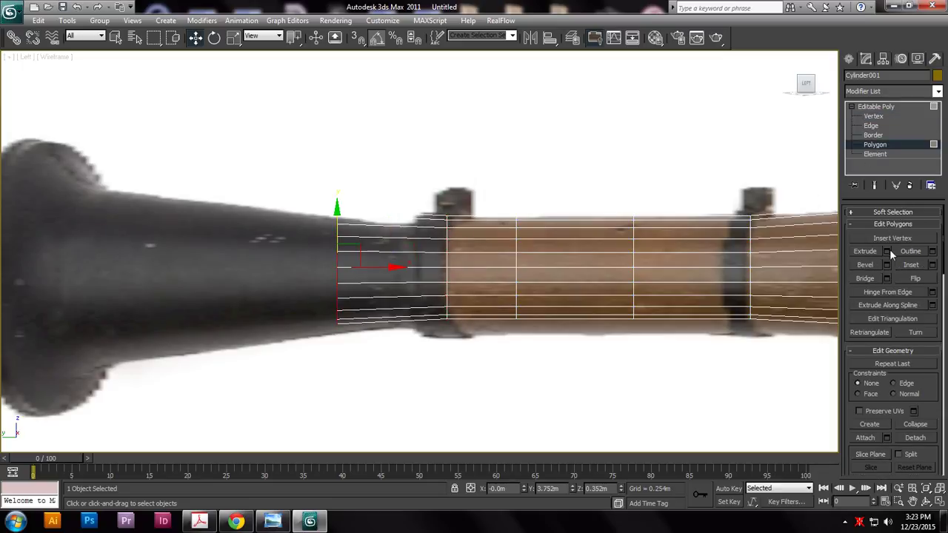
- Extrude two more equal segments along the black exhaust cone, scaling each end up to match the flaring outline
{"action": "left_click", "coordinate": [888, 251]}
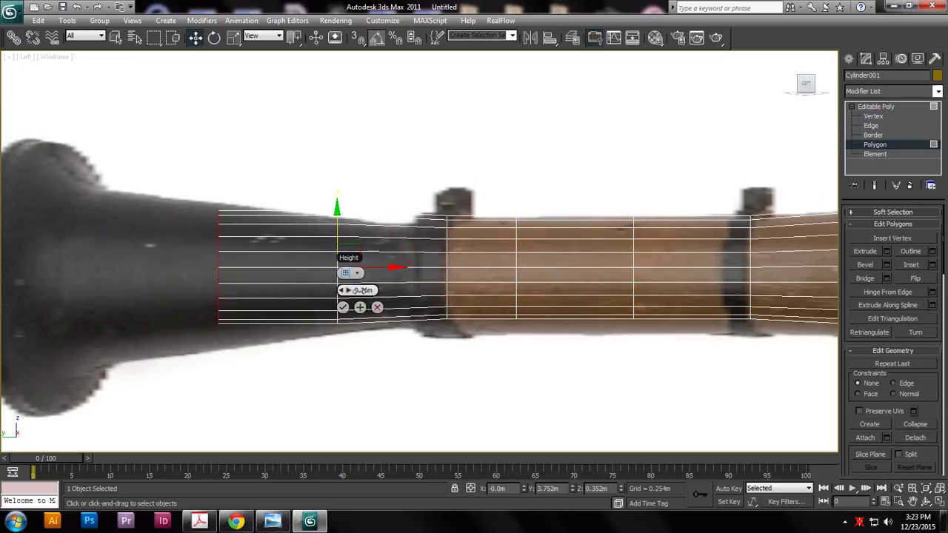
{"action": "left_click", "coordinate": [343, 307]}
{"action": "left_click_drag", "start_coordinate": [218, 260], "coordinate": [211, 245]}
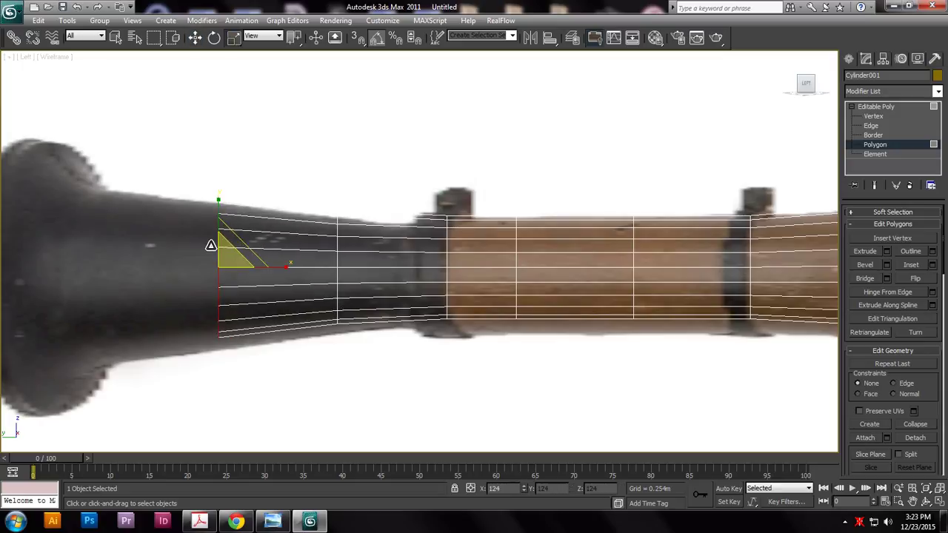
{"action": "left_click", "coordinate": [887, 251]}
{"action": "left_click", "coordinate": [226, 308]}
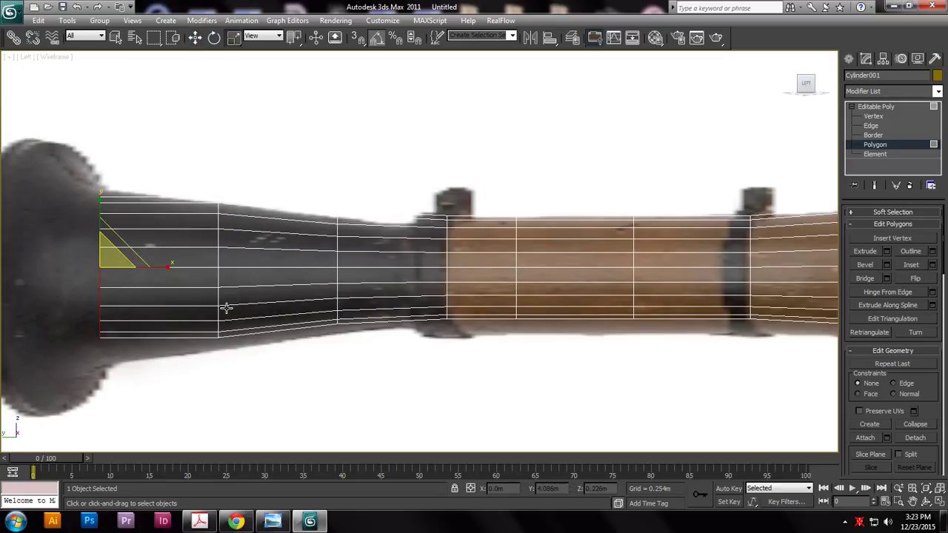
{"action": "left_click_drag", "start_coordinate": [109, 265], "coordinate": [87, 241]}
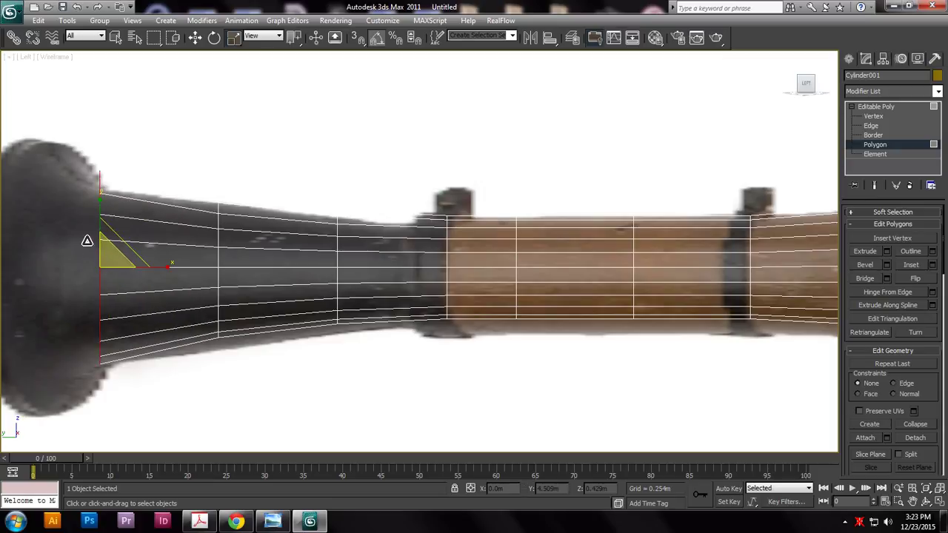
- Extrude the last segment to the rear end of the launcher and scale its end up strongly to form the bell's rim
{"action": "middle_click_drag", "start_coordinate": [221, 267], "coordinate": [465, 303]}
{"action": "left_click", "coordinate": [887, 251]}
{"action": "left_click", "coordinate": [351, 344]}
{"action": "left_click_drag", "start_coordinate": [241, 297], "coordinate": [212, 238]}
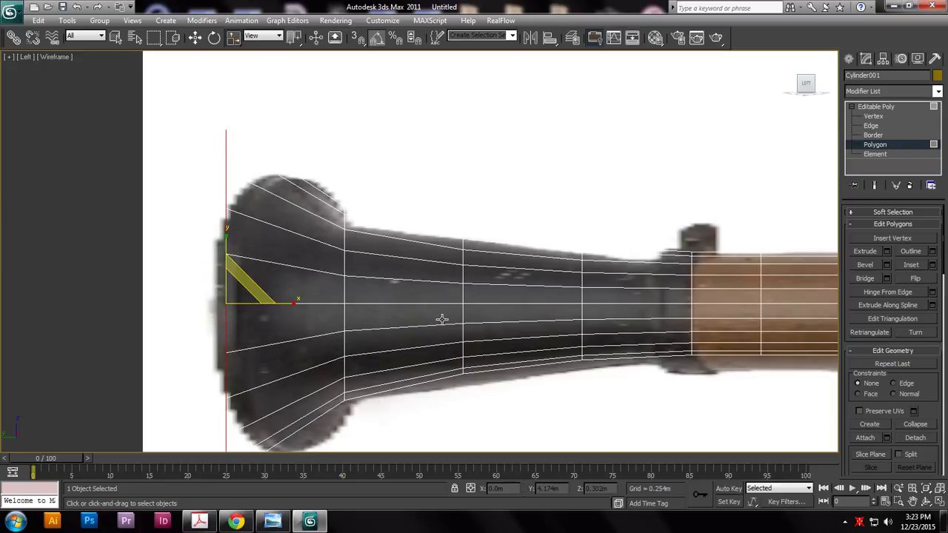
{"action": "key", "text": "w"}
- Enlarge the bell's end polygon slightly more, working in the perspective view of the four-view layout
{"action": "key", "text": "alt+w"}
{"action": "middle_click", "coordinate": [689, 386]}
{"action": "key", "text": "z"}
{"action": "scroll", "coordinate": [654, 387], "scroll_direction": "down", "scroll_amount": 5}
{"action": "middle_click_drag", "start_coordinate": [654, 388], "coordinate": [611, 400]}
{"action": "scroll", "coordinate": [626, 398], "scroll_direction": "up", "scroll_amount": 4}
{"action": "key", "text": "r"}
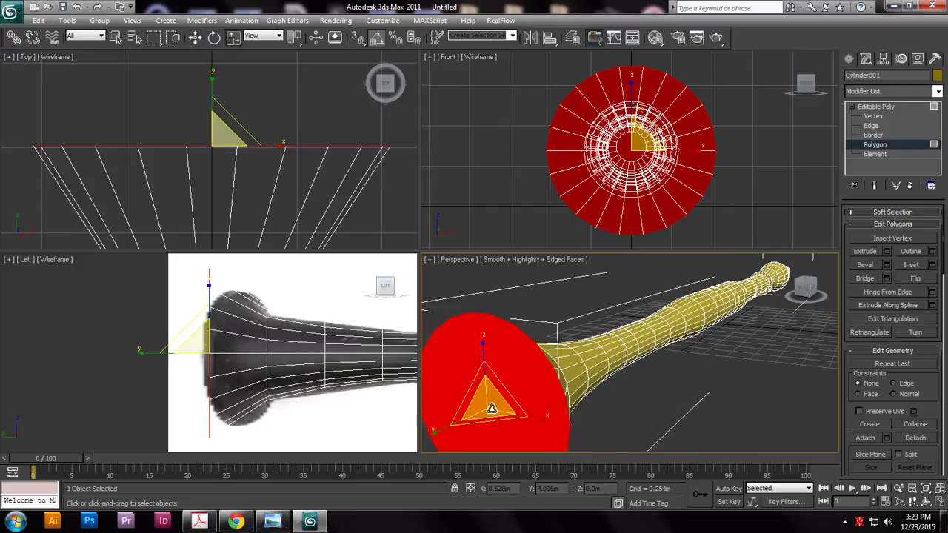
{"action": "left_click_drag", "start_coordinate": [490, 409], "coordinate": [484, 402]}
{"action": "middle_click_drag", "start_coordinate": [586, 413], "coordinate": [608, 391], "text": "alt"}
{"action": "left_click_drag", "start_coordinate": [504, 376], "coordinate": [774, 324]}
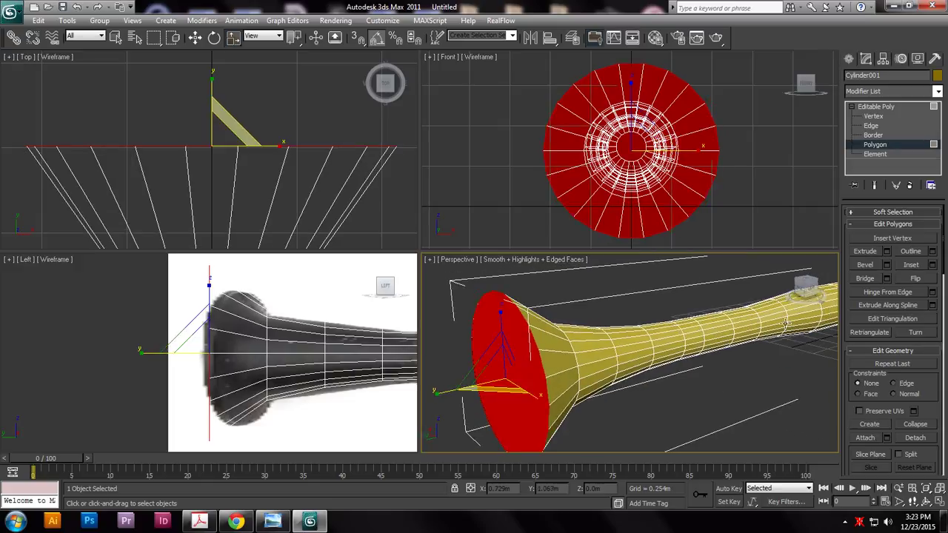
- Inset the bell's end polygon by 0.049 m and delete the inner polygon to open the rear of the launcher
{"action": "left_click", "coordinate": [932, 265]}
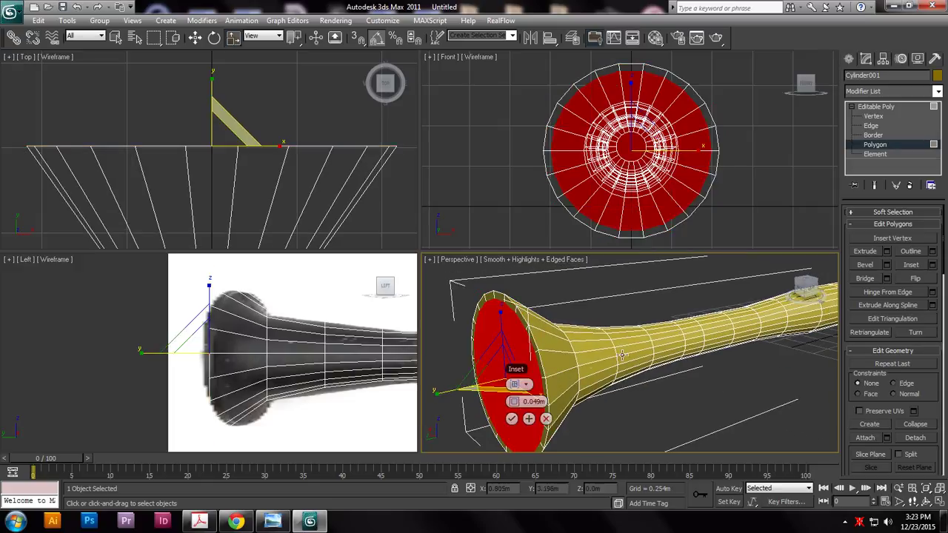
{"action": "left_click", "coordinate": [511, 419]}
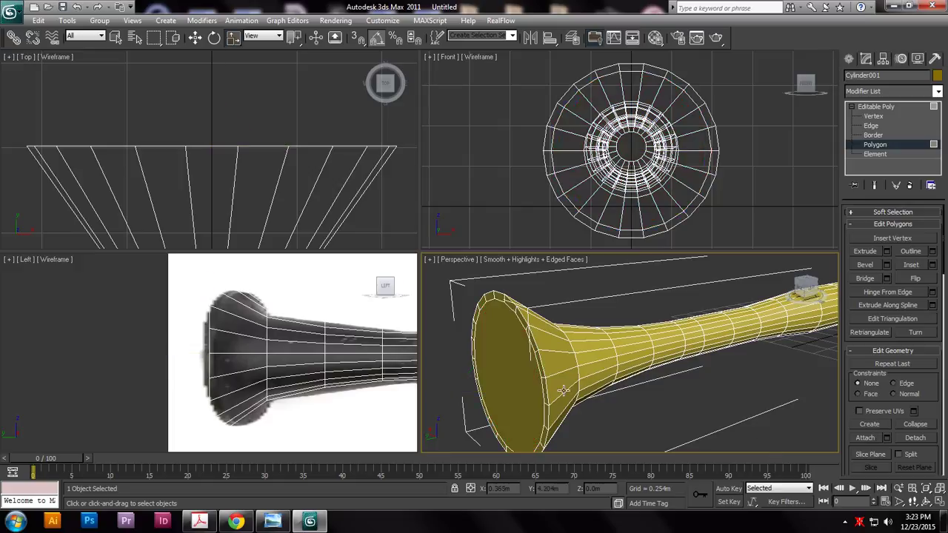
{"action": "key", "text": "Delete"}
- Undo the last edit at the bell's end and clear the polygon selection
{"action": "scroll", "coordinate": [580, 387], "scroll_direction": "down", "scroll_amount": 3}
{"action": "middle_click_drag", "start_coordinate": [579, 388], "coordinate": [648, 405], "text": "alt"}
{"action": "key", "text": "ctrl+z"}
{"action": "left_click", "coordinate": [710, 410]}
{"action": "scroll", "coordinate": [713, 411], "scroll_direction": "down", "scroll_amount": 4}
{"action": "middle_click_drag", "start_coordinate": [648, 404], "coordinate": [523, 370]}
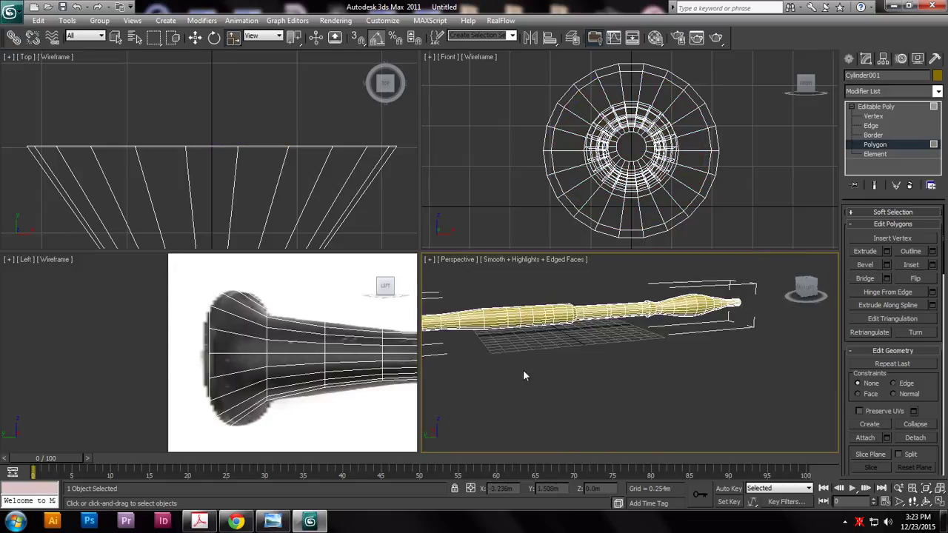
- Examine the launcher's outline against the side-view reference image, from the rear bell to the collar behind the warhead
{"action": "middle_click_drag", "start_coordinate": [311, 355], "coordinate": [156, 344]}
{"action": "key", "text": "alt+w"}
{"action": "scroll", "coordinate": [293, 311], "scroll_direction": "down", "scroll_amount": 3}
{"action": "middle_click_drag", "start_coordinate": [291, 311], "coordinate": [328, 302]}
{"action": "scroll", "coordinate": [687, 285], "scroll_direction": "down", "scroll_amount": 2}
{"action": "scroll", "coordinate": [203, 336], "scroll_direction": "up", "scroll_amount": 3}
{"action": "middle_click_drag", "start_coordinate": [203, 336], "coordinate": [721, 356]}
{"action": "middle_click_drag", "start_coordinate": [415, 349], "coordinate": [554, 321]}
{"action": "scroll", "coordinate": [521, 325], "scroll_direction": "up", "scroll_amount": 3}
{"action": "scroll", "coordinate": [521, 325], "scroll_direction": "down", "scroll_amount": 3}
{"action": "key", "text": "alt+w"}
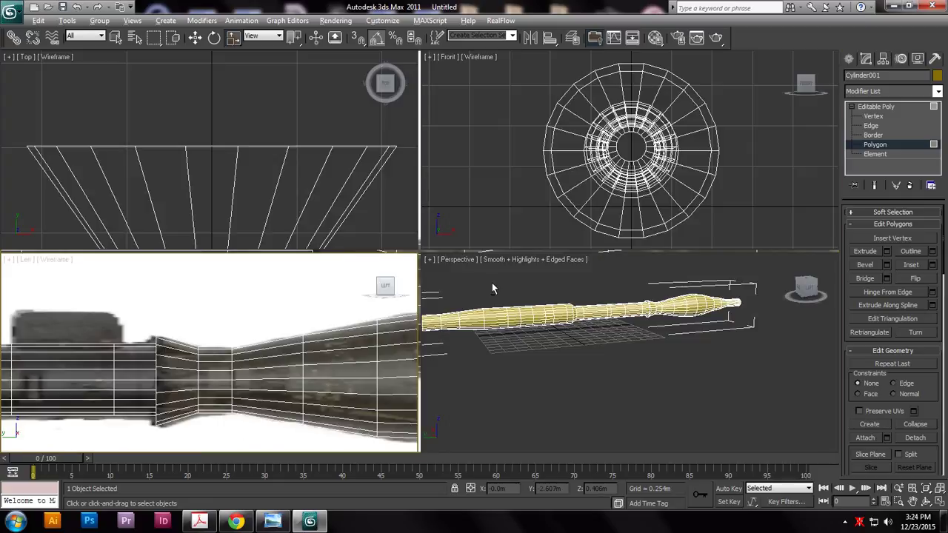
- Try to select spaced pairs of adjacent polygons on the upper side of the flared collar behind the warhead
{"action": "key", "text": "alt+w"}
{"action": "middle_click_drag", "start_coordinate": [664, 364], "coordinate": [521, 297]}
{"action": "scroll", "coordinate": [611, 377], "scroll_direction": "down", "scroll_amount": 3}
{"action": "middle_click_drag", "start_coordinate": [666, 319], "coordinate": [514, 262]}
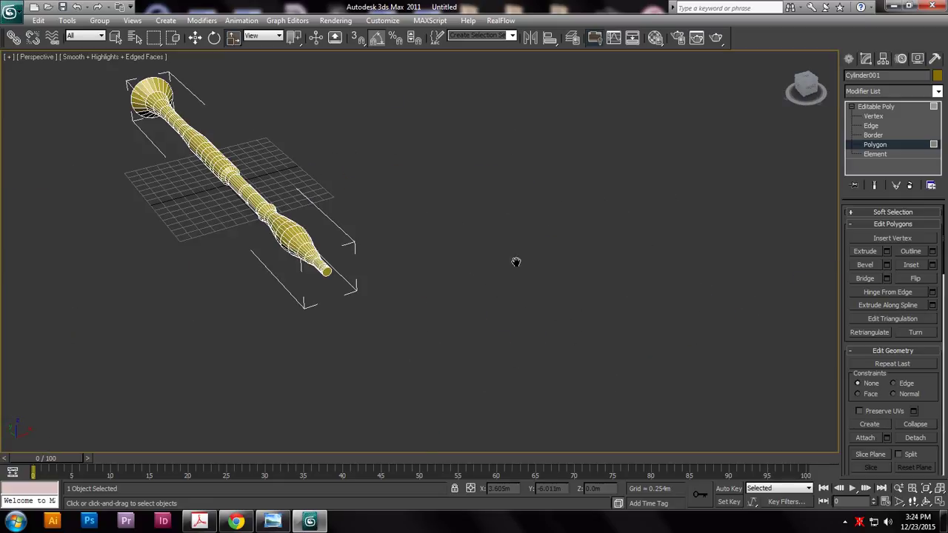
{"action": "scroll", "coordinate": [376, 279], "scroll_direction": "up", "scroll_amount": 5}
{"action": "middle_click_drag", "start_coordinate": [376, 279], "coordinate": [485, 153], "text": "alt"}
{"action": "scroll", "coordinate": [472, 273], "scroll_direction": "up", "scroll_amount": 4}
{"action": "key", "text": "z"}
{"action": "scroll", "coordinate": [437, 256], "scroll_direction": "up", "scroll_amount": 8}
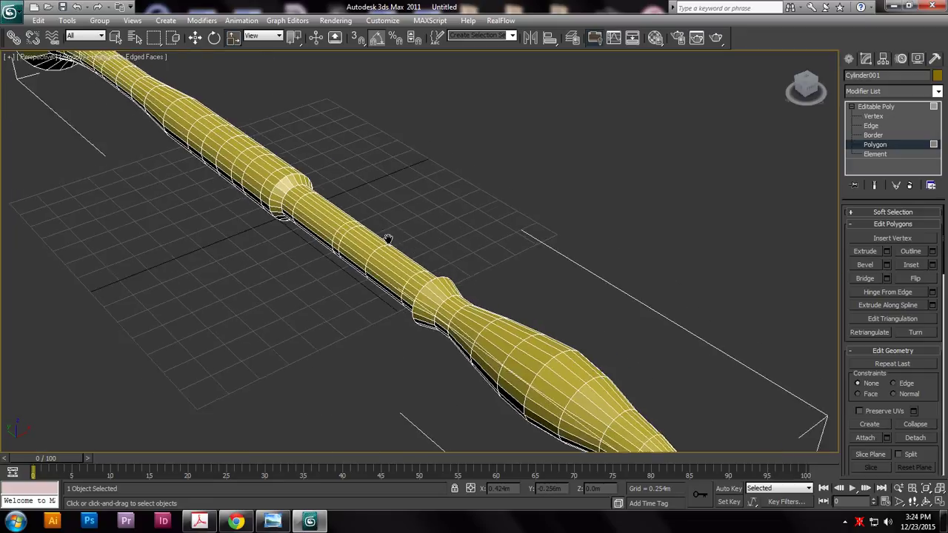
{"action": "scroll", "coordinate": [456, 237], "scroll_direction": "up", "scroll_amount": 3}
{"action": "left_click", "coordinate": [304, 295]}
{"action": "middle_click_drag", "start_coordinate": [449, 286], "coordinate": [328, 289], "text": "alt"}
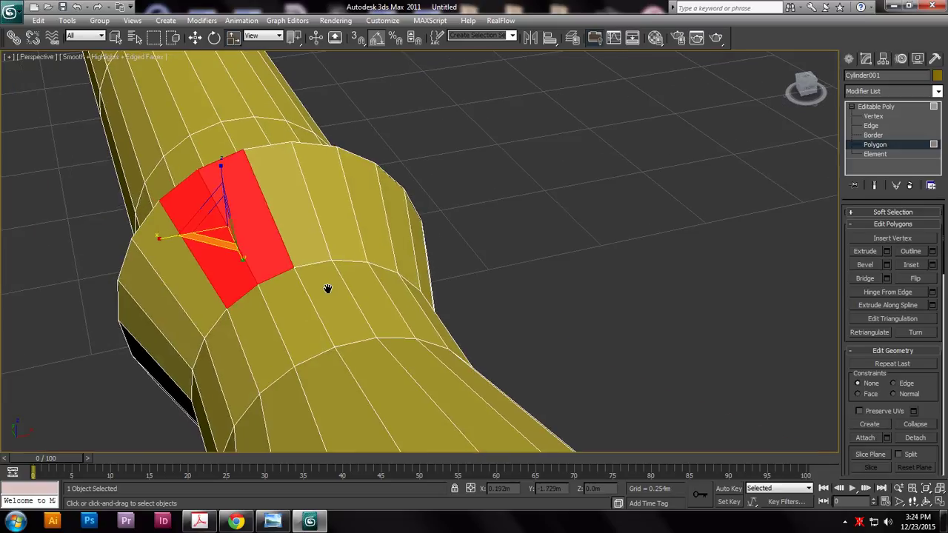
{"action": "key", "text": "z"}
{"action": "middle_click_drag", "start_coordinate": [499, 313], "coordinate": [391, 285], "text": "alt"}
{"action": "scroll", "coordinate": [506, 307], "scroll_direction": "down", "scroll_amount": 3}
{"action": "mouse_move", "coordinate": [391, 285]}
{"action": "middle_mouse_down", "text": "alt"}
{"action": "mouse_move", "coordinate": [363, 272]}
{"action": "mouse_move", "coordinate": [386, 277]}
{"action": "middle_mouse_up", "text": "alt"}
{"action": "left_click", "coordinate": [538, 292], "text": "ctrl"}
{"action": "left_click", "coordinate": [583, 318], "text": "ctrl"}
- Try to continue the pattern of paired polygons around the collar's underside and opposite side
{"action": "middle_click_drag", "start_coordinate": [653, 354], "coordinate": [586, 223], "text": "alt"}
{"action": "scroll", "coordinate": [587, 224], "scroll_direction": "down", "scroll_amount": 1}
{"action": "left_click", "coordinate": [556, 353], "text": "ctrl"}
{"action": "left_click", "coordinate": [541, 402], "text": "ctrl"}
{"action": "middle_click_drag", "start_coordinate": [542, 402], "coordinate": [517, 284], "text": "alt"}
{"action": "left_click", "coordinate": [465, 253], "text": "ctrl"}
{"action": "left_click", "coordinate": [456, 282], "text": "ctrl"}
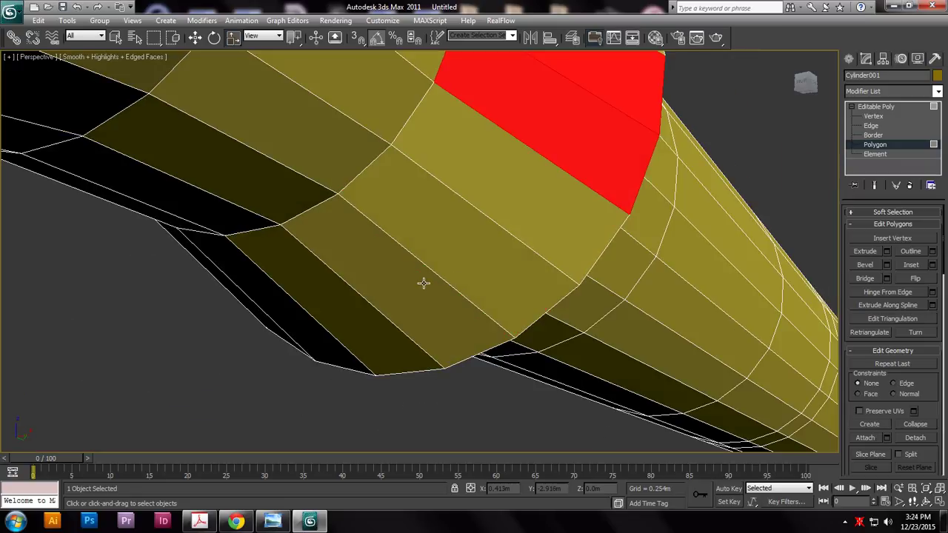
{"action": "left_click", "coordinate": [418, 290], "text": "ctrl"}
{"action": "left_click", "coordinate": [357, 324], "text": "ctrl"}
{"action": "middle_click_drag", "start_coordinate": [379, 320], "coordinate": [488, 315], "text": "alt"}
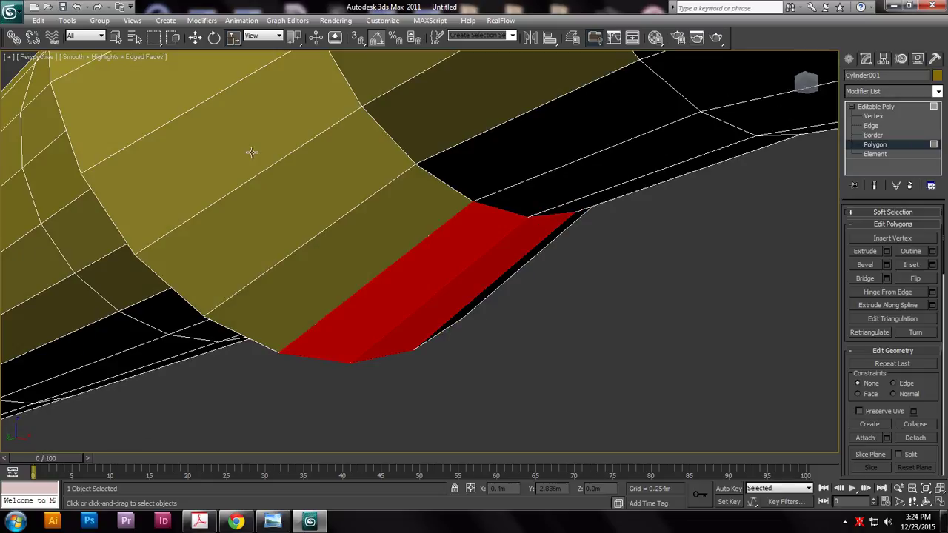
{"action": "left_click", "coordinate": [229, 134], "text": "ctrl"}
{"action": "left_click", "coordinate": [182, 104], "text": "ctrl"}
{"action": "middle_click_drag", "start_coordinate": [346, 154], "coordinate": [407, 285], "text": "alt"}
{"action": "middle_click_drag", "start_coordinate": [460, 306], "coordinate": [426, 267], "text": "alt"}
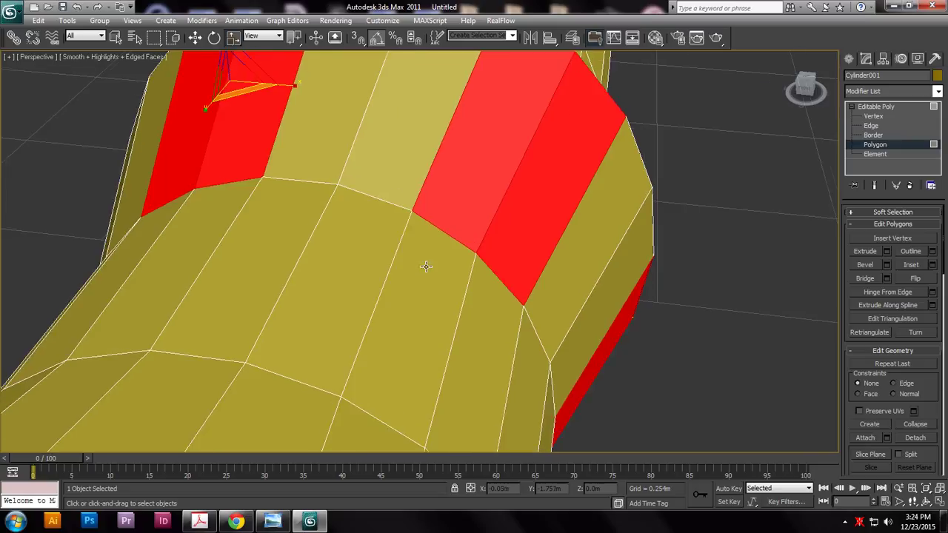
- Try to correct the pattern on the collar's side by adding and removing polygons, leaving one polygon between pairs
{"action": "left_click", "coordinate": [393, 173], "text": "ctrl"}
{"action": "left_click", "coordinate": [528, 227], "text": "alt"}
{"action": "middle_click_drag", "start_coordinate": [582, 256], "coordinate": [540, 254], "text": "alt"}
{"action": "left_click", "coordinate": [546, 248], "text": "ctrl"}
{"action": "left_click", "coordinate": [570, 290], "text": "ctrl"}
{"action": "left_click", "coordinate": [539, 254], "text": "alt"}
{"action": "left_click", "coordinate": [536, 304], "text": "alt"}
{"action": "left_click", "coordinate": [530, 309], "text": "ctrl"}
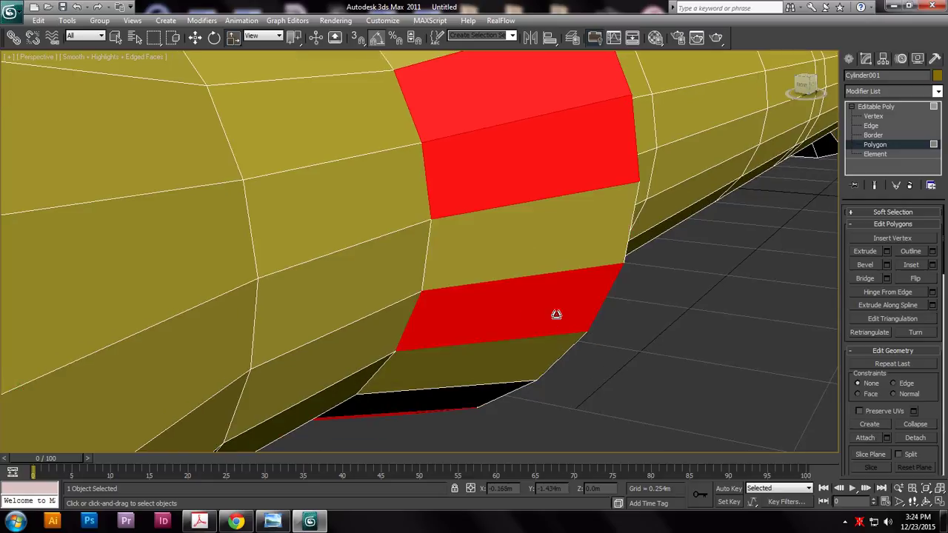
- Try to complete the paired selection along the collar's underside, and clear the whole polygon selection
{"action": "middle_click_drag", "start_coordinate": [548, 321], "coordinate": [464, 325], "text": "alt"}
{"action": "left_click", "coordinate": [464, 326], "text": "ctrl"}
{"action": "middle_click_drag", "start_coordinate": [506, 355], "coordinate": [548, 339], "text": "alt"}
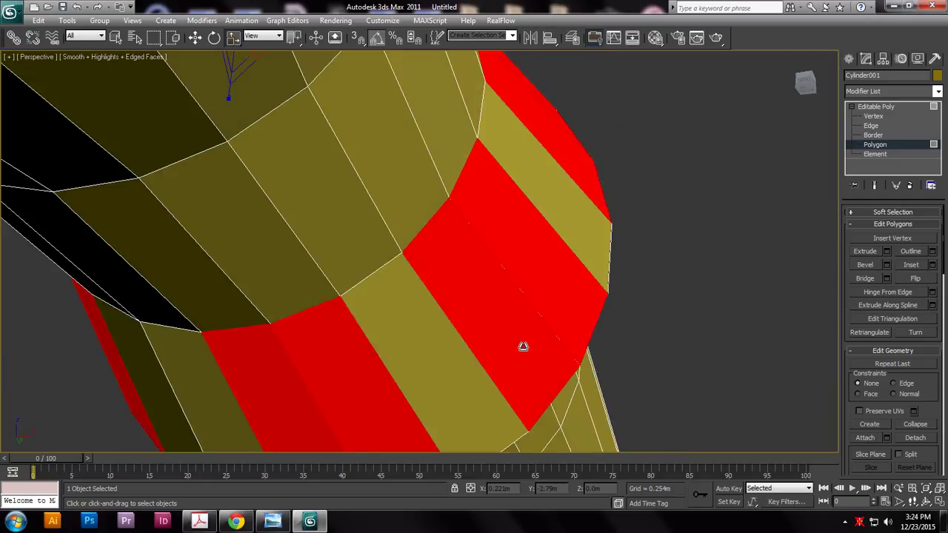
{"action": "middle_click_drag", "start_coordinate": [451, 347], "coordinate": [388, 307], "text": "alt"}
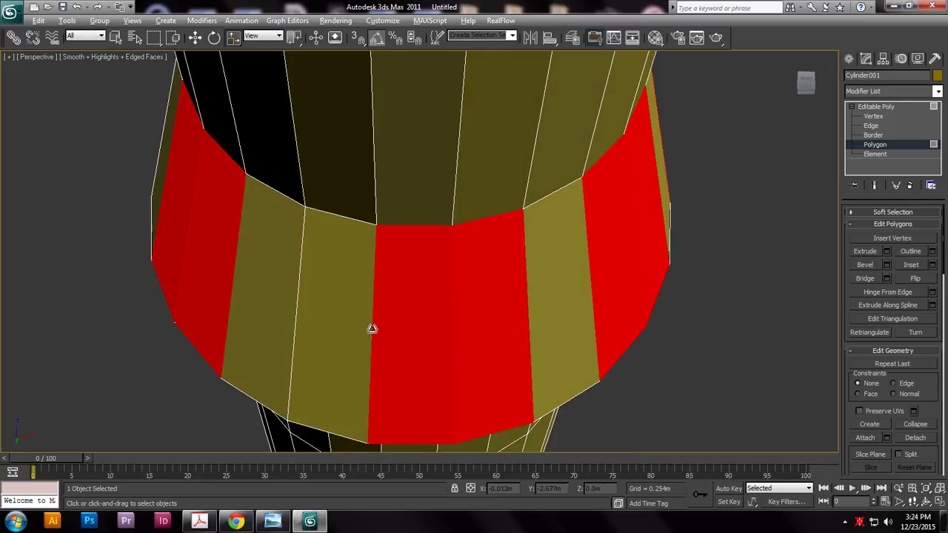
{"action": "left_click", "coordinate": [274, 327], "text": "ctrl"}
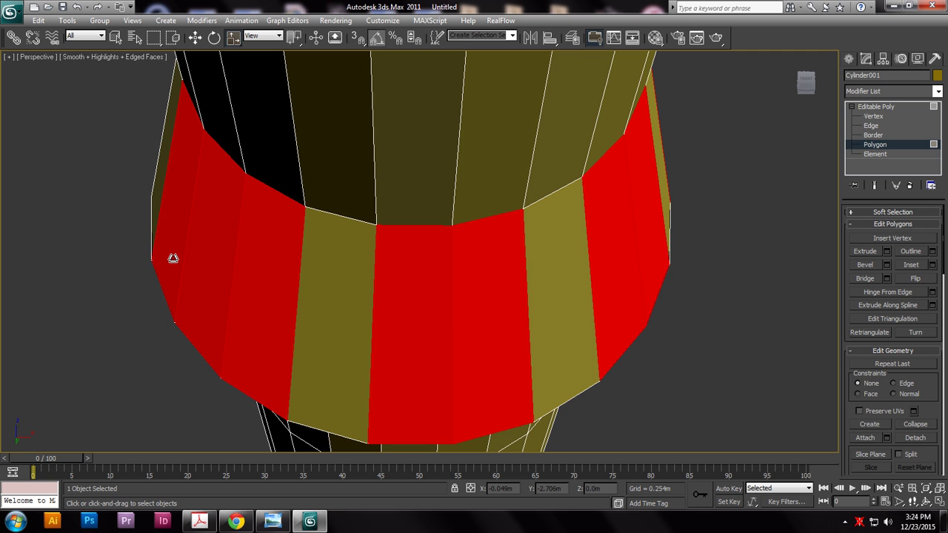
{"action": "middle_click_drag", "start_coordinate": [314, 274], "coordinate": [192, 220], "text": "alt"}
{"action": "left_click", "coordinate": [197, 154], "text": "ctrl"}
{"action": "middle_click_drag", "start_coordinate": [197, 154], "coordinate": [448, 166], "text": "alt"}
{"action": "middle_click_drag", "start_coordinate": [393, 183], "coordinate": [523, 240], "text": "alt"}
{"action": "left_click", "coordinate": [577, 111]}
- Select pairs of adjacent polygons across the collar's top and far side, skipping one polygon between pairs
{"action": "middle_click_drag", "start_coordinate": [447, 241], "coordinate": [443, 262], "text": "alt"}
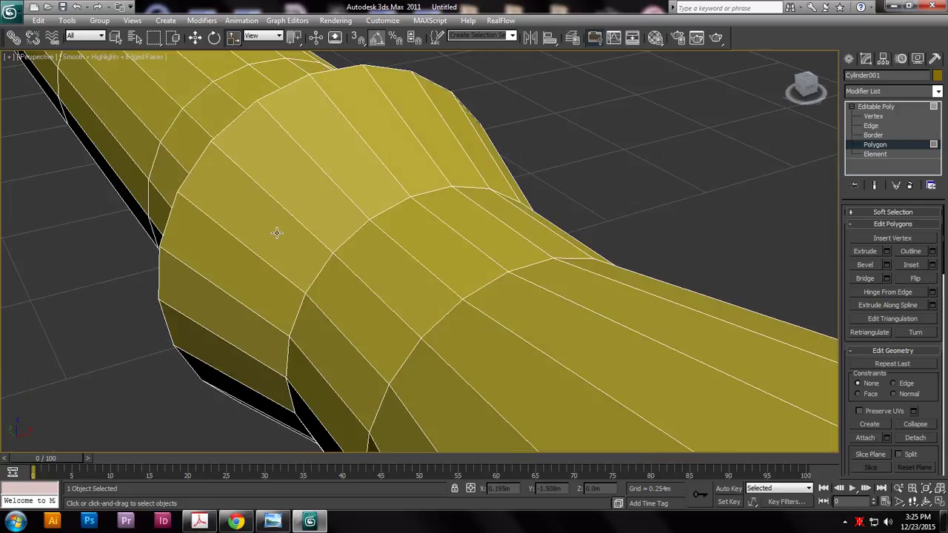
{"action": "left_click", "coordinate": [422, 154], "text": "ctrl"}
{"action": "left_click", "coordinate": [439, 137], "text": "ctrl"}
{"action": "middle_click_drag", "start_coordinate": [514, 251], "coordinate": [561, 267], "text": "alt"}
{"action": "left_click", "coordinate": [476, 207], "text": "ctrl"}
{"action": "left_click", "coordinate": [467, 275], "text": "ctrl"}
{"action": "left_click", "coordinate": [510, 354], "text": "ctrl"}
{"action": "middle_click_drag", "start_coordinate": [510, 353], "coordinate": [512, 311], "text": "alt"}
{"action": "left_click", "coordinate": [454, 375], "text": "ctrl"}
{"action": "left_click", "coordinate": [436, 416], "text": "ctrl"}
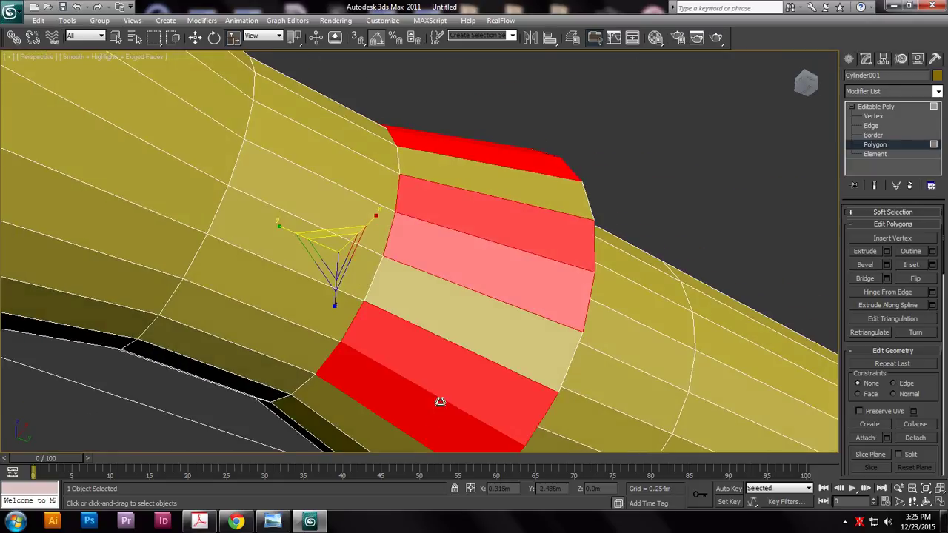
- Add the remaining polygon pairs on the collar's underside and near side to the selection
{"action": "middle_click_drag", "start_coordinate": [453, 382], "coordinate": [488, 356], "text": "alt"}
{"action": "left_click", "coordinate": [303, 387], "text": "ctrl"}
{"action": "left_click", "coordinate": [292, 383], "text": "ctrl"}
{"action": "middle_click_drag", "start_coordinate": [292, 383], "coordinate": [374, 358], "text": "alt"}
{"action": "left_click", "coordinate": [280, 263], "text": "ctrl"}
{"action": "left_click", "coordinate": [276, 235], "text": "ctrl"}
{"action": "middle_click_drag", "start_coordinate": [421, 218], "coordinate": [400, 248], "text": "alt"}
{"action": "key", "text": "w"}
{"action": "scroll", "coordinate": [379, 250], "scroll_direction": "down", "scroll_amount": 4}
{"action": "scroll", "coordinate": [475, 265], "scroll_direction": "up", "scroll_amount": 3}
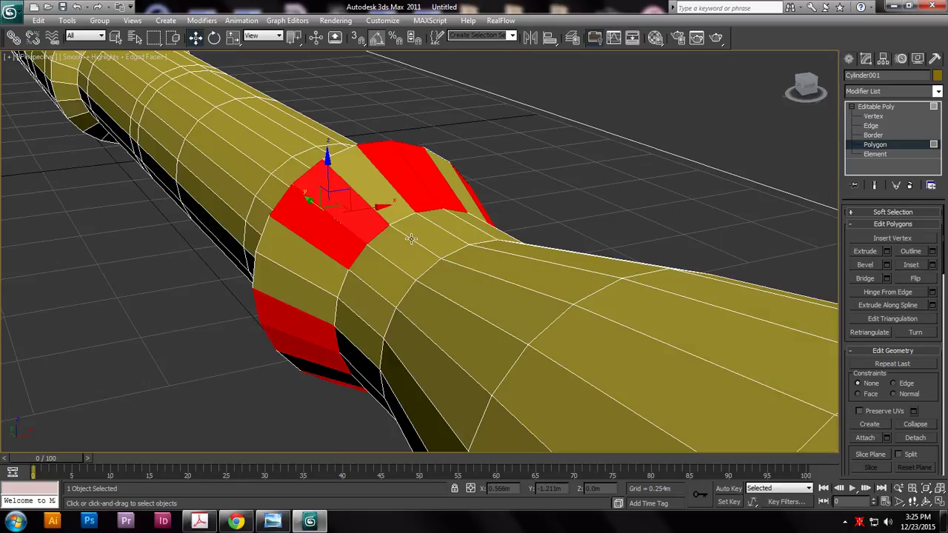
{"action": "middle_click_drag", "start_coordinate": [500, 233], "coordinate": [554, 261], "text": "alt"}
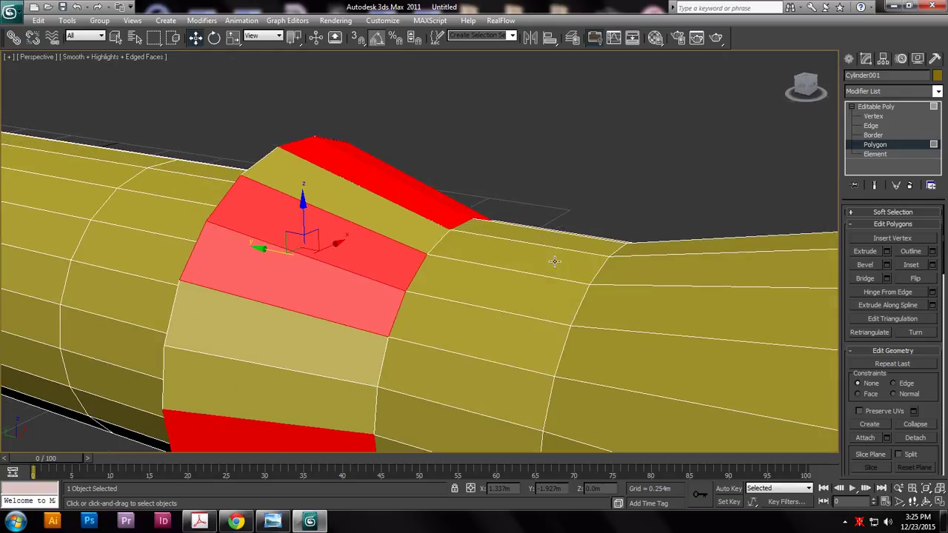
- Extrude the selected polygon pairs outward by a small height to form short raised ridges around the collar
{"action": "left_click", "coordinate": [886, 251]}
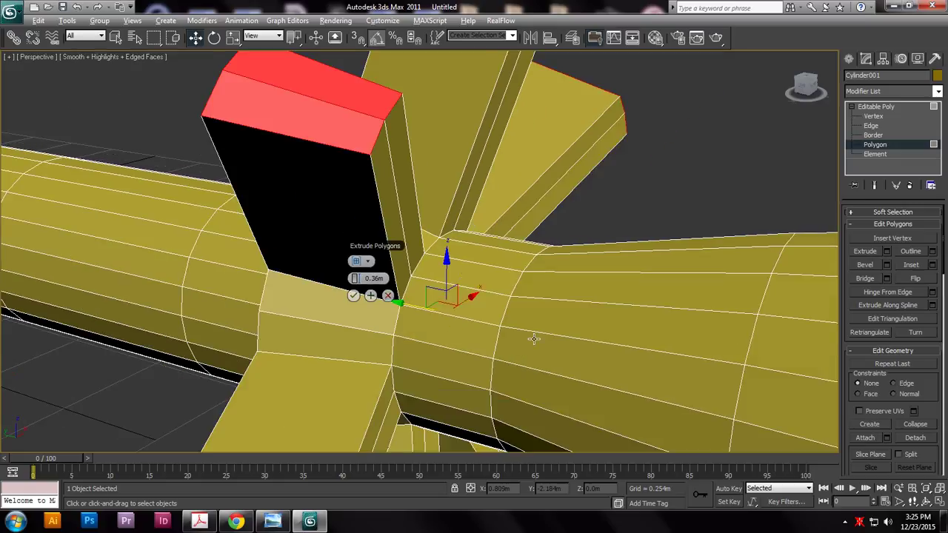
{"action": "scroll", "coordinate": [534, 339], "scroll_direction": "down", "scroll_amount": 4}
{"action": "left_click_drag", "start_coordinate": [320, 260], "coordinate": [254, 269]}
{"action": "left_click", "coordinate": [318, 277]}
- Select the warhead-facing end polygons of the ridges on the collar's top and sides and delete them
{"action": "scroll", "coordinate": [408, 294], "scroll_direction": "up", "scroll_amount": 2}
{"action": "middle_click_drag", "start_coordinate": [408, 294], "coordinate": [477, 343], "text": "alt"}
{"action": "scroll", "coordinate": [478, 344], "scroll_direction": "up", "scroll_amount": 2}
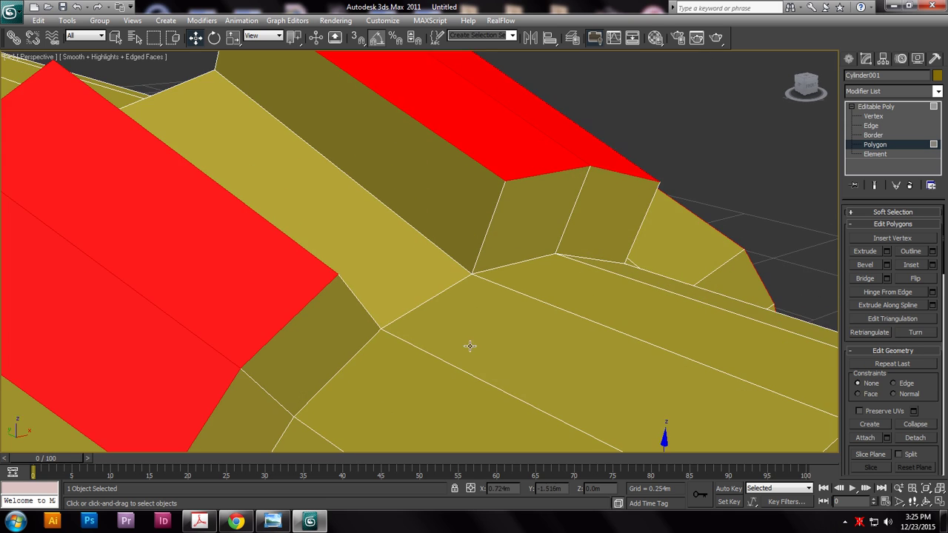
{"action": "left_click", "coordinate": [319, 349]}
{"action": "middle_click_drag", "start_coordinate": [459, 407], "coordinate": [500, 276]}
{"action": "left_click", "coordinate": [265, 268], "text": "ctrl"}
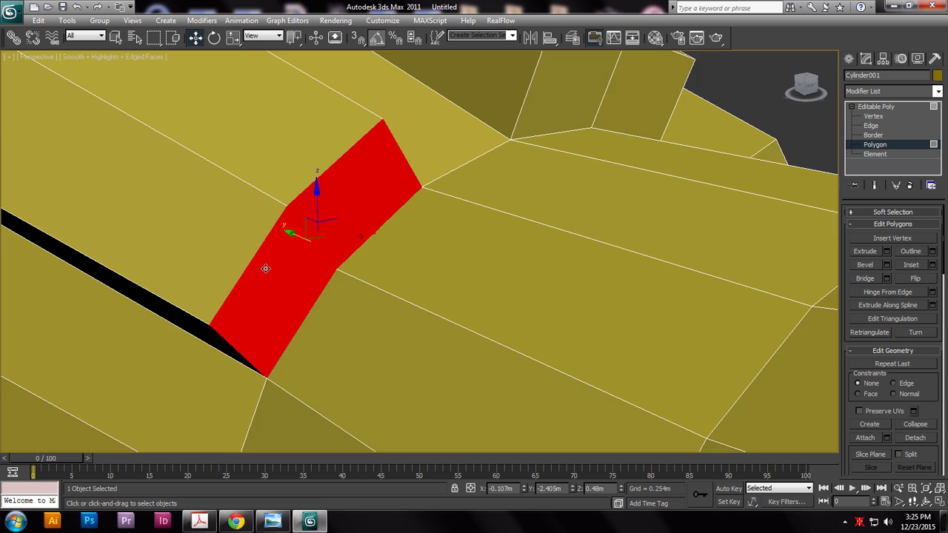
{"action": "left_click", "coordinate": [598, 78], "text": "ctrl"}
{"action": "scroll", "coordinate": [630, 89], "scroll_direction": "down", "scroll_amount": 4}
{"action": "middle_click_drag", "start_coordinate": [630, 88], "coordinate": [663, 231], "text": "alt"}
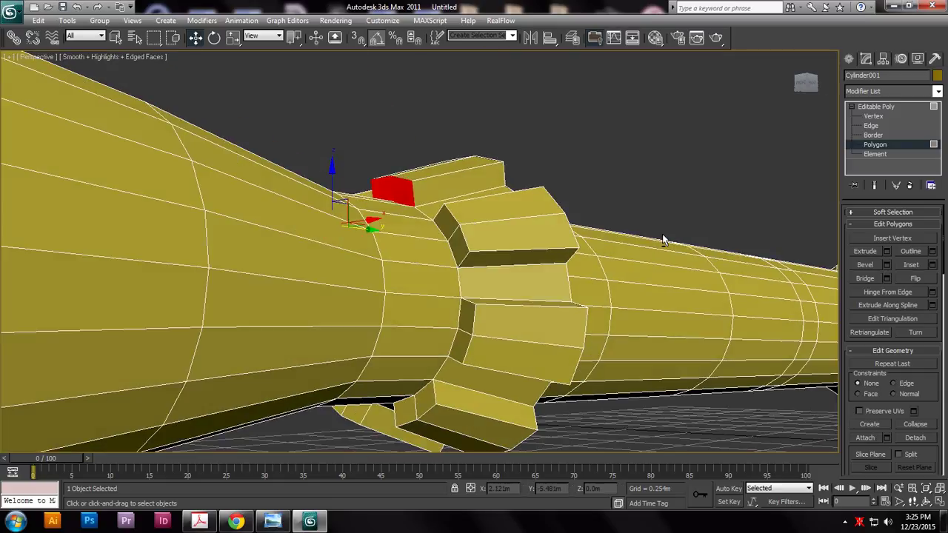
{"action": "left_click", "coordinate": [438, 223], "text": "ctrl"}
{"action": "left_click", "coordinate": [468, 324], "text": "ctrl"}
{"action": "left_click", "coordinate": [455, 347], "text": "ctrl"}
{"action": "middle_click_drag", "start_coordinate": [487, 342], "coordinate": [499, 341], "text": "alt"}
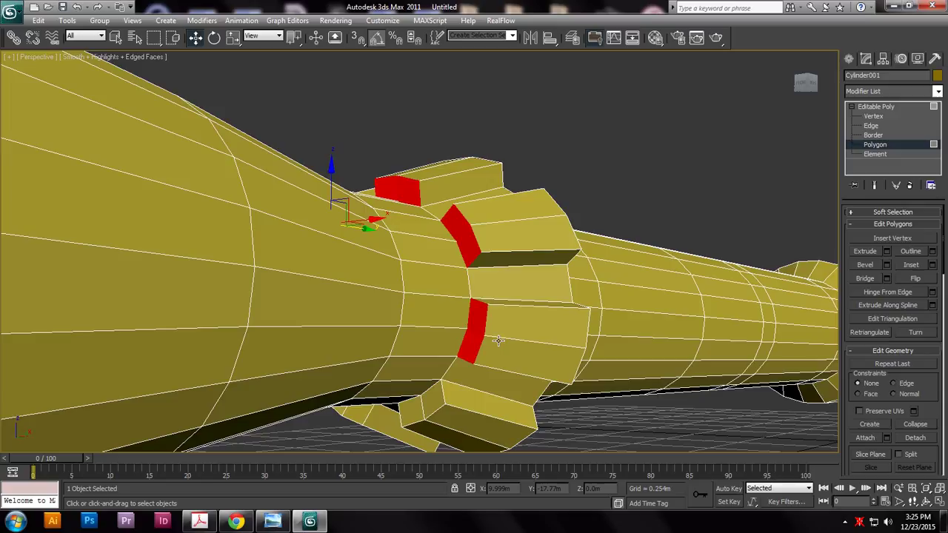
{"action": "left_click", "coordinate": [426, 403], "text": "ctrl"}
{"action": "left_click", "coordinate": [417, 412], "text": "ctrl"}
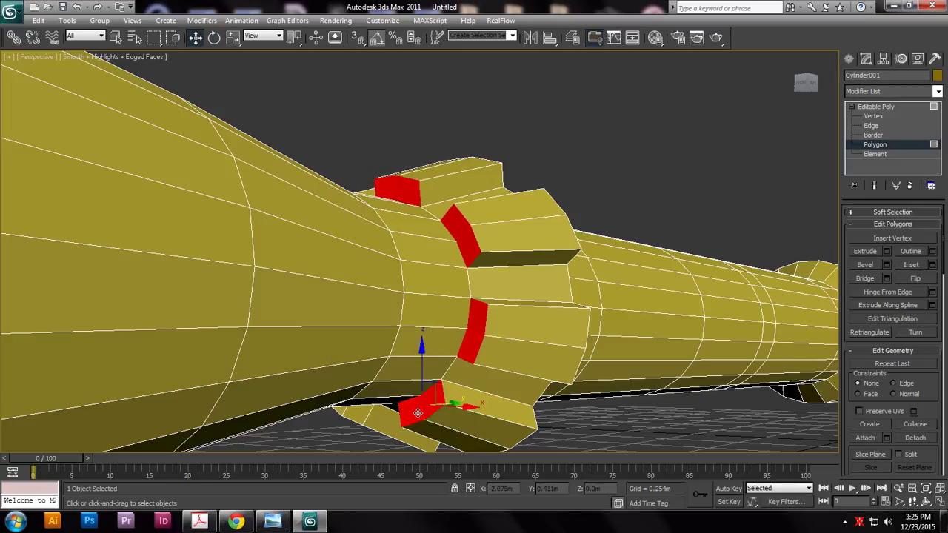
{"action": "key", "text": "Delete"}
- Delete the warhead-facing end polygons of the remaining ridge on the collar's underside
{"action": "middle_click_drag", "start_coordinate": [423, 370], "coordinate": [494, 360], "text": "alt"}
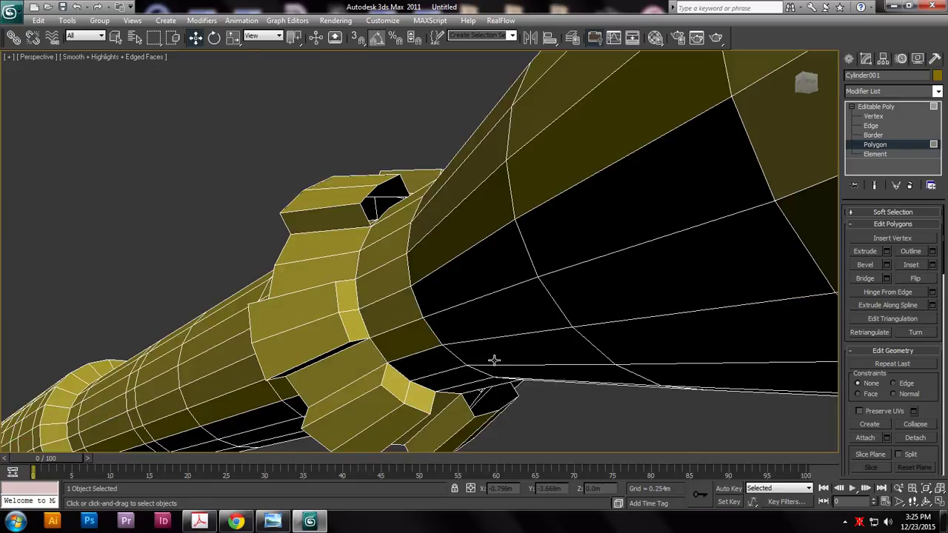
{"action": "left_click", "coordinate": [343, 300]}
{"action": "left_click", "coordinate": [397, 379], "text": "ctrl"}
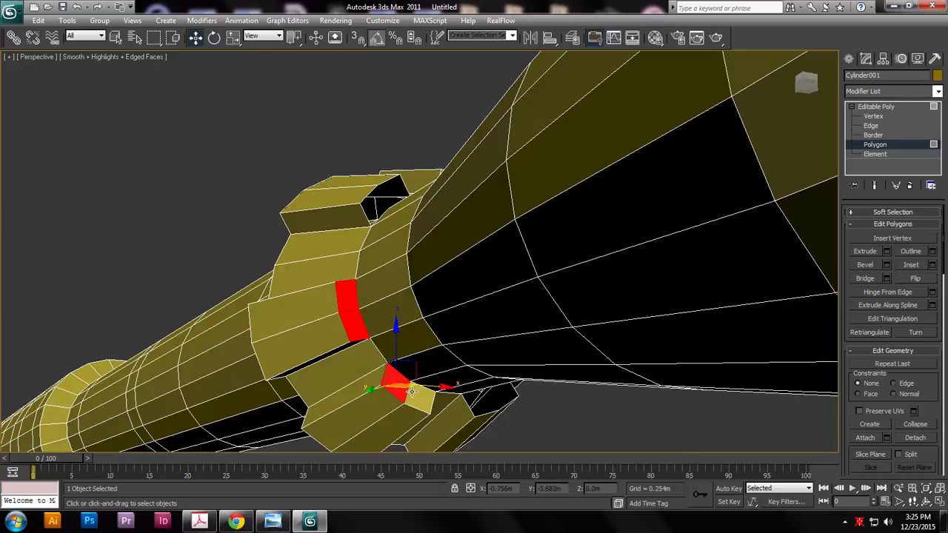
{"action": "left_click", "coordinate": [426, 398], "text": "ctrl"}
{"action": "mouse_move", "coordinate": [520, 421]}
{"action": "middle_mouse_down", "text": "alt"}
{"action": "mouse_move", "coordinate": [537, 433]}
{"action": "mouse_move", "coordinate": [518, 432]}
{"action": "middle_mouse_up", "text": "alt"}
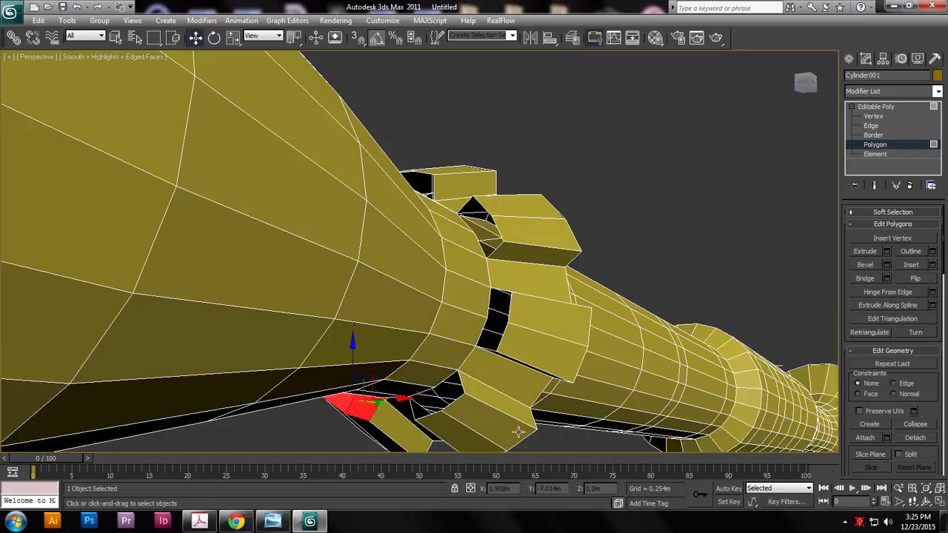
{"action": "key", "text": "Delete"}
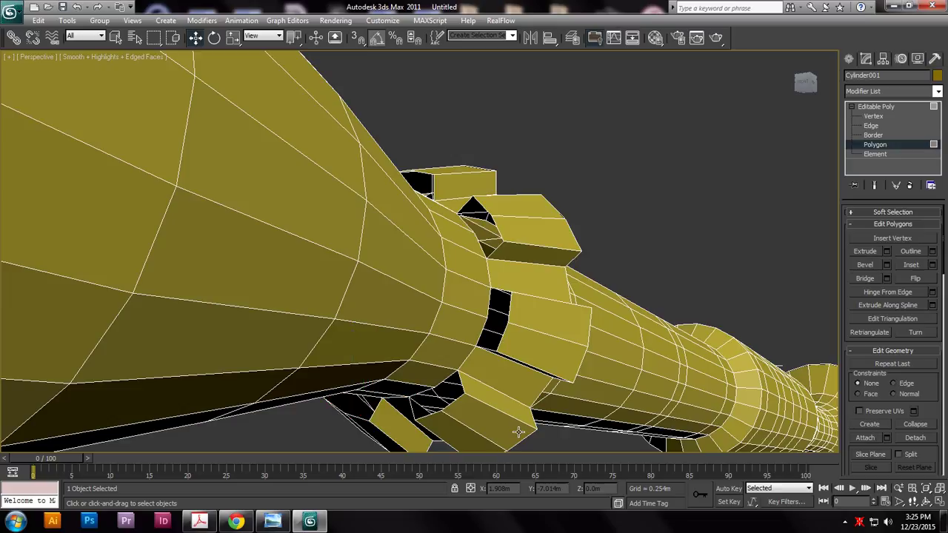
- Use Target Weld to join the near ridge's open-end vertices to the matching vertices at the collar's base
{"action": "middle_click_drag", "start_coordinate": [442, 350], "coordinate": [523, 347], "text": "alt"}
{"action": "scroll", "coordinate": [484, 345], "scroll_direction": "up", "scroll_amount": 5}
{"action": "left_click", "coordinate": [874, 117]}
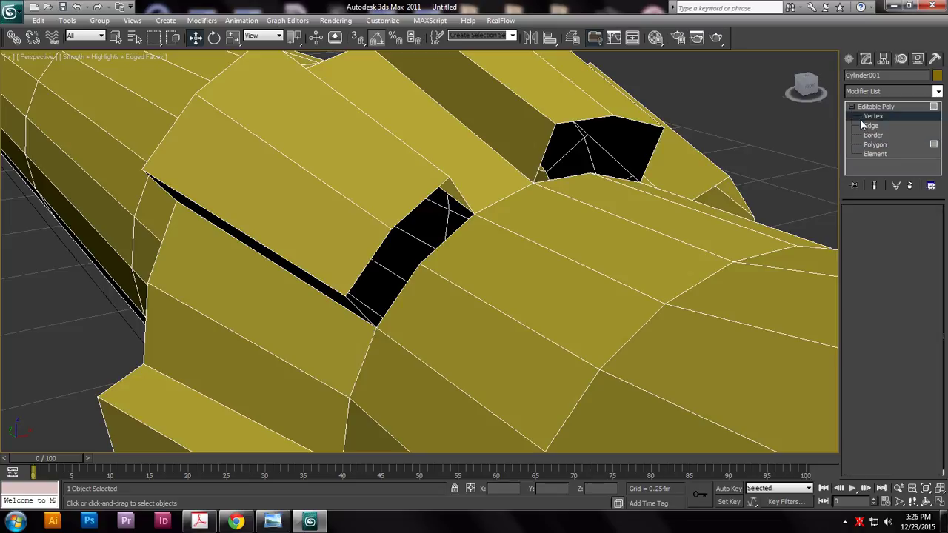
{"action": "left_click", "coordinate": [344, 296]}
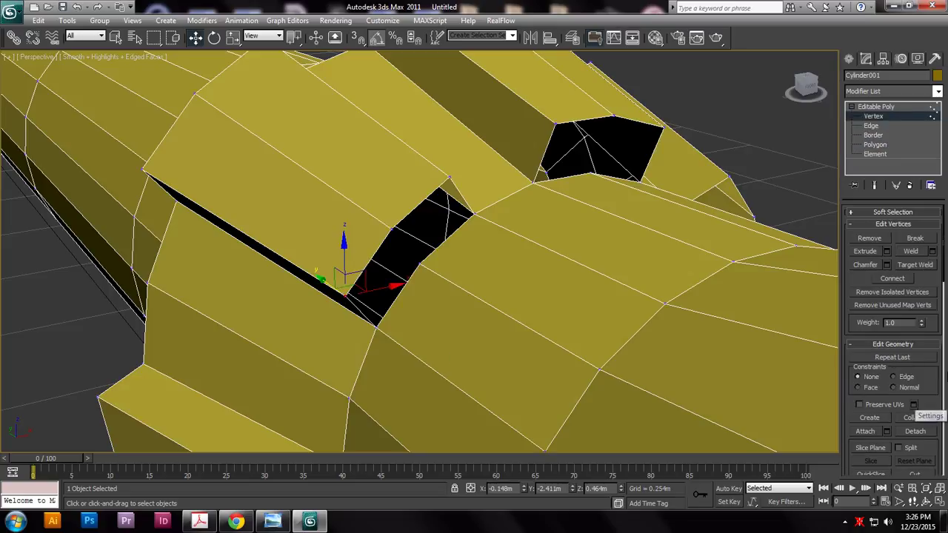
{"action": "left_click", "coordinate": [917, 266]}
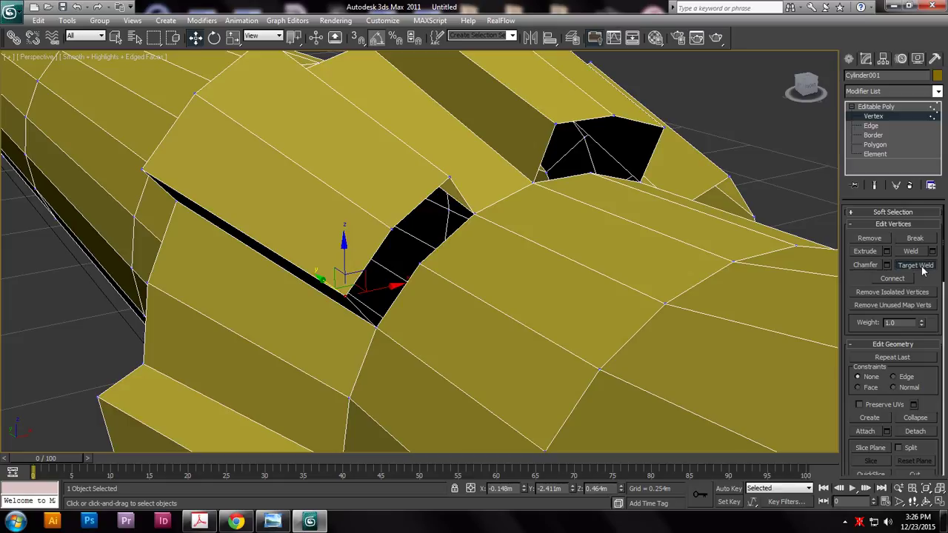
{"action": "left_click", "coordinate": [344, 296]}
{"action": "left_click", "coordinate": [376, 328]}
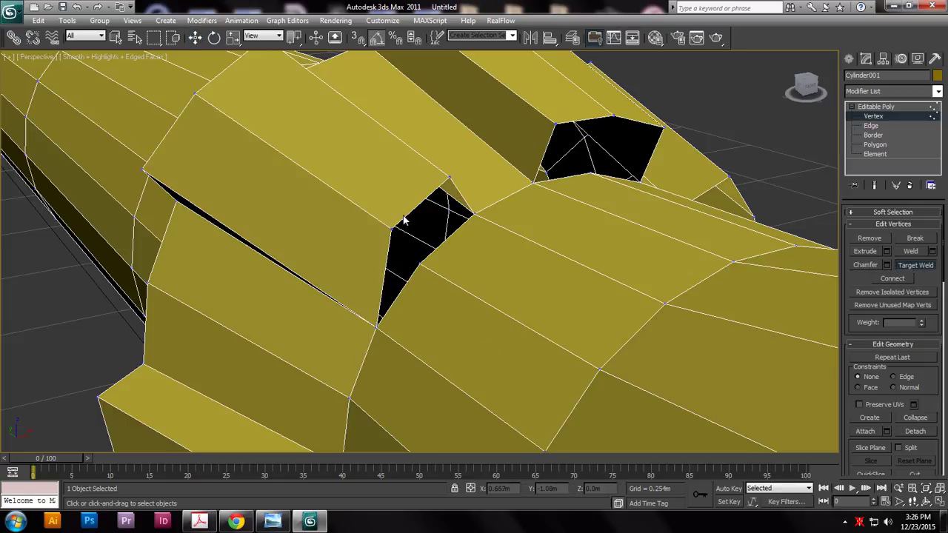
{"action": "left_click", "coordinate": [392, 227]}
{"action": "left_click", "coordinate": [419, 262]}
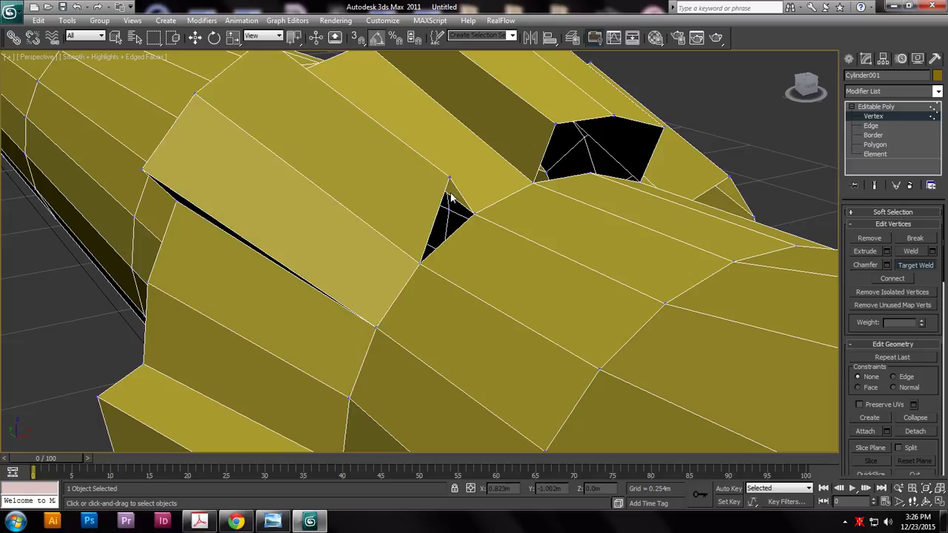
- Target-weld the three open-end vertices of the neighbouring top ridge onto the collar's base vertices
{"action": "middle_click_drag", "start_coordinate": [473, 213], "coordinate": [493, 325], "text": "alt"}
{"action": "scroll", "coordinate": [493, 325], "scroll_direction": "up", "scroll_amount": 3}
{"action": "left_click", "coordinate": [390, 198]}
{"action": "left_click", "coordinate": [499, 190]}
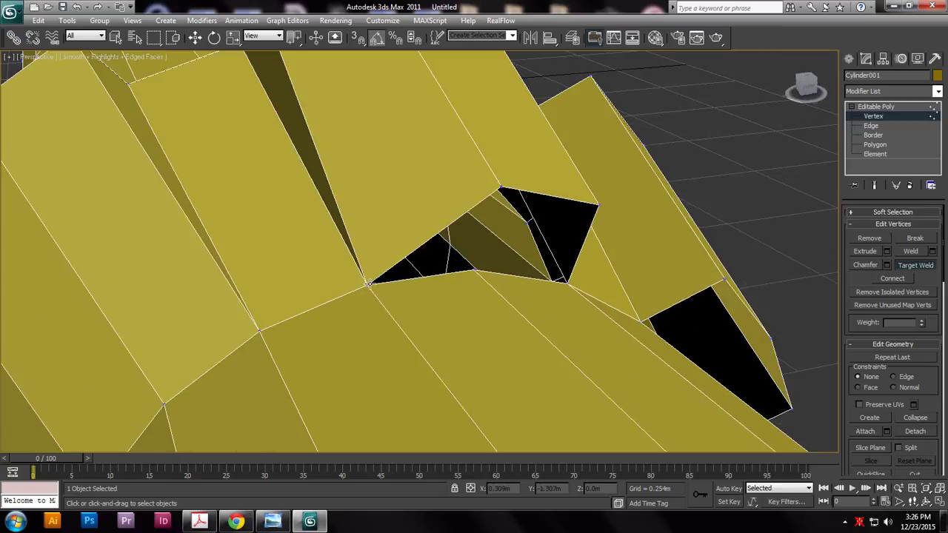
{"action": "left_click", "coordinate": [500, 190]}
{"action": "left_click", "coordinate": [598, 206]}
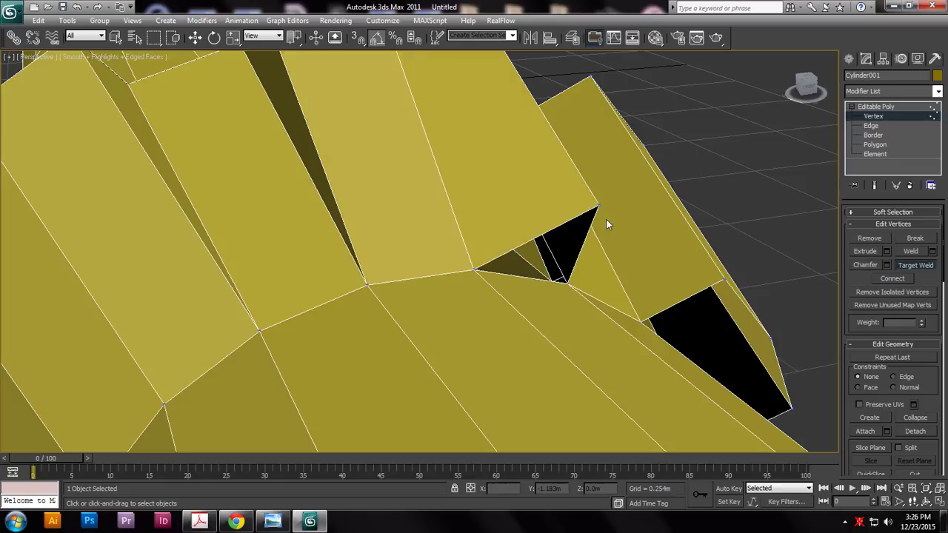
{"action": "left_click", "coordinate": [597, 207]}
{"action": "left_click", "coordinate": [567, 285]}
- Target-weld the three open-end vertices of the next ridge around the collar onto its matching base vertices
{"action": "middle_click_drag", "start_coordinate": [619, 308], "coordinate": [597, 248], "text": "alt"}
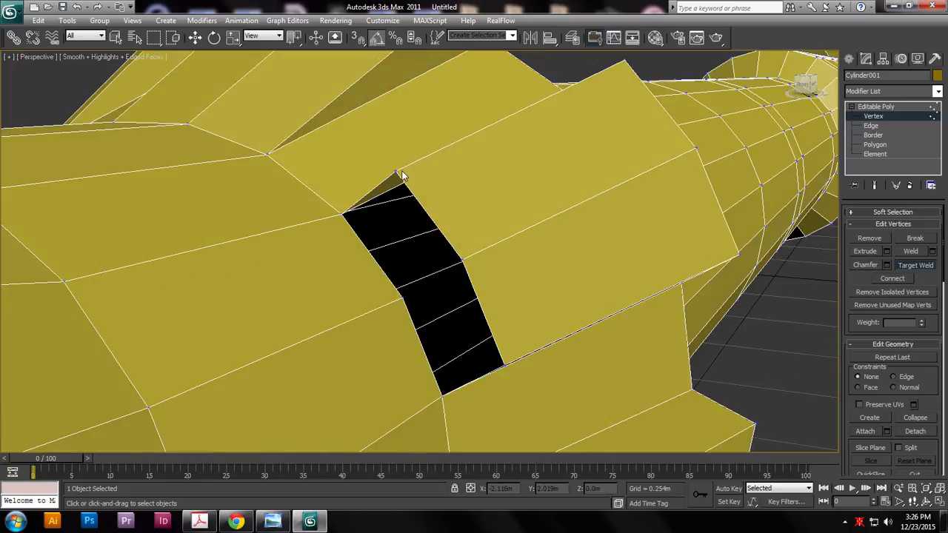
{"action": "left_click", "coordinate": [340, 213]}
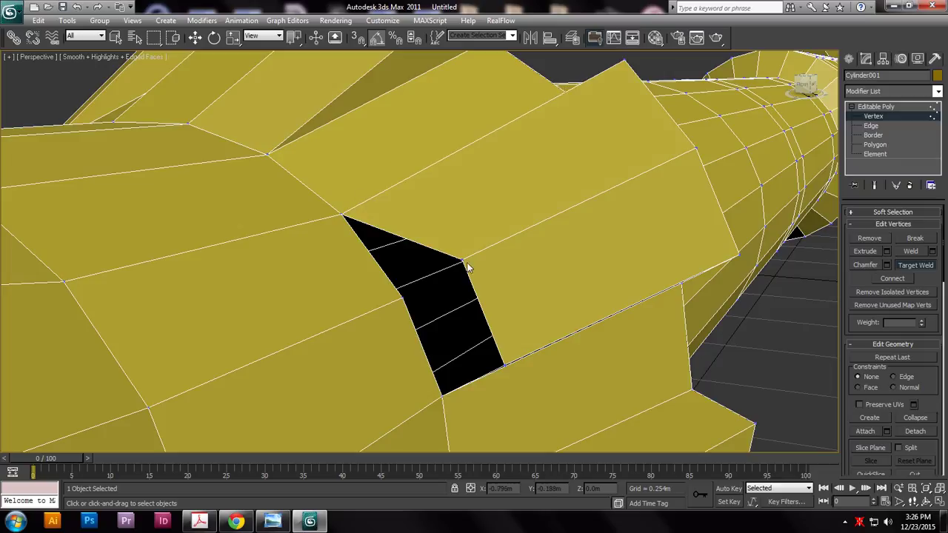
{"action": "left_click", "coordinate": [404, 295]}
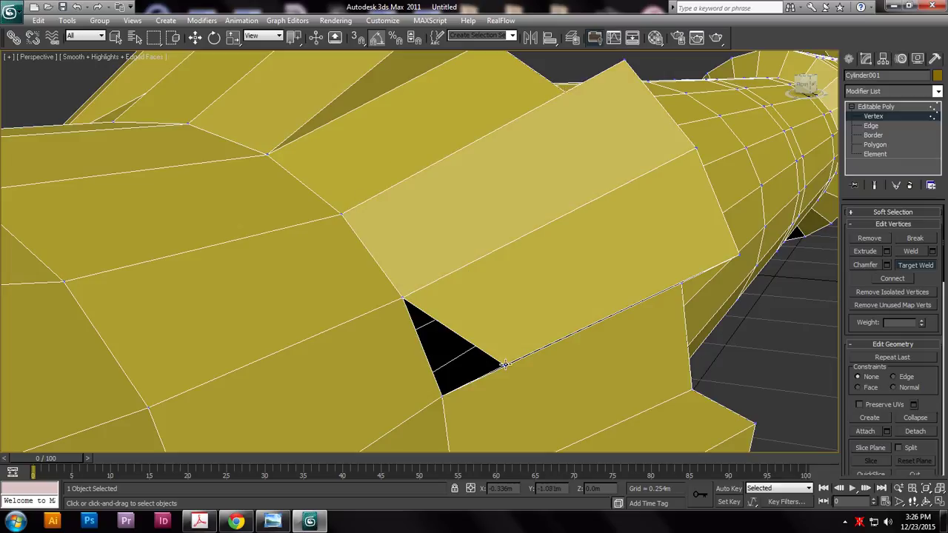
{"action": "left_click", "coordinate": [443, 393]}
{"action": "left_click", "coordinate": [503, 364]}
- Target-weld the open-end vertices of the following ridge down the collar's side onto the base vertices
{"action": "middle_click_drag", "start_coordinate": [449, 375], "coordinate": [447, 218], "text": "alt"}
{"action": "scroll", "coordinate": [447, 218], "scroll_direction": "up", "scroll_amount": 3}
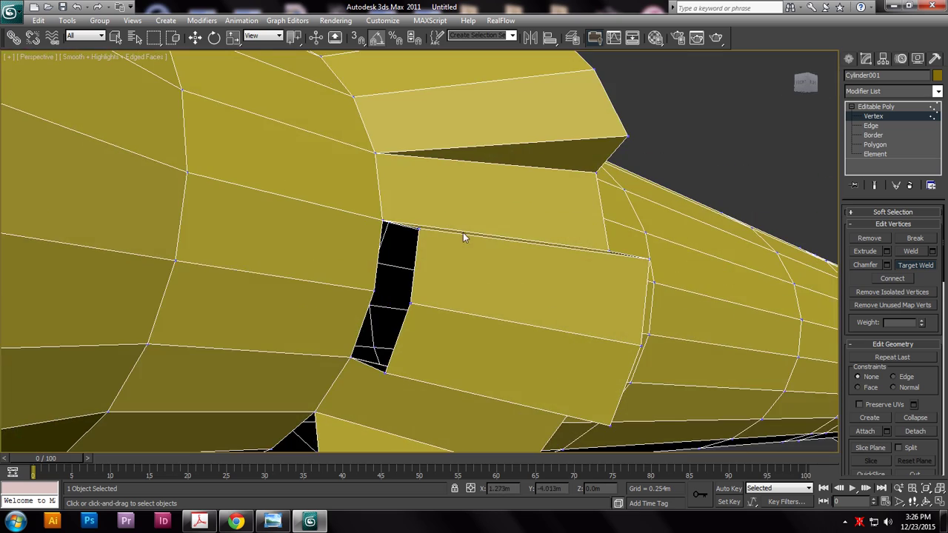
{"action": "scroll", "coordinate": [463, 234], "scroll_direction": "up", "scroll_amount": 2}
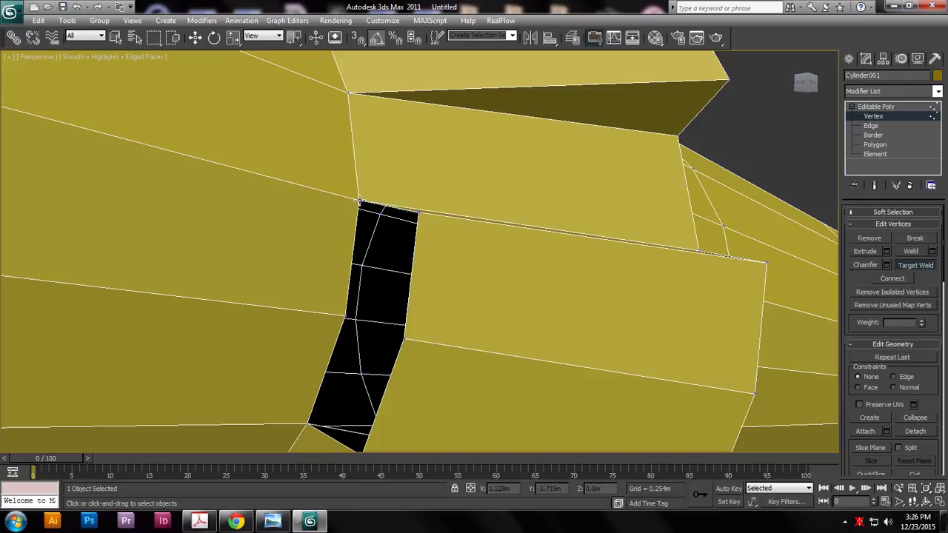
{"action": "left_click", "coordinate": [357, 201]}
{"action": "left_click", "coordinate": [401, 339]}
{"action": "left_click", "coordinate": [345, 318]}
{"action": "middle_click_drag", "start_coordinate": [427, 408], "coordinate": [474, 304]}
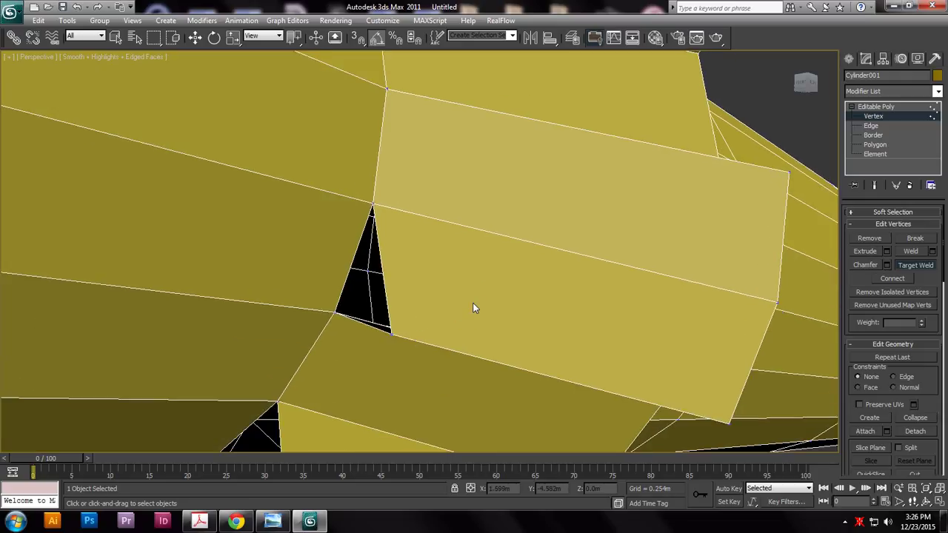
{"action": "mouse_move", "coordinate": [335, 312]}
{"action": "middle_mouse_down", "text": "alt"}
{"action": "mouse_move", "coordinate": [556, 207]}
{"action": "mouse_move", "coordinate": [526, 260]}
{"action": "mouse_move", "coordinate": [472, 273]}
{"action": "middle_mouse_up", "text": "alt"}
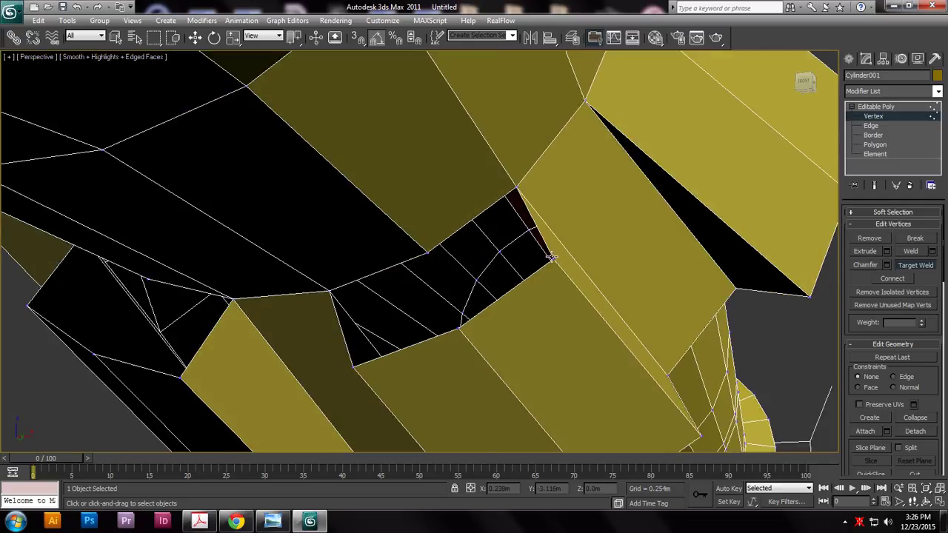
- Join the lower side ridge's three open-end vertices to the collar's base vertices with Target Weld
{"action": "left_click", "coordinate": [551, 259]}
{"action": "left_click", "coordinate": [516, 186]}
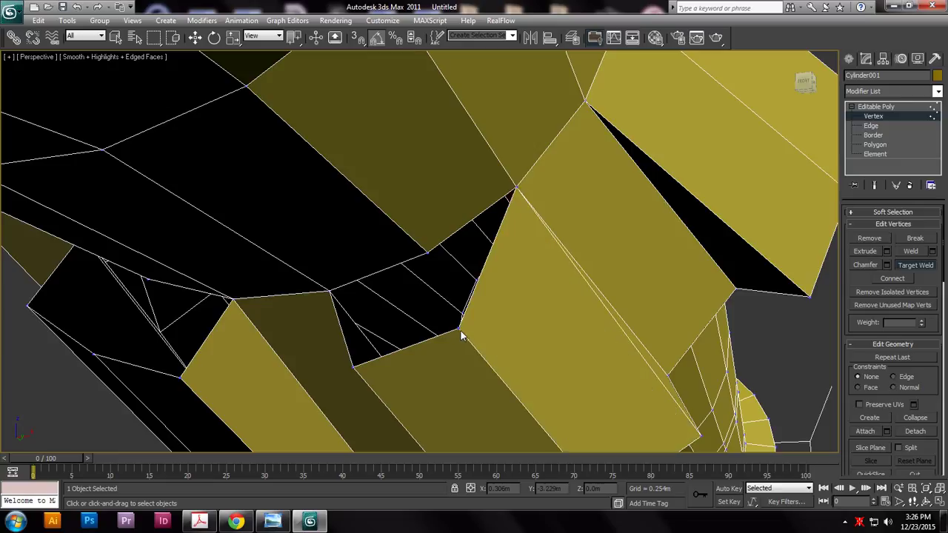
{"action": "left_click", "coordinate": [428, 251]}
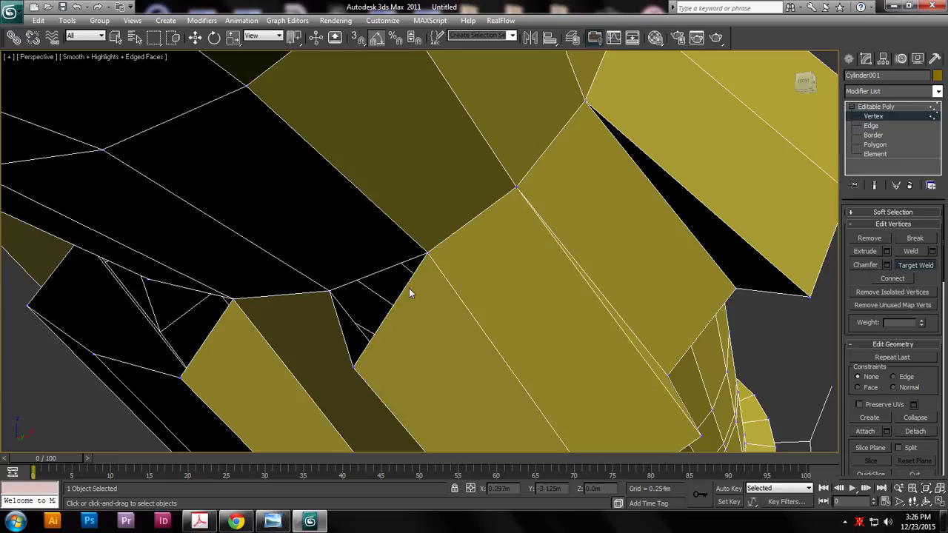
{"action": "left_click", "coordinate": [353, 366]}
{"action": "left_click", "coordinate": [331, 291]}
- Target-weld the three open-end vertices of the neighbouring underside ridge onto the collar's base vertices
{"action": "middle_click_drag", "start_coordinate": [427, 294], "coordinate": [513, 359], "text": "alt"}
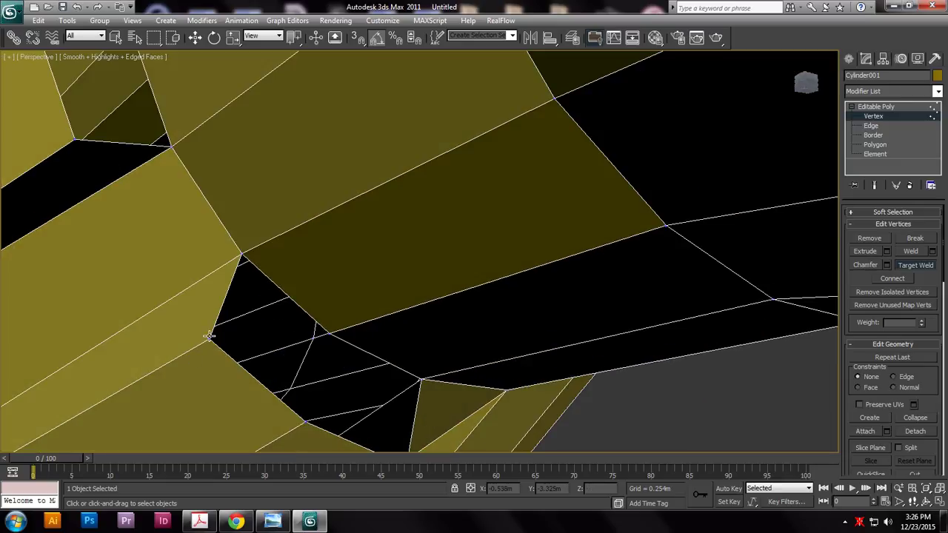
{"action": "left_click", "coordinate": [240, 257]}
{"action": "left_click", "coordinate": [304, 422]}
{"action": "left_click", "coordinate": [325, 333]}
{"action": "middle_click_drag", "start_coordinate": [433, 393], "coordinate": [379, 295]}
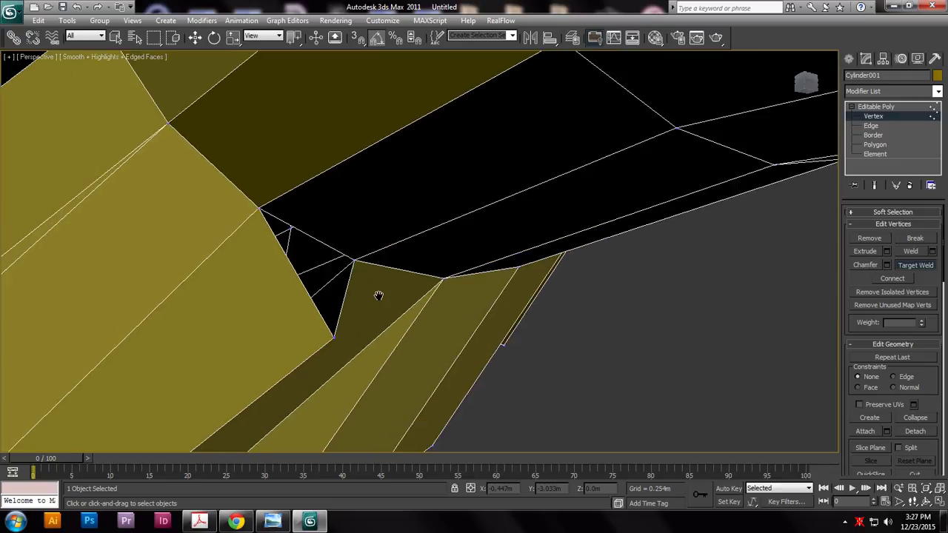
{"action": "left_click", "coordinate": [356, 263]}
- Target-weld the last open ridge on the collar's opposite side to its three base vertices and end Target Weld
{"action": "middle_click_drag", "start_coordinate": [355, 263], "coordinate": [402, 357], "text": "alt"}
{"action": "middle_click_drag", "start_coordinate": [275, 277], "coordinate": [344, 346]}
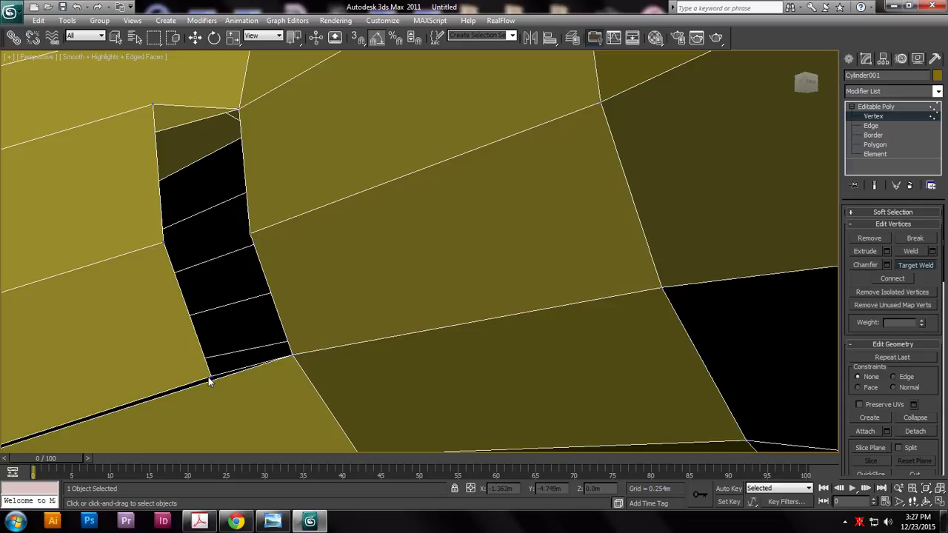
{"action": "left_click", "coordinate": [294, 354]}
{"action": "left_click", "coordinate": [163, 243]}
{"action": "left_click", "coordinate": [251, 233]}
{"action": "middle_click_drag", "start_coordinate": [265, 253], "coordinate": [277, 303], "text": "alt"}
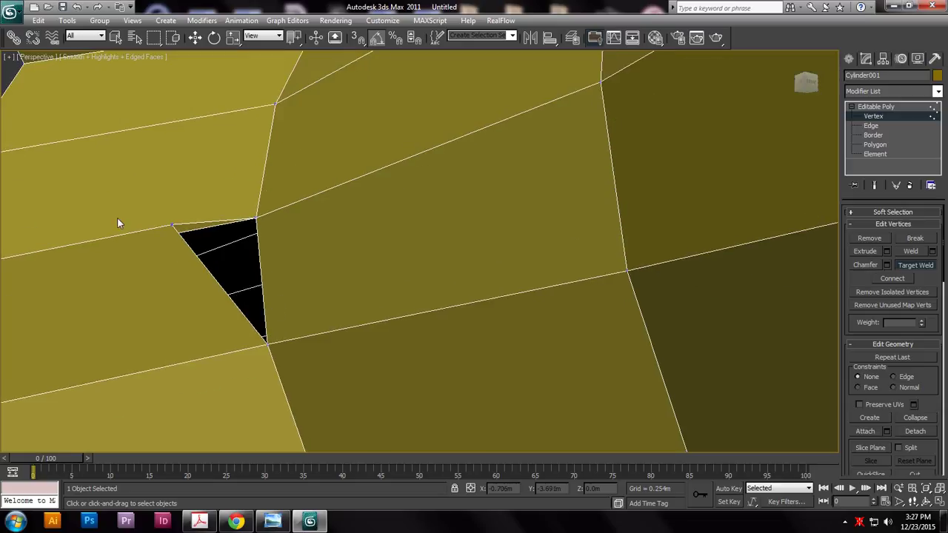
{"action": "left_click", "coordinate": [170, 224]}
{"action": "left_click", "coordinate": [257, 219]}
{"action": "scroll", "coordinate": [306, 222], "scroll_direction": "down", "scroll_amount": 5}
{"action": "middle_click_drag", "start_coordinate": [306, 222], "coordinate": [434, 291], "text": "alt"}
{"action": "scroll", "coordinate": [345, 283], "scroll_direction": "down", "scroll_amount": 5}
{"action": "right_click", "coordinate": [354, 288]}
- Move the tube's vertex ring nearest the collar toward it, aligning it with the adjacent end of the reference's raised block
{"action": "scroll", "coordinate": [434, 290], "scroll_direction": "up", "scroll_amount": 5}
{"action": "middle_click_drag", "start_coordinate": [515, 287], "coordinate": [444, 318]}
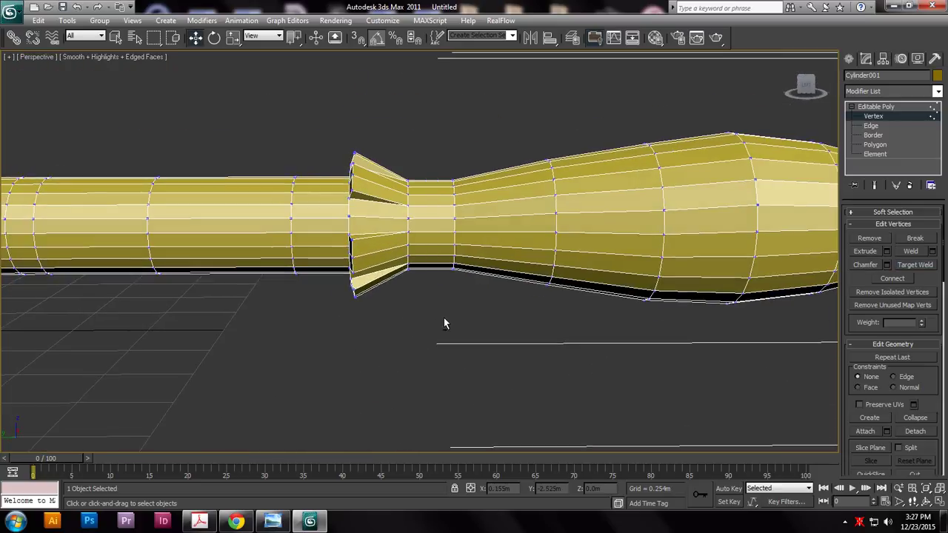
{"action": "middle_click_drag", "start_coordinate": [346, 335], "coordinate": [529, 321]}
{"action": "scroll", "coordinate": [528, 325], "scroll_direction": "down", "scroll_amount": 5}
{"action": "key", "text": "alt+w"}
{"action": "middle_click_drag", "start_coordinate": [311, 355], "coordinate": [290, 356]}
{"action": "key", "text": "alt+w"}
{"action": "scroll", "coordinate": [321, 347], "scroll_direction": "down", "scroll_amount": 3}
{"action": "scroll", "coordinate": [321, 348], "scroll_direction": "down", "scroll_amount": 3}
{"action": "middle_click_drag", "start_coordinate": [527, 259], "coordinate": [559, 307]}
{"action": "scroll", "coordinate": [240, 349], "scroll_direction": "up", "scroll_amount": 2}
{"action": "middle_click_drag", "start_coordinate": [240, 350], "coordinate": [578, 237]}
{"action": "scroll", "coordinate": [595, 192], "scroll_direction": "up", "scroll_amount": 2}
{"action": "middle_click_drag", "start_coordinate": [594, 192], "coordinate": [454, 363]}
{"action": "scroll", "coordinate": [594, 364], "scroll_direction": "up", "scroll_amount": 2}
{"action": "middle_click_drag", "start_coordinate": [595, 364], "coordinate": [507, 232]}
{"action": "key", "text": "1"}
{"action": "left_click_drag", "start_coordinate": [399, 133], "coordinate": [520, 435]}
{"action": "left_click", "coordinate": [872, 116]}
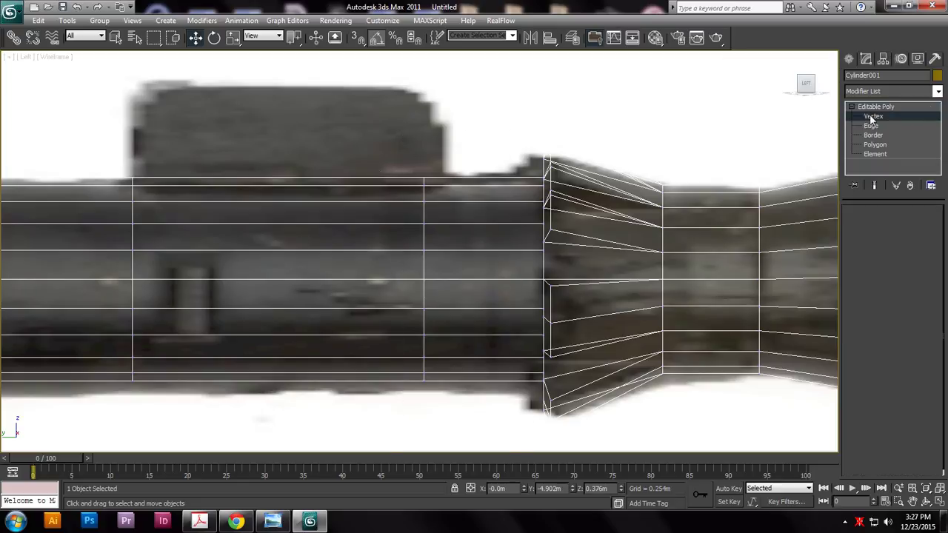
{"action": "left_click_drag", "start_coordinate": [400, 139], "coordinate": [448, 391]}
{"action": "left_click_drag", "start_coordinate": [471, 280], "coordinate": [493, 280]}
- Select all vertices at the collar's flared end and scale them flat along the launcher's axis into one plane
{"action": "left_click_drag", "start_coordinate": [504, 98], "coordinate": [581, 508]}
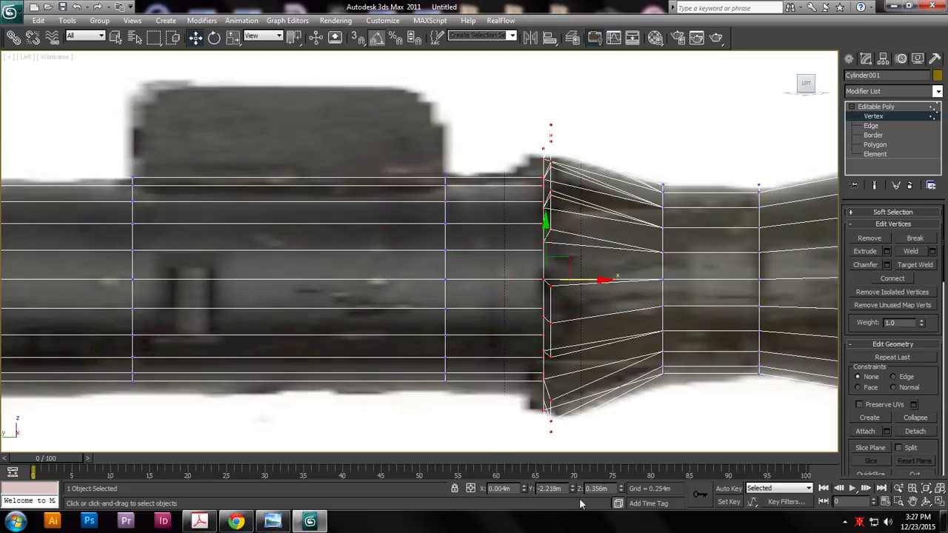
{"action": "key", "text": "r"}
{"action": "left_click_drag", "start_coordinate": [613, 280], "coordinate": [230, 346]}
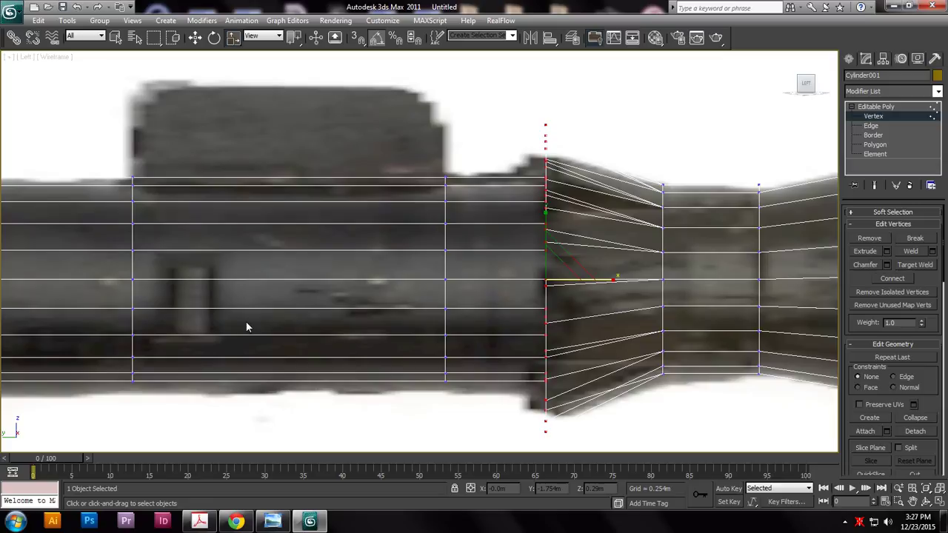
- Select two adjacent polygons on the tube's top under the reference's raised block and extrude them 0.143 m
{"action": "middle_click_drag", "start_coordinate": [341, 397], "coordinate": [463, 396]}
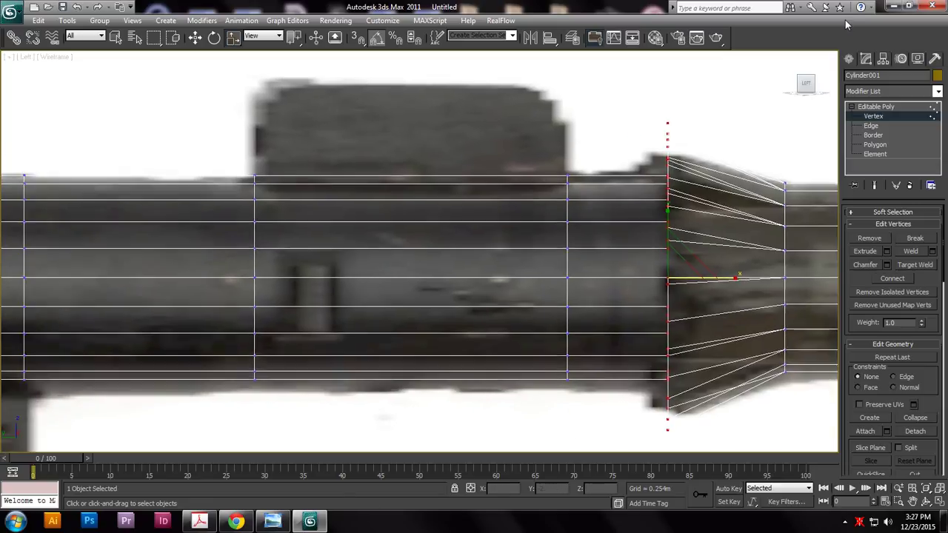
{"action": "left_click", "coordinate": [879, 146]}
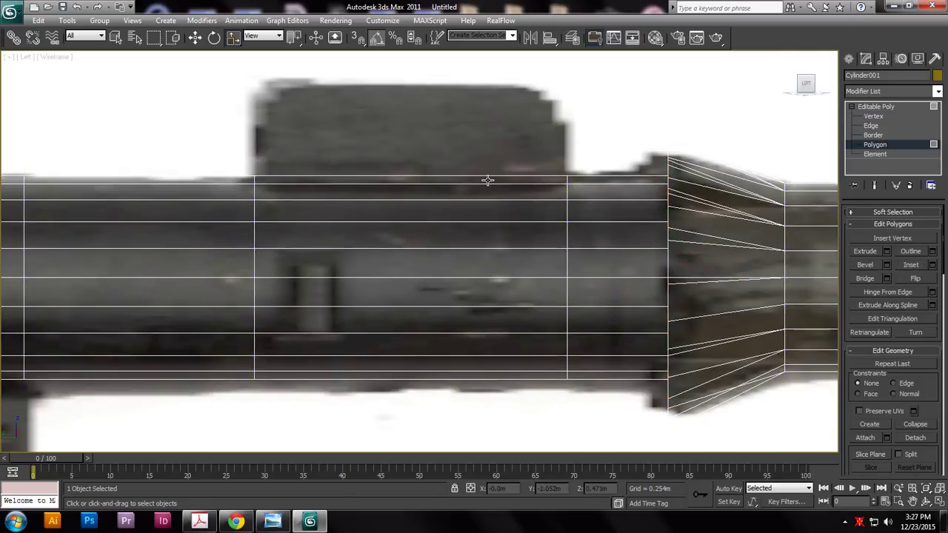
{"action": "left_click", "coordinate": [426, 180]}
{"action": "key", "text": "w"}
{"action": "key", "text": "alt+w"}
{"action": "right_click", "coordinate": [673, 328]}
{"action": "key", "text": "alt+w"}
{"action": "key", "text": "z"}
{"action": "middle_click_drag", "start_coordinate": [524, 260], "coordinate": [469, 285], "text": "alt"}
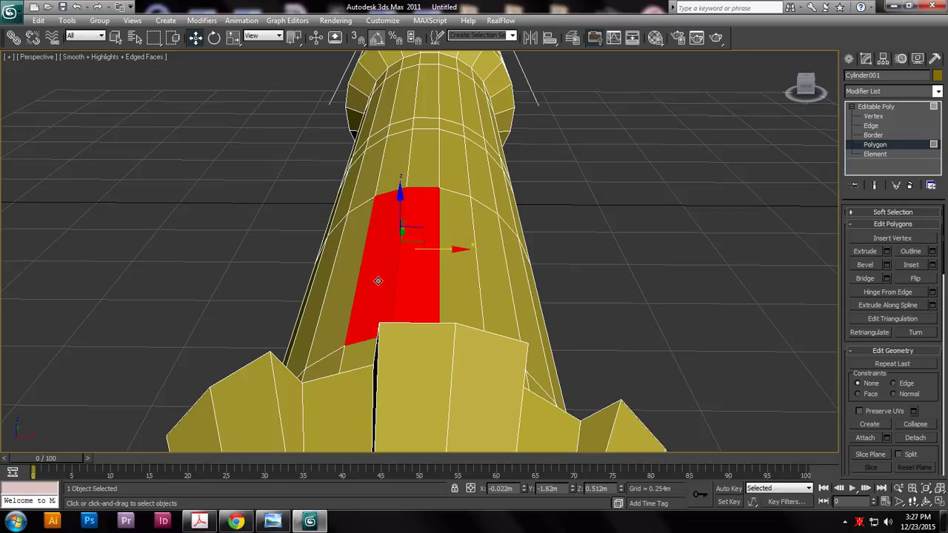
{"action": "left_click", "coordinate": [430, 285]}
{"action": "middle_click_drag", "start_coordinate": [458, 274], "coordinate": [630, 291], "text": "alt"}
{"action": "scroll", "coordinate": [630, 291], "scroll_direction": "up", "scroll_amount": 3}
{"action": "left_click", "coordinate": [440, 274], "text": "ctrl"}
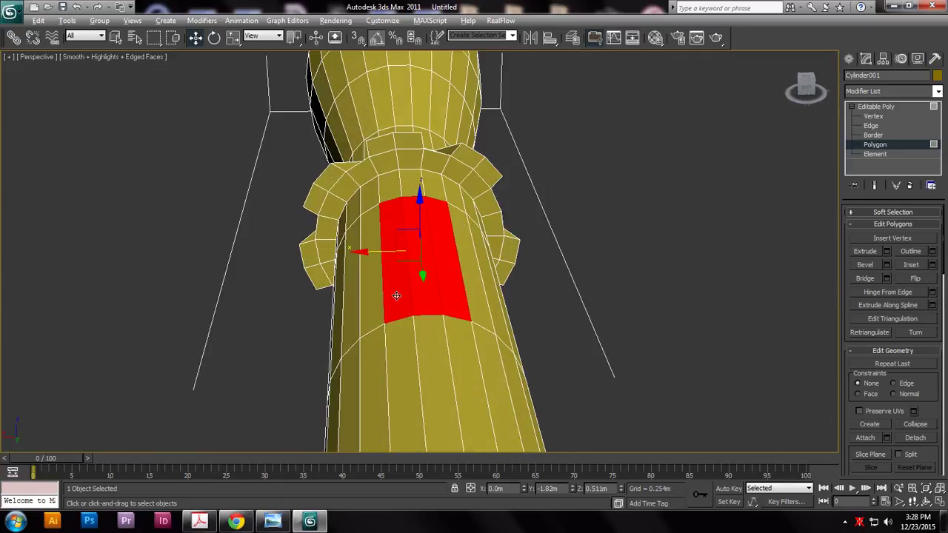
{"action": "middle_click_drag", "start_coordinate": [571, 311], "coordinate": [509, 292], "text": "alt"}
{"action": "key", "text": "alt+w"}
{"action": "middle_click", "coordinate": [337, 323]}
{"action": "key", "text": "alt+w"}
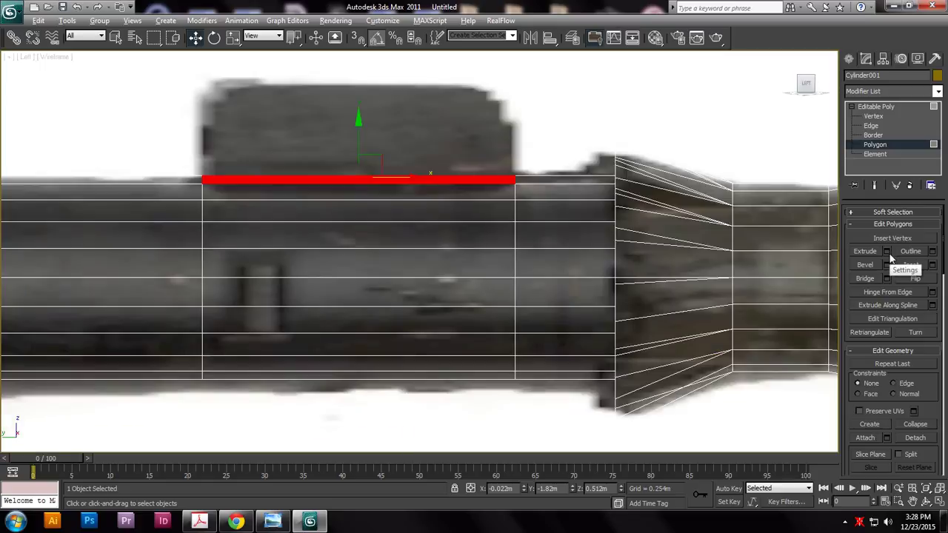
{"action": "left_click", "coordinate": [887, 251]}
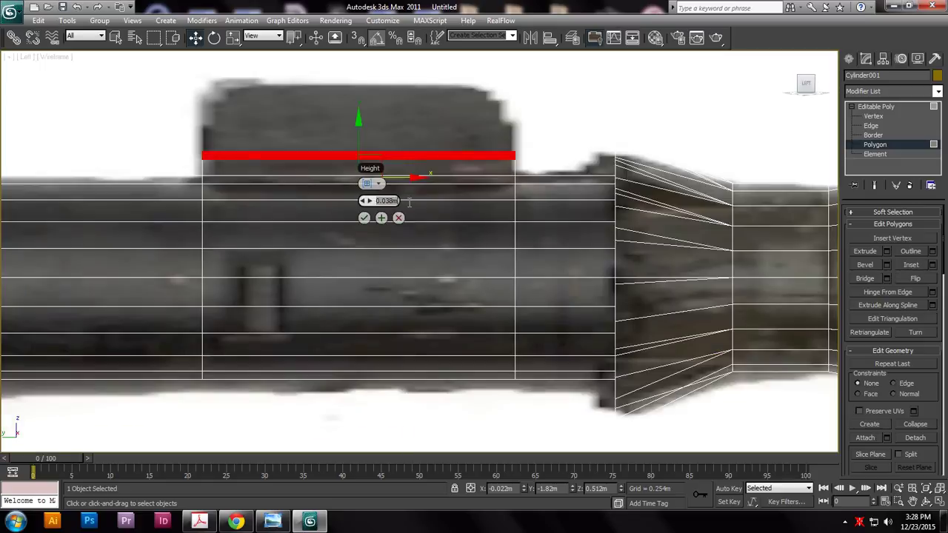
{"action": "left_click_drag", "start_coordinate": [368, 204], "coordinate": [434, 202]}
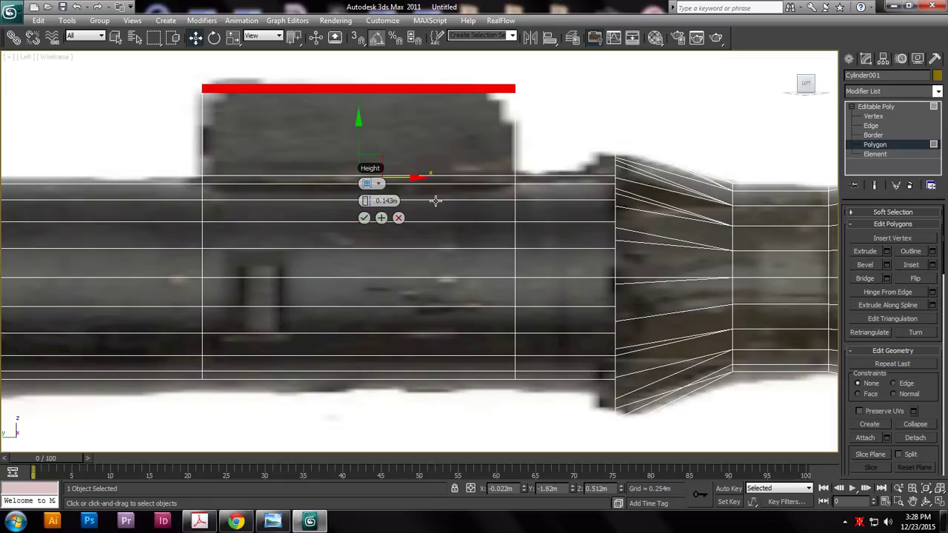
{"action": "left_click", "coordinate": [364, 217]}
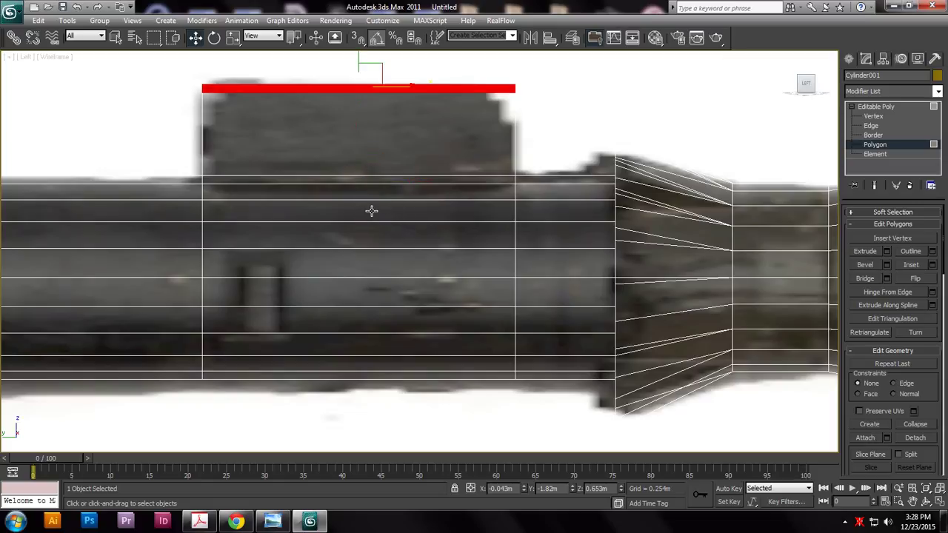
- Flatten the extruded block's top polygons by scaling them along the vertical axis
{"action": "middle_click_drag", "start_coordinate": [389, 137], "coordinate": [387, 232]}
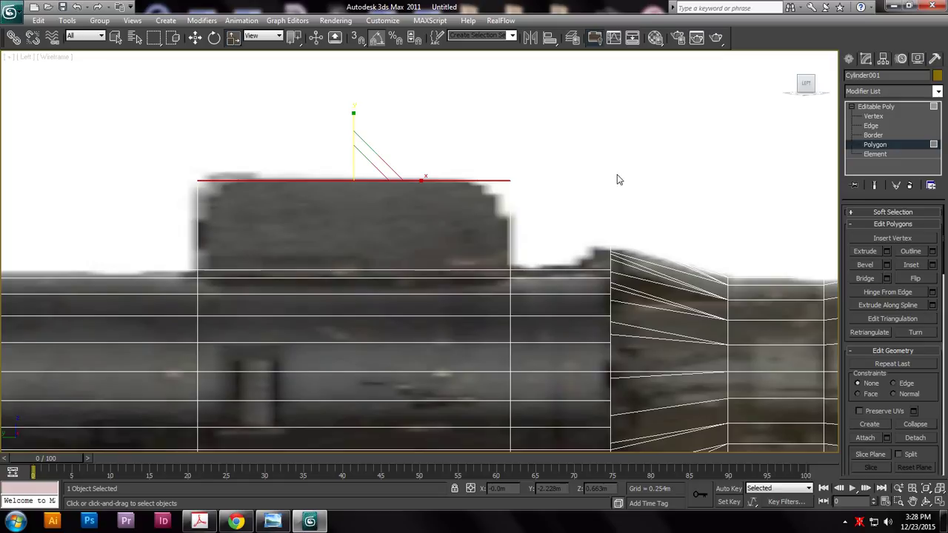
{"action": "key", "text": "alt+w"}
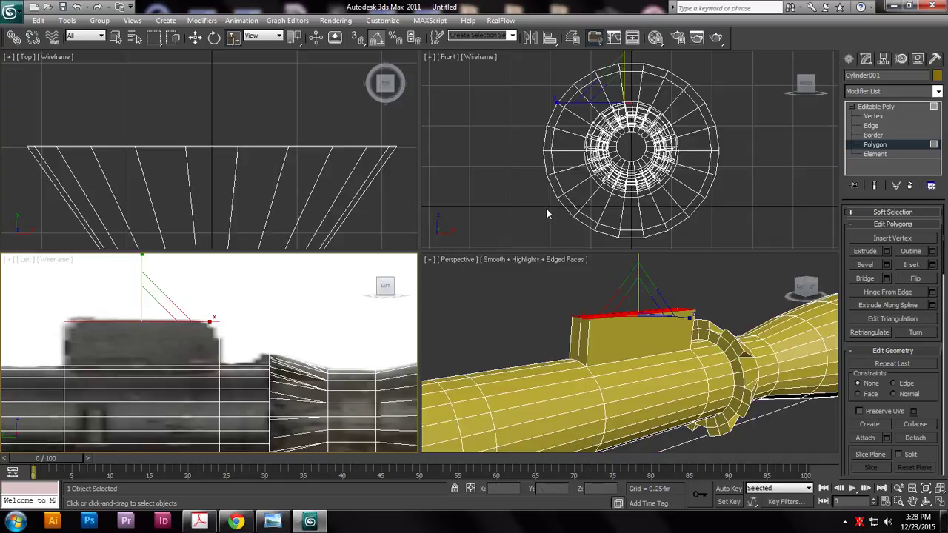
{"action": "key", "text": "alt+w"}
{"action": "middle_click_drag", "start_coordinate": [582, 288], "coordinate": [546, 297], "text": "alt"}
- Move the block's top polygons sideways along X to about -0.029 m
{"action": "key", "text": "alt+w"}
{"action": "right_click", "coordinate": [317, 306]}
{"action": "scroll", "coordinate": [314, 300], "scroll_direction": "down", "scroll_amount": 3}
{"action": "middle_click_drag", "start_coordinate": [331, 194], "coordinate": [297, 193]}
{"action": "scroll", "coordinate": [298, 194], "scroll_direction": "down", "scroll_amount": 4}
{"action": "key", "text": "alt+w"}
{"action": "middle_click_drag", "start_coordinate": [472, 294], "coordinate": [435, 167]}
{"action": "scroll", "coordinate": [460, 248], "scroll_direction": "down", "scroll_amount": 2}
{"action": "key", "text": "alt+w"}
{"action": "middle_click_drag", "start_coordinate": [215, 305], "coordinate": [180, 305]}
{"action": "key", "text": "alt+w"}
{"action": "key", "text": "alt+w"}
{"action": "middle_click_drag", "start_coordinate": [614, 214], "coordinate": [567, 214]}
{"action": "key", "text": "alt+w"}
{"action": "key", "text": "z"}
{"action": "scroll", "coordinate": [424, 174], "scroll_direction": "down", "scroll_amount": 8}
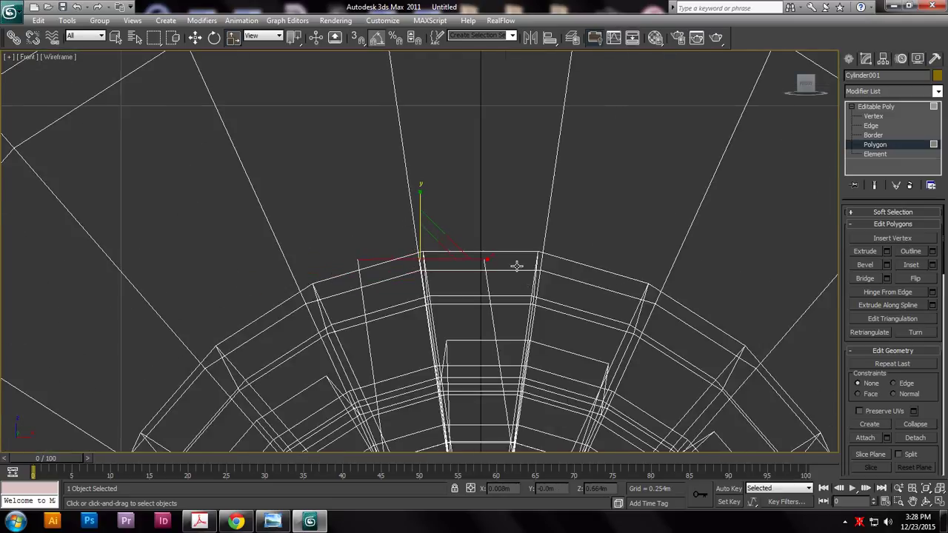
{"action": "key", "text": "w"}
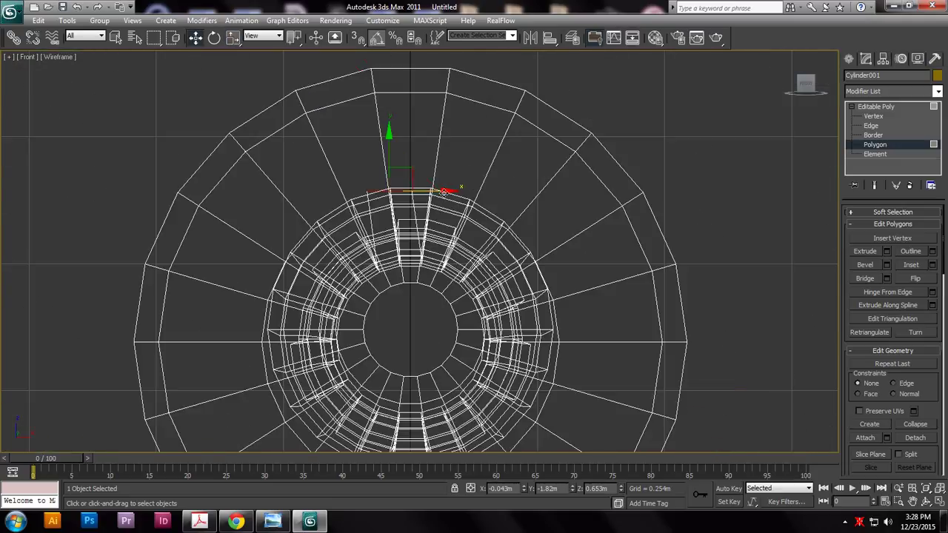
{"action": "key", "text": "alt+w"}
{"action": "middle_click", "coordinate": [717, 345]}
{"action": "key", "text": "alt+w"}
{"action": "middle_click_drag", "start_coordinate": [453, 315], "coordinate": [542, 219], "text": "alt"}
{"action": "left_click_drag", "start_coordinate": [466, 178], "coordinate": [480, 176]}
{"action": "scroll", "coordinate": [518, 229], "scroll_direction": "down", "scroll_amount": 4}
{"action": "middle_click_drag", "start_coordinate": [570, 248], "coordinate": [450, 311], "text": "alt"}
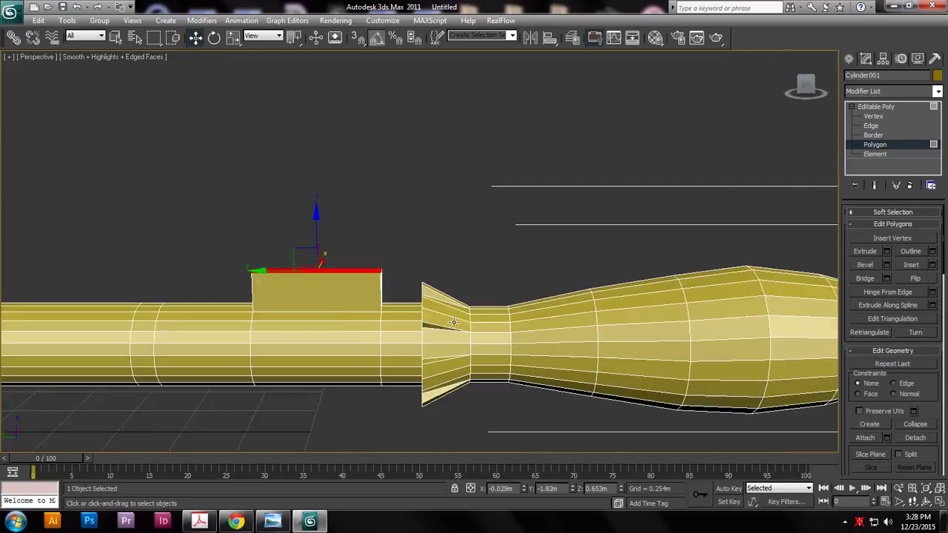
- Chamfer the short top edges at both ends of the raised block by 0.049 m with 5 segments
{"action": "scroll", "coordinate": [450, 311], "scroll_direction": "up", "scroll_amount": 5}
{"action": "left_click", "coordinate": [871, 126]}
{"action": "middle_click_drag", "start_coordinate": [482, 250], "coordinate": [498, 298], "text": "alt"}
{"action": "left_click", "coordinate": [469, 268]}
{"action": "mouse_move", "coordinate": [470, 269]}
{"action": "middle_mouse_down", "text": "alt"}
{"action": "mouse_move", "coordinate": [319, 271]}
{"action": "mouse_move", "coordinate": [213, 289]}
{"action": "mouse_move", "coordinate": [425, 274]}
{"action": "middle_mouse_up", "text": "alt"}
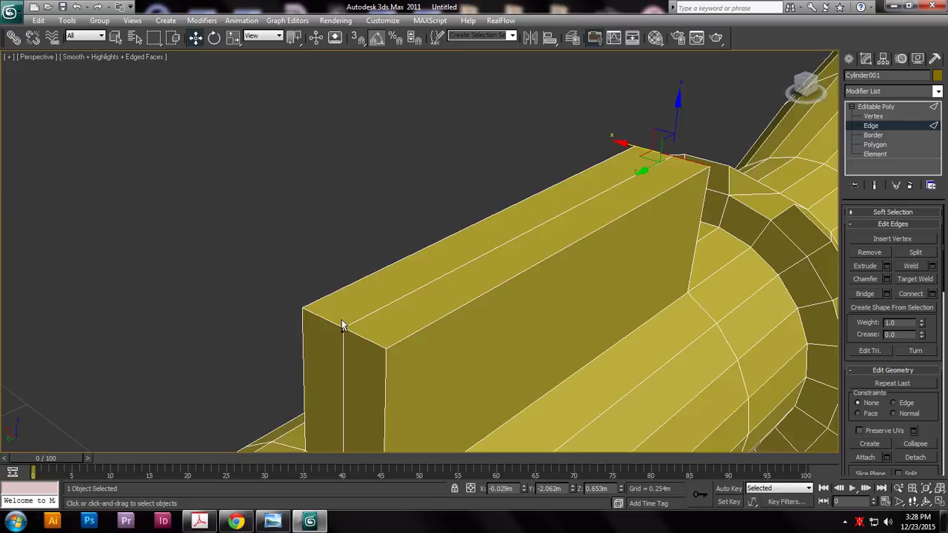
{"action": "middle_click_drag", "start_coordinate": [448, 324], "coordinate": [496, 186], "text": "alt"}
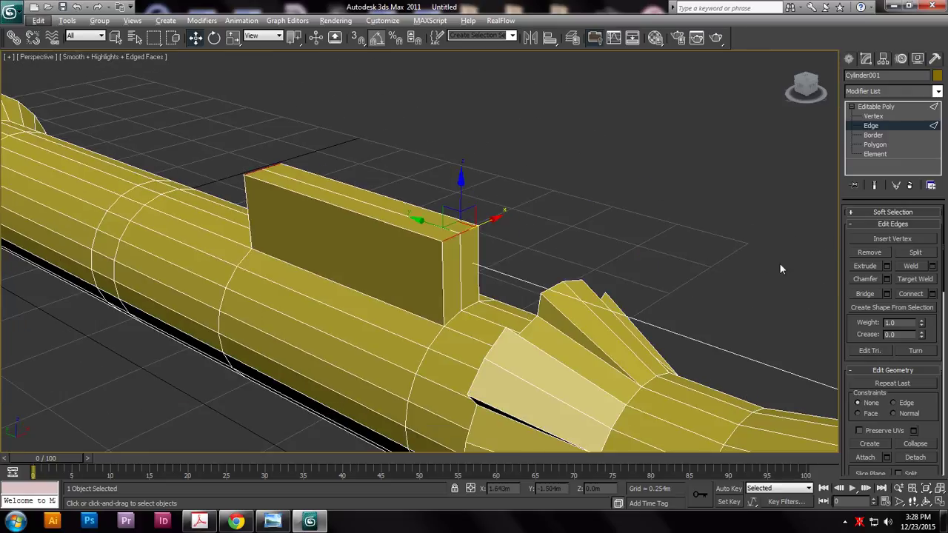
{"action": "left_click", "coordinate": [887, 279]}
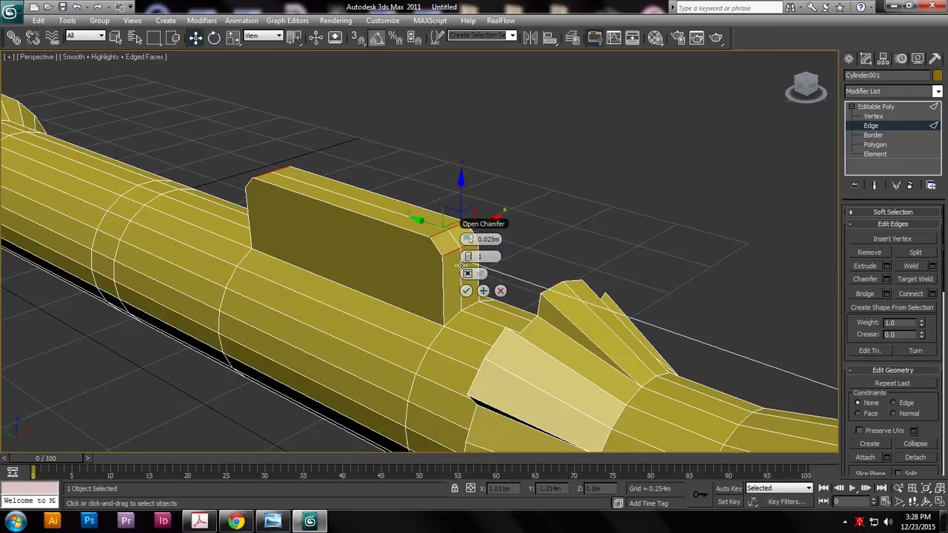
{"action": "left_click", "coordinate": [472, 257]}
{"action": "left_click", "coordinate": [473, 257]}
{"action": "left_click", "coordinate": [473, 257]}
{"action": "left_click", "coordinate": [472, 257]}
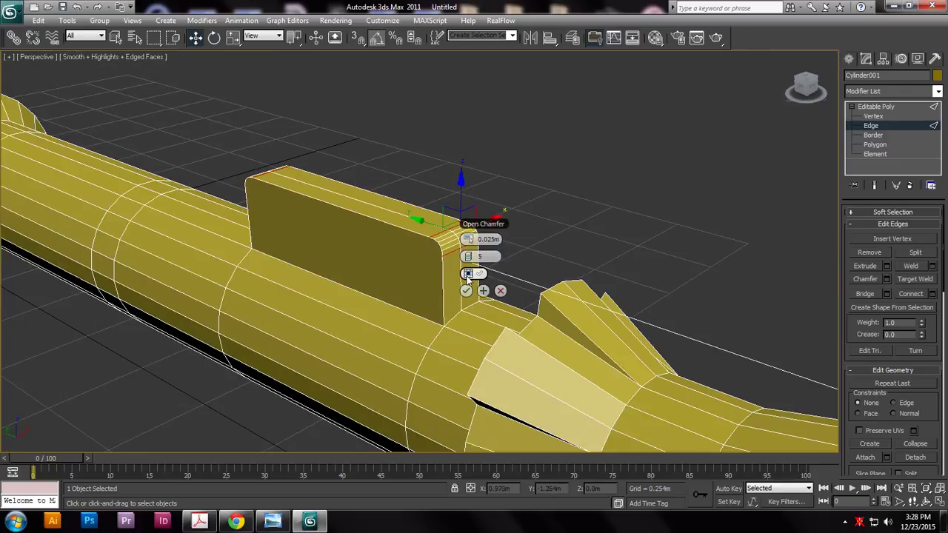
{"action": "left_click_drag", "start_coordinate": [471, 239], "coordinate": [471, 233]}
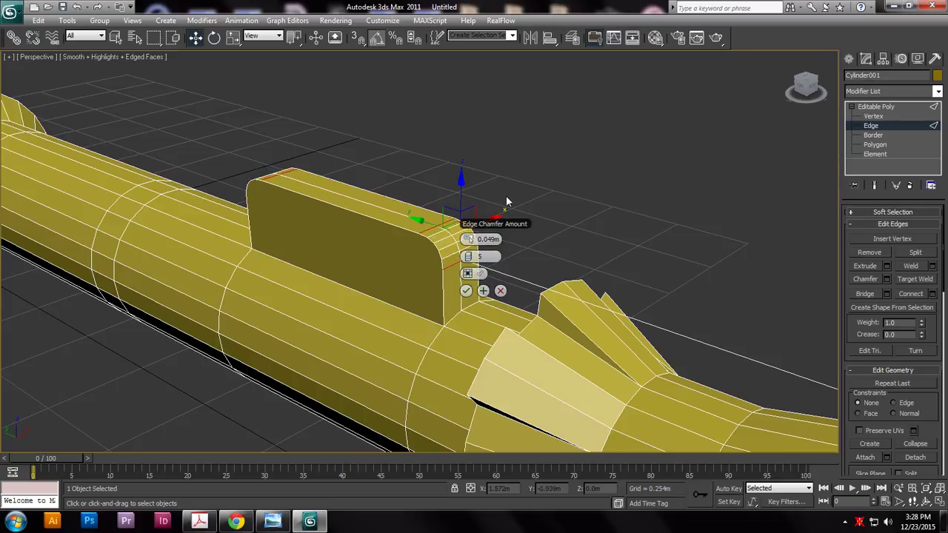
{"action": "left_click", "coordinate": [466, 291]}
{"action": "middle_click_drag", "start_coordinate": [553, 139], "coordinate": [509, 198], "text": "alt"}
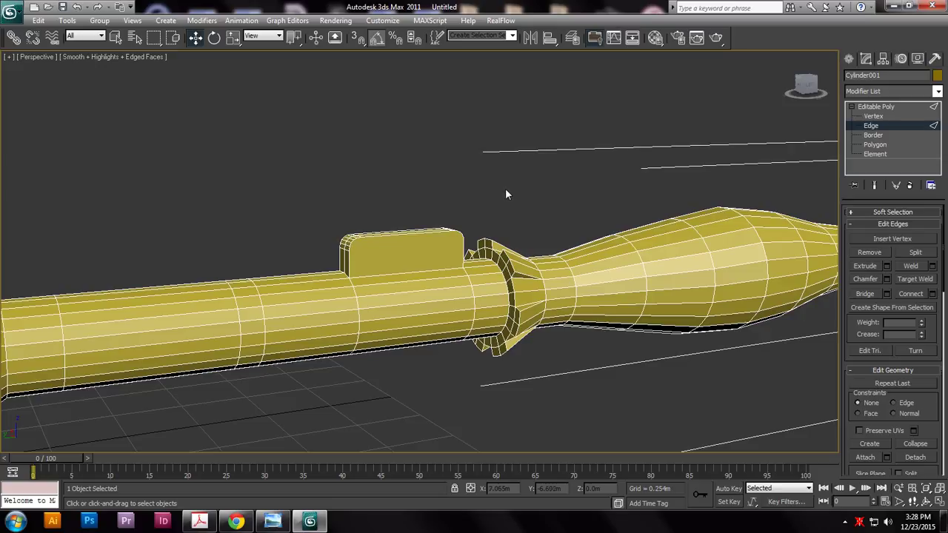
- Select the tube's bottom polygons above the reference's trigger housing in the Left view and extrude them 0.138 m
{"action": "key", "text": "alt+w"}
{"action": "left_click", "coordinate": [274, 275]}
{"action": "key", "text": "alt+w"}
{"action": "middle_click_drag", "start_coordinate": [275, 271], "coordinate": [542, 236]}
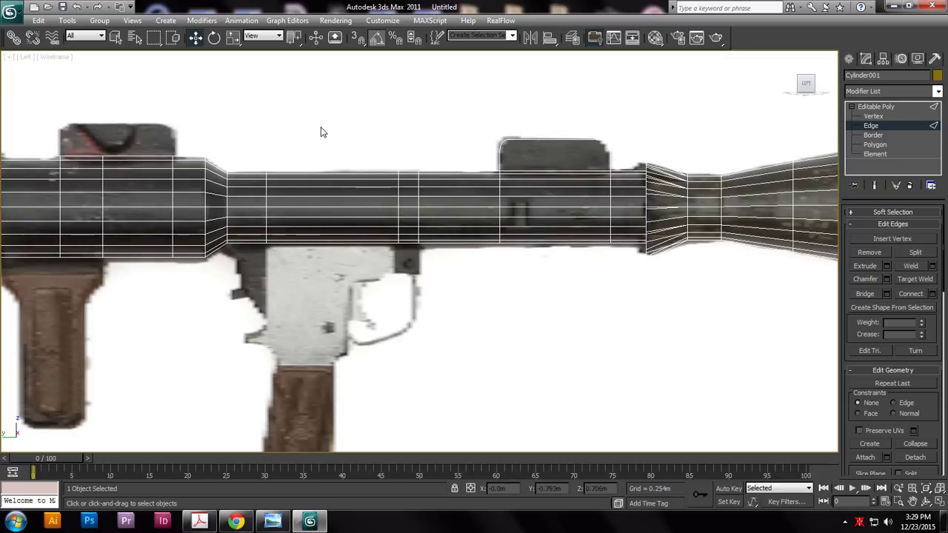
{"action": "middle_click_drag", "start_coordinate": [508, 170], "coordinate": [522, 160]}
{"action": "scroll", "coordinate": [522, 160], "scroll_direction": "up", "scroll_amount": 3}
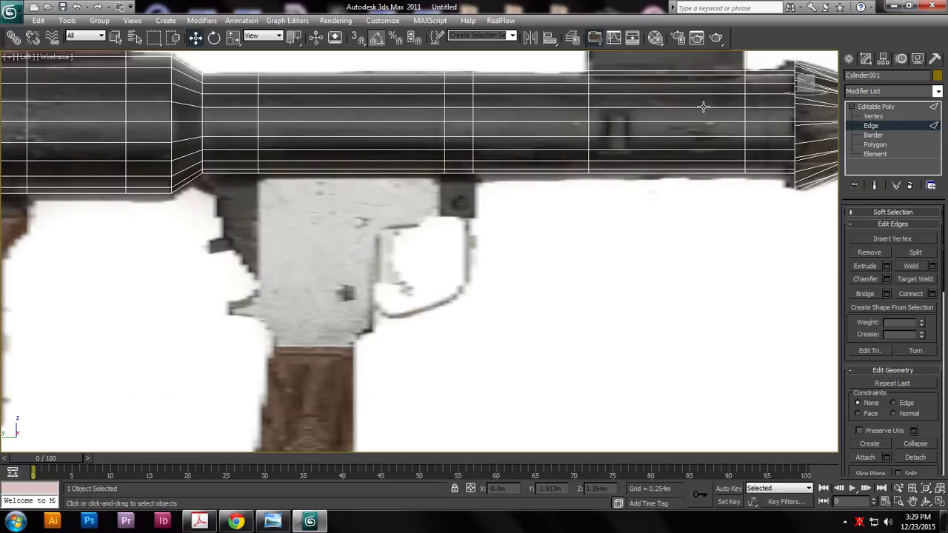
{"action": "key", "text": "4"}
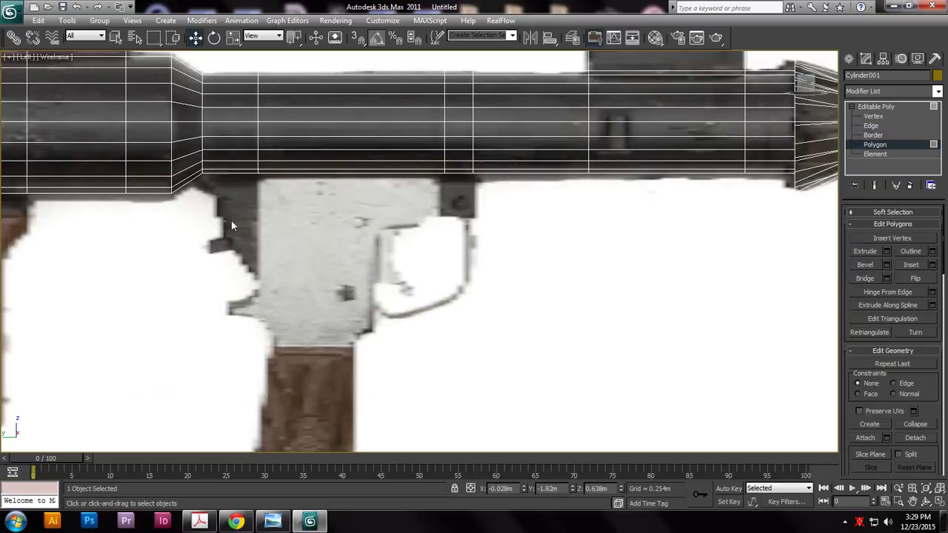
{"action": "left_click", "coordinate": [455, 171]}
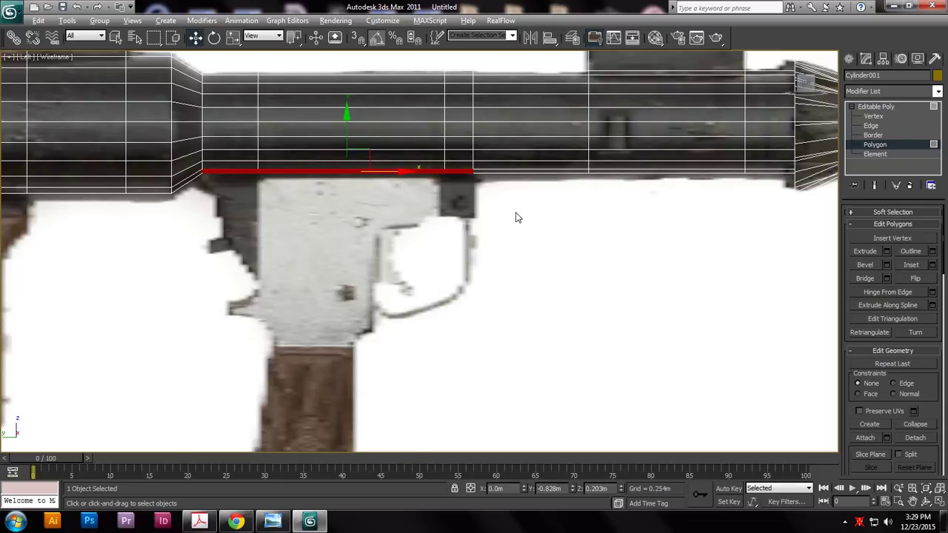
{"action": "key", "text": "alt+w"}
{"action": "middle_click_drag", "start_coordinate": [614, 301], "coordinate": [471, 239], "text": "alt"}
{"action": "key", "text": "alt+w"}
{"action": "scroll", "coordinate": [471, 246], "scroll_direction": "up", "scroll_amount": 3}
{"action": "key", "text": "alt+w"}
{"action": "middle_click", "coordinate": [332, 375]}
{"action": "key", "text": "alt+w"}
{"action": "middle_click_drag", "start_coordinate": [518, 281], "coordinate": [525, 312]}
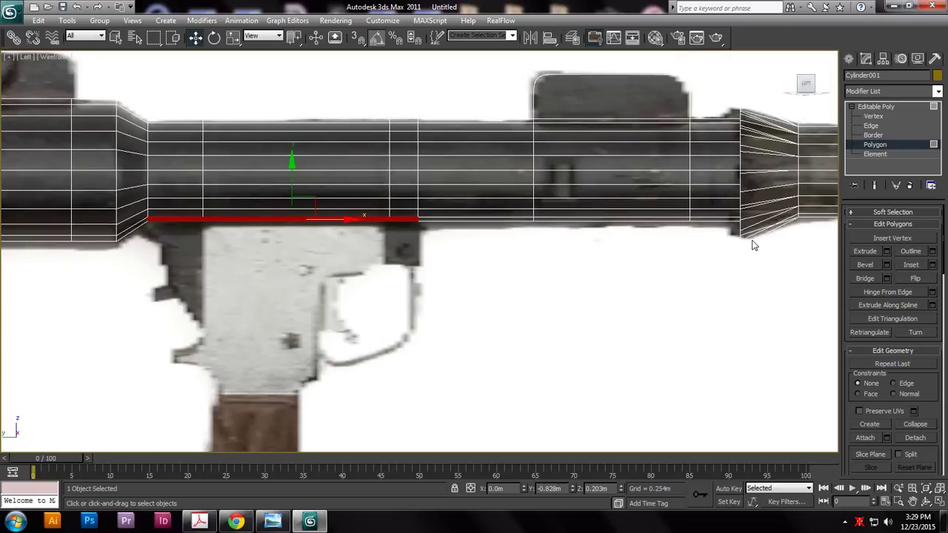
{"action": "left_click", "coordinate": [887, 251]}
{"action": "mouse_move", "coordinate": [296, 242]}
{"action": "left_mouse_down"}
{"action": "mouse_move", "coordinate": [288, 239]}
{"action": "mouse_move", "coordinate": [299, 240]}
{"action": "left_mouse_up"}
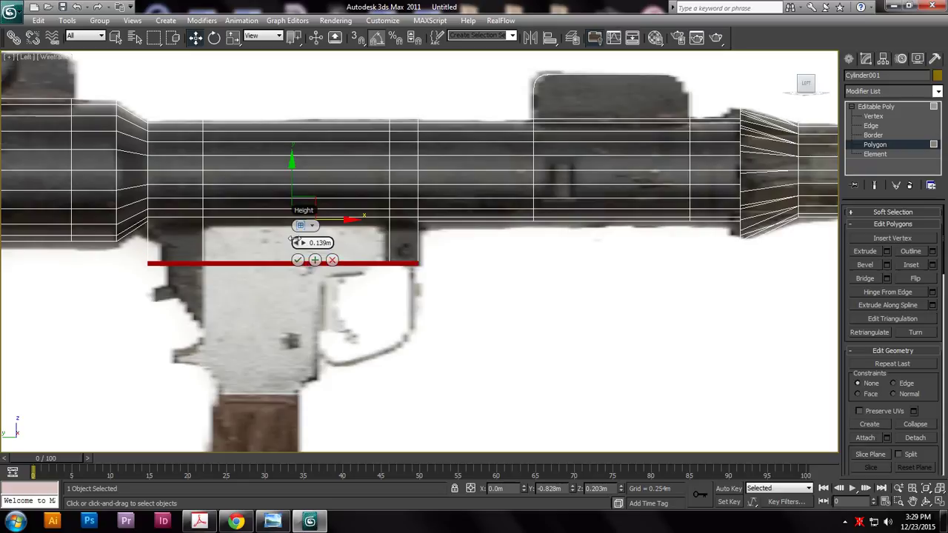
{"action": "left_click", "coordinate": [297, 259]}
- Flatten the extruded housing's bottom polygons by scaling them along the vertical axis
{"action": "key", "text": "r"}
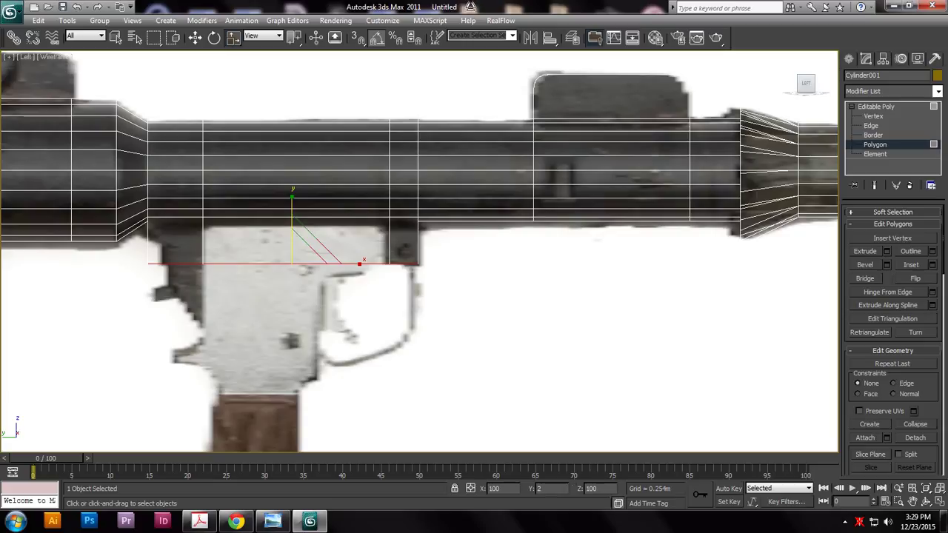
{"action": "left_click", "coordinate": [194, 37]}
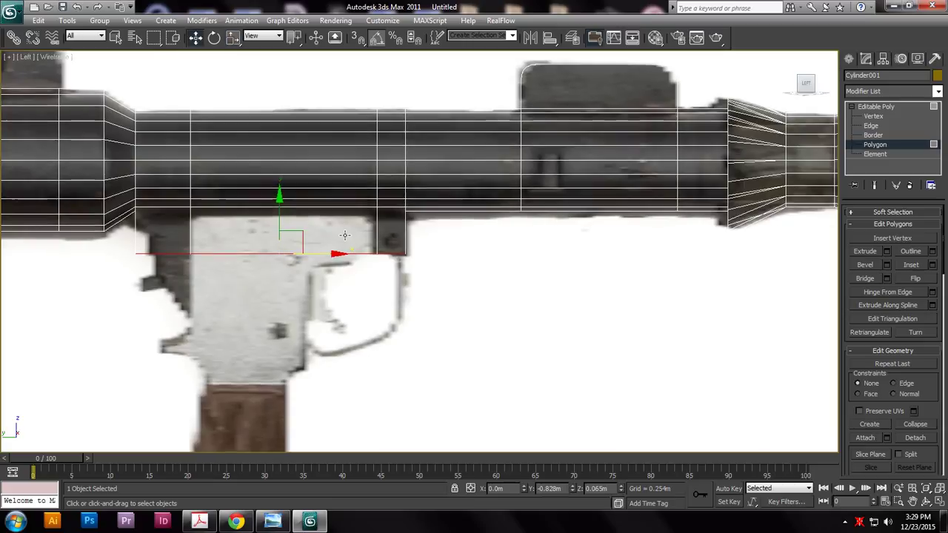
{"action": "scroll", "coordinate": [390, 235], "scroll_direction": "up", "scroll_amount": 5}
{"action": "scroll", "coordinate": [390, 235], "scroll_direction": "down", "scroll_amount": 3}
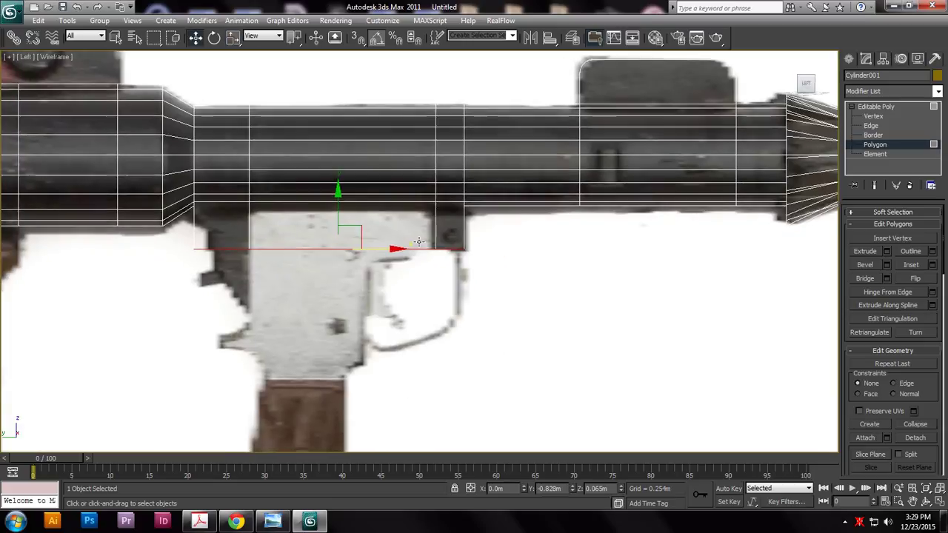
{"action": "middle_click_drag", "start_coordinate": [448, 261], "coordinate": [464, 232]}
{"action": "scroll", "coordinate": [448, 282], "scroll_direction": "up", "scroll_amount": 4}
{"action": "scroll", "coordinate": [458, 227], "scroll_direction": "down", "scroll_amount": 4}
{"action": "scroll", "coordinate": [465, 235], "scroll_direction": "up", "scroll_amount": 2}
{"action": "scroll", "coordinate": [465, 235], "scroll_direction": "down", "scroll_amount": 4}
{"action": "middle_click_drag", "start_coordinate": [403, 247], "coordinate": [417, 219]}
{"action": "scroll", "coordinate": [442, 228], "scroll_direction": "up", "scroll_amount": 2}
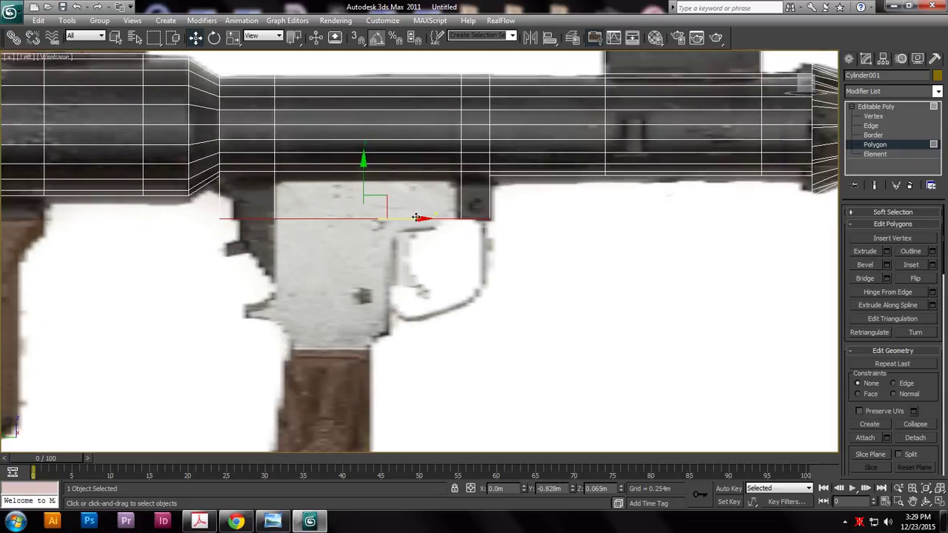
- Connect the ring of lengthwise edges above the trigger housing with one segment and a slide of -25, at the housing's front edge
{"action": "left_click", "coordinate": [873, 126]}
{"action": "left_click", "coordinate": [412, 172]}
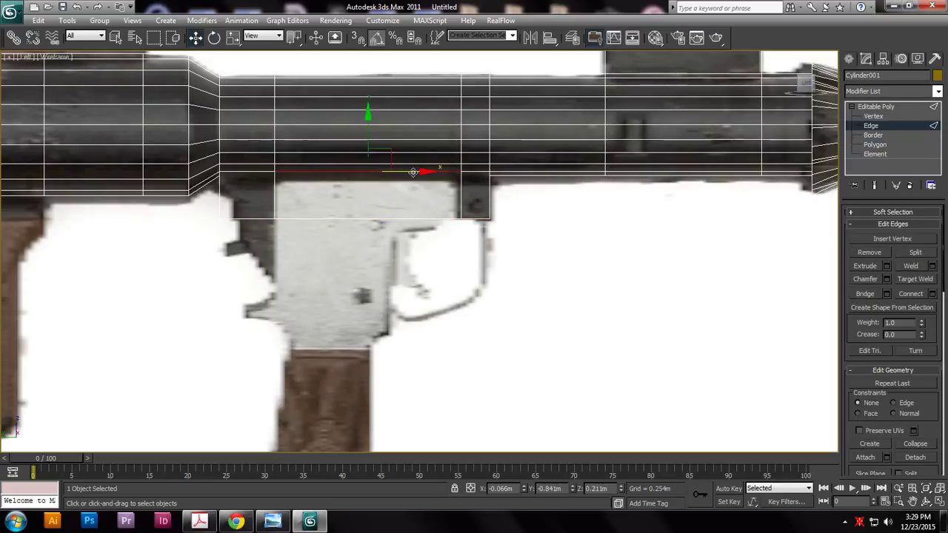
{"action": "key", "text": "alt+r"}
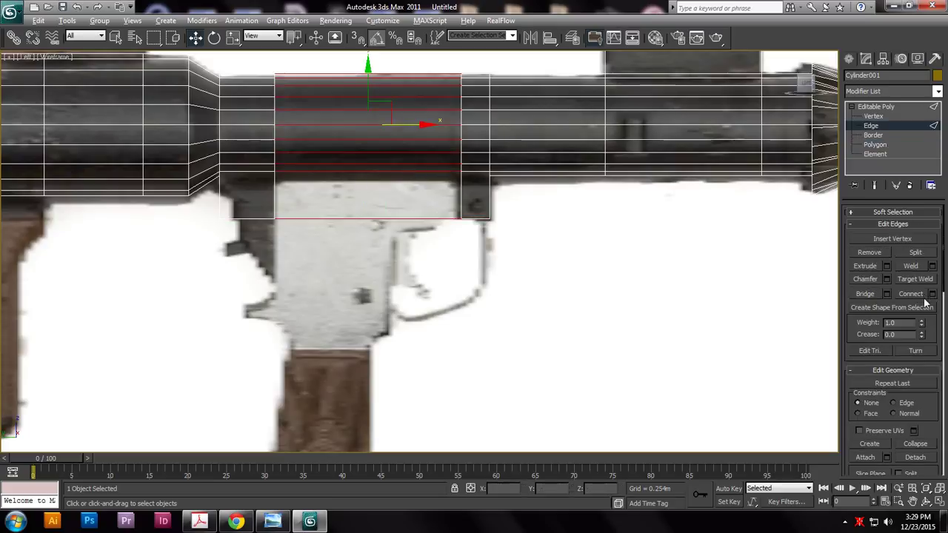
{"action": "left_click", "coordinate": [934, 296]}
{"action": "left_click_drag", "start_coordinate": [375, 165], "coordinate": [322, 171]}
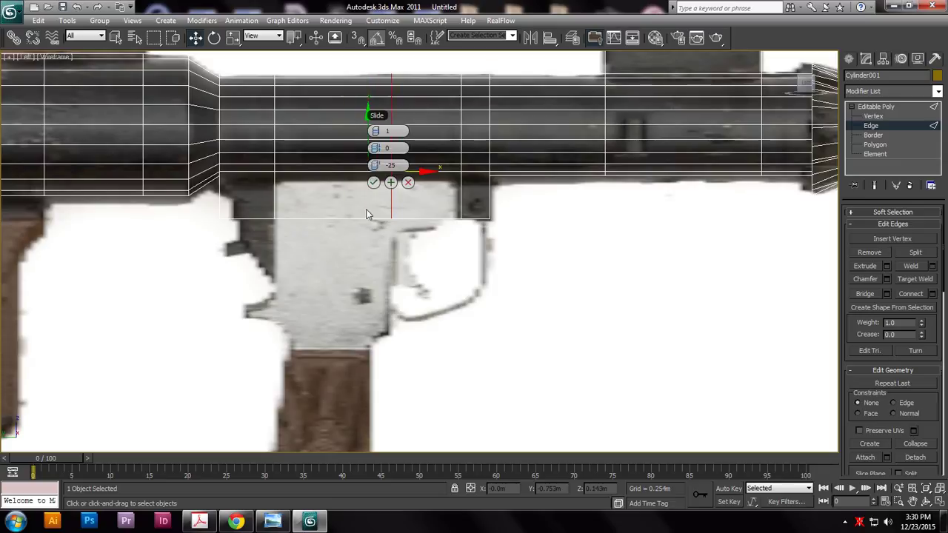
{"action": "left_click", "coordinate": [374, 183]}
{"action": "left_click", "coordinate": [649, 296]}
{"action": "middle_click_drag", "start_coordinate": [615, 271], "coordinate": [616, 281]}
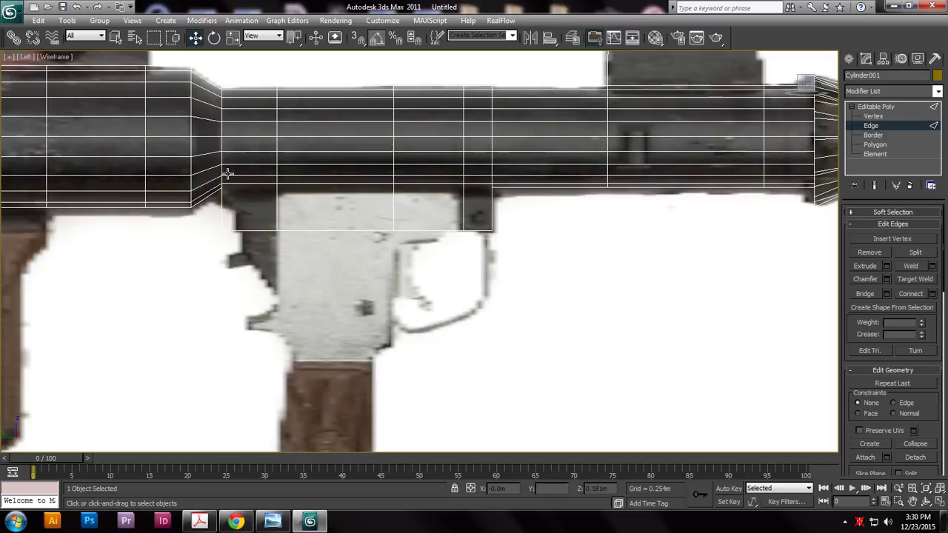
- Deselect the bottom polygons above the trigger guard and extrude the remaining ones three times by 0.138 m down to the wooden grip
{"action": "left_click", "coordinate": [379, 164]}
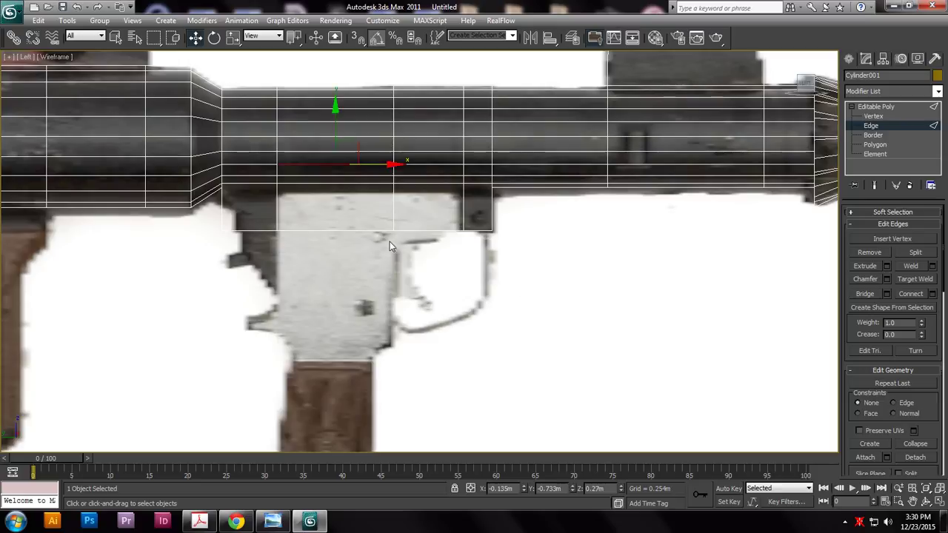
{"action": "left_click", "coordinate": [875, 144]}
{"action": "left_click_drag", "start_coordinate": [418, 278], "coordinate": [511, 203], "text": "alt"}
{"action": "left_click_drag", "start_coordinate": [209, 271], "coordinate": [251, 294]}
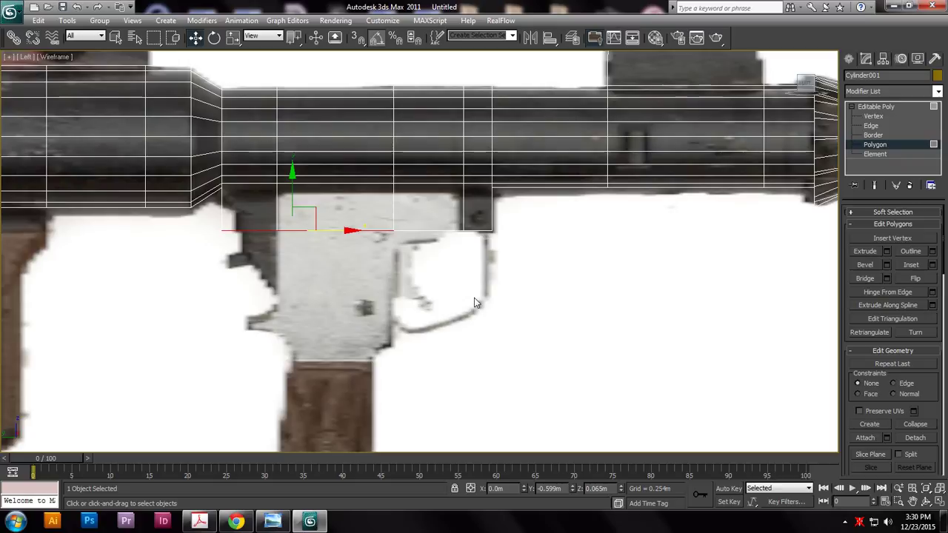
{"action": "left_click", "coordinate": [886, 251]}
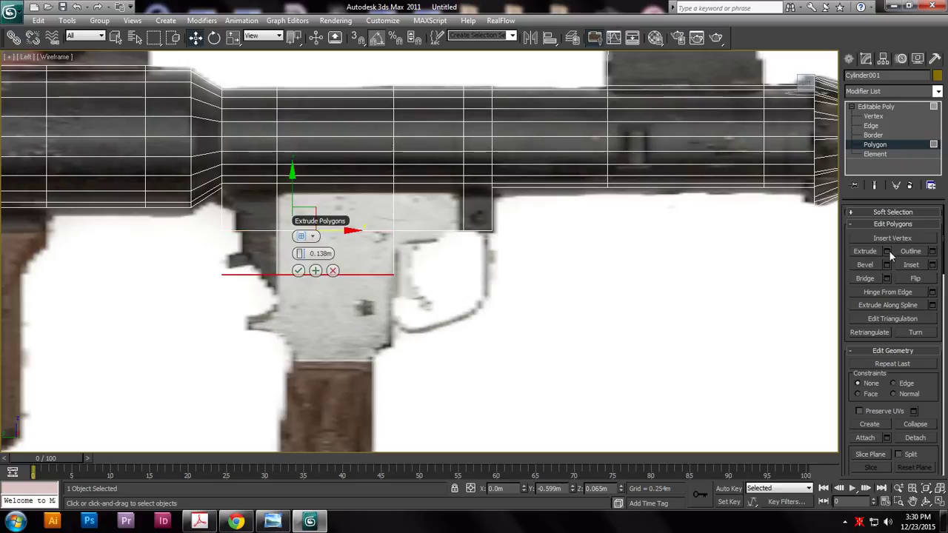
{"action": "left_click", "coordinate": [315, 270]}
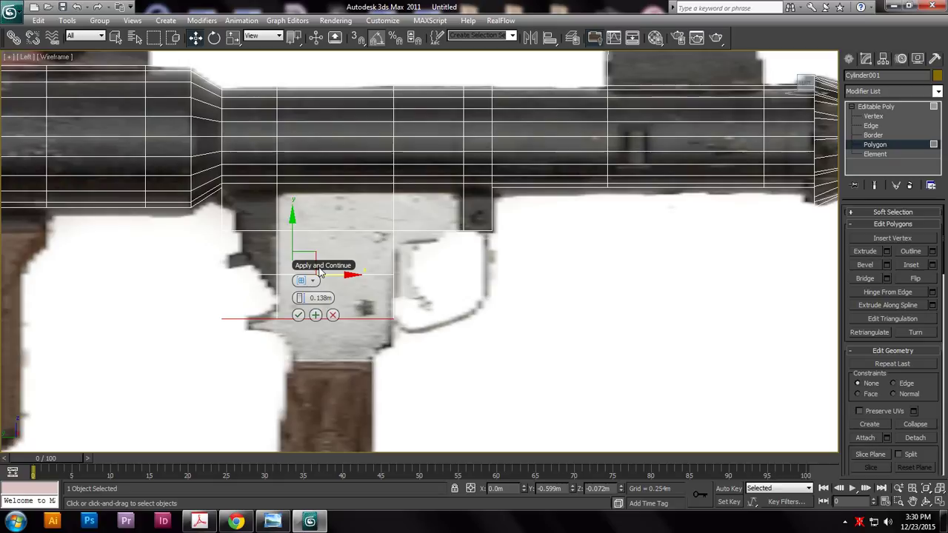
{"action": "left_click", "coordinate": [316, 315]}
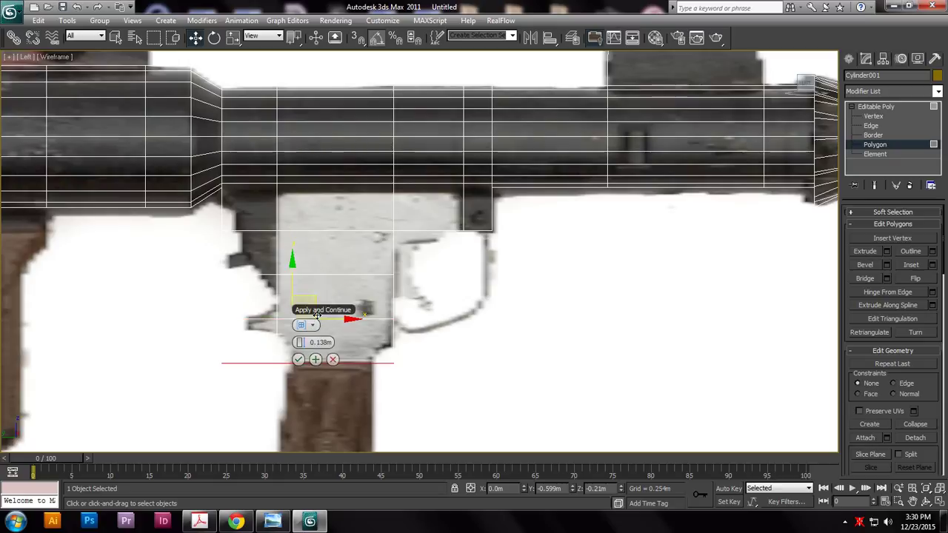
{"action": "left_click", "coordinate": [298, 359]}
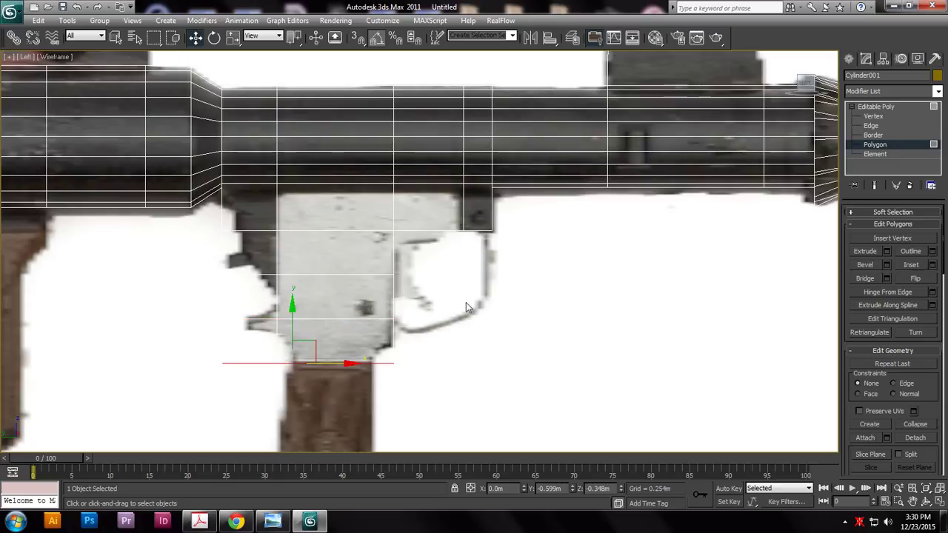
- Move the housing's rear vertices and its lowest row of vertices to follow the reference outline down to the grip's top
{"action": "key", "text": "1"}
{"action": "left_click_drag", "start_coordinate": [189, 219], "coordinate": [276, 231]}
{"action": "left_click_drag", "start_coordinate": [213, 260], "coordinate": [299, 277]}
{"action": "left_click_drag", "start_coordinate": [213, 301], "coordinate": [304, 310]}
{"action": "left_click_drag", "start_coordinate": [267, 356], "coordinate": [339, 362]}
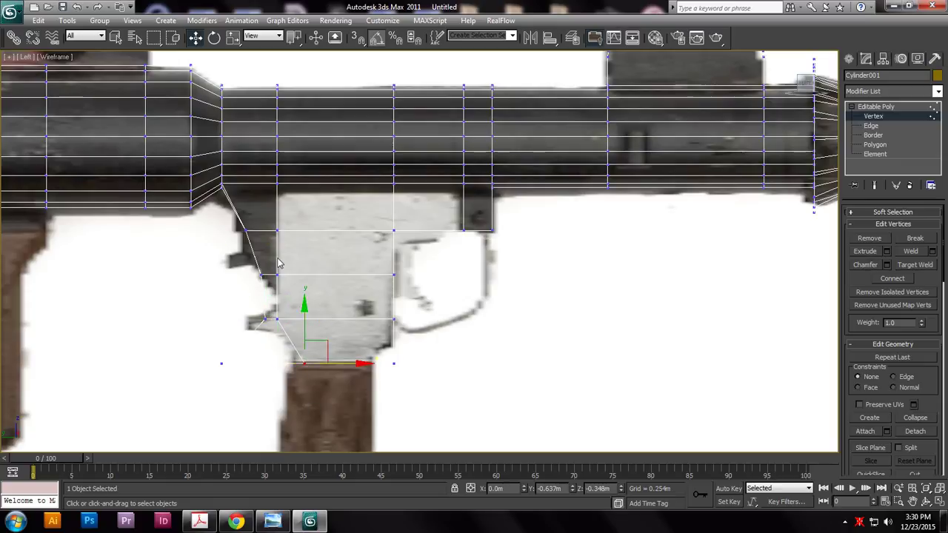
{"action": "left_click_drag", "start_coordinate": [192, 348], "coordinate": [325, 364]}
{"action": "left_click_drag", "start_coordinate": [380, 345], "coordinate": [413, 359]}
- Connect the edge ring across the small front lug with one segment, sliding it forward to line up with the trigger guard's front bar
{"action": "mouse_move", "coordinate": [466, 333]}
{"action": "middle_mouse_down"}
{"action": "mouse_move", "coordinate": [432, 328]}
{"action": "mouse_move", "coordinate": [481, 322]}
{"action": "middle_mouse_up"}
{"action": "scroll", "coordinate": [474, 328], "scroll_direction": "down", "scroll_amount": 3}
{"action": "scroll", "coordinate": [480, 321], "scroll_direction": "up", "scroll_amount": 5}
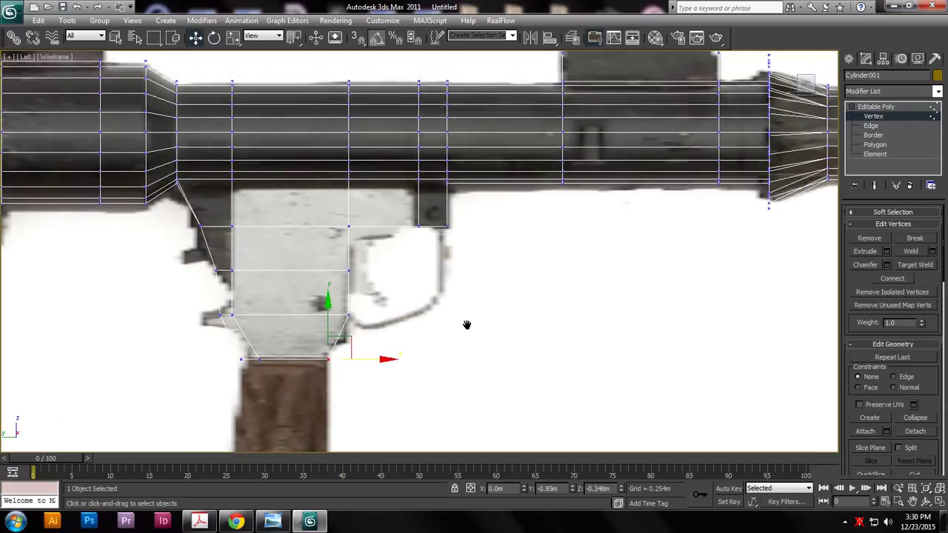
{"action": "scroll", "coordinate": [488, 354], "scroll_direction": "up", "scroll_amount": 5}
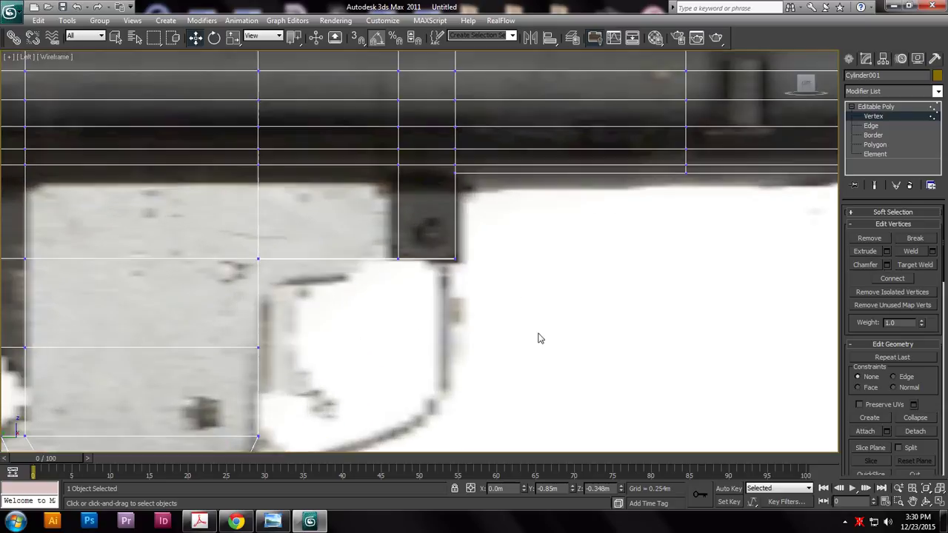
{"action": "scroll", "coordinate": [507, 308], "scroll_direction": "down", "scroll_amount": 3}
{"action": "middle_click_drag", "start_coordinate": [504, 289], "coordinate": [466, 288]}
{"action": "scroll", "coordinate": [468, 281], "scroll_direction": "up", "scroll_amount": 3}
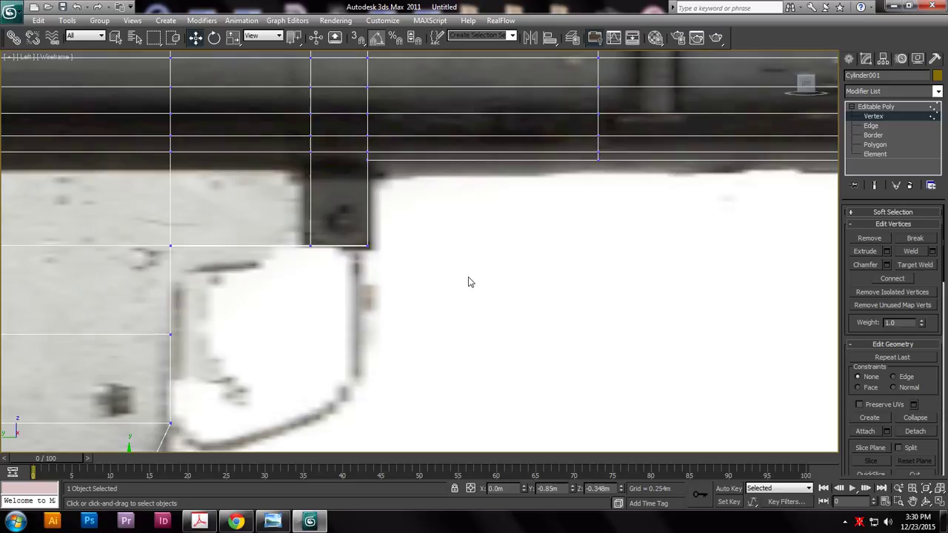
{"action": "left_click", "coordinate": [872, 125]}
{"action": "left_click", "coordinate": [345, 245]}
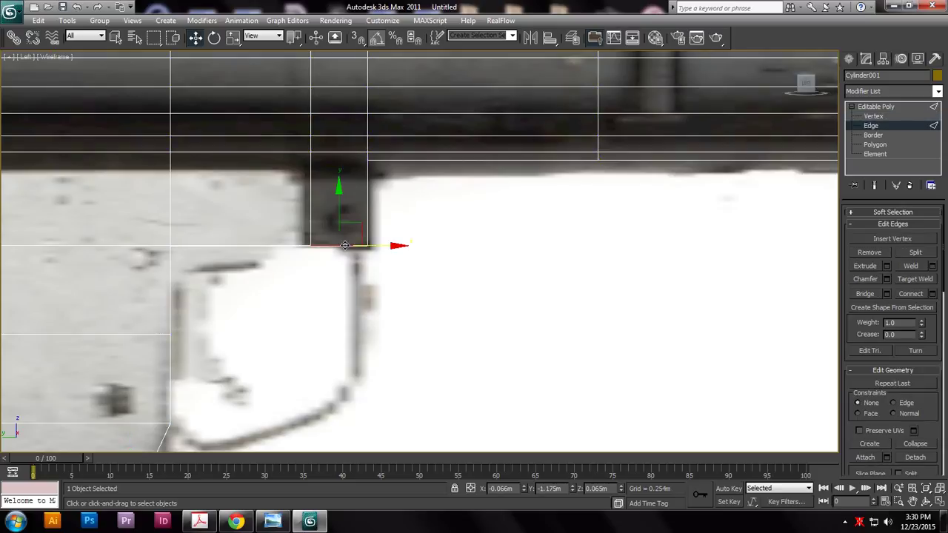
{"action": "left_click", "coordinate": [341, 58], "text": "ctrl"}
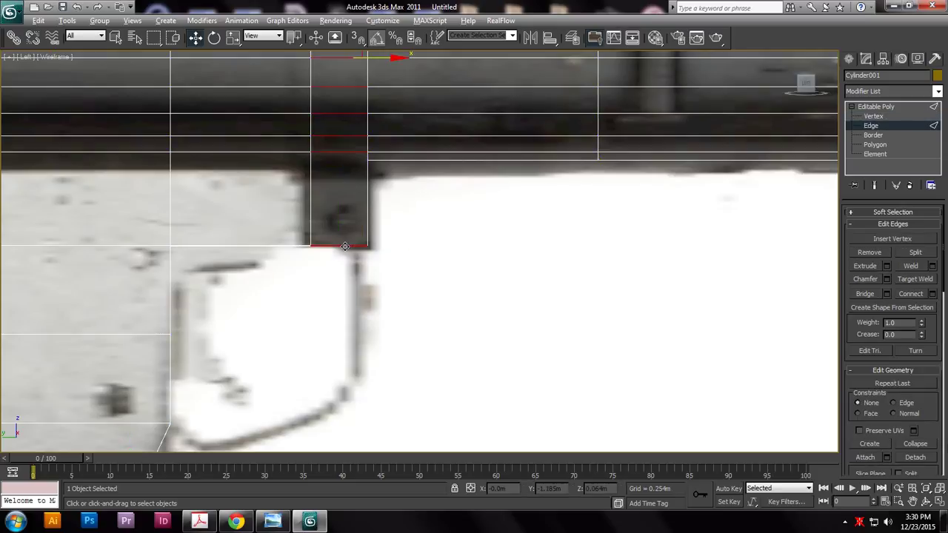
{"action": "left_click", "coordinate": [932, 294]}
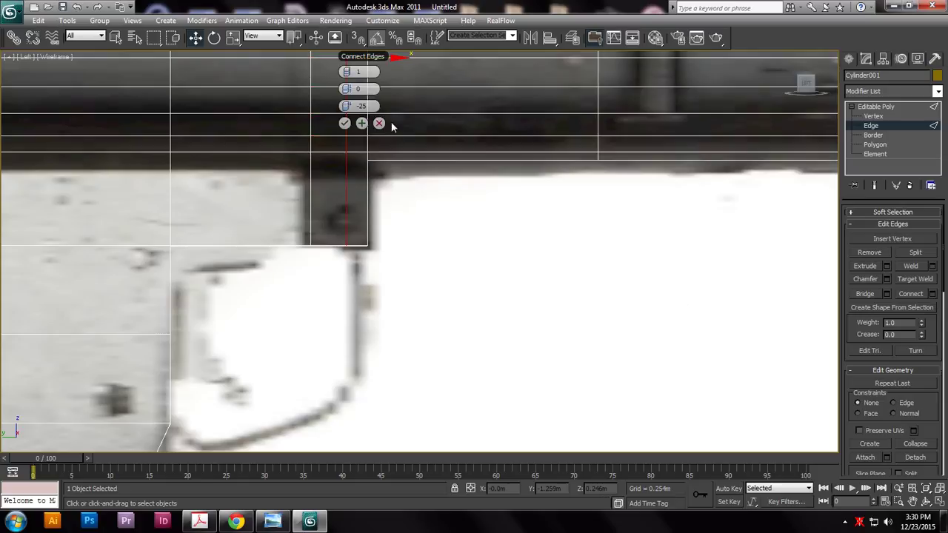
{"action": "left_click_drag", "start_coordinate": [351, 106], "coordinate": [321, 140]}
{"action": "left_click", "coordinate": [344, 123]}
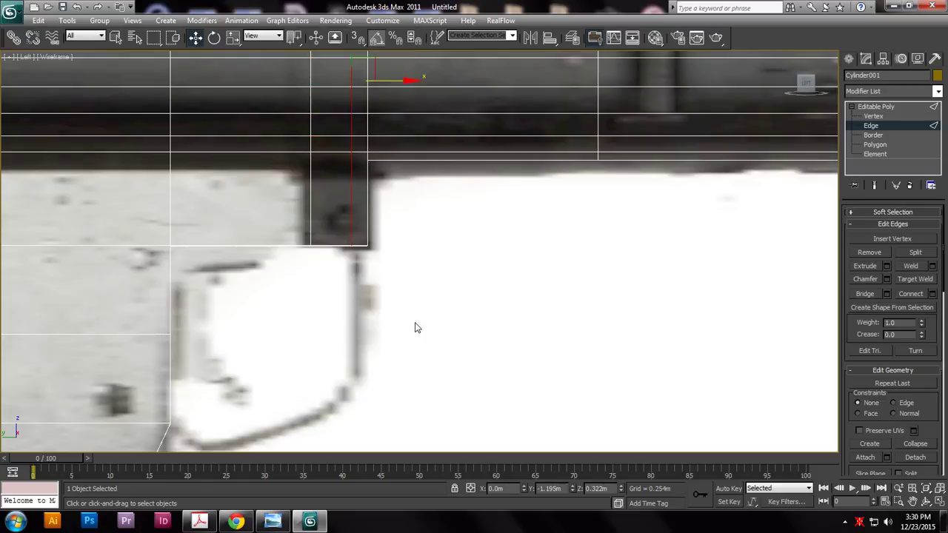
{"action": "middle_click_drag", "start_coordinate": [412, 324], "coordinate": [518, 281]}
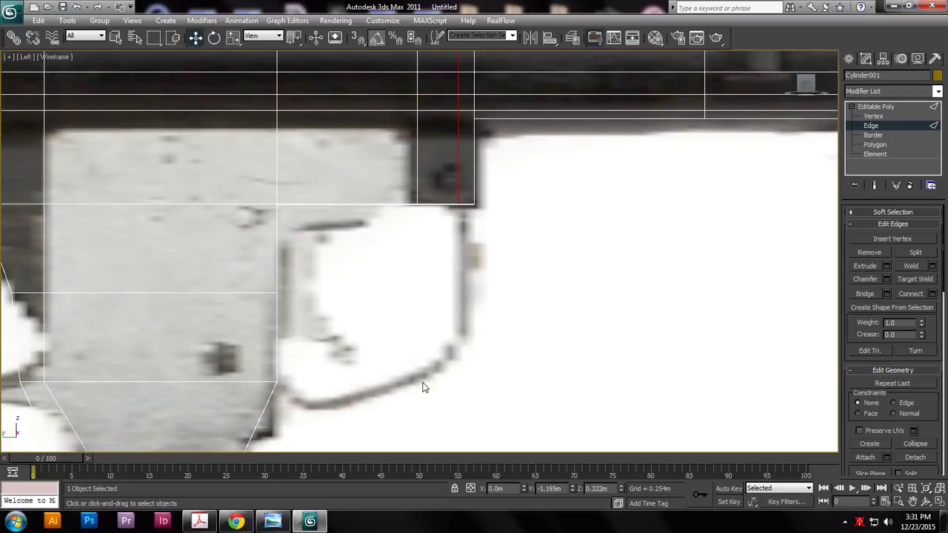
- Select the narrow front polygon beneath the small front lug and extrude it down along the guard's front bar by 0.138 m, then 0.059 m
{"action": "middle_click_drag", "start_coordinate": [271, 397], "coordinate": [440, 328]}
{"action": "key", "text": "alt+w"}
{"action": "middle_click_drag", "start_coordinate": [306, 317], "coordinate": [307, 337]}
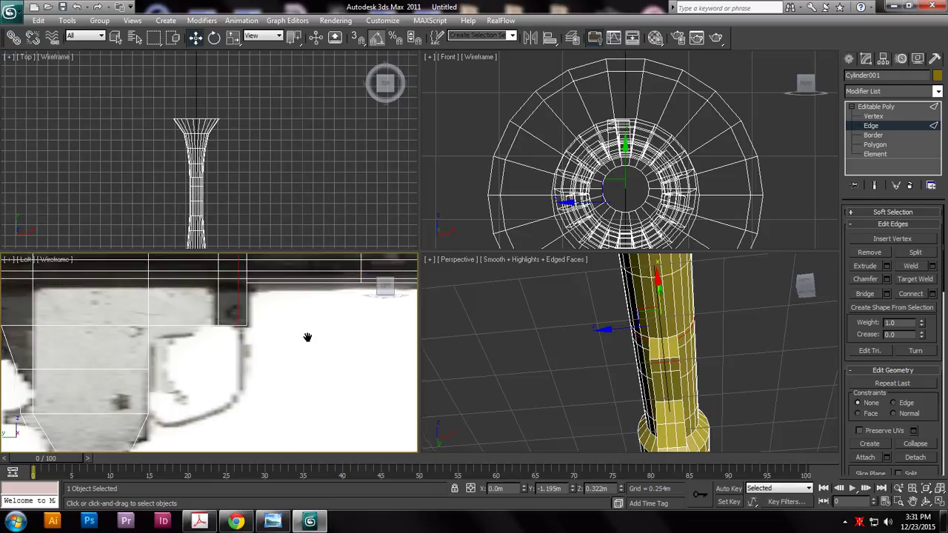
{"action": "scroll", "coordinate": [317, 334], "scroll_direction": "up", "scroll_amount": 3}
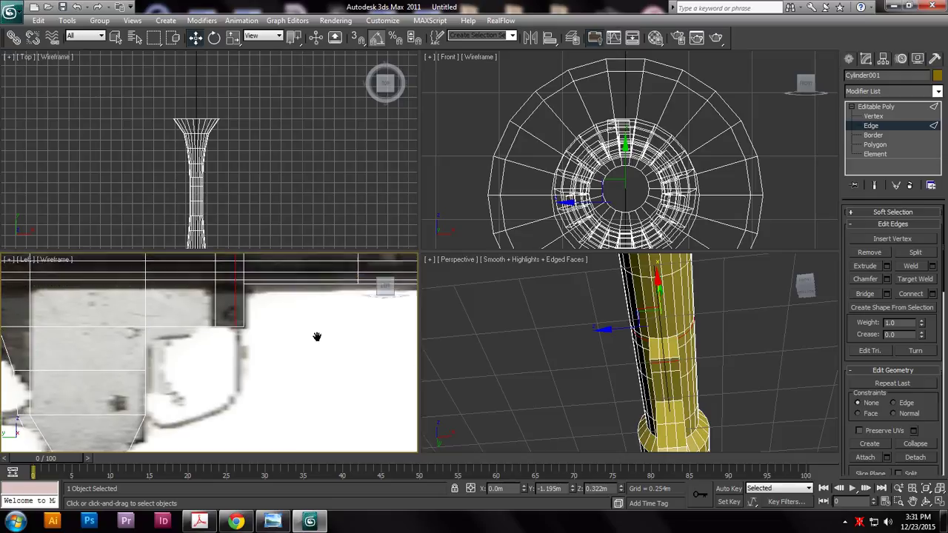
{"action": "left_click", "coordinate": [879, 144]}
{"action": "left_click", "coordinate": [218, 321]}
{"action": "left_click_drag", "start_coordinate": [278, 288], "coordinate": [118, 285], "text": "alt"}
{"action": "key", "text": "alt+w"}
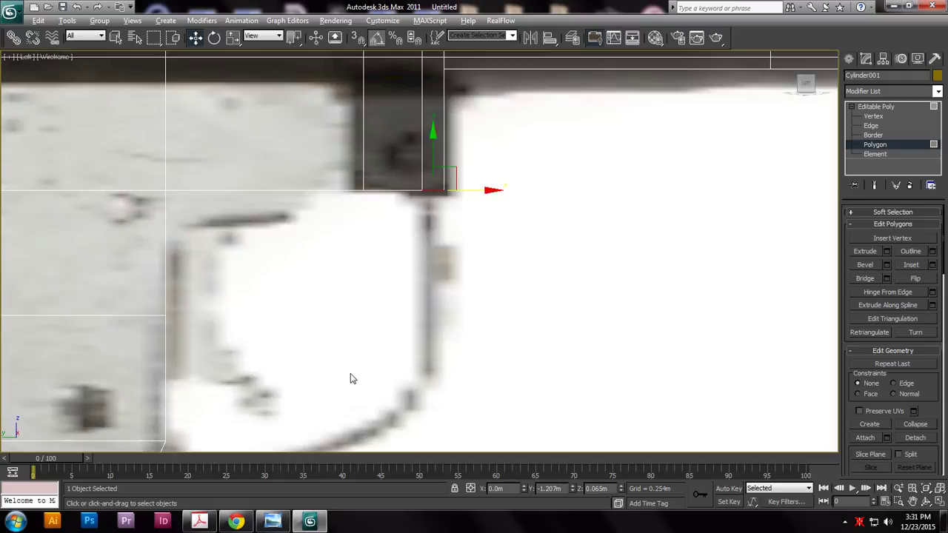
{"action": "key", "text": "alt+w"}
{"action": "middle_click_drag", "start_coordinate": [308, 381], "coordinate": [269, 381]}
{"action": "key", "text": "alt+w"}
{"action": "middle_click_drag", "start_coordinate": [402, 349], "coordinate": [442, 323]}
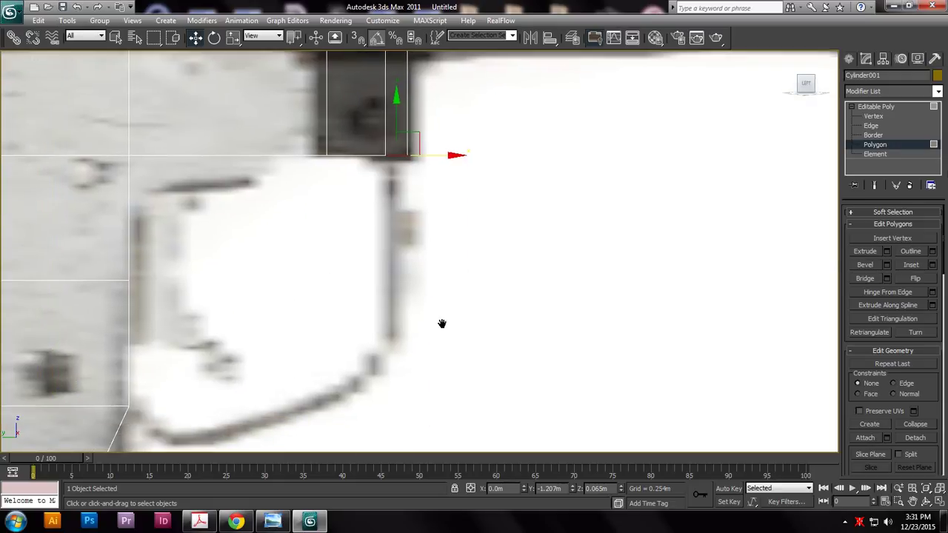
{"action": "left_click", "coordinate": [886, 251]}
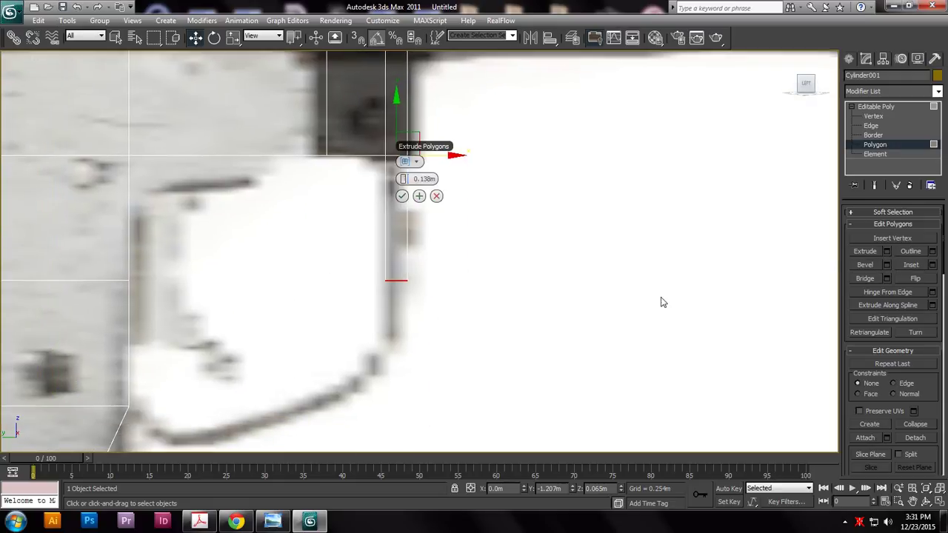
{"action": "left_click", "coordinate": [397, 197]}
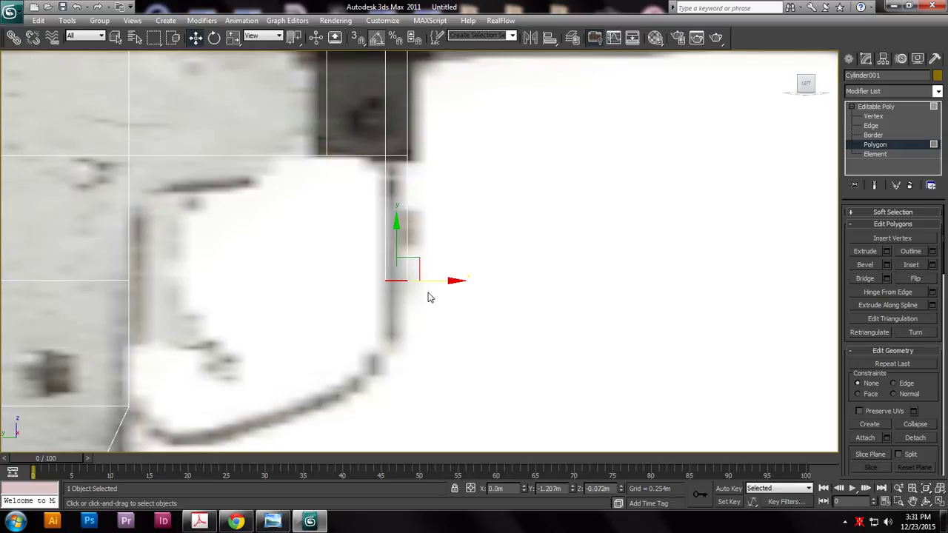
{"action": "left_click", "coordinate": [887, 252]}
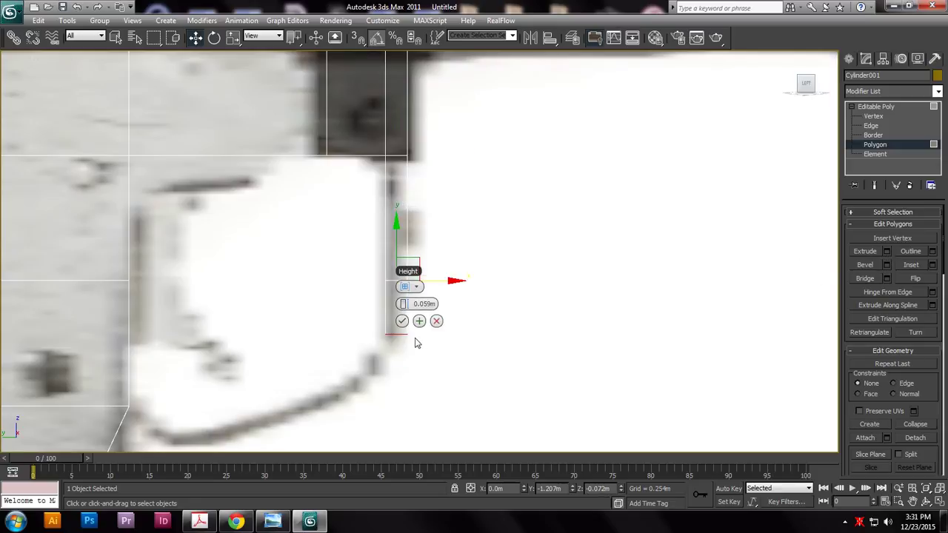
- Extrude the trigger guard's end polygon down 0.059 m, tilt it toward the reference curve and extrude another 0.059 m segment
{"action": "left_click", "coordinate": [402, 320]}
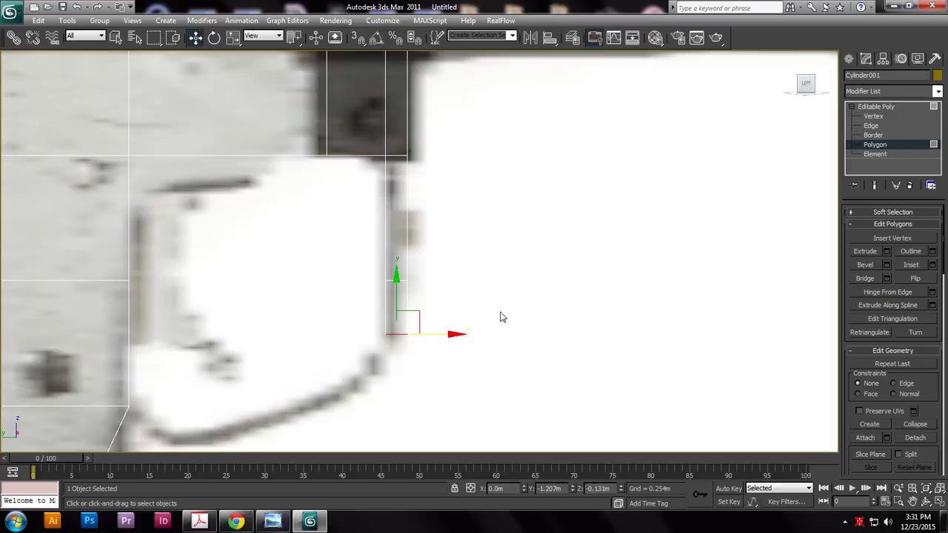
{"action": "key", "text": "e"}
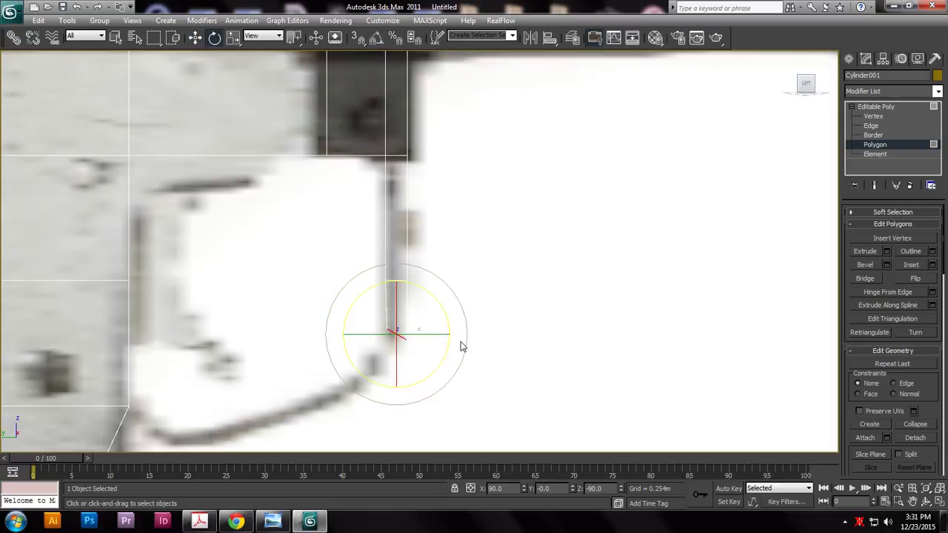
{"action": "key", "text": "w"}
{"action": "left_click", "coordinate": [886, 252]}
{"action": "left_click", "coordinate": [403, 374]}
{"action": "middle_click_drag", "start_coordinate": [420, 376], "coordinate": [444, 304]}
- Rotate the guard's end polygon, extrude the next segment and position it on the lower curve of the reference guard
{"action": "key", "text": "e"}
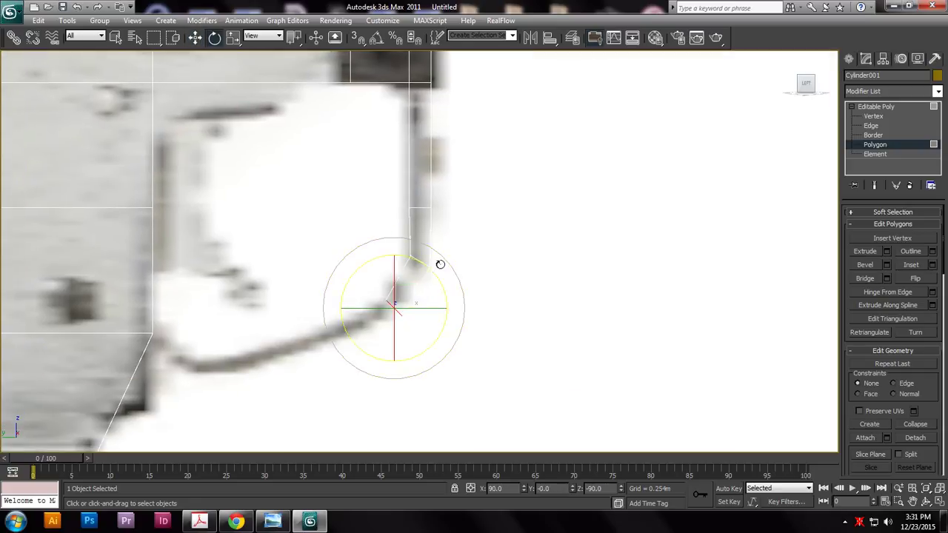
{"action": "key", "text": "w"}
{"action": "left_click", "coordinate": [886, 251]}
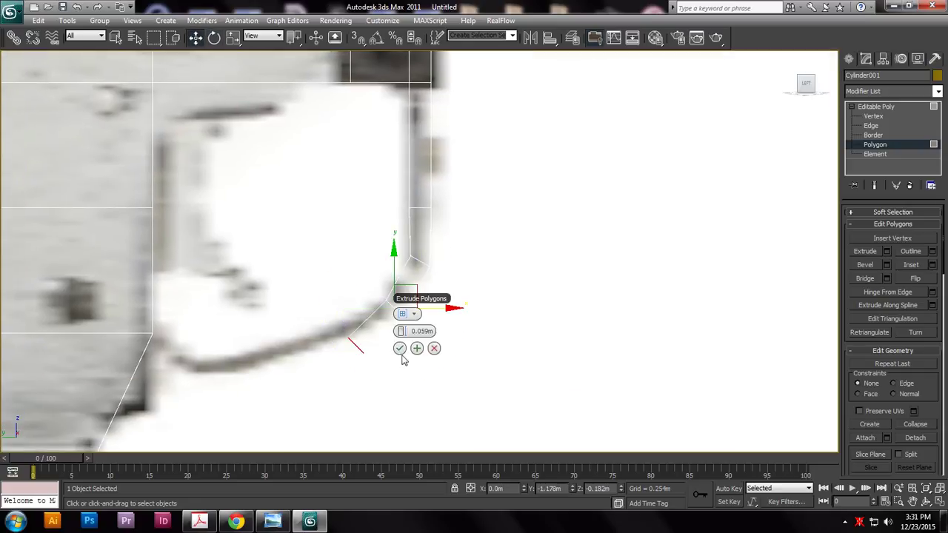
{"action": "left_click", "coordinate": [434, 348]}
{"action": "left_click_drag", "start_coordinate": [408, 348], "coordinate": [378, 343]}
{"action": "left_click_drag", "start_coordinate": [327, 294], "coordinate": [377, 302]}
- Rotate the guard's end polygon, extrude it 0.126 m along the bottom of the guard and move it onto the reference
{"action": "key", "text": "e"}
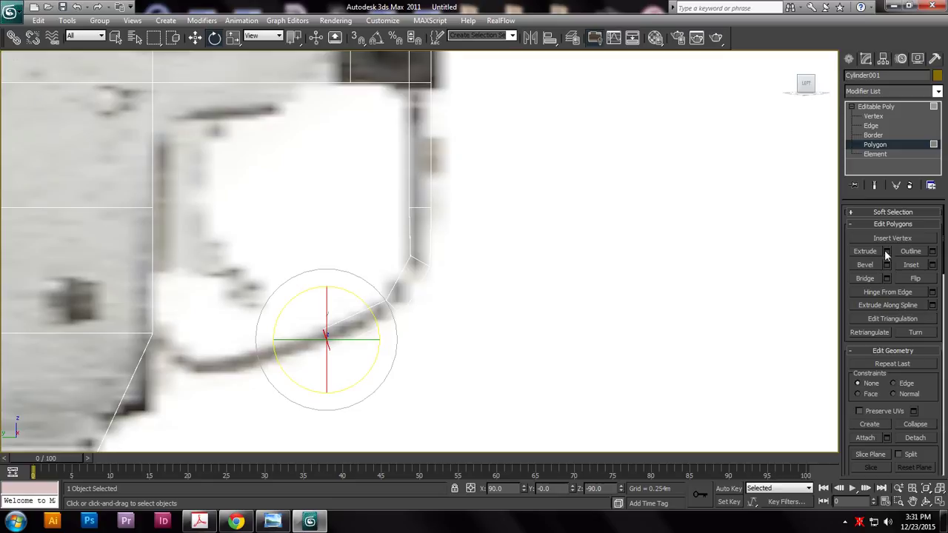
{"action": "left_click", "coordinate": [886, 251]}
{"action": "left_click_drag", "start_coordinate": [334, 362], "coordinate": [400, 371]}
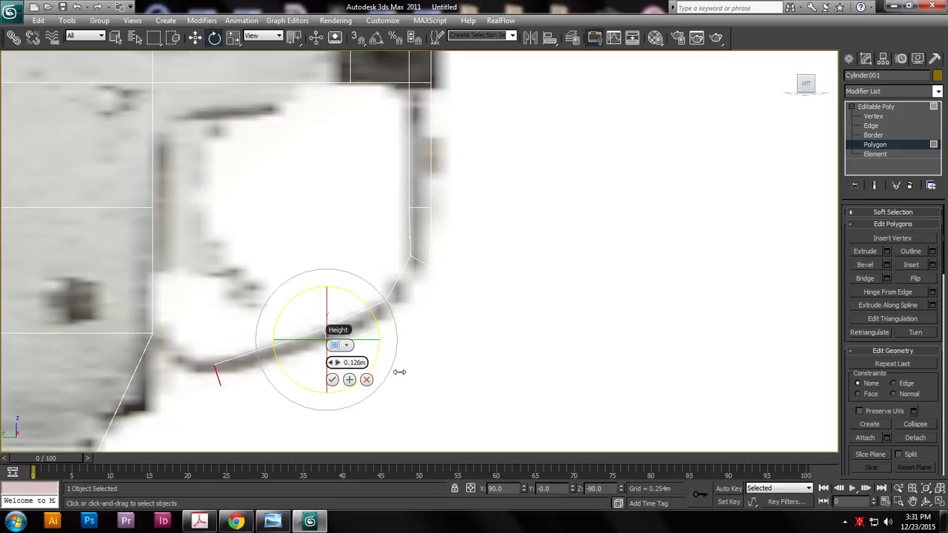
{"action": "left_click", "coordinate": [332, 379]}
{"action": "key", "text": "w"}
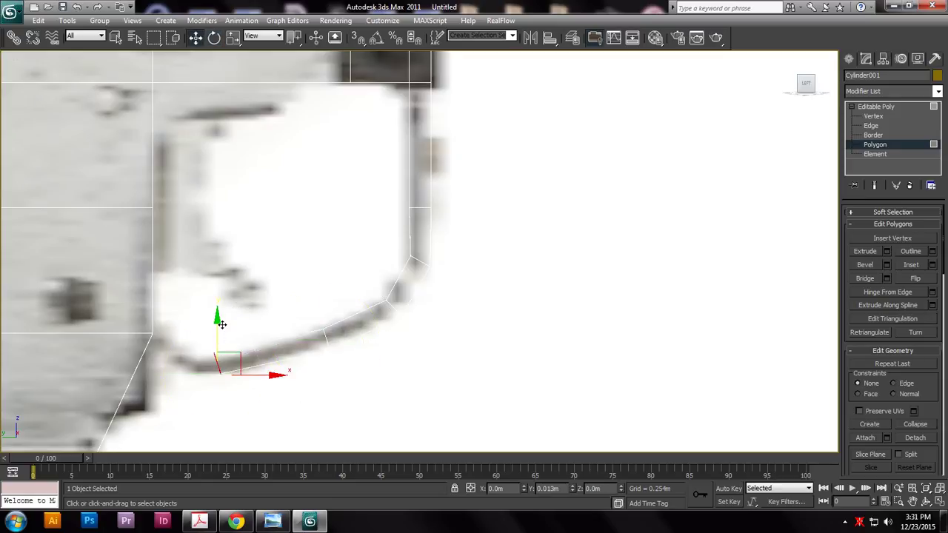
- Rotate the end polygon upward and extrude a short final guard segment into the receiver's lower front edge
{"action": "key", "text": "e"}
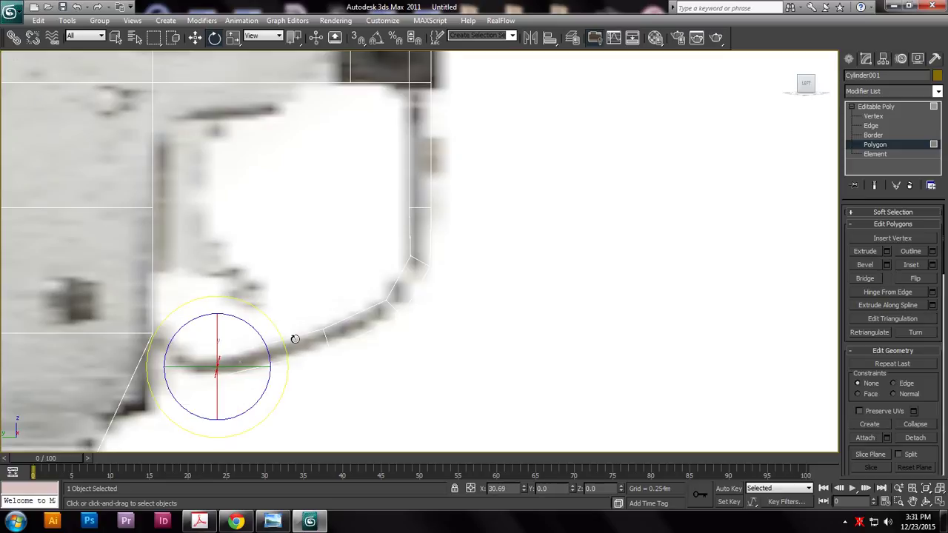
{"action": "left_click", "coordinate": [887, 251]}
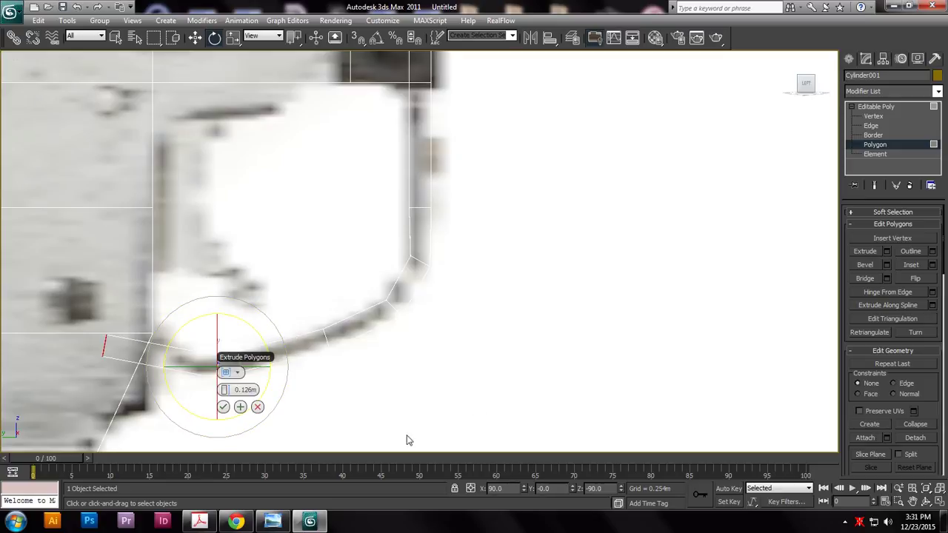
{"action": "left_click_drag", "start_coordinate": [224, 390], "coordinate": [188, 387]}
{"action": "left_click", "coordinate": [224, 407]}
- Connect the ring of slanted lower receiver edges with 1 segment, pinch -7 and slide -51, level with the guard's lower corner
{"action": "middle_click_drag", "start_coordinate": [498, 324], "coordinate": [833, 313]}
{"action": "scroll", "coordinate": [666, 327], "scroll_direction": "down", "scroll_amount": 3}
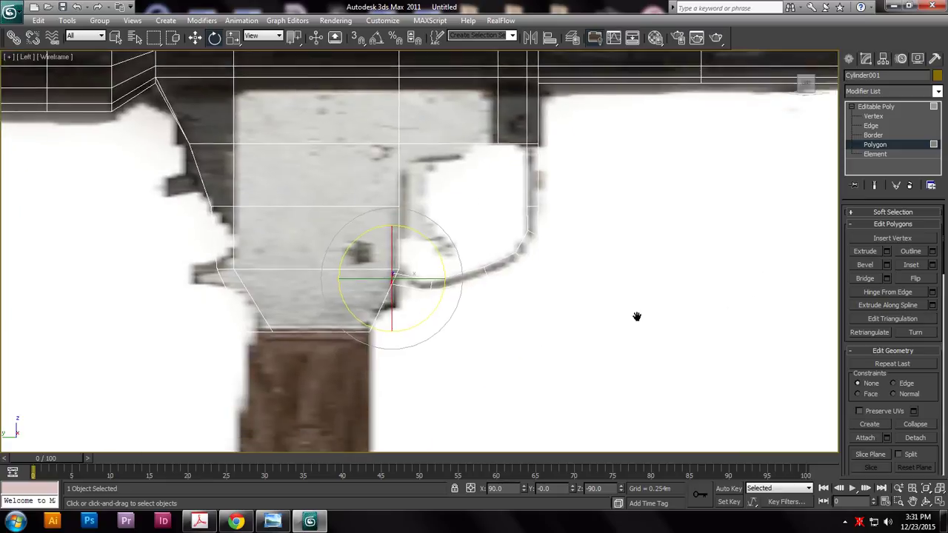
{"action": "scroll", "coordinate": [659, 327], "scroll_direction": "up", "scroll_amount": 4}
{"action": "left_click", "coordinate": [872, 127]}
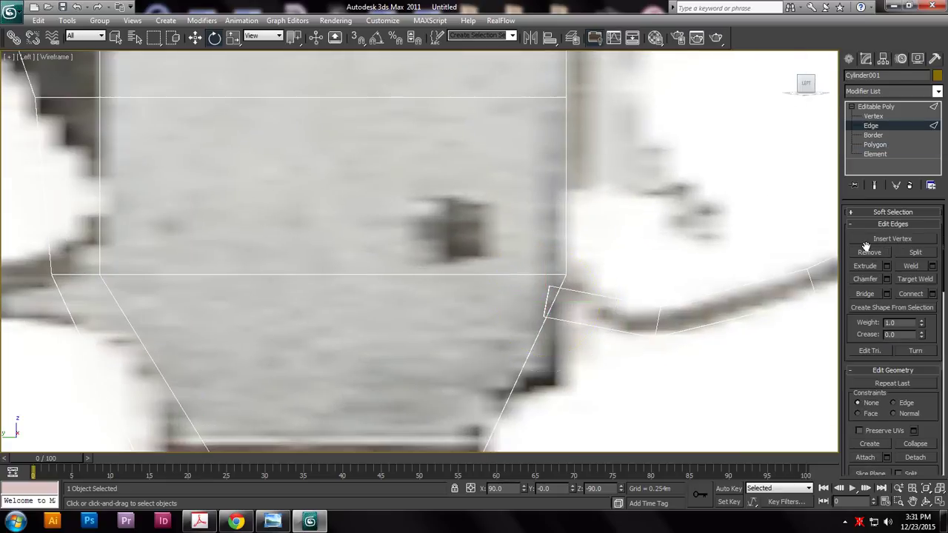
{"action": "middle_click_drag", "start_coordinate": [542, 350], "coordinate": [572, 275]}
{"action": "left_click", "coordinate": [552, 294]}
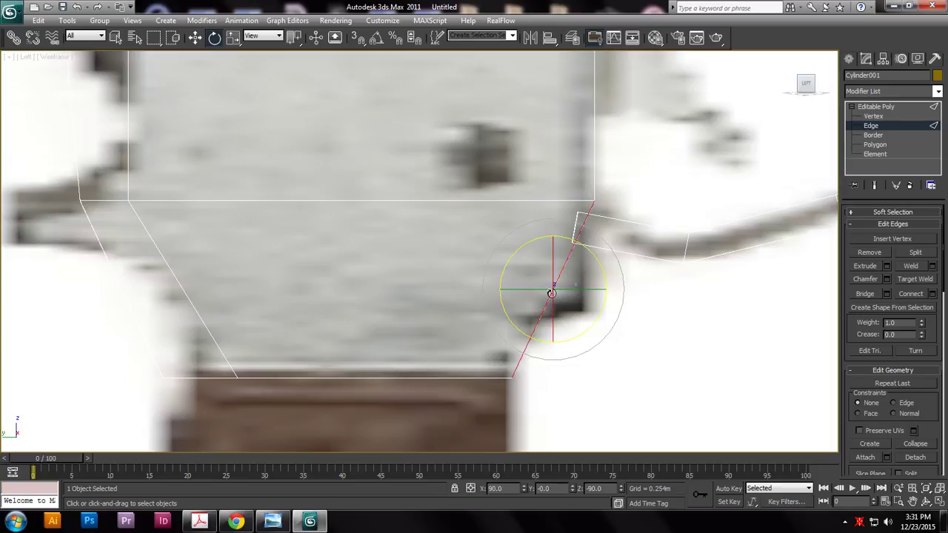
{"action": "key", "text": "alt+r"}
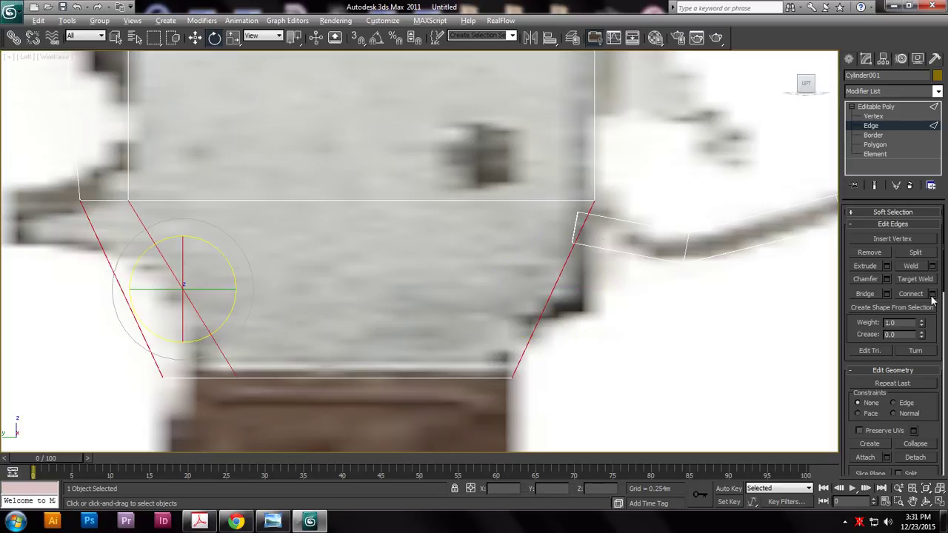
{"action": "left_click", "coordinate": [932, 294]}
{"action": "mouse_move", "coordinate": [187, 315]}
{"action": "left_mouse_down"}
{"action": "mouse_move", "coordinate": [157, 320]}
{"action": "mouse_move", "coordinate": [174, 325]}
{"action": "left_mouse_up"}
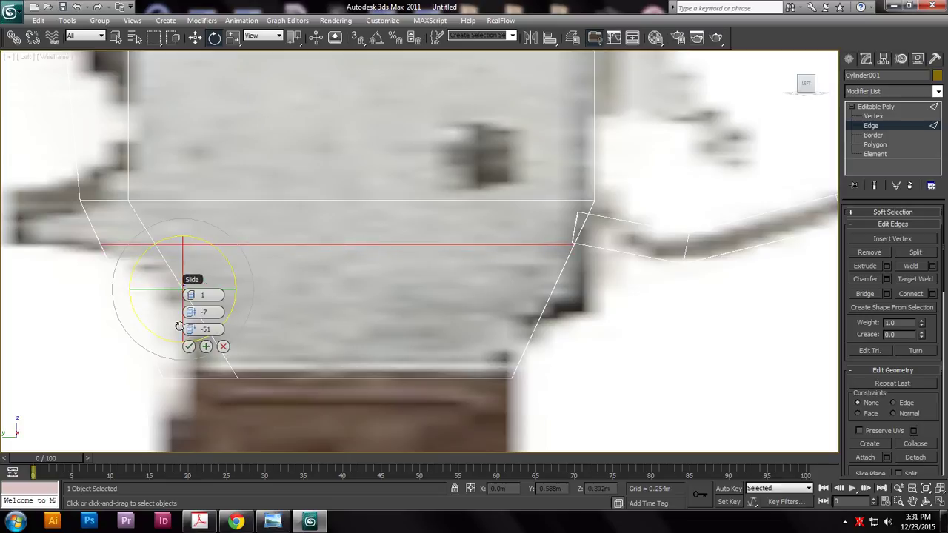
{"action": "left_click", "coordinate": [189, 346]}
{"action": "key", "text": "w"}
- Examine the joint between the trigger guard and the lower receiver in the perspective view
{"action": "middle_click_drag", "start_coordinate": [656, 348], "coordinate": [541, 339]}
{"action": "key", "text": "alt+w"}
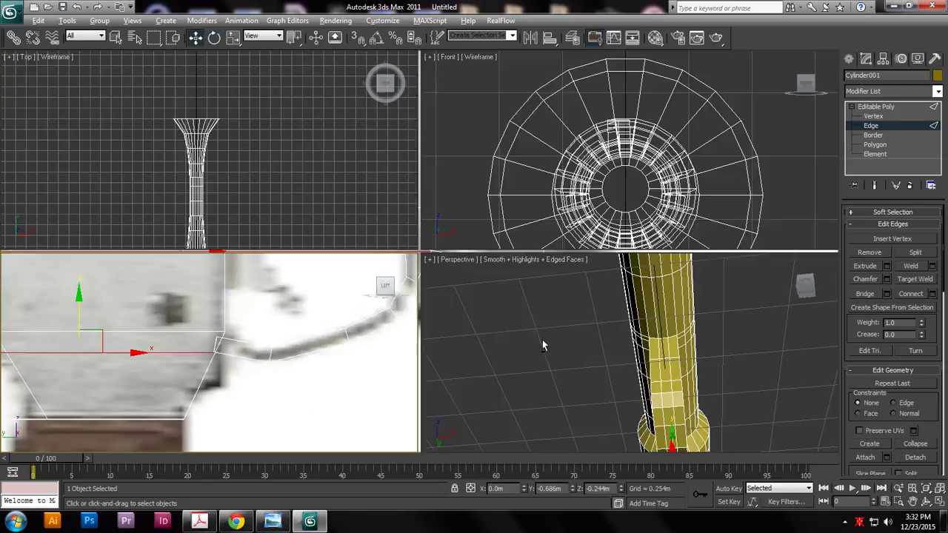
{"action": "middle_click_drag", "start_coordinate": [647, 347], "coordinate": [555, 351]}
{"action": "key", "text": "alt+w"}
{"action": "key", "text": "z"}
{"action": "middle_click_drag", "start_coordinate": [498, 354], "coordinate": [663, 323], "text": "alt"}
{"action": "scroll", "coordinate": [554, 366], "scroll_direction": "down", "scroll_amount": 6}
{"action": "scroll", "coordinate": [586, 308], "scroll_direction": "up", "scroll_amount": 5}
{"action": "middle_click_drag", "start_coordinate": [586, 308], "coordinate": [528, 338], "text": "alt"}
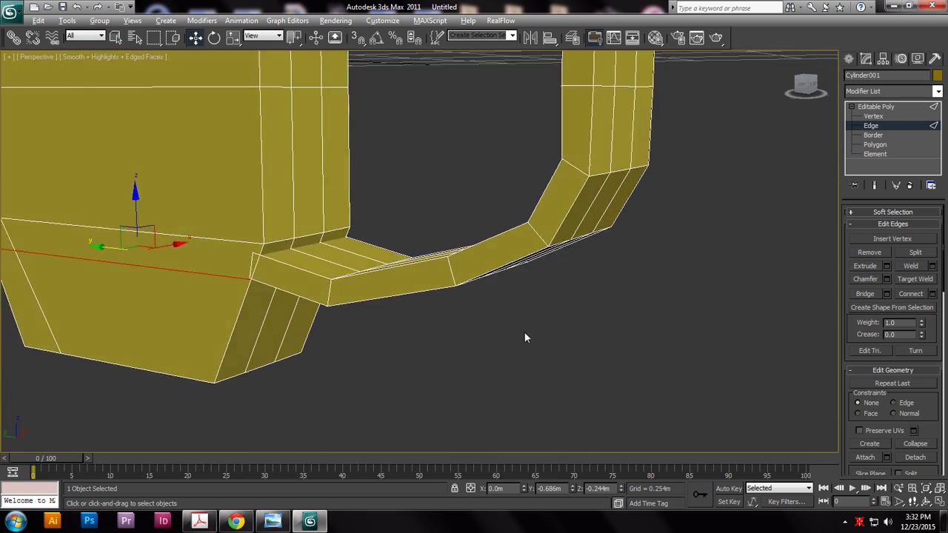
{"action": "scroll", "coordinate": [529, 339], "scroll_direction": "up", "scroll_amount": 5}
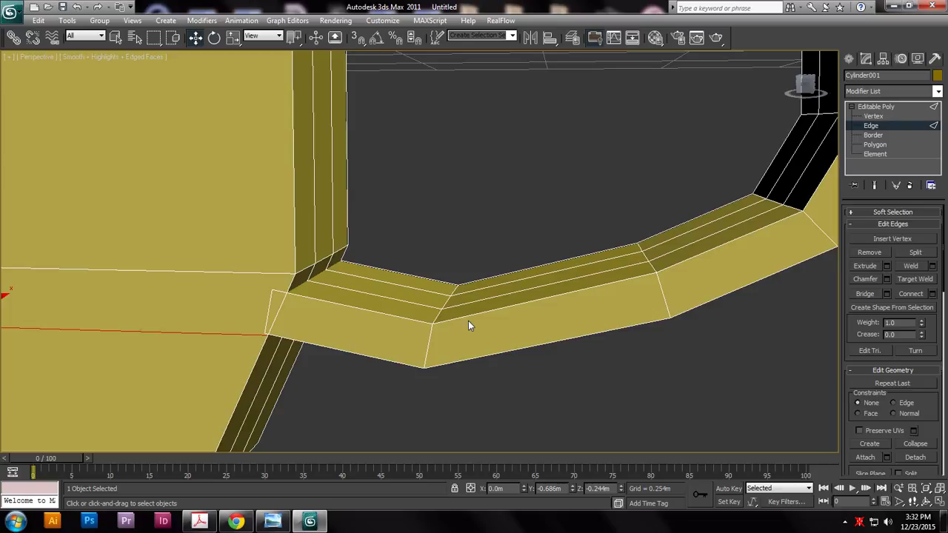
- Delete the trigger guard's end cap polygons and the receiver polygons they meet, using a wireframe display
{"action": "key", "text": "F3"}
{"action": "middle_click_drag", "start_coordinate": [381, 295], "coordinate": [439, 298], "text": "alt"}
{"action": "left_click", "coordinate": [355, 293]}
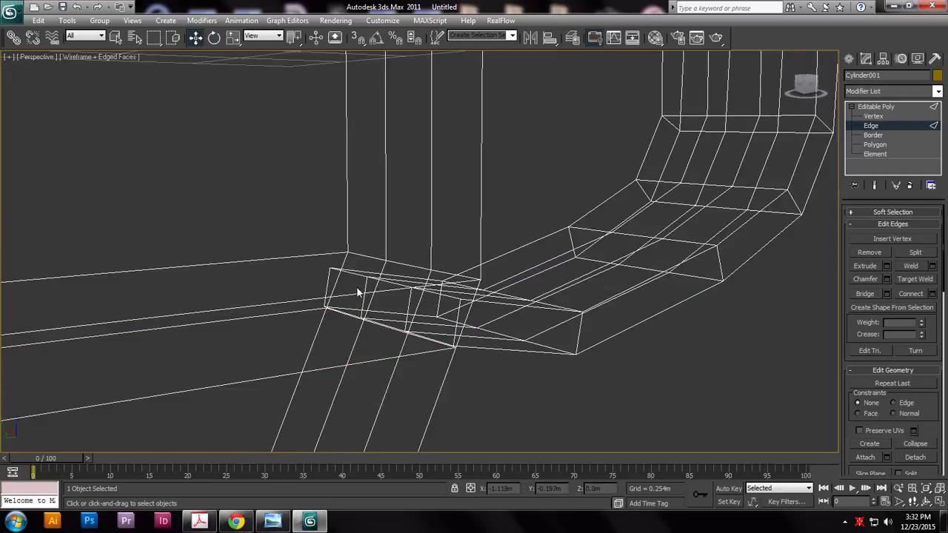
{"action": "left_click", "coordinate": [875, 144]}
{"action": "left_click", "coordinate": [403, 311]}
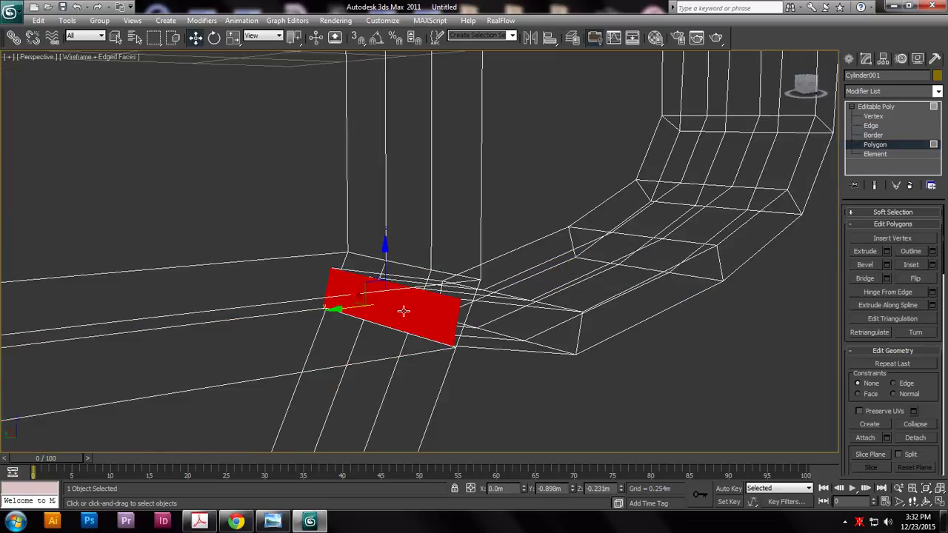
{"action": "left_click_drag", "start_coordinate": [347, 312], "coordinate": [379, 304]}
{"action": "mouse_move", "coordinate": [378, 304]}
{"action": "middle_mouse_down", "text": "alt"}
{"action": "mouse_move", "coordinate": [339, 298]}
{"action": "mouse_move", "coordinate": [379, 306]}
{"action": "middle_mouse_up", "text": "alt"}
{"action": "key", "text": "Delete"}
{"action": "middle_click_drag", "start_coordinate": [399, 338], "coordinate": [225, 244], "text": "alt"}
{"action": "left_click", "coordinate": [224, 243]}
{"action": "key", "text": "Delete"}
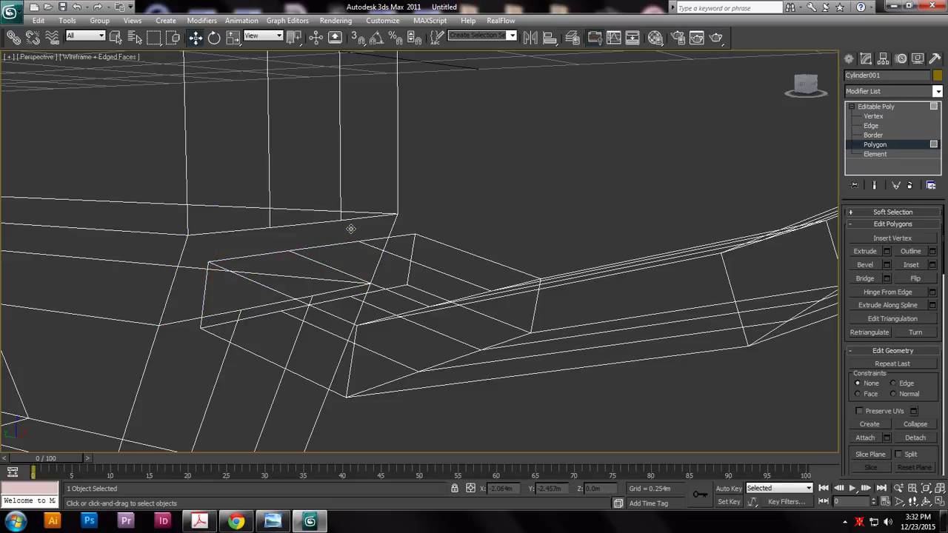
- Target-weld the upper vertices of the guard's open end to the matching vertices on the receiver opening's upper edge
{"action": "key", "text": "F3"}
{"action": "middle_click_drag", "start_coordinate": [408, 244], "coordinate": [430, 240], "text": "alt"}
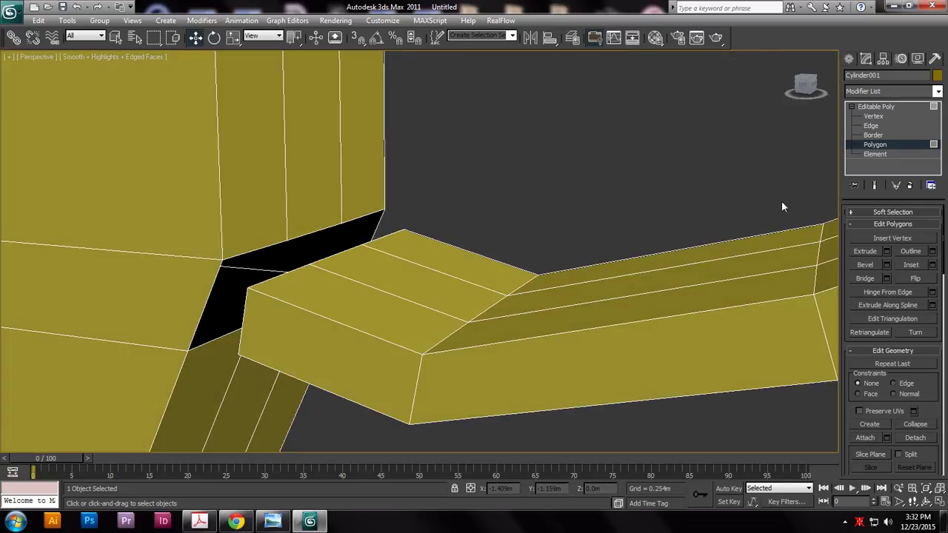
{"action": "left_click", "coordinate": [871, 117]}
{"action": "left_click", "coordinate": [247, 285]}
{"action": "left_click", "coordinate": [915, 265]}
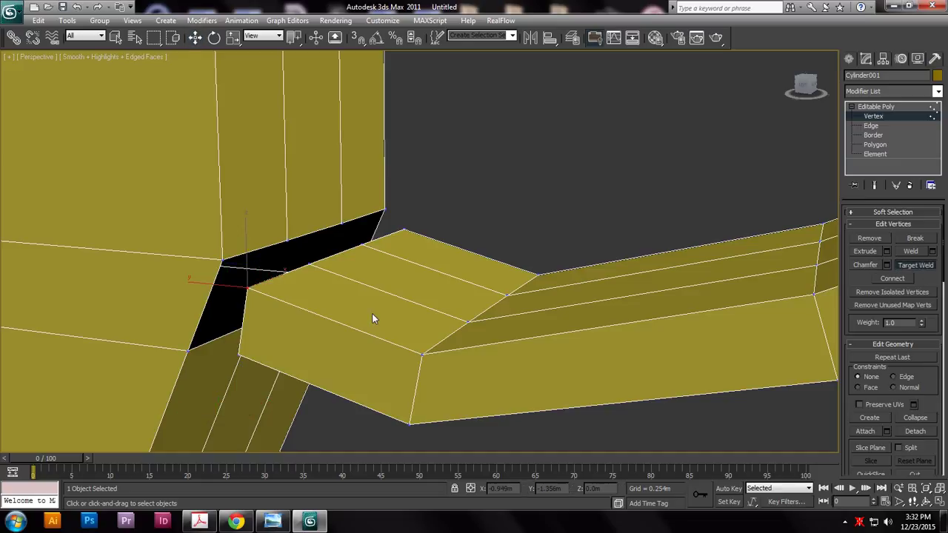
{"action": "left_click", "coordinate": [222, 260]}
{"action": "left_click", "coordinate": [288, 241]}
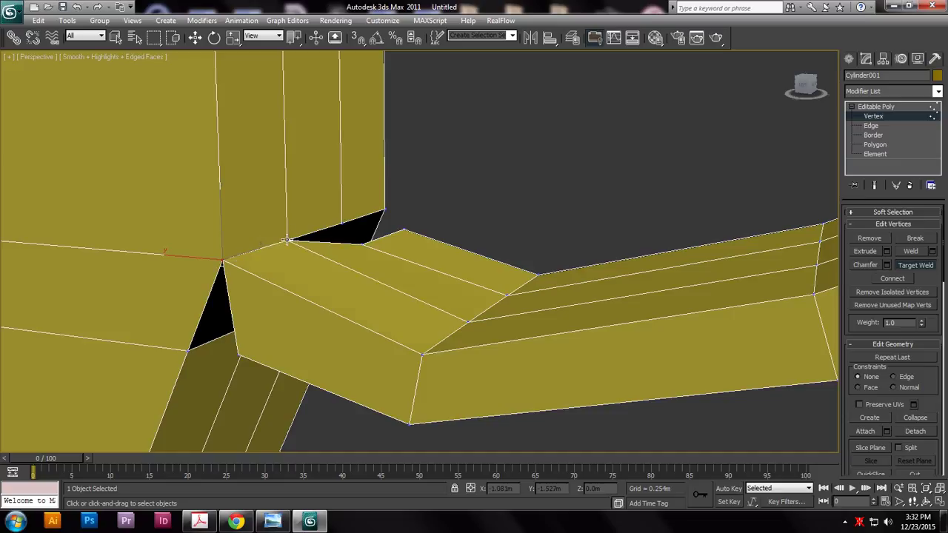
{"action": "left_click", "coordinate": [344, 223]}
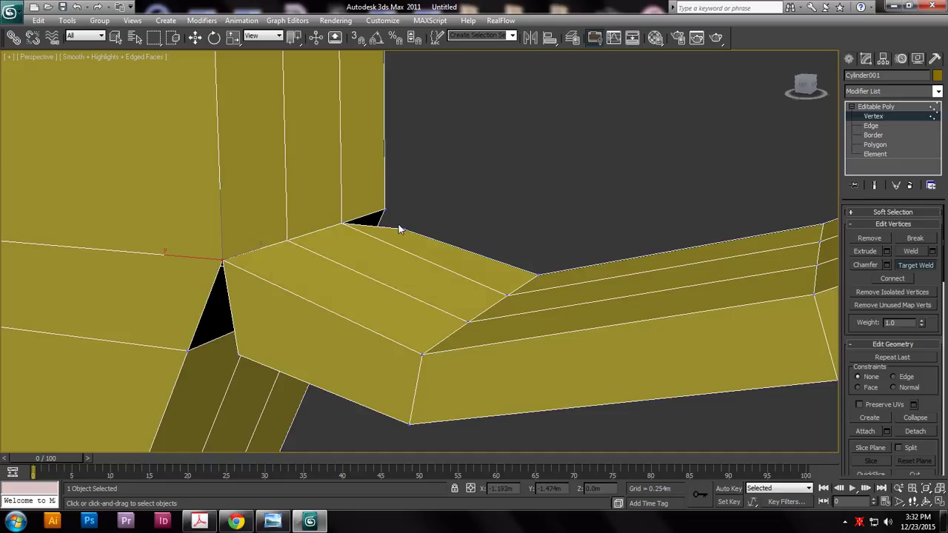
{"action": "left_click", "coordinate": [383, 209]}
- Target-weld the lower vertices of the guard's open end to the matching vertices on the receiver opening's lower edge
{"action": "middle_click_drag", "start_coordinate": [291, 309], "coordinate": [293, 291], "text": "alt"}
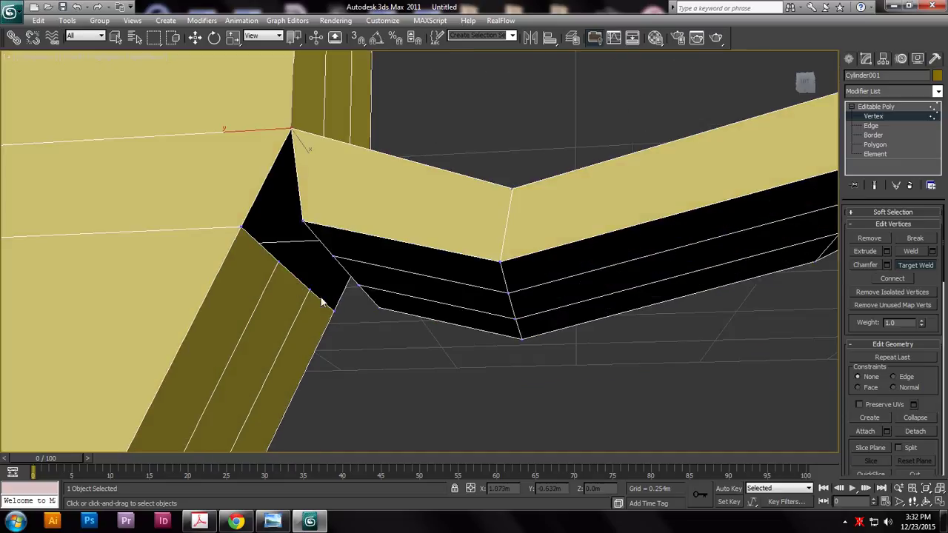
{"action": "left_click", "coordinate": [242, 228]}
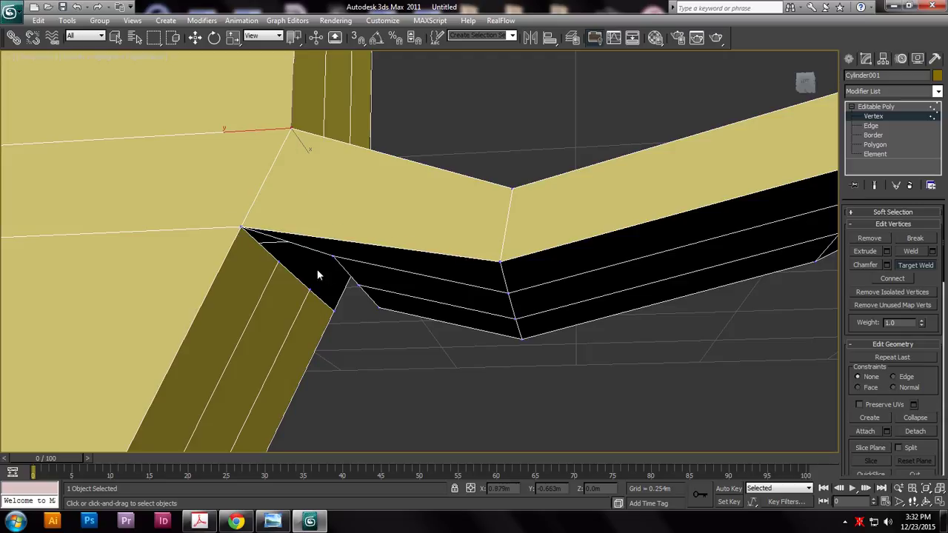
{"action": "left_click", "coordinate": [280, 259]}
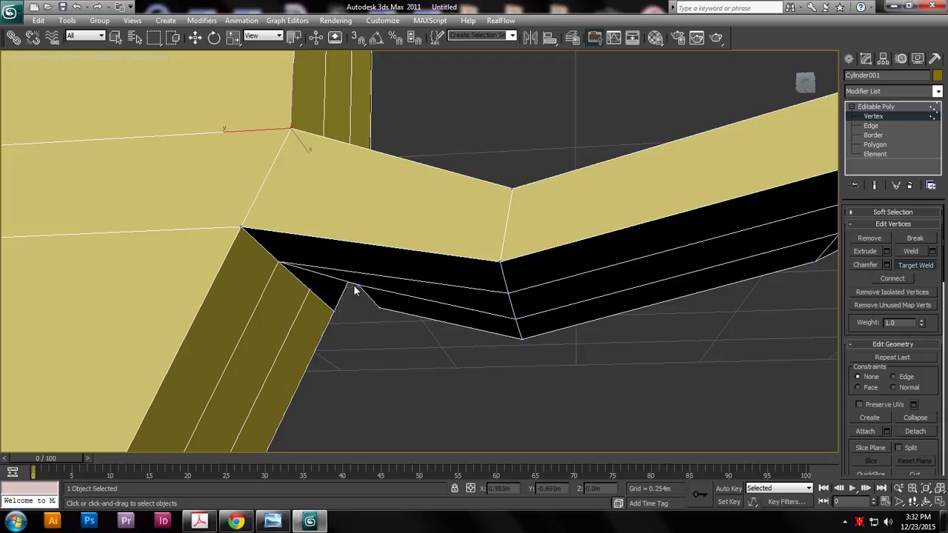
{"action": "left_click", "coordinate": [311, 290]}
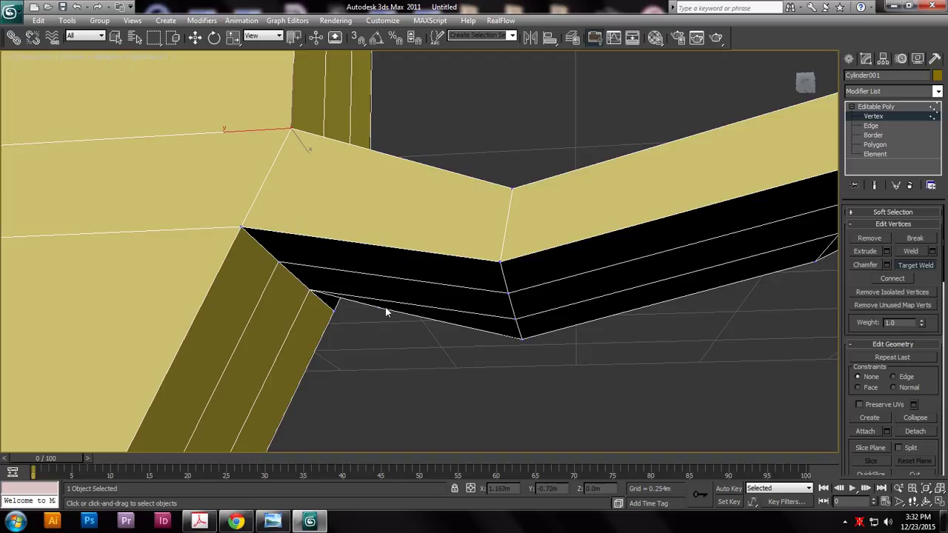
{"action": "left_click", "coordinate": [332, 310]}
{"action": "scroll", "coordinate": [349, 316], "scroll_direction": "down", "scroll_amount": 5}
{"action": "middle_click_drag", "start_coordinate": [348, 315], "coordinate": [365, 343], "text": "alt"}
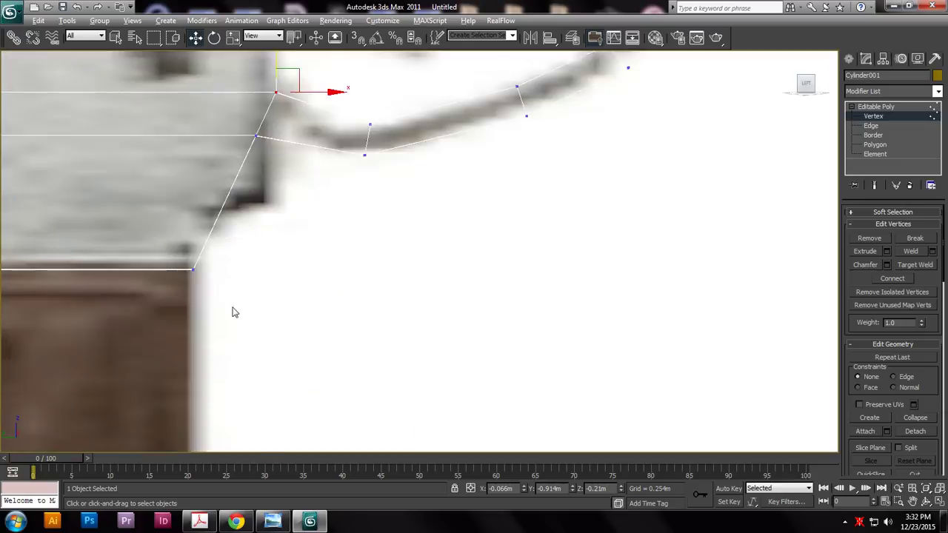
- Extrude the bottom of the lower receiver downward over the wooden handle in two segments of 0.24 m each
{"action": "scroll", "coordinate": [234, 312], "scroll_direction": "down", "scroll_amount": 4}
{"action": "middle_click_drag", "start_coordinate": [349, 336], "coordinate": [411, 298]}
{"action": "scroll", "coordinate": [414, 292], "scroll_direction": "up", "scroll_amount": 2}
{"action": "middle_click_drag", "start_coordinate": [440, 220], "coordinate": [448, 259]}
{"action": "left_click", "coordinate": [874, 145]}
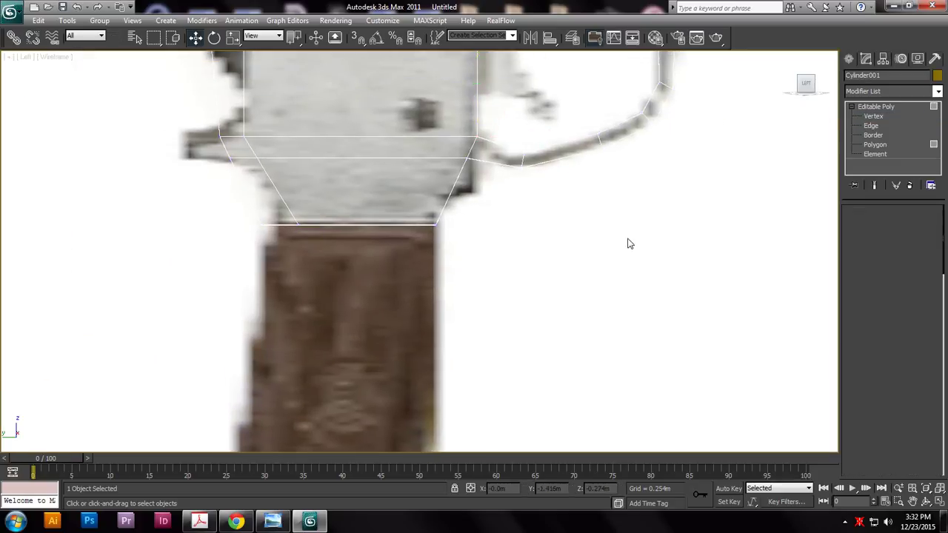
{"action": "left_click_drag", "start_coordinate": [230, 282], "coordinate": [518, 231]}
{"action": "left_click_drag", "start_coordinate": [38, 294], "coordinate": [563, 158]}
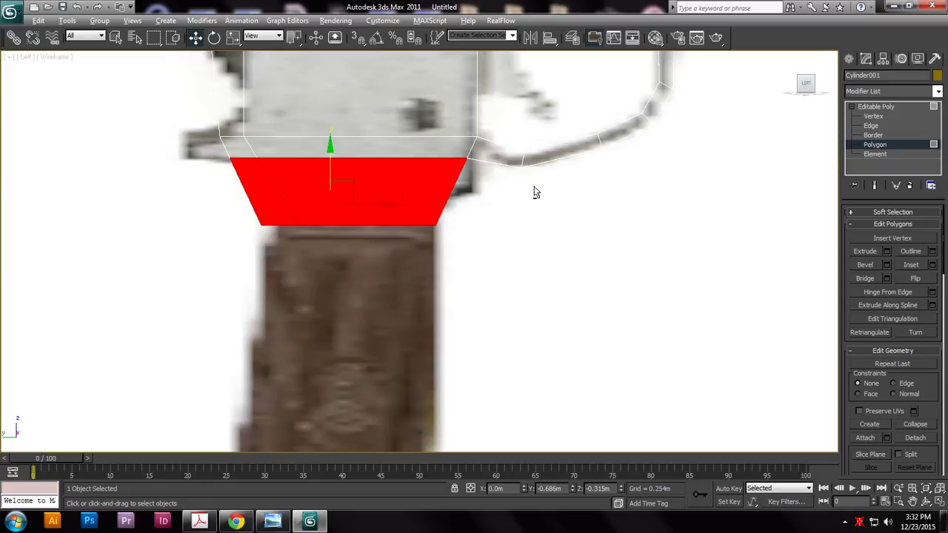
{"action": "left_click", "coordinate": [887, 252]}
{"action": "middle_click_drag", "start_coordinate": [374, 321], "coordinate": [454, 177]}
{"action": "left_click_drag", "start_coordinate": [415, 102], "coordinate": [514, 128]}
{"action": "left_click", "coordinate": [427, 121]}
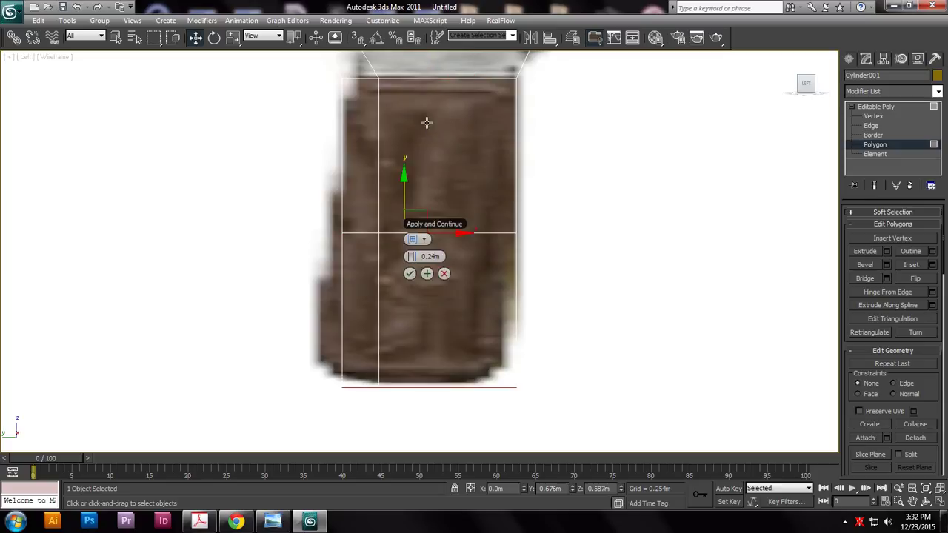
{"action": "left_click", "coordinate": [410, 274]}
- Raise the handle's bottom face to the reference outline and move its lower front corner vertices inward
{"action": "scroll", "coordinate": [396, 271], "scroll_direction": "up", "scroll_amount": 2}
{"action": "scroll", "coordinate": [540, 345], "scroll_direction": "down", "scroll_amount": 5}
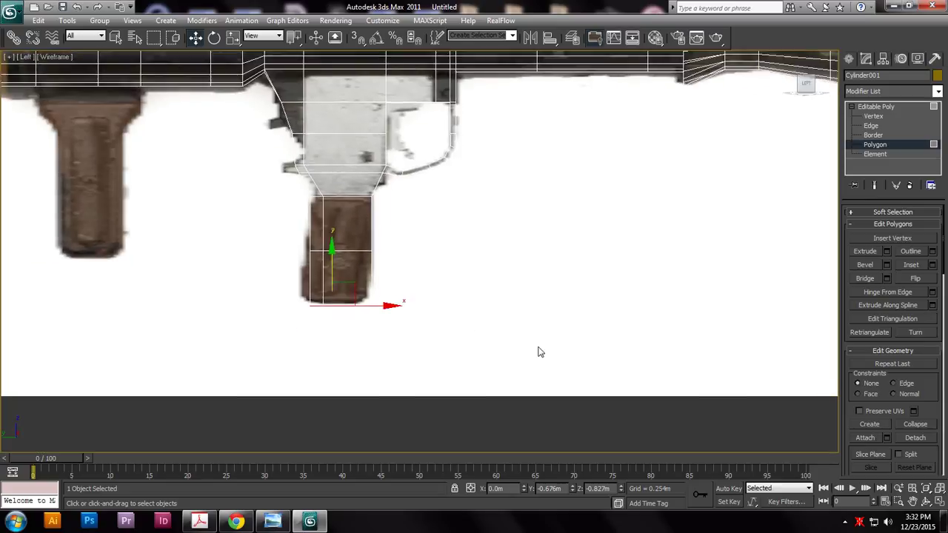
{"action": "scroll", "coordinate": [539, 345], "scroll_direction": "up", "scroll_amount": 3}
{"action": "left_click_drag", "start_coordinate": [169, 357], "coordinate": [170, 347]}
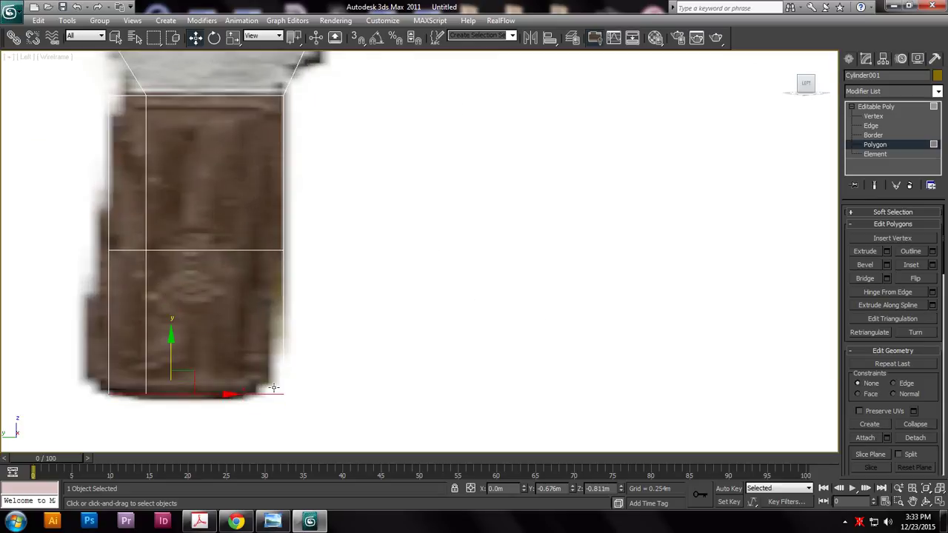
{"action": "key", "text": "1"}
{"action": "left_click", "coordinate": [283, 394]}
{"action": "left_click_drag", "start_coordinate": [311, 394], "coordinate": [299, 394]}
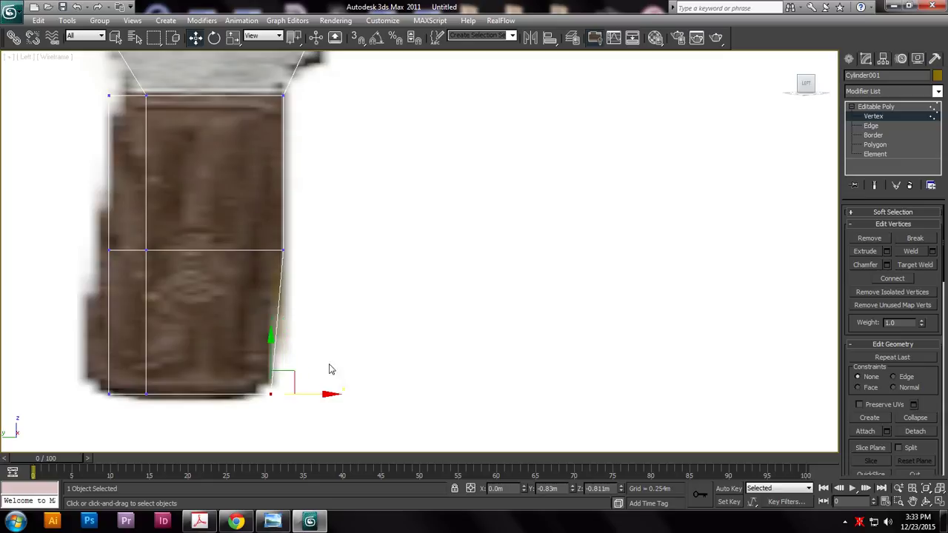
- Extrude the rear edge polygons of the lower receiver, beside the small reference spur, outward by 0.067 m
{"action": "scroll", "coordinate": [450, 356], "scroll_direction": "down", "scroll_amount": 3}
{"action": "scroll", "coordinate": [498, 346], "scroll_direction": "down", "scroll_amount": 2}
{"action": "scroll", "coordinate": [516, 332], "scroll_direction": "up", "scroll_amount": 6}
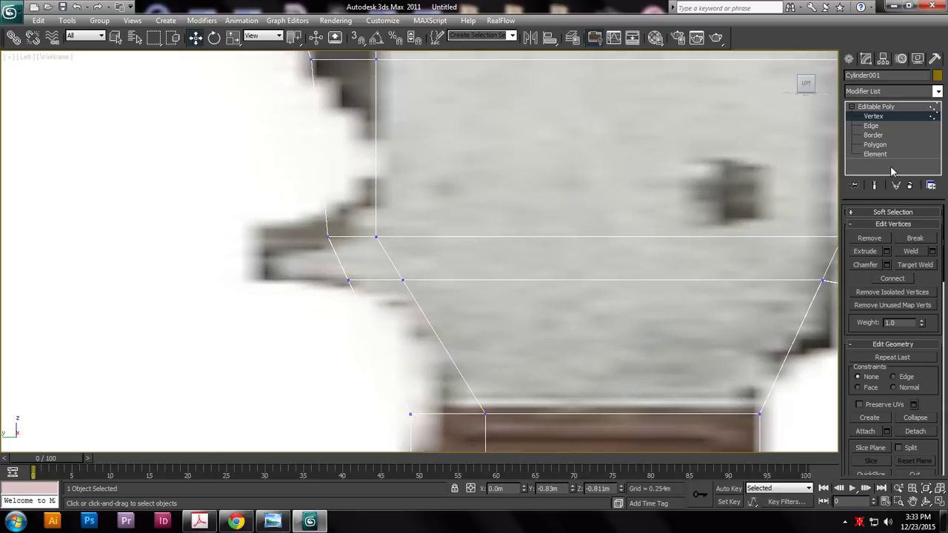
{"action": "left_click", "coordinate": [885, 147]}
{"action": "left_click", "coordinate": [345, 272]}
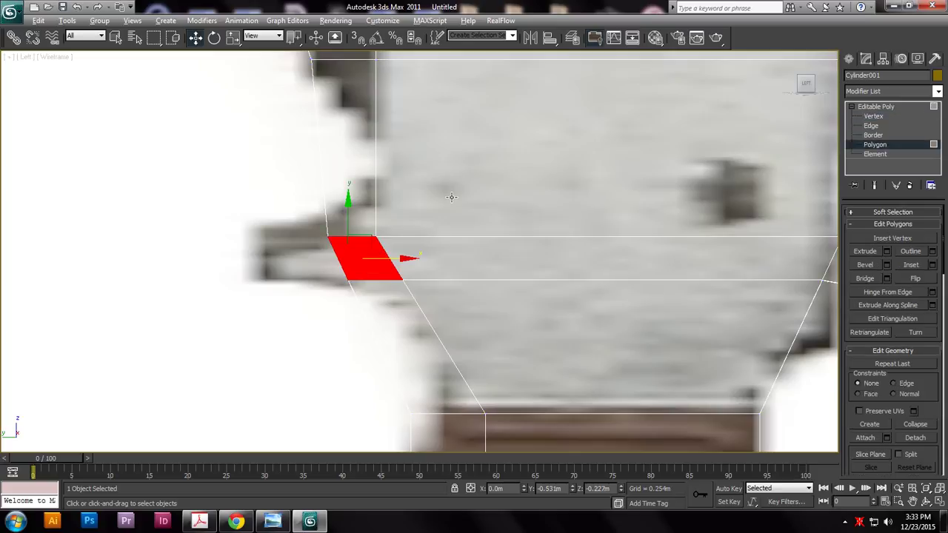
{"action": "left_click", "coordinate": [367, 317]}
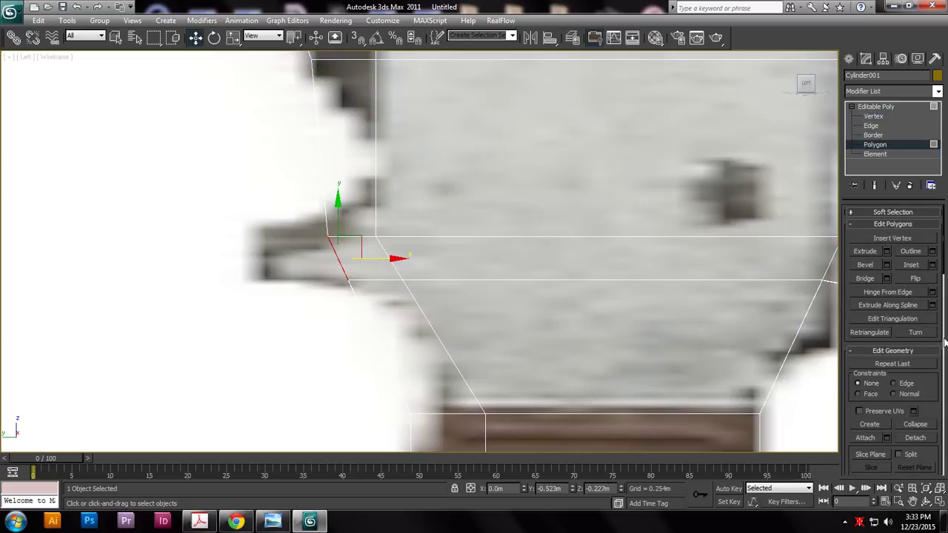
{"action": "left_click", "coordinate": [887, 252]}
{"action": "left_click_drag", "start_coordinate": [345, 283], "coordinate": [100, 277]}
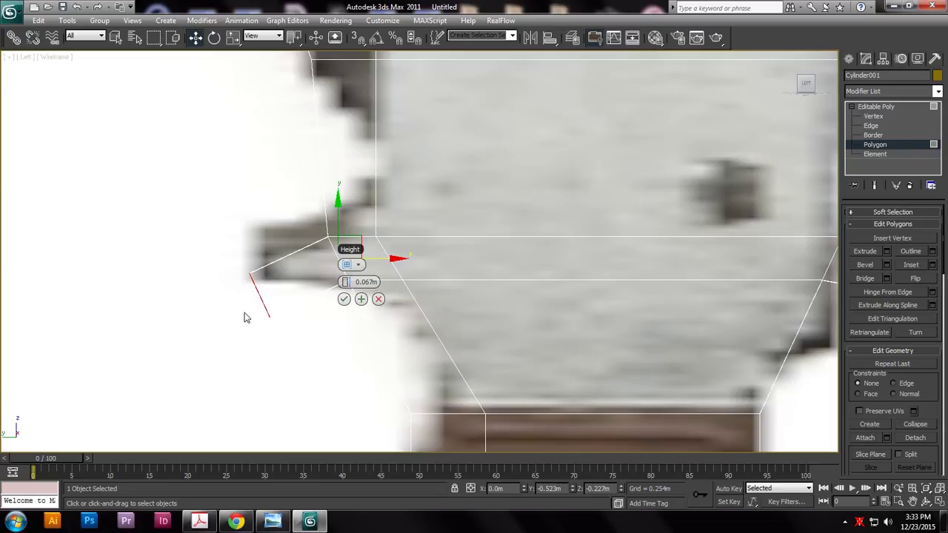
{"action": "left_click", "coordinate": [344, 299]}
- Fit the spur's end face to the reference by raising it, flattening it vertically and rotating it upright
{"action": "left_click_drag", "start_coordinate": [261, 252], "coordinate": [271, 215]}
{"action": "key", "text": "r"}
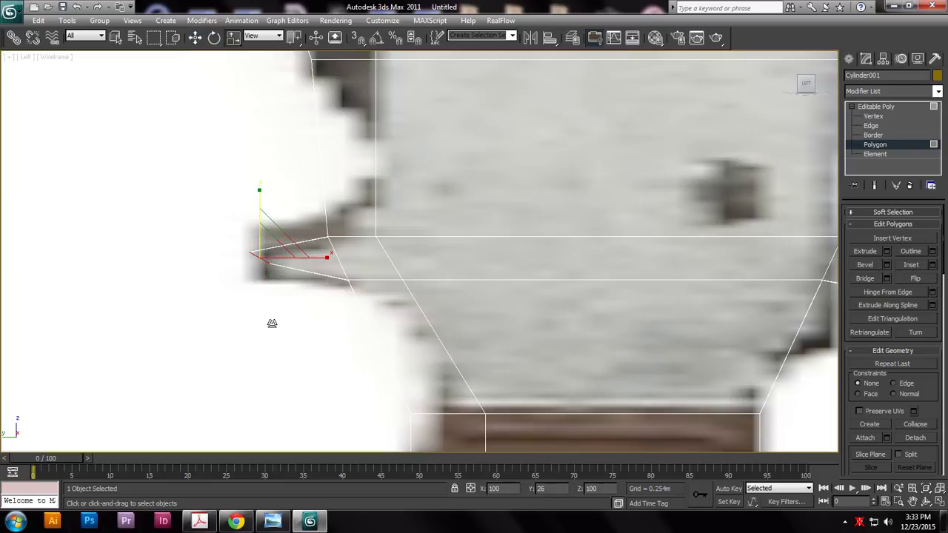
{"action": "key", "text": "e"}
{"action": "left_click_drag", "start_coordinate": [310, 221], "coordinate": [350, 264]}
{"action": "key", "text": "r"}
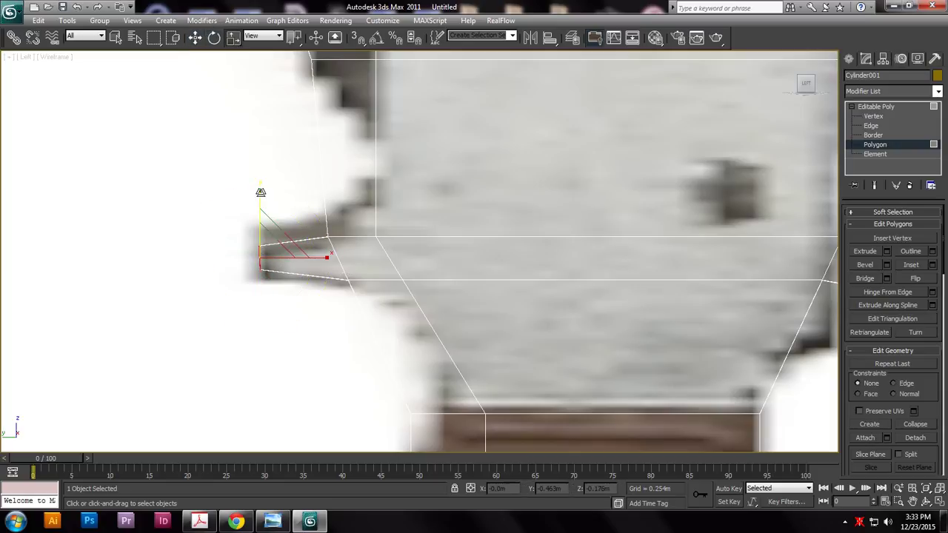
{"action": "key", "text": "w"}
{"action": "scroll", "coordinate": [518, 318], "scroll_direction": "down", "scroll_amount": 2}
{"action": "middle_click_drag", "start_coordinate": [518, 317], "coordinate": [567, 364]}
{"action": "scroll", "coordinate": [555, 311], "scroll_direction": "down", "scroll_amount": 2}
{"action": "scroll", "coordinate": [565, 320], "scroll_direction": "up", "scroll_amount": 3}
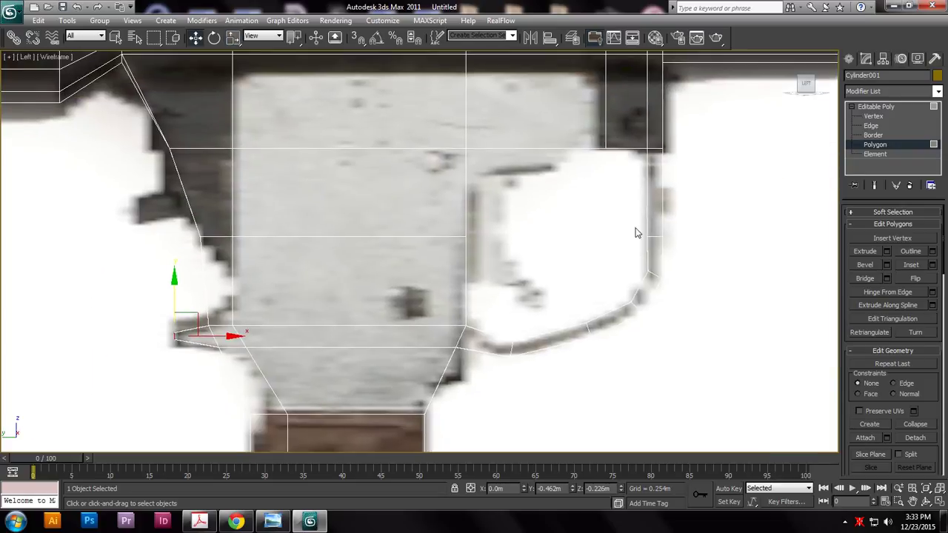
{"action": "scroll", "coordinate": [622, 292], "scroll_direction": "down", "scroll_amount": 3}
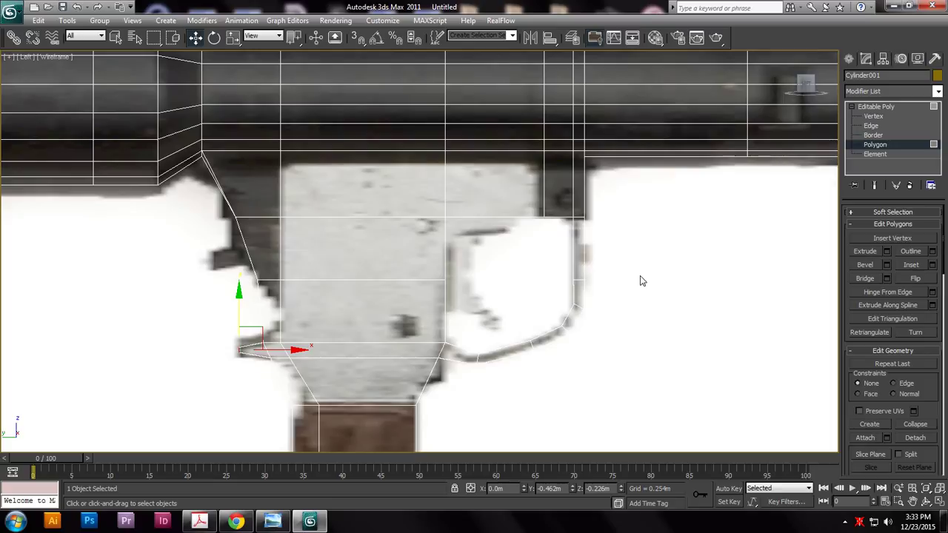
{"action": "scroll", "coordinate": [544, 342], "scroll_direction": "up", "scroll_amount": 4}
{"action": "middle_click_drag", "start_coordinate": [544, 342], "coordinate": [489, 299]}
{"action": "key", "text": "alt+w"}
{"action": "key", "text": "alt+w"}
{"action": "middle_click_drag", "start_coordinate": [699, 281], "coordinate": [453, 246]}
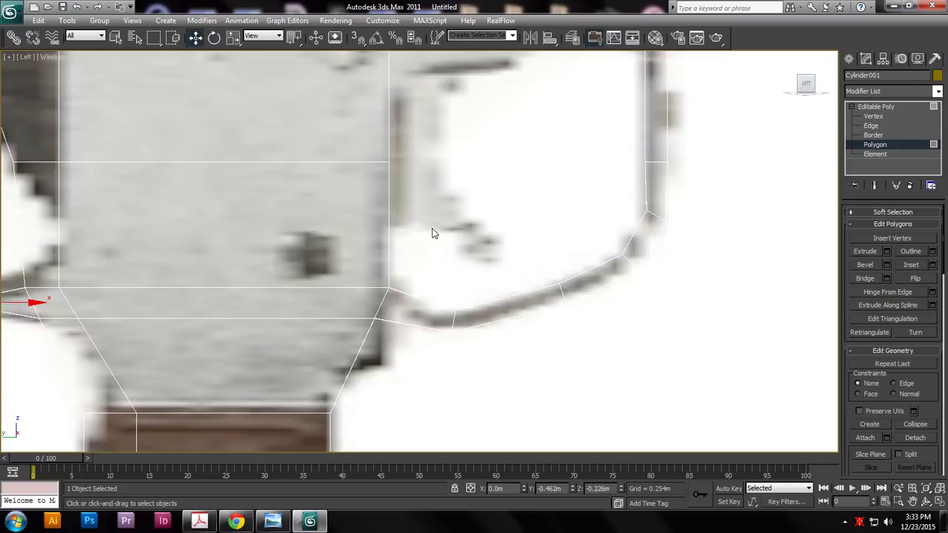
- Try to rotate the upper vertices at the tip of the rear spur
{"action": "middle_click_drag", "start_coordinate": [195, 275], "coordinate": [458, 253]}
{"action": "left_click_drag", "start_coordinate": [197, 258], "coordinate": [228, 265]}
{"action": "scroll", "coordinate": [231, 271], "scroll_direction": "up", "scroll_amount": 2}
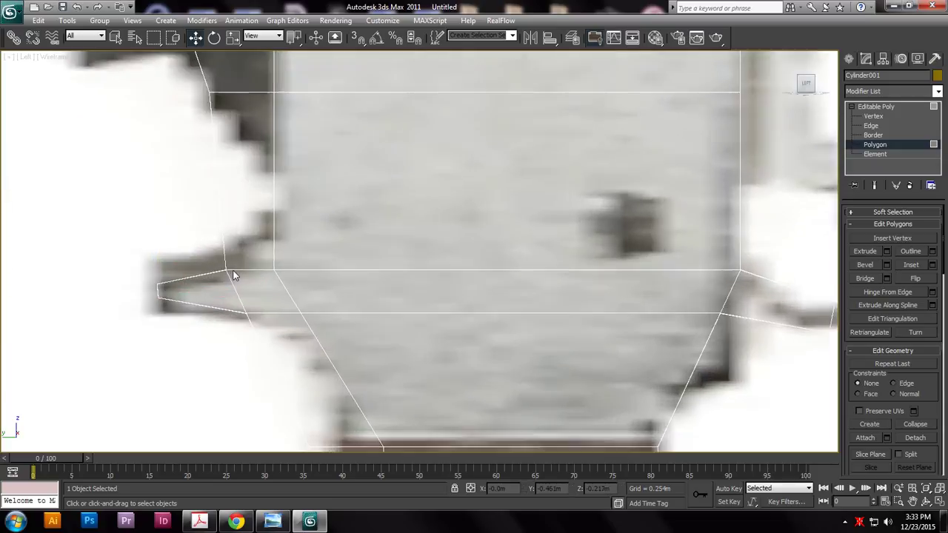
{"action": "scroll", "coordinate": [233, 274], "scroll_direction": "up", "scroll_amount": 2}
{"action": "middle_click_drag", "start_coordinate": [233, 274], "coordinate": [407, 293]}
{"action": "key", "text": "1"}
{"action": "left_click_drag", "start_coordinate": [181, 283], "coordinate": [259, 379]}
{"action": "key", "text": "r"}
{"action": "key", "text": "e"}
{"action": "left_click", "coordinate": [256, 241]}
{"action": "left_click_drag", "start_coordinate": [227, 293], "coordinate": [266, 336]}
{"action": "left_click_drag", "start_coordinate": [286, 275], "coordinate": [302, 293]}
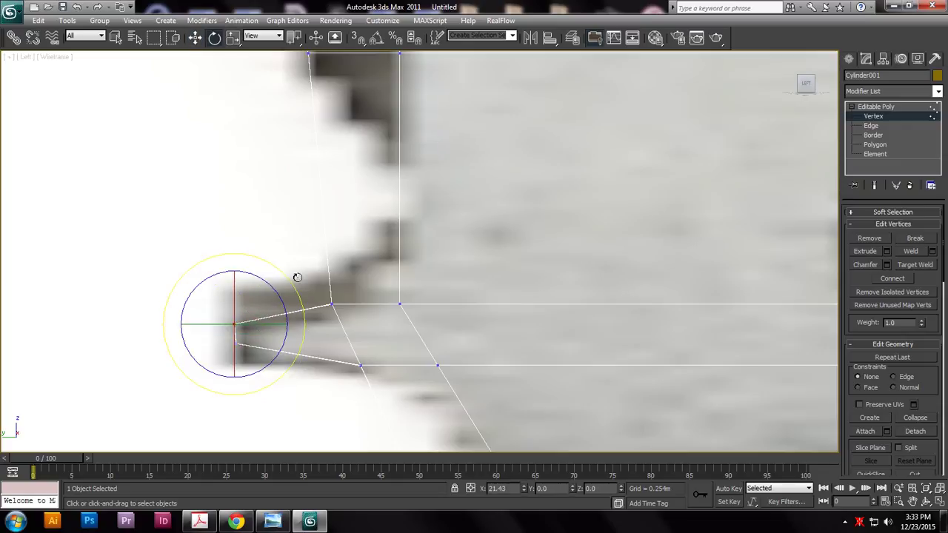
{"action": "left_click_drag", "start_coordinate": [394, 381], "coordinate": [392, 381]}
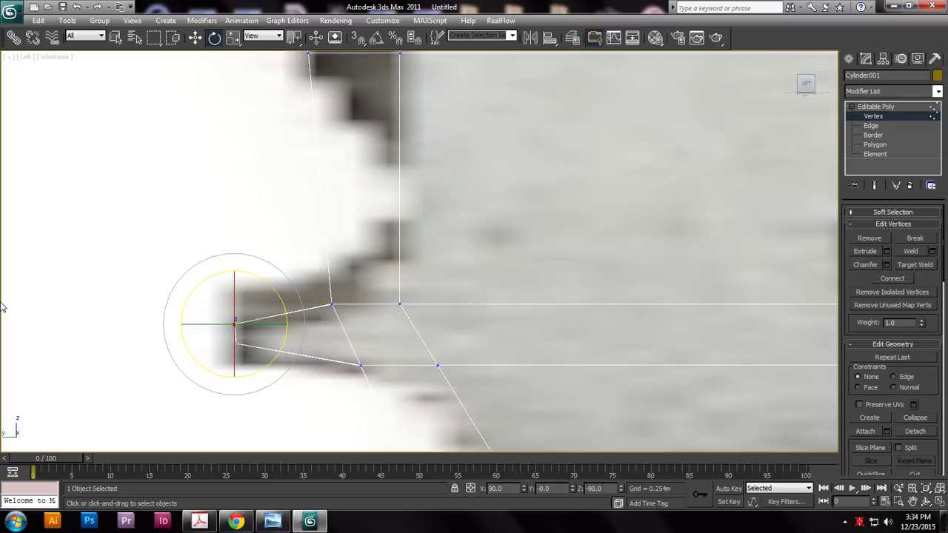
- Connect the receiver's vertical edges behind the trigger opening with 1 segment, pinch 36 and slide -3
{"action": "scroll", "coordinate": [223, 307], "scroll_direction": "down", "scroll_amount": 3}
{"action": "middle_click_drag", "start_coordinate": [468, 313], "coordinate": [381, 315]}
{"action": "scroll", "coordinate": [385, 314], "scroll_direction": "up", "scroll_amount": 1}
{"action": "middle_click_drag", "start_coordinate": [492, 218], "coordinate": [427, 254]}
{"action": "key", "text": "1"}
{"action": "left_click", "coordinate": [870, 125]}
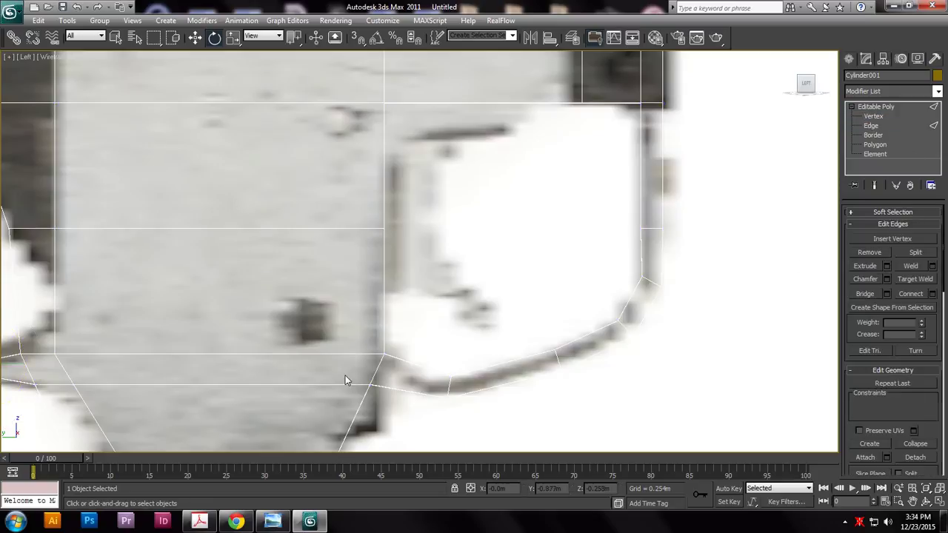
{"action": "double_click", "coordinate": [385, 289]}
{"action": "key", "text": "w"}
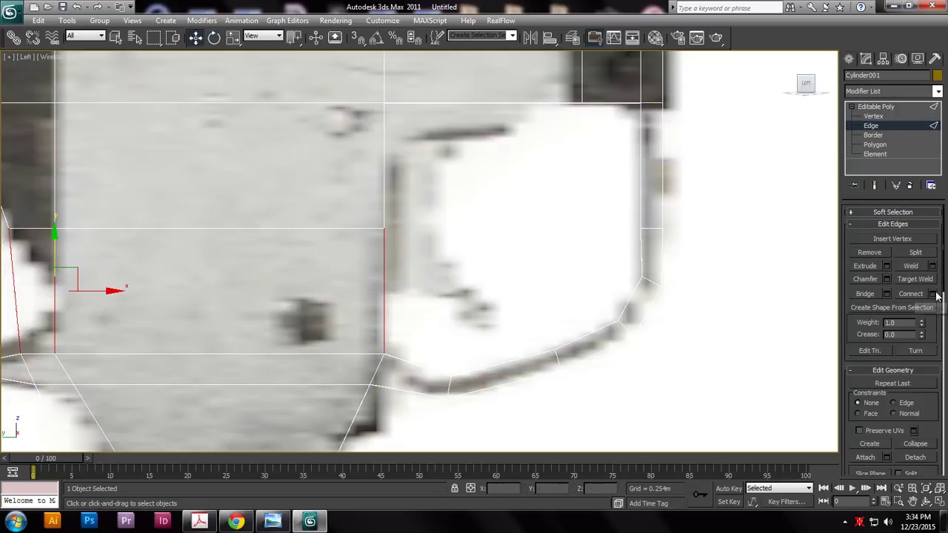
{"action": "left_click", "coordinate": [932, 293]}
{"action": "left_click_drag", "start_coordinate": [66, 316], "coordinate": [168, 331]}
{"action": "left_click_drag", "start_coordinate": [69, 331], "coordinate": [169, 347]}
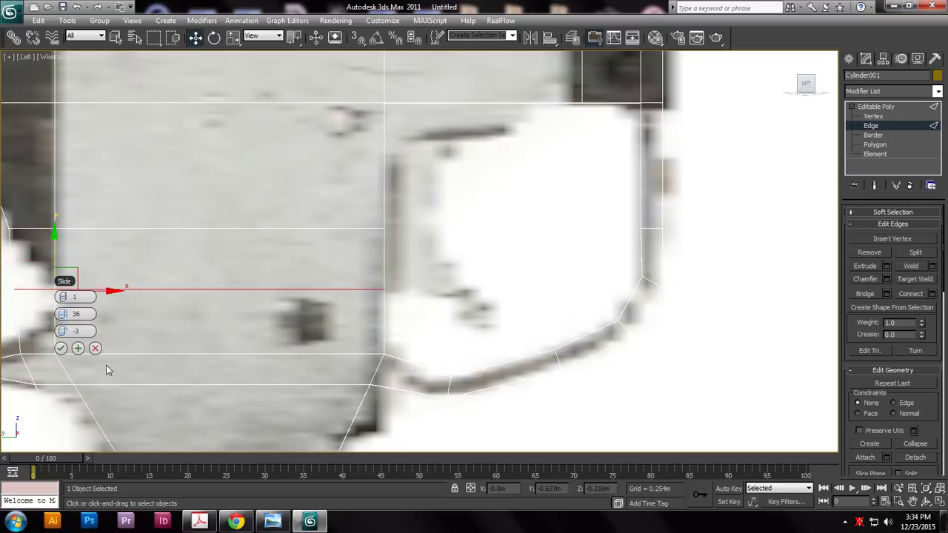
{"action": "left_click", "coordinate": [61, 348]}
- Extrude the receiver's front polygons above the new edge line into the trigger guard opening, out to the reference edge
{"action": "left_click", "coordinate": [875, 145]}
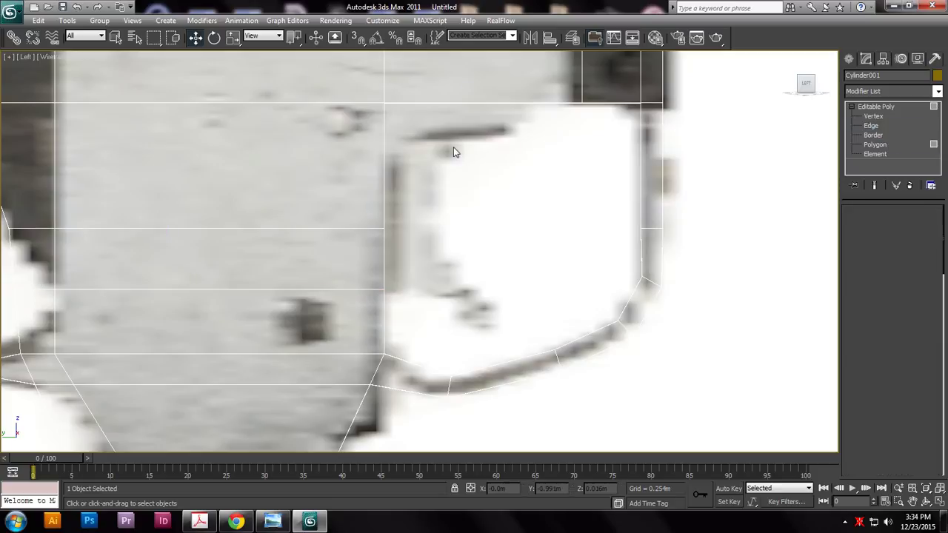
{"action": "left_click", "coordinate": [355, 256]}
{"action": "scroll", "coordinate": [355, 255], "scroll_direction": "down", "scroll_amount": 3}
{"action": "left_click_drag", "start_coordinate": [199, 307], "coordinate": [370, 221], "text": "alt"}
{"action": "scroll", "coordinate": [511, 231], "scroll_direction": "up", "scroll_amount": 2}
{"action": "middle_click_drag", "start_coordinate": [595, 238], "coordinate": [543, 241]}
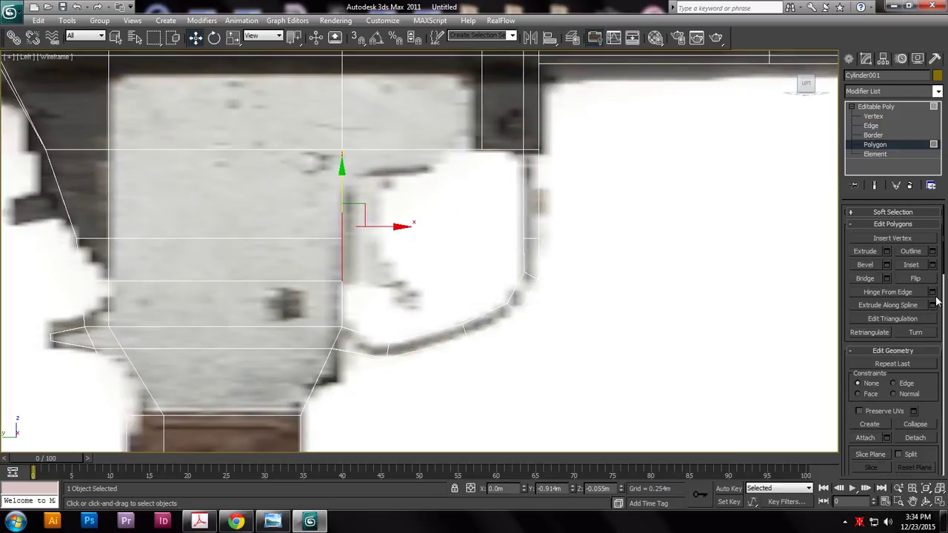
{"action": "left_click", "coordinate": [886, 251]}
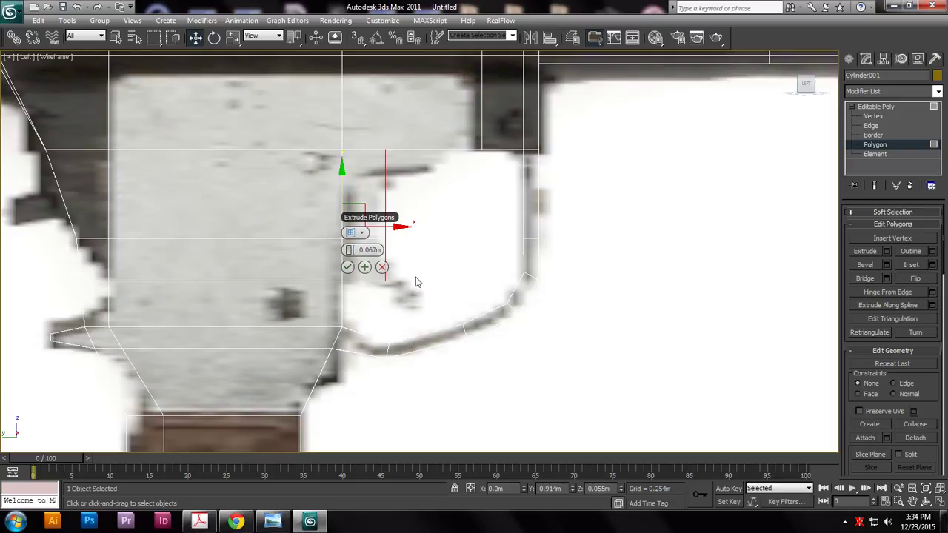
{"action": "mouse_move", "coordinate": [348, 252]}
{"action": "left_mouse_down"}
{"action": "mouse_move", "coordinate": [333, 251]}
{"action": "mouse_move", "coordinate": [342, 250]}
{"action": "left_mouse_up"}
{"action": "left_click", "coordinate": [349, 268]}
- Move the extruded block's lower front vertices inward and its middle front vertices slightly down to form a sloped lower face
{"action": "scroll", "coordinate": [439, 308], "scroll_direction": "up", "scroll_amount": 5}
{"action": "middle_click_drag", "start_coordinate": [439, 308], "coordinate": [511, 308]}
{"action": "key", "text": "1"}
{"action": "left_click_drag", "start_coordinate": [364, 321], "coordinate": [426, 372]}
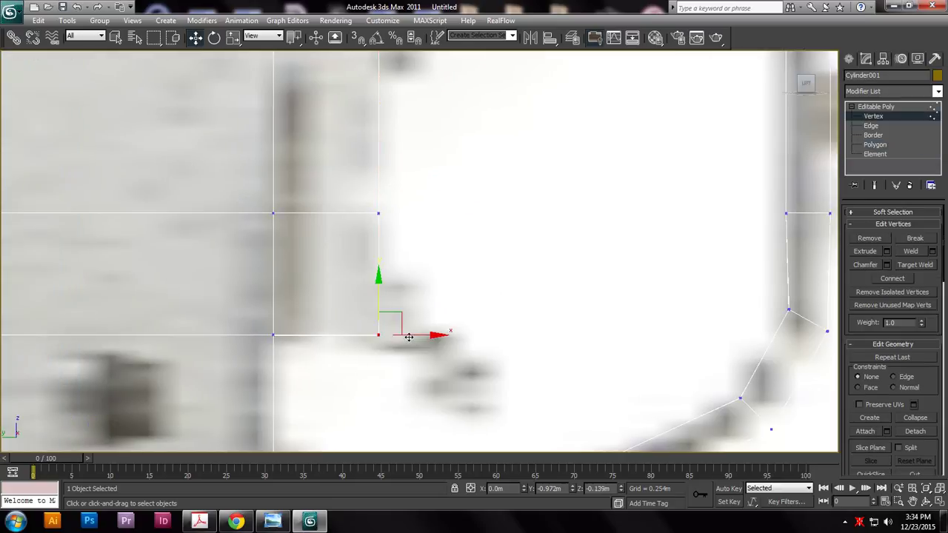
{"action": "left_click_drag", "start_coordinate": [398, 314], "coordinate": [364, 311]}
{"action": "left_click_drag", "start_coordinate": [353, 194], "coordinate": [398, 235]}
{"action": "left_click_drag", "start_coordinate": [383, 180], "coordinate": [416, 232]}
- Extrude the block's sloped lower face toward the reference trigger tip, then shrink and rotate its end face
{"action": "left_click", "coordinate": [876, 144]}
{"action": "left_click", "coordinate": [404, 296]}
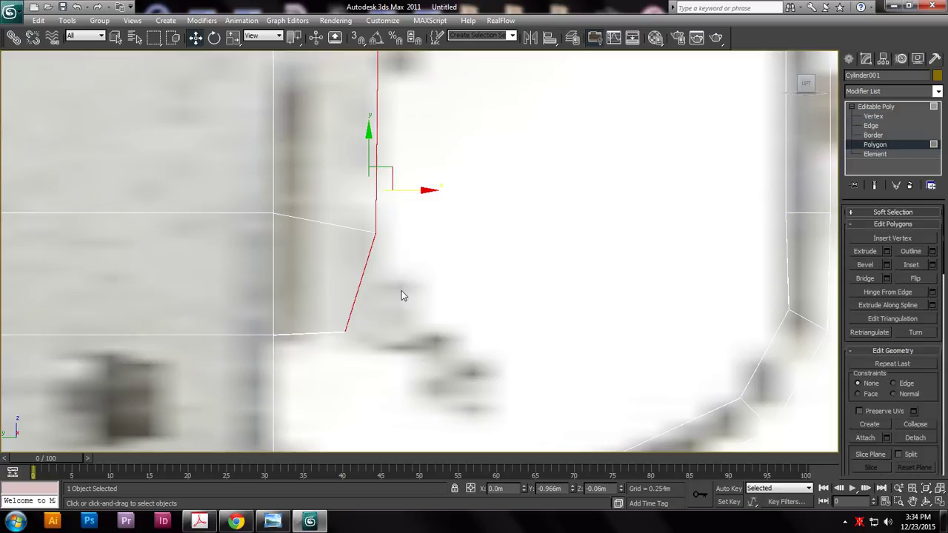
{"action": "left_click_drag", "start_coordinate": [499, 164], "coordinate": [255, 171], "text": "alt"}
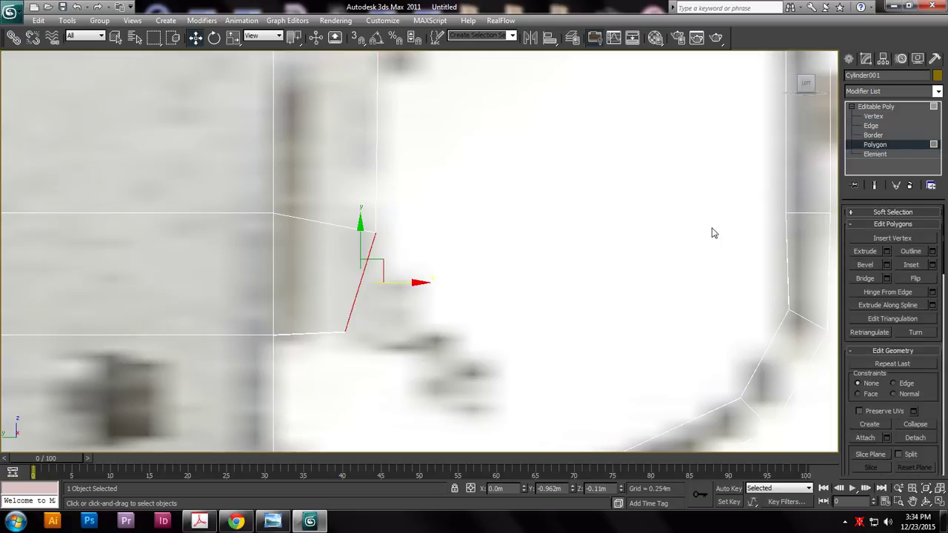
{"action": "left_click", "coordinate": [887, 251]}
{"action": "left_click", "coordinate": [365, 324]}
{"action": "left_click_drag", "start_coordinate": [485, 293], "coordinate": [502, 358]}
{"action": "scroll", "coordinate": [501, 358], "scroll_direction": "down", "scroll_amount": 3}
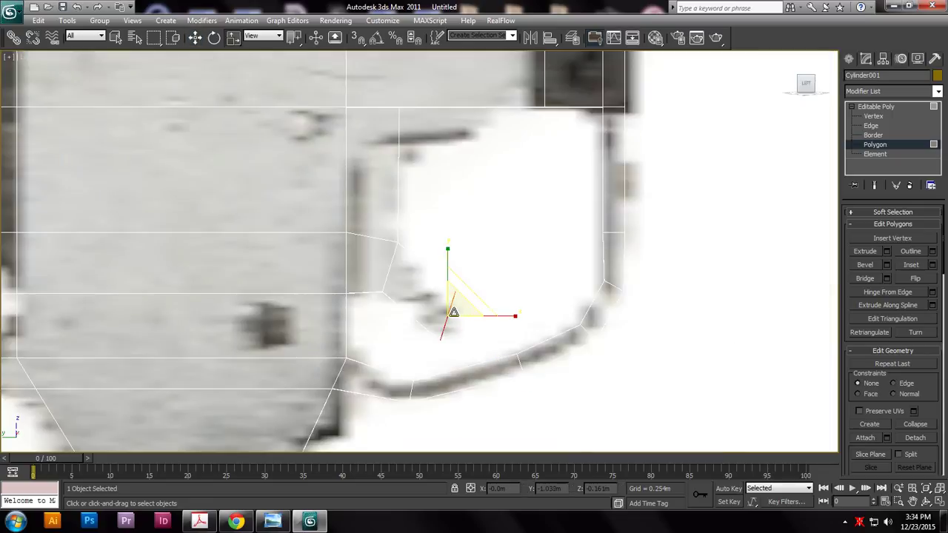
{"action": "key", "text": "e"}
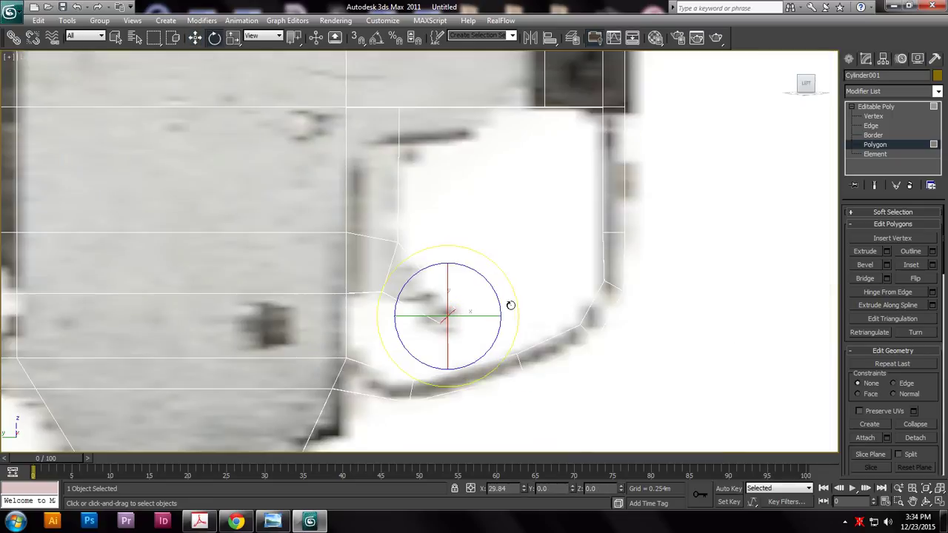
- Select the polygons on one side of the handle in perspective, including the slanted section under the receiver and the narrow rear strip
{"action": "scroll", "coordinate": [522, 317], "scroll_direction": "down", "scroll_amount": 4}
{"action": "middle_click_drag", "start_coordinate": [539, 316], "coordinate": [593, 269]}
{"action": "scroll", "coordinate": [546, 338], "scroll_direction": "down", "scroll_amount": 5}
{"action": "scroll", "coordinate": [558, 272], "scroll_direction": "up", "scroll_amount": 2}
{"action": "key", "text": "alt+w"}
{"action": "key", "text": "alt+w"}
{"action": "middle_click_drag", "start_coordinate": [608, 379], "coordinate": [473, 304], "text": "alt"}
{"action": "scroll", "coordinate": [613, 362], "scroll_direction": "up", "scroll_amount": 4}
{"action": "scroll", "coordinate": [474, 305], "scroll_direction": "up", "scroll_amount": 2}
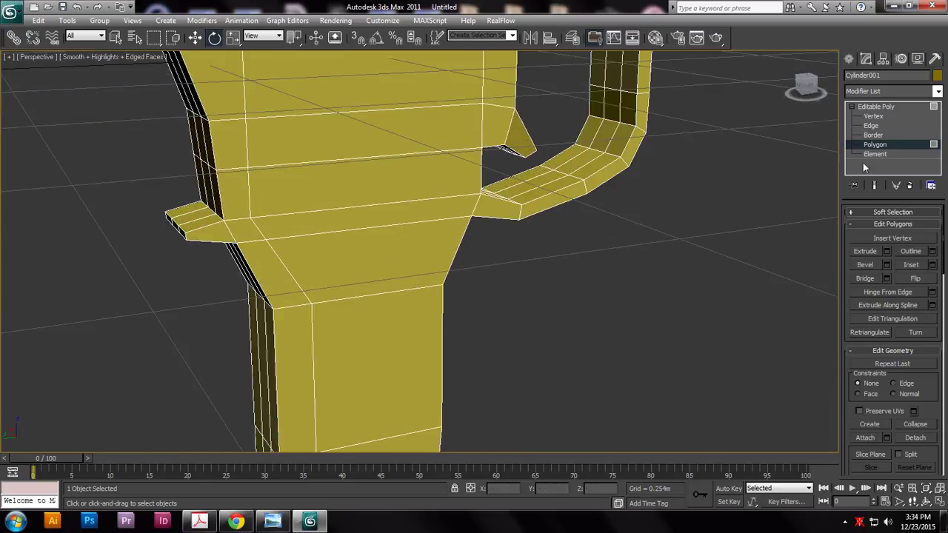
{"action": "left_click", "coordinate": [359, 271]}
{"action": "middle_click_drag", "start_coordinate": [471, 385], "coordinate": [585, 284]}
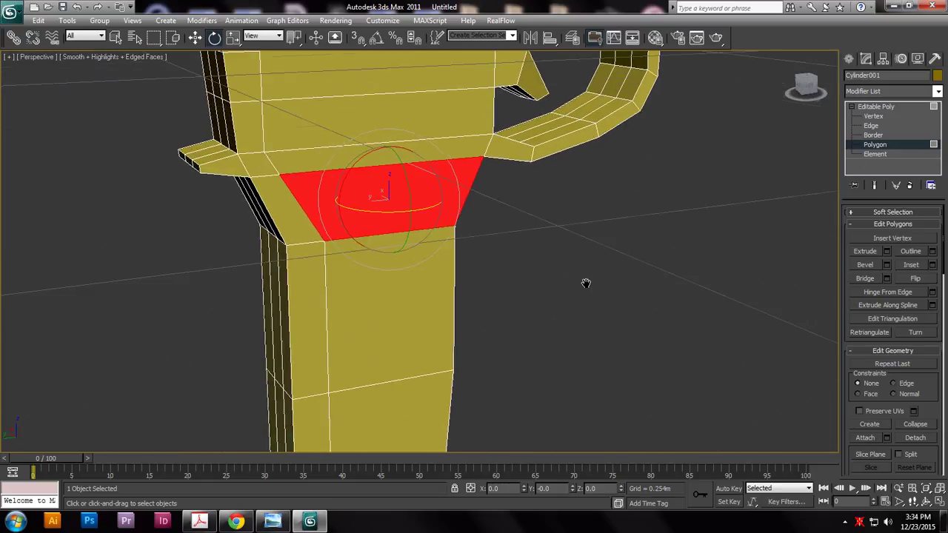
{"action": "left_click", "coordinate": [424, 308], "text": "ctrl"}
{"action": "scroll", "coordinate": [442, 409], "scroll_direction": "down", "scroll_amount": 3}
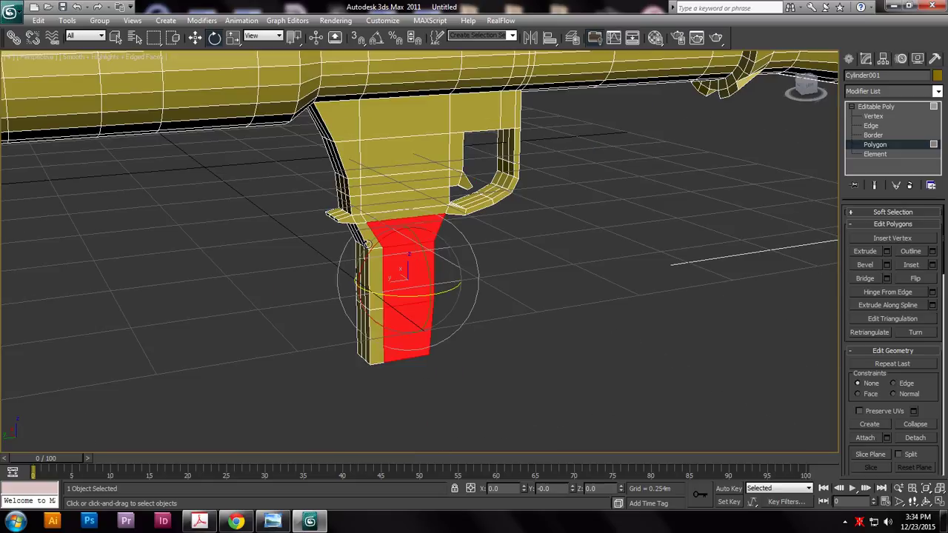
{"action": "left_click", "coordinate": [367, 285], "text": "ctrl"}
- Add the matching polygons on the opposite side of the handle to the selection
{"action": "scroll", "coordinate": [457, 360], "scroll_direction": "up", "scroll_amount": 3}
{"action": "middle_click_drag", "start_coordinate": [370, 331], "coordinate": [560, 235], "text": "alt"}
{"action": "scroll", "coordinate": [392, 234], "scroll_direction": "down", "scroll_amount": 5}
{"action": "middle_click_drag", "start_coordinate": [577, 286], "coordinate": [415, 229], "text": "alt"}
{"action": "left_click", "coordinate": [430, 282]}
{"action": "scroll", "coordinate": [466, 279], "scroll_direction": "up", "scroll_amount": 5}
{"action": "middle_click_drag", "start_coordinate": [466, 279], "coordinate": [525, 347], "text": "alt"}
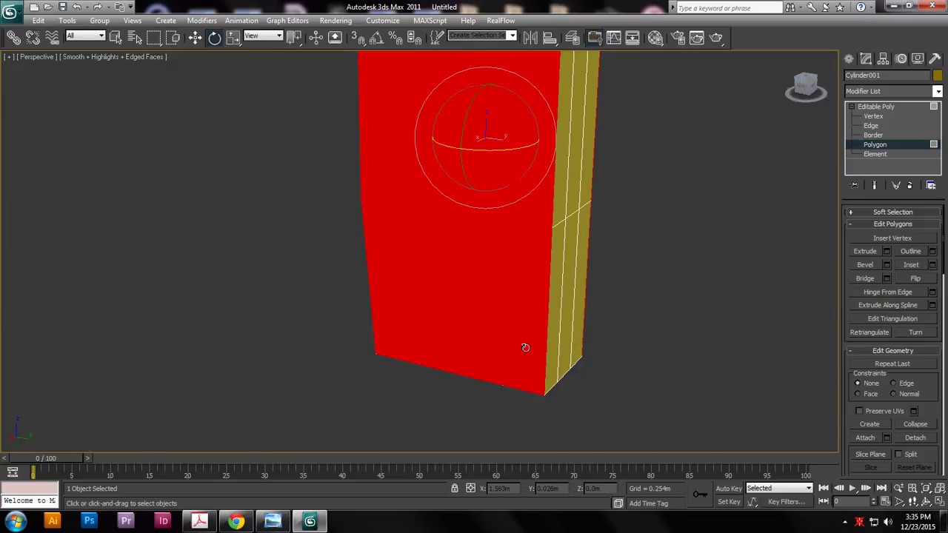
- Bevel both handle sides outward by a small height with a -0.025 m outline
{"action": "scroll", "coordinate": [525, 348], "scroll_direction": "down", "scroll_amount": 5}
{"action": "middle_click_drag", "start_coordinate": [582, 380], "coordinate": [629, 377], "text": "alt"}
{"action": "scroll", "coordinate": [476, 288], "scroll_direction": "up", "scroll_amount": 4}
{"action": "middle_click_drag", "start_coordinate": [629, 378], "coordinate": [568, 313]}
{"action": "left_click", "coordinate": [888, 265]}
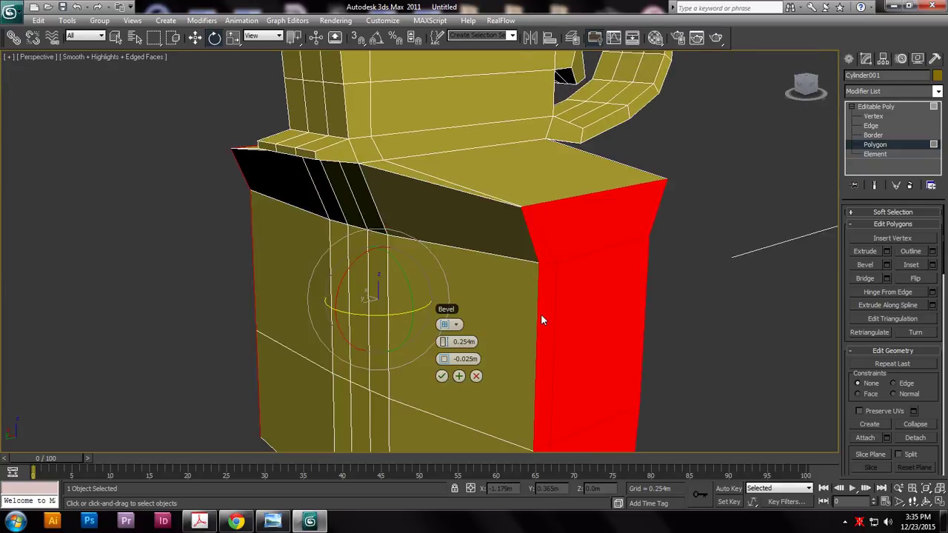
{"action": "left_click_drag", "start_coordinate": [442, 342], "coordinate": [399, 339]}
{"action": "left_click", "coordinate": [439, 378]}
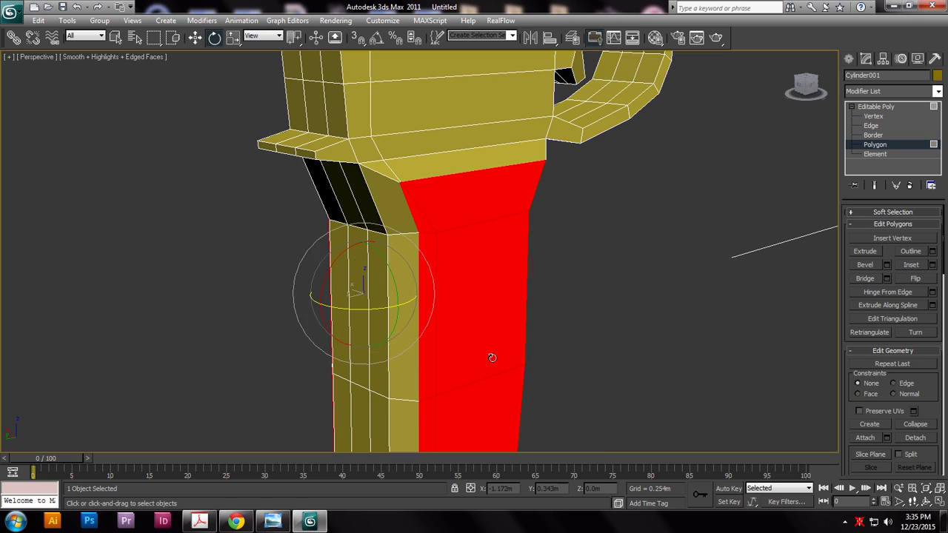
{"action": "left_click", "coordinate": [613, 293]}
- Select the tube's underside polygons directly above the front wooden grip in the side-view reference
{"action": "middle_click_drag", "start_coordinate": [613, 293], "coordinate": [622, 151], "text": "alt"}
{"action": "scroll", "coordinate": [616, 430], "scroll_direction": "up", "scroll_amount": 2}
{"action": "middle_click_drag", "start_coordinate": [538, 248], "coordinate": [551, 355], "text": "alt"}
{"action": "key", "text": "alt+w"}
{"action": "scroll", "coordinate": [247, 333], "scroll_direction": "up", "scroll_amount": 2}
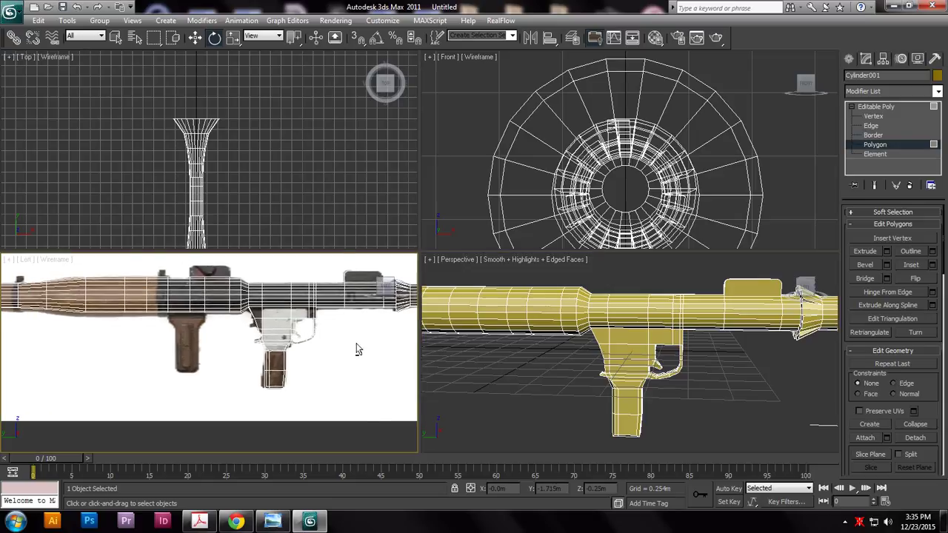
{"action": "key", "text": "alt+w"}
{"action": "scroll", "coordinate": [497, 363], "scroll_direction": "up", "scroll_amount": 10}
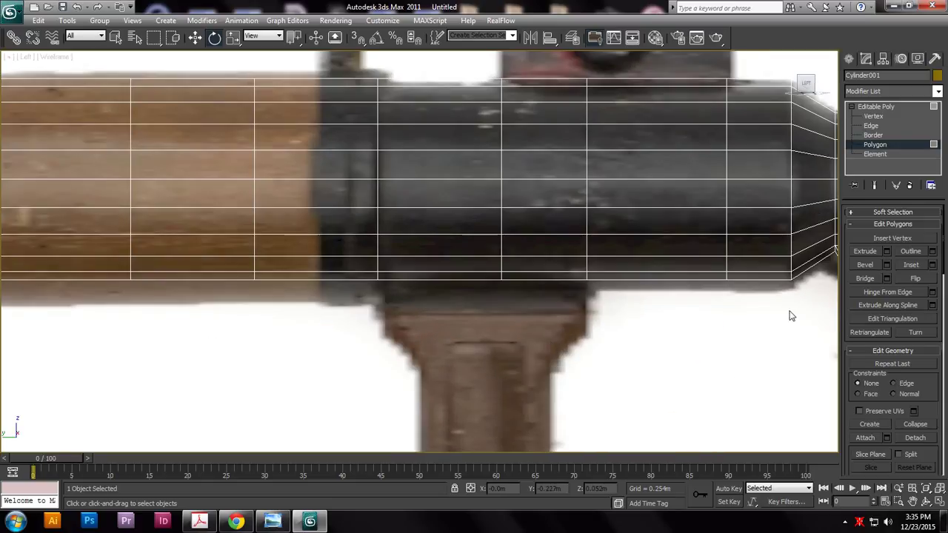
{"action": "scroll", "coordinate": [531, 277], "scroll_direction": "down", "scroll_amount": 8}
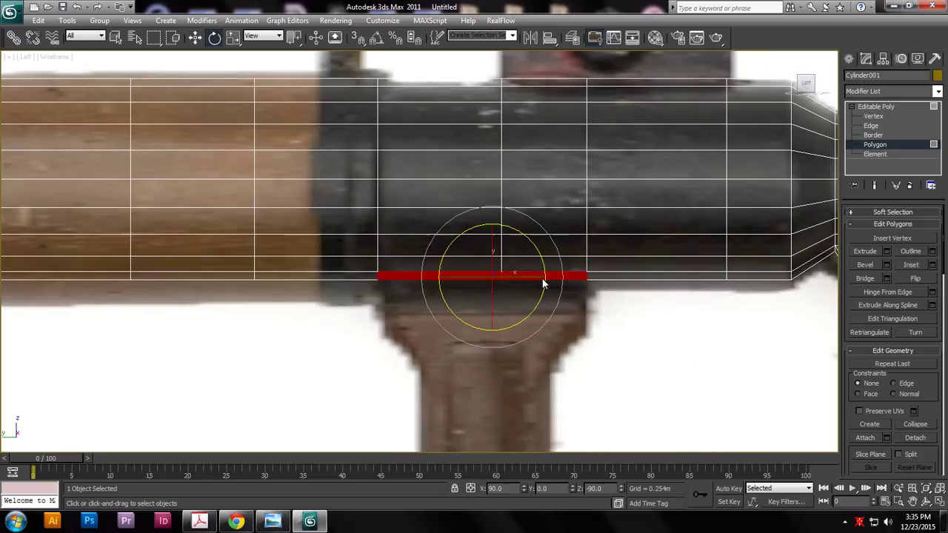
- Deselect the two off-centre polygons along one side of the tube's underside selection
{"action": "key", "text": "alt+w"}
{"action": "middle_click", "coordinate": [573, 388]}
{"action": "key", "text": "z"}
{"action": "mouse_move", "coordinate": [567, 387]}
{"action": "middle_mouse_down", "text": "alt"}
{"action": "mouse_move", "coordinate": [423, 313]}
{"action": "mouse_move", "coordinate": [396, 313]}
{"action": "mouse_move", "coordinate": [602, 340]}
{"action": "mouse_move", "coordinate": [589, 296]}
{"action": "middle_mouse_up", "text": "alt"}
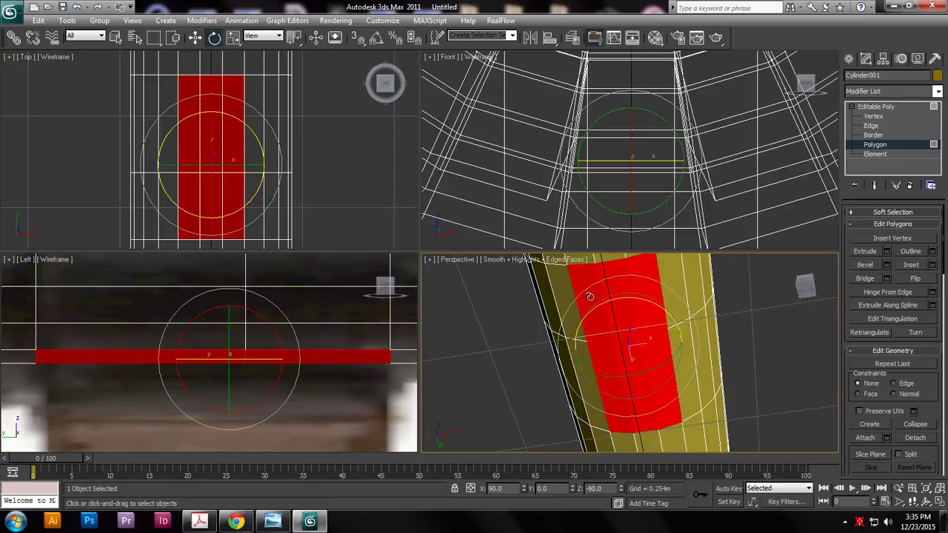
{"action": "left_click", "coordinate": [579, 291], "text": "alt"}
{"action": "left_click", "coordinate": [599, 354], "text": "alt"}
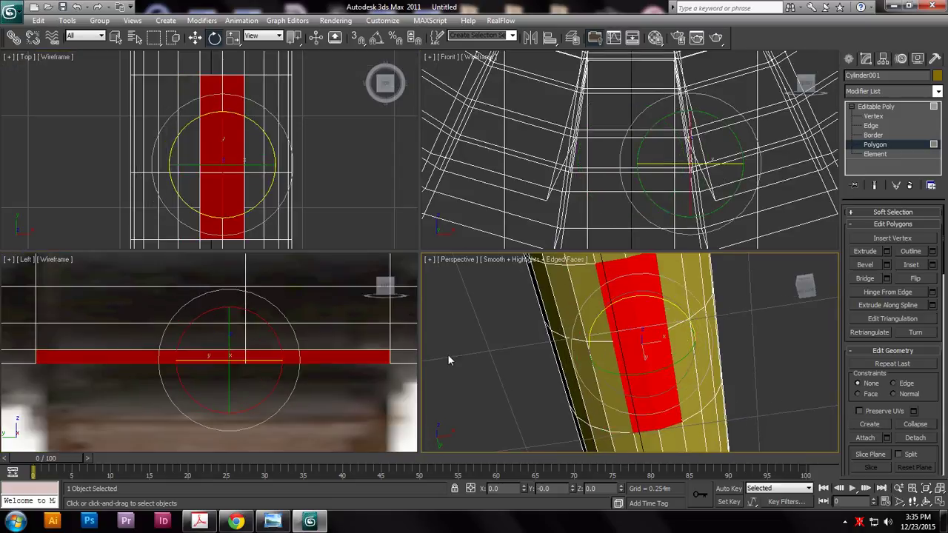
{"action": "key", "text": "alt+w"}
{"action": "key", "text": "alt+w"}
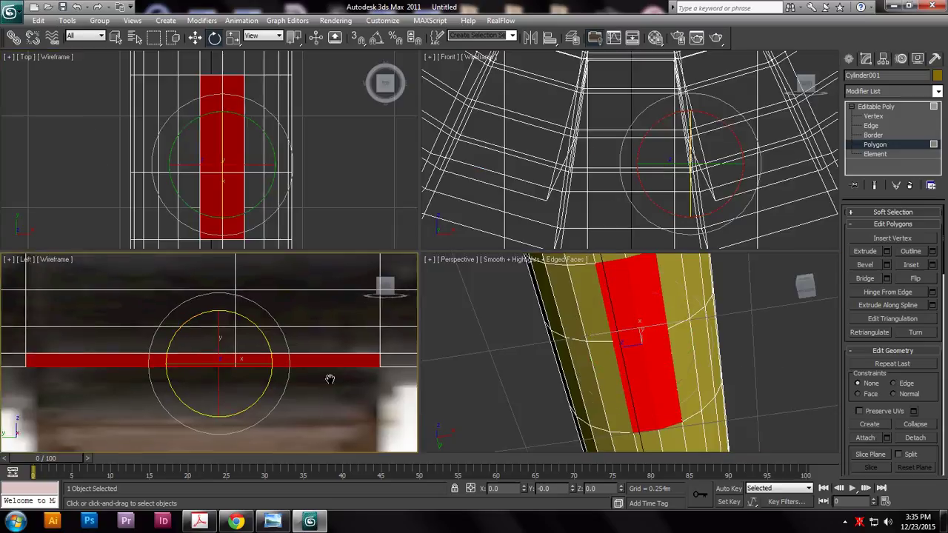
- Extrude the selected underside polygons down to the start of the front wooden grip in the side-view reference
{"action": "middle_click_drag", "start_coordinate": [346, 374], "coordinate": [290, 374]}
{"action": "key", "text": "alt+w"}
{"action": "scroll", "coordinate": [321, 357], "scroll_direction": "down", "scroll_amount": 2}
{"action": "middle_click_drag", "start_coordinate": [640, 388], "coordinate": [592, 373]}
{"action": "key", "text": "w"}
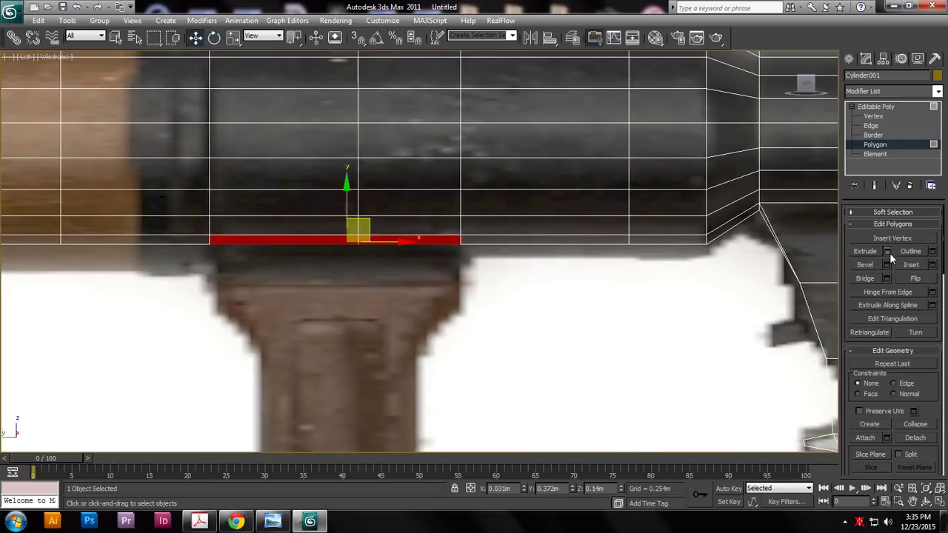
{"action": "left_click", "coordinate": [887, 251]}
{"action": "left_click_drag", "start_coordinate": [353, 261], "coordinate": [349, 296]}
{"action": "left_click", "coordinate": [352, 283]}
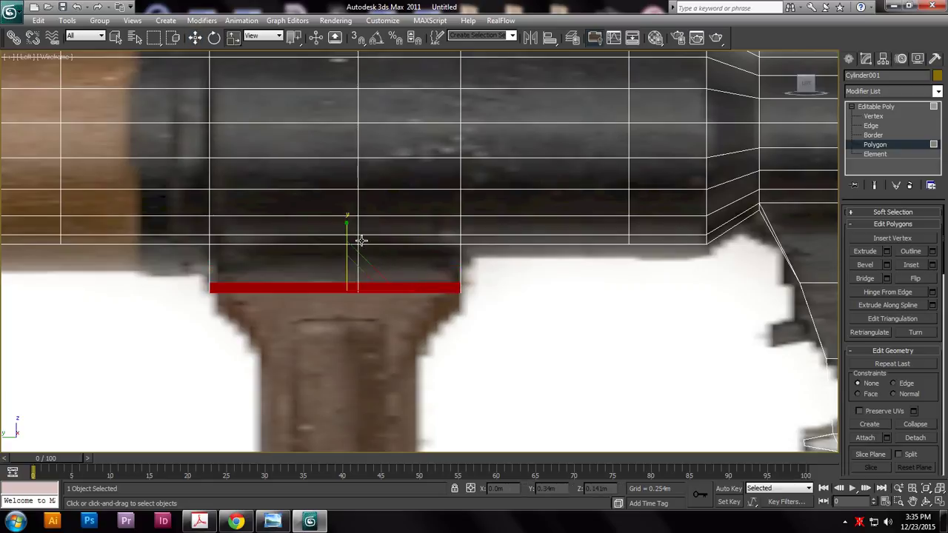
- Flatten the extruded underside face to a level plane and lower it to where the grip starts to taper
{"action": "left_click_drag", "start_coordinate": [345, 224], "coordinate": [563, 358]}
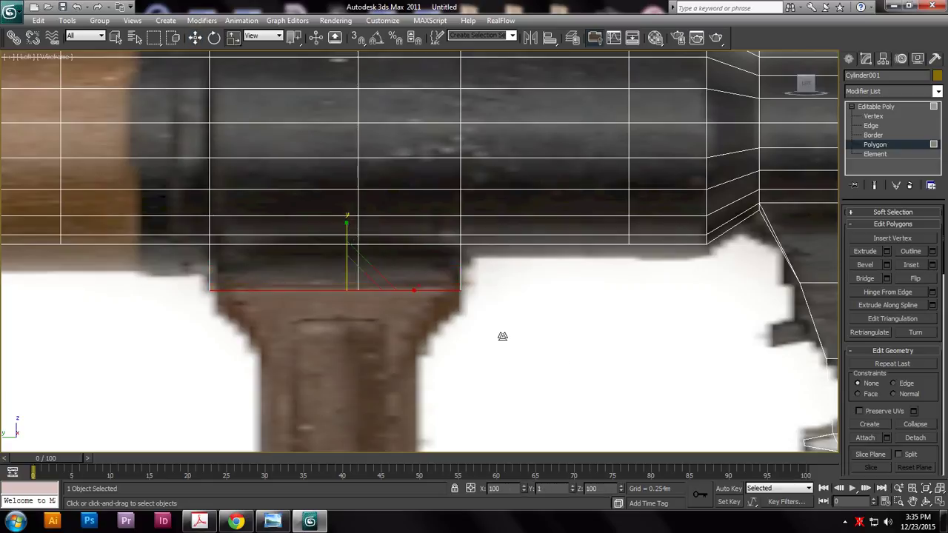
{"action": "key", "text": "w"}
{"action": "left_click_drag", "start_coordinate": [348, 235], "coordinate": [351, 257]}
- Extrude the grip's bottom face 0.089 m and scale it down to the width of the wooden grip
{"action": "left_click", "coordinate": [886, 252]}
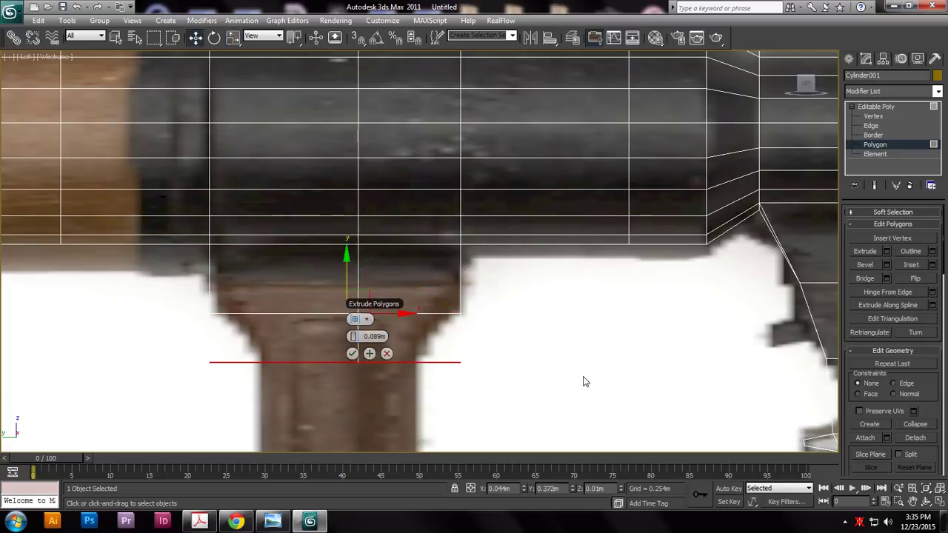
{"action": "left_click", "coordinate": [351, 354]}
{"action": "key", "text": "r"}
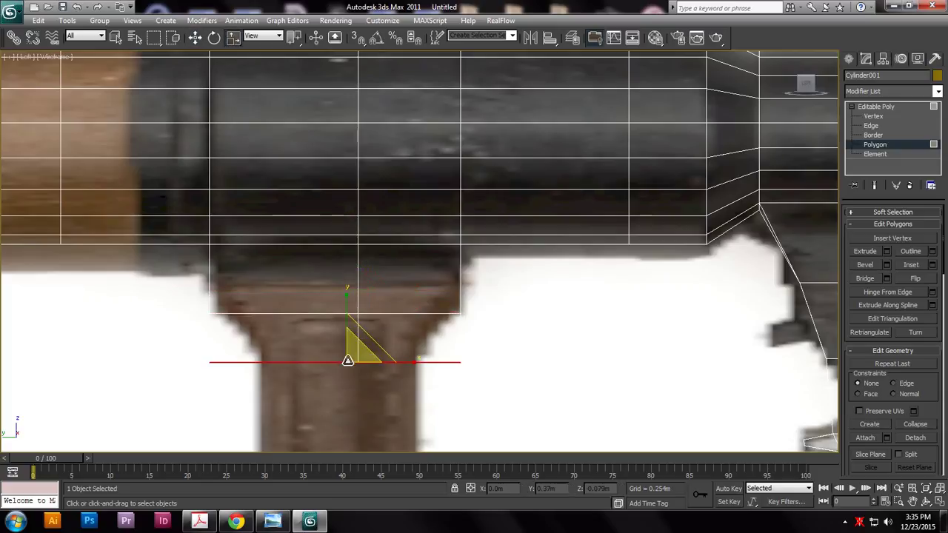
{"action": "left_click_drag", "start_coordinate": [332, 348], "coordinate": [371, 396]}
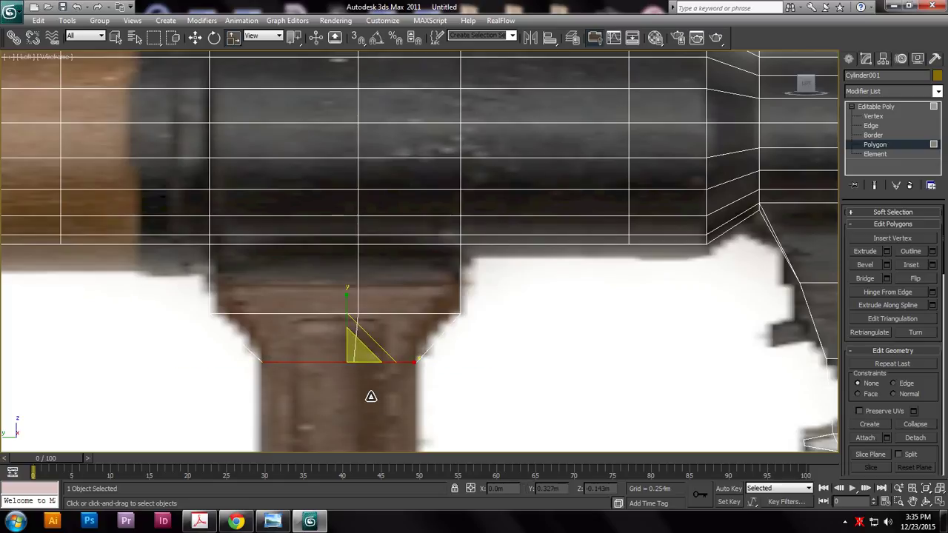
- Extrude the front grip down to the bottom of its reference in two segments, the lower one 0.208 m
{"action": "scroll", "coordinate": [597, 360], "scroll_direction": "down", "scroll_amount": 5}
{"action": "key", "text": "w"}
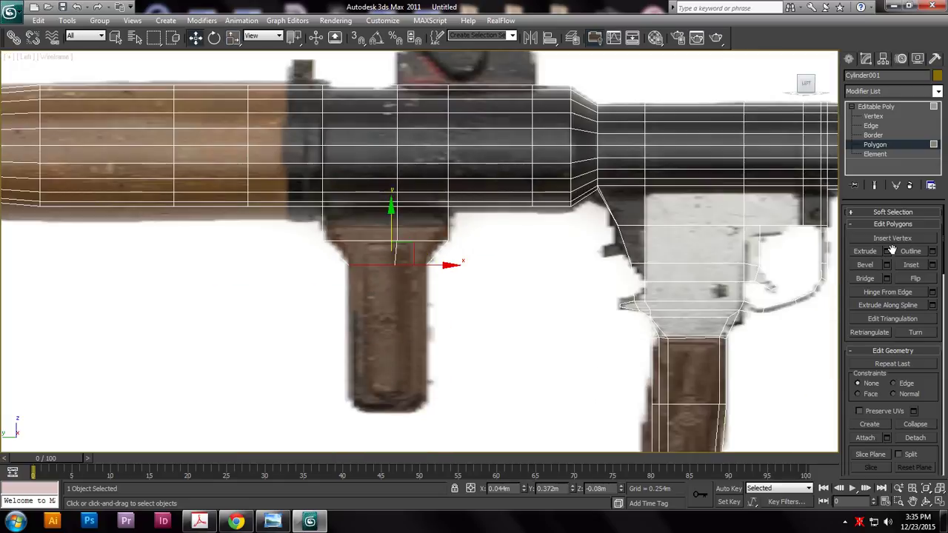
{"action": "left_click", "coordinate": [887, 251]}
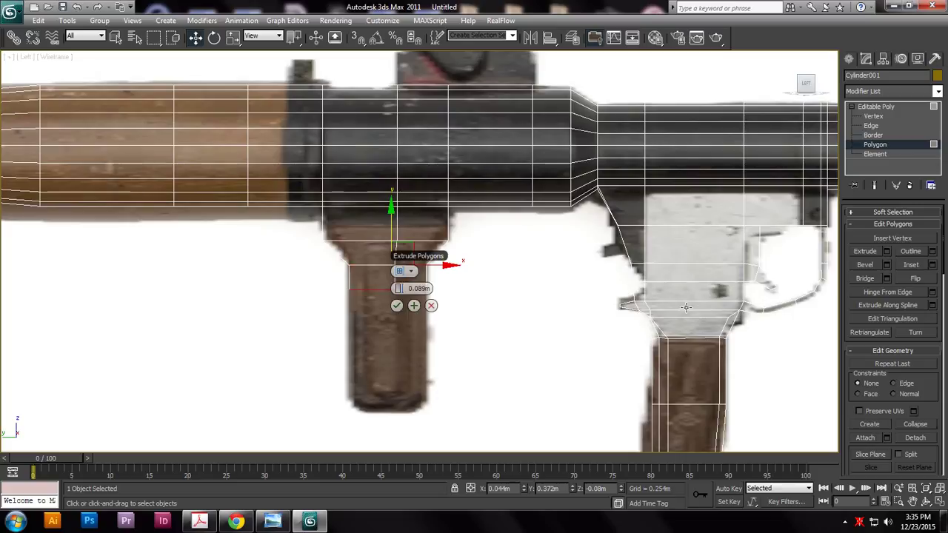
{"action": "left_click_drag", "start_coordinate": [456, 297], "coordinate": [457, 298]}
{"action": "left_click", "coordinate": [415, 305]}
{"action": "left_click_drag", "start_coordinate": [400, 368], "coordinate": [374, 365]}
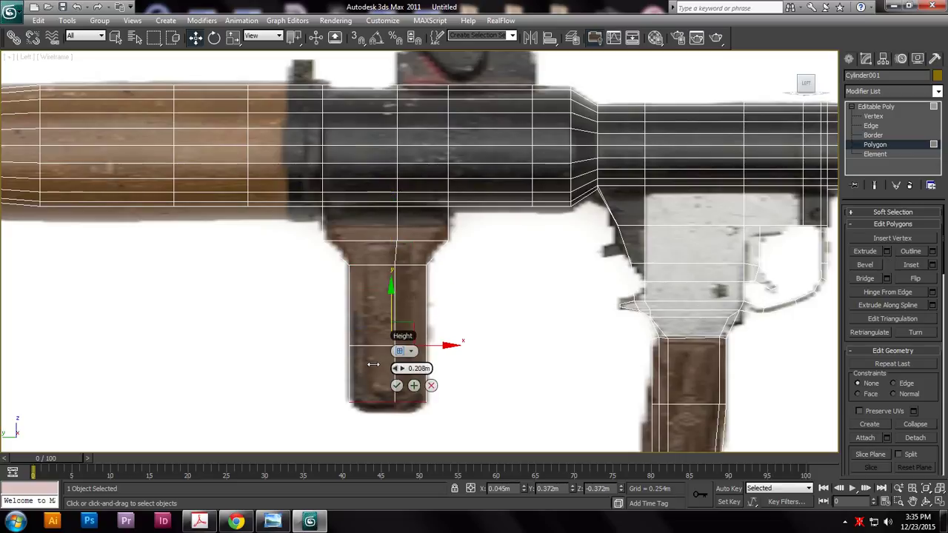
{"action": "left_click", "coordinate": [399, 387]}
- Select the four polygons on one broad side of the front grip below the taper
{"action": "key", "text": "alt+w"}
{"action": "middle_click_drag", "start_coordinate": [585, 377], "coordinate": [546, 266], "text": "alt"}
{"action": "key", "text": "alt+w"}
{"action": "scroll", "coordinate": [533, 377], "scroll_direction": "down", "scroll_amount": 4}
{"action": "scroll", "coordinate": [657, 422], "scroll_direction": "down", "scroll_amount": 5}
{"action": "scroll", "coordinate": [524, 382], "scroll_direction": "up", "scroll_amount": 6}
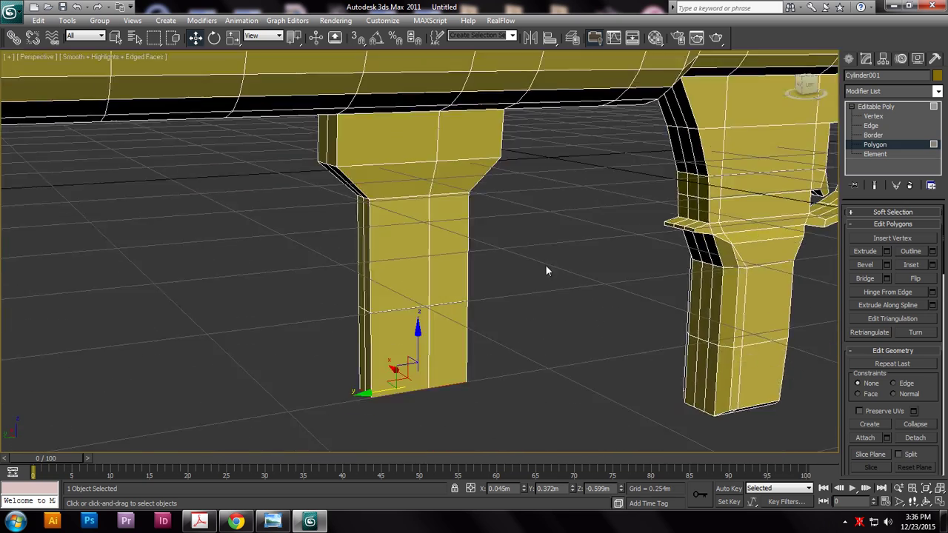
{"action": "key", "text": "alt+w"}
{"action": "middle_click_drag", "start_coordinate": [305, 379], "coordinate": [288, 340]}
{"action": "key", "text": "alt+w"}
{"action": "scroll", "coordinate": [496, 323], "scroll_direction": "up", "scroll_amount": 4}
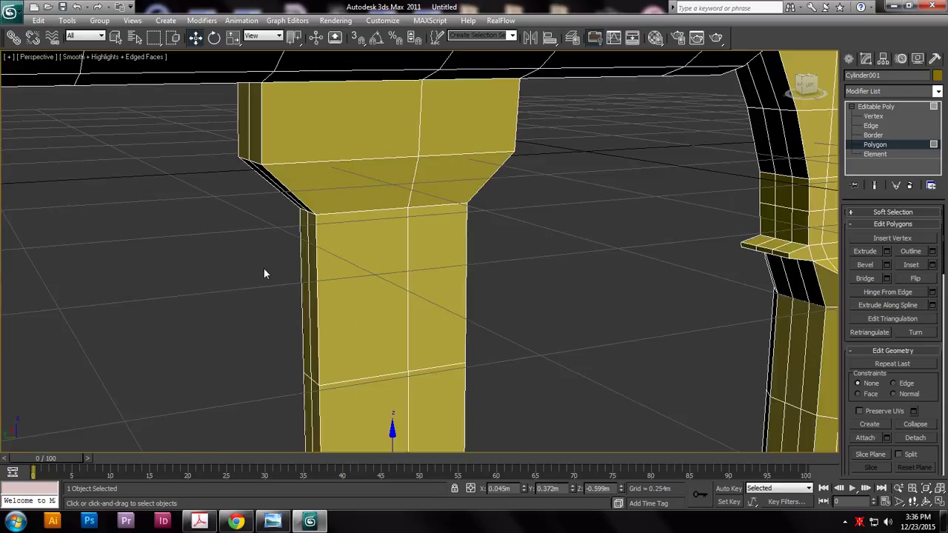
{"action": "left_click", "coordinate": [368, 278]}
{"action": "left_click", "coordinate": [441, 278], "text": "ctrl"}
{"action": "left_click", "coordinate": [444, 382], "text": "ctrl"}
{"action": "left_click", "coordinate": [396, 396], "text": "ctrl"}
- Add the front grip's opposite-side polygons to the selection and bevel both sides outward by 0.036 m with a -0.025 m outline
{"action": "middle_click_drag", "start_coordinate": [349, 370], "coordinate": [508, 354], "text": "alt"}
{"action": "left_click", "coordinate": [404, 293], "text": "ctrl"}
{"action": "left_click", "coordinate": [374, 296], "text": "ctrl"}
{"action": "middle_click_drag", "start_coordinate": [377, 297], "coordinate": [479, 345], "text": "alt"}
{"action": "left_click", "coordinate": [459, 352], "text": "ctrl"}
{"action": "left_click", "coordinate": [413, 328], "text": "ctrl"}
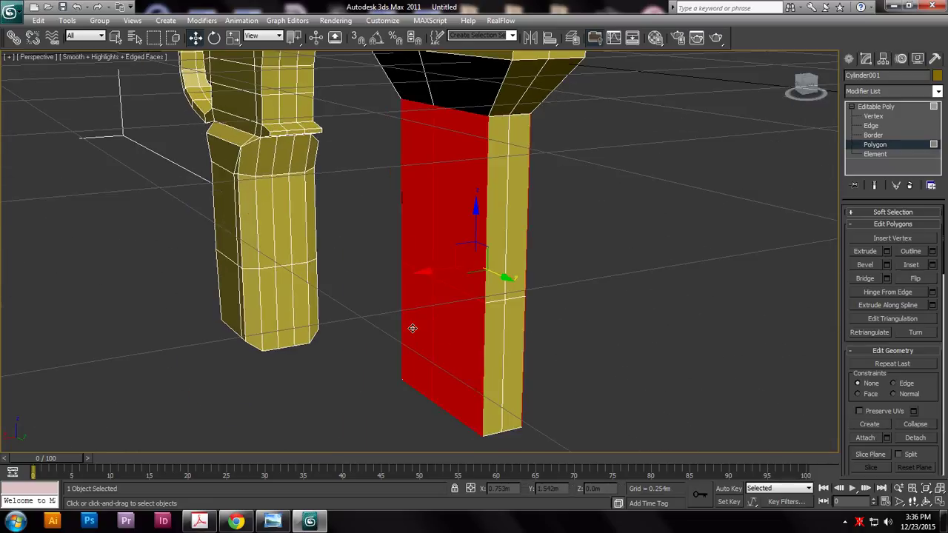
{"action": "left_click", "coordinate": [887, 265]}
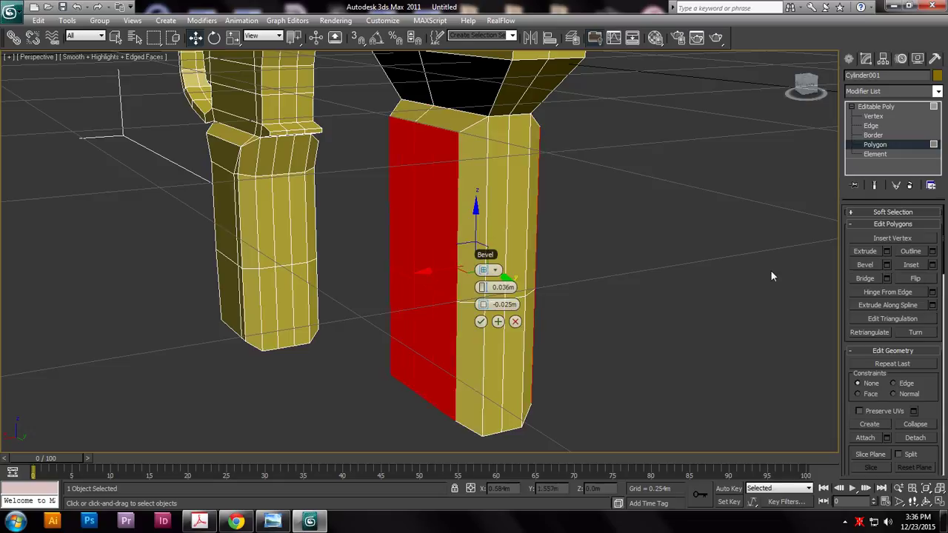
{"action": "left_click", "coordinate": [481, 321]}
- Select the tube's top polygons directly beneath the sight block above the front grip in the side-view reference
{"action": "middle_click_drag", "start_coordinate": [677, 313], "coordinate": [637, 363], "text": "alt"}
{"action": "key", "text": "alt+w"}
{"action": "middle_click_drag", "start_coordinate": [234, 378], "coordinate": [248, 406]}
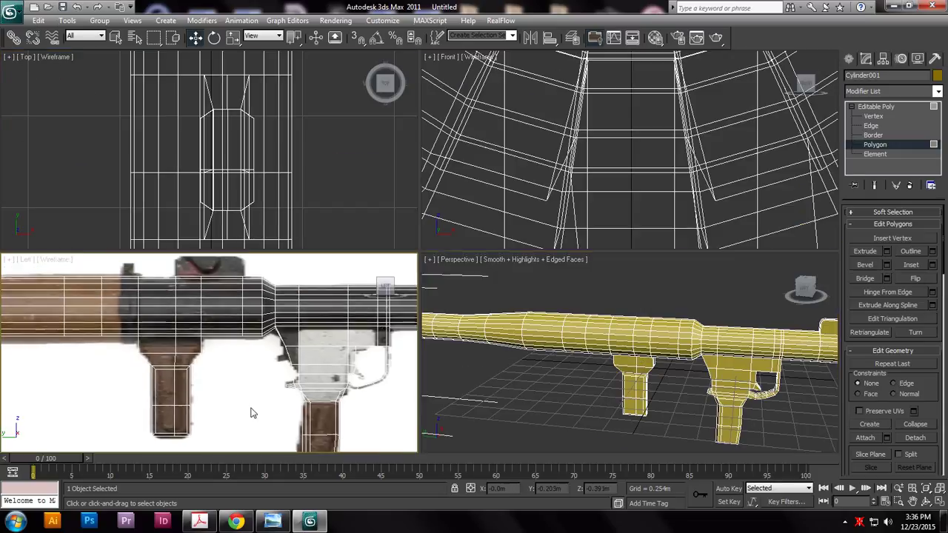
{"action": "key", "text": "alt+w"}
{"action": "scroll", "coordinate": [296, 393], "scroll_direction": "up", "scroll_amount": 4}
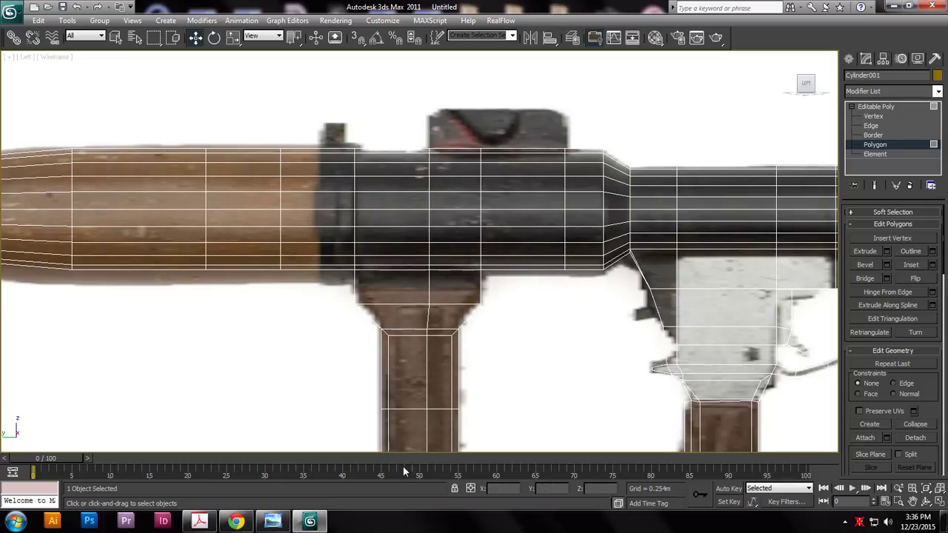
{"action": "scroll", "coordinate": [281, 362], "scroll_direction": "down", "scroll_amount": 5}
{"action": "scroll", "coordinate": [459, 375], "scroll_direction": "up", "scroll_amount": 2}
{"action": "middle_click_drag", "start_coordinate": [518, 361], "coordinate": [242, 349]}
{"action": "scroll", "coordinate": [644, 298], "scroll_direction": "up", "scroll_amount": 2}
{"action": "middle_click_drag", "start_coordinate": [648, 298], "coordinate": [412, 306]}
{"action": "scroll", "coordinate": [346, 313], "scroll_direction": "up", "scroll_amount": 2}
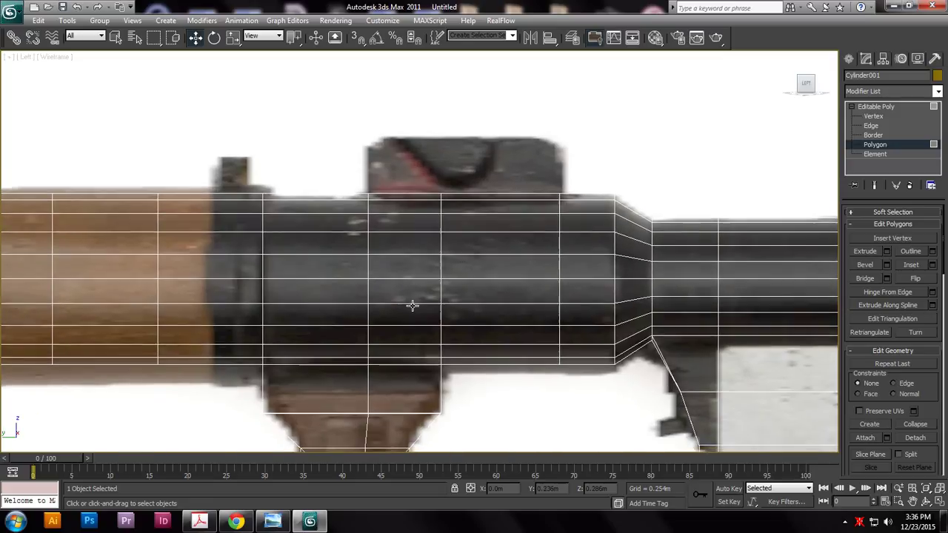
{"action": "middle_click_drag", "start_coordinate": [496, 273], "coordinate": [371, 336]}
{"action": "scroll", "coordinate": [370, 336], "scroll_direction": "up", "scroll_amount": 2}
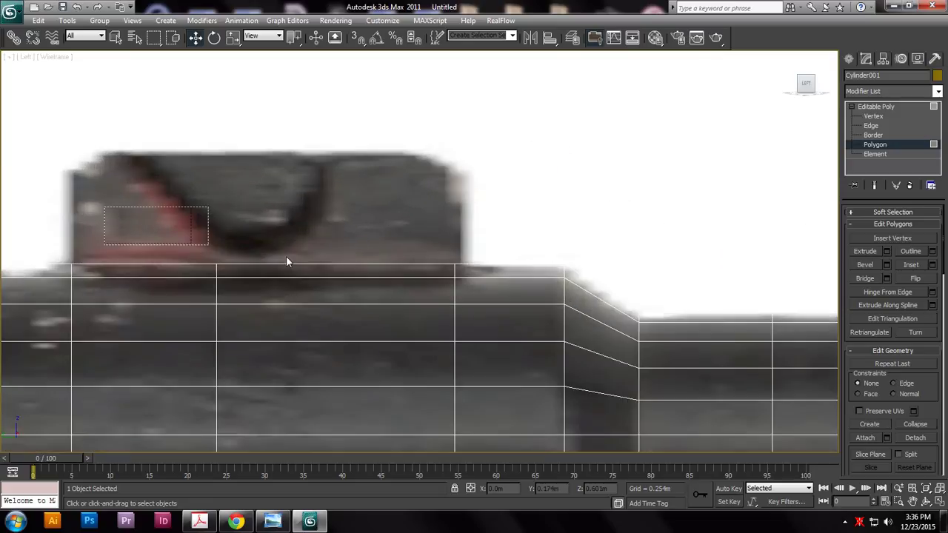
{"action": "left_click", "coordinate": [439, 270]}
- Deselect the off-centre polygons along one side of the tube's top selection
{"action": "key", "text": "alt+w"}
{"action": "middle_click_drag", "start_coordinate": [666, 312], "coordinate": [589, 326]}
{"action": "key", "text": "alt+w"}
{"action": "middle_click_drag", "start_coordinate": [589, 325], "coordinate": [544, 271], "text": "alt"}
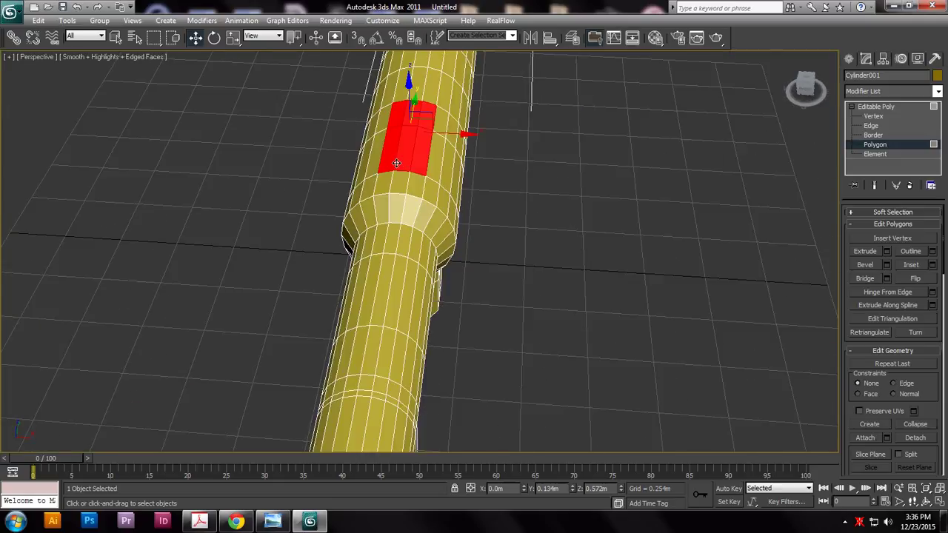
{"action": "middle_click_drag", "start_coordinate": [432, 168], "coordinate": [543, 197], "text": "alt"}
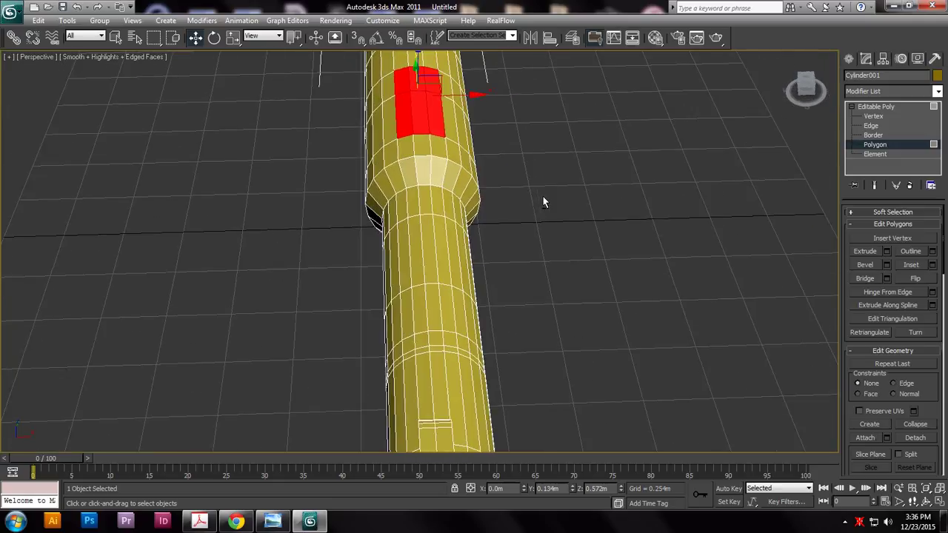
{"action": "left_click", "coordinate": [433, 125], "text": "alt"}
- Extrude the selected top polygons up to the height of the sight block in the side-view reference
{"action": "middle_click_drag", "start_coordinate": [499, 266], "coordinate": [582, 233], "text": "alt"}
{"action": "key", "text": "alt+w"}
{"action": "middle_click_drag", "start_coordinate": [361, 323], "coordinate": [321, 314]}
{"action": "key", "text": "alt+w"}
{"action": "left_click", "coordinate": [887, 252]}
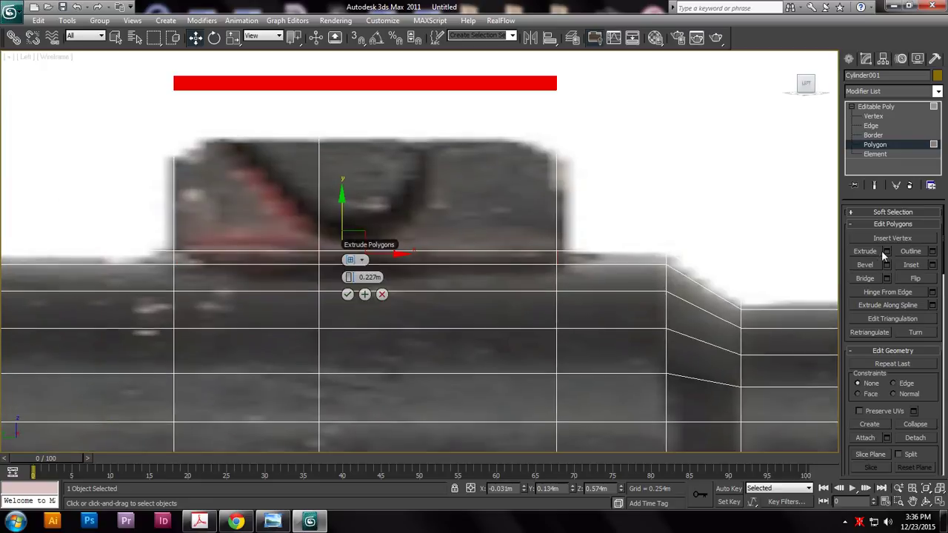
{"action": "mouse_move", "coordinate": [336, 277]}
{"action": "left_mouse_down"}
{"action": "mouse_move", "coordinate": [277, 271]}
{"action": "mouse_move", "coordinate": [326, 280]}
{"action": "left_mouse_up"}
{"action": "left_click", "coordinate": [347, 294]}
- Flatten the sight block's top face and lower it slightly to match the reference outline
{"action": "key", "text": "r"}
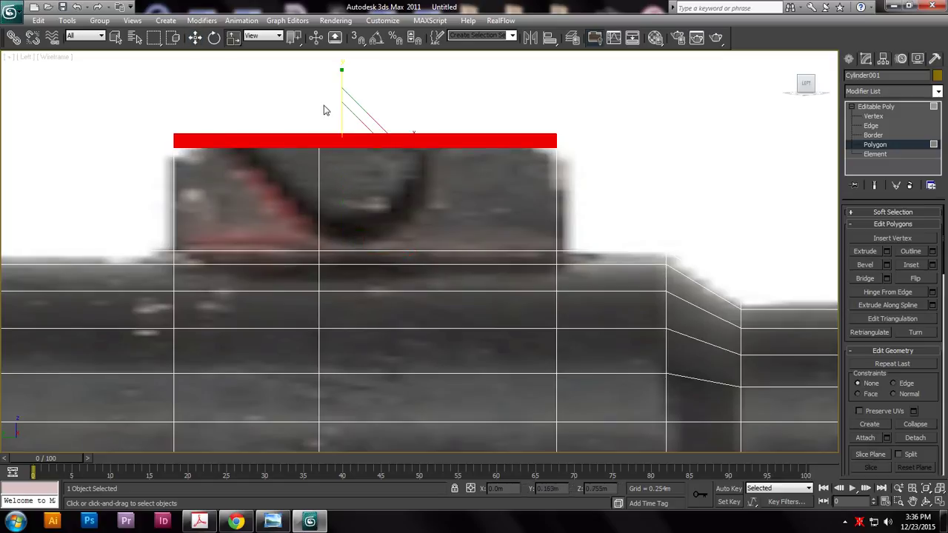
{"action": "left_click_drag", "start_coordinate": [342, 71], "coordinate": [487, 410]}
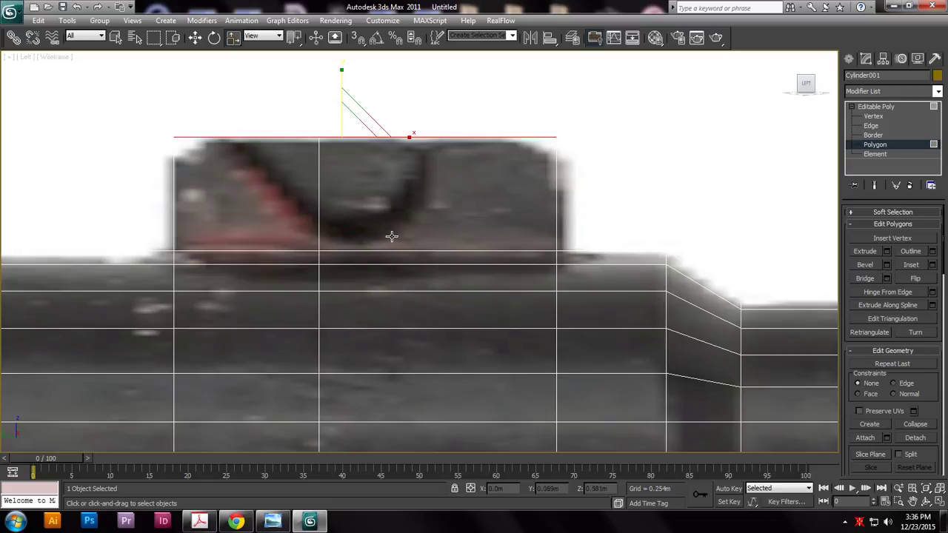
{"action": "scroll", "coordinate": [385, 266], "scroll_direction": "down", "scroll_amount": 2}
{"action": "scroll", "coordinate": [393, 252], "scroll_direction": "up", "scroll_amount": 2}
{"action": "key", "text": "w"}
{"action": "left_click_drag", "start_coordinate": [342, 145], "coordinate": [344, 151]}
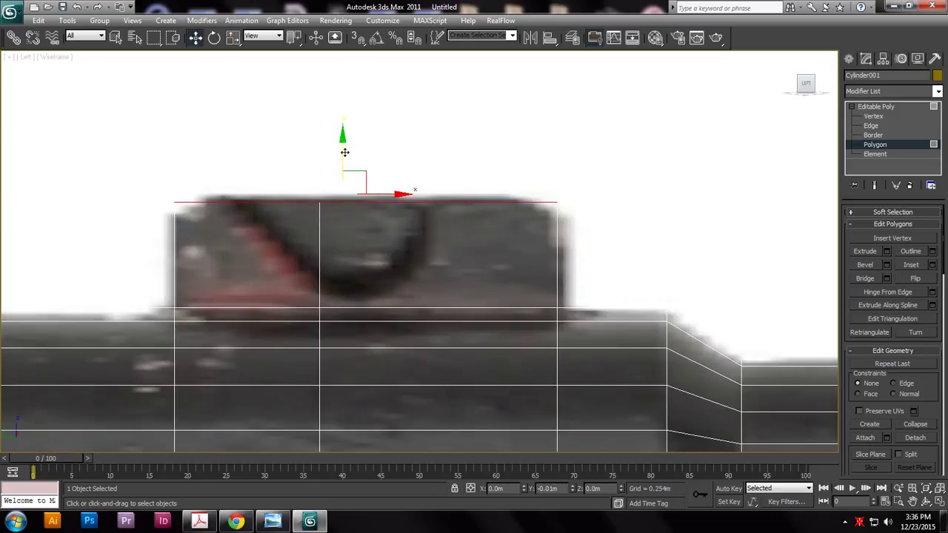
- Nudge the sight block's top face slightly sideways along the X axis
{"action": "middle_click_drag", "start_coordinate": [644, 232], "coordinate": [592, 235]}
{"action": "key", "text": "alt+w"}
{"action": "middle_click_drag", "start_coordinate": [692, 307], "coordinate": [508, 305]}
{"action": "key", "text": "alt+w"}
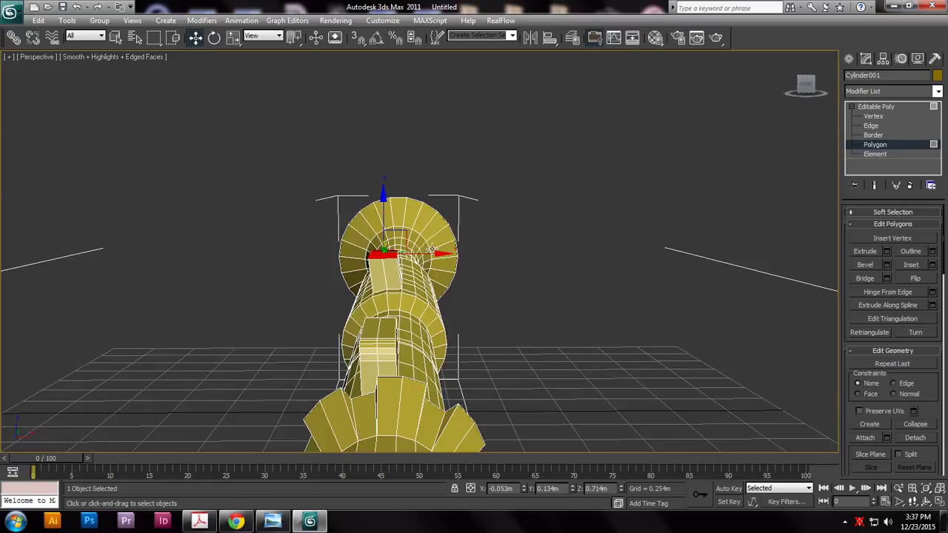
{"action": "left_click_drag", "start_coordinate": [439, 254], "coordinate": [441, 254]}
- Chamfer the short top edges at both ends of the sight block to round its corners
{"action": "middle_click_drag", "start_coordinate": [416, 270], "coordinate": [554, 312], "text": "alt"}
{"action": "scroll", "coordinate": [580, 309], "scroll_direction": "up", "scroll_amount": 4}
{"action": "left_click", "coordinate": [872, 126]}
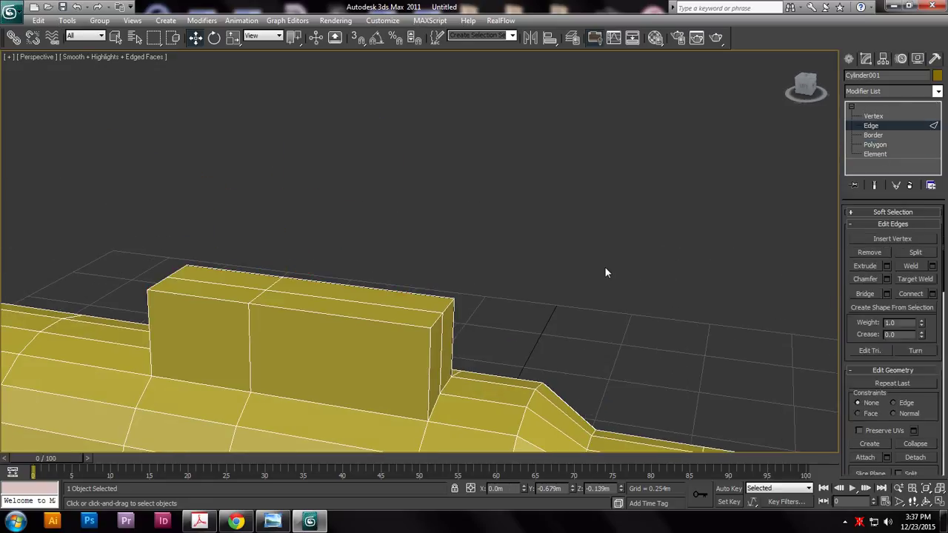
{"action": "middle_click_drag", "start_coordinate": [605, 271], "coordinate": [481, 318], "text": "alt"}
{"action": "left_click", "coordinate": [398, 313]}
{"action": "left_click", "coordinate": [368, 327]}
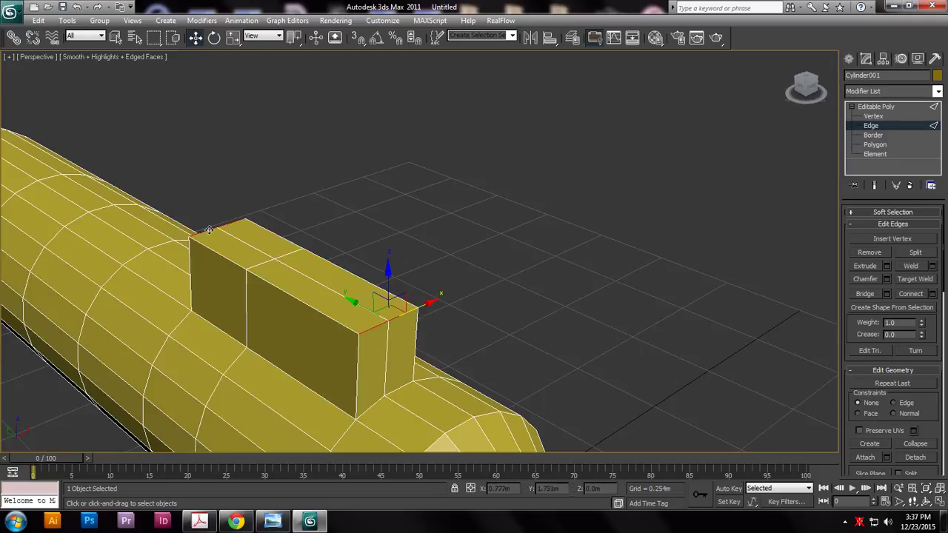
{"action": "left_click", "coordinate": [886, 277]}
{"action": "left_click", "coordinate": [395, 378]}
{"action": "left_click", "coordinate": [622, 255]}
- Connect the lengthwise tube edges around the front collar with 1 segment, pinch 36 and slide -3, where the wooden section ends
{"action": "scroll", "coordinate": [555, 306], "scroll_direction": "down", "scroll_amount": 4}
{"action": "middle_click_drag", "start_coordinate": [556, 307], "coordinate": [570, 182], "text": "alt"}
{"action": "key", "text": "alt+w"}
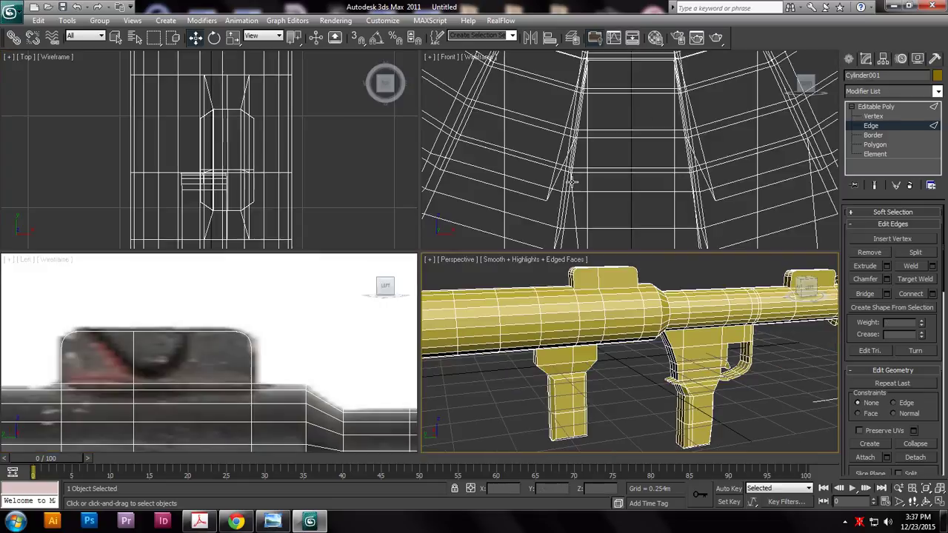
{"action": "middle_click_drag", "start_coordinate": [349, 354], "coordinate": [349, 281]}
{"action": "key", "text": "alt+w"}
{"action": "scroll", "coordinate": [415, 305], "scroll_direction": "down", "scroll_amount": 9}
{"action": "middle_click_drag", "start_coordinate": [416, 305], "coordinate": [383, 309]}
{"action": "scroll", "coordinate": [574, 277], "scroll_direction": "up", "scroll_amount": 4}
{"action": "scroll", "coordinate": [536, 292], "scroll_direction": "up", "scroll_amount": 3}
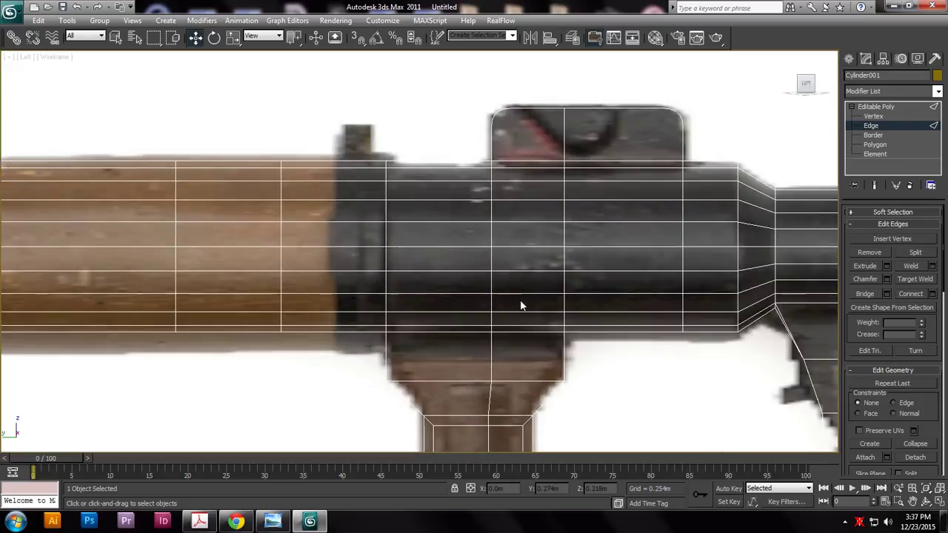
{"action": "middle_click_drag", "start_coordinate": [520, 299], "coordinate": [541, 305]}
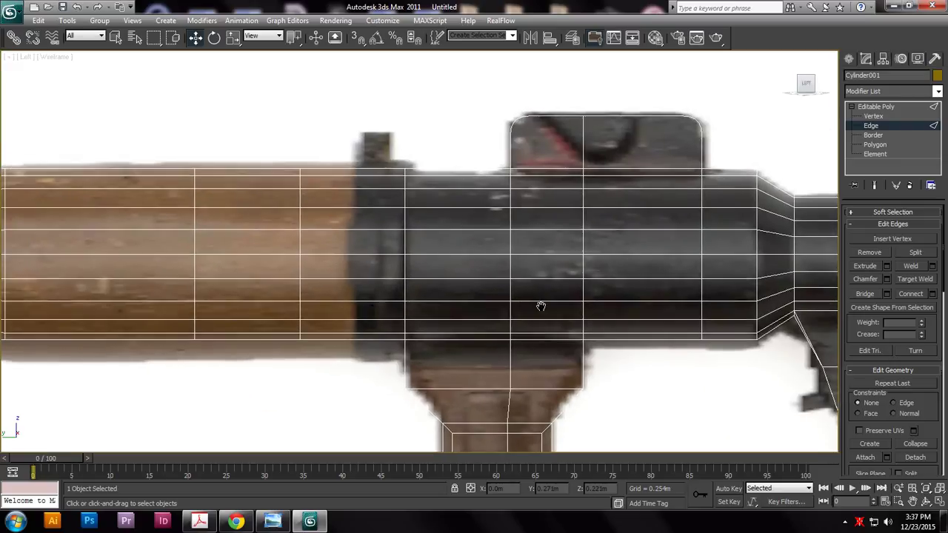
{"action": "left_click_drag", "start_coordinate": [340, 141], "coordinate": [357, 409]}
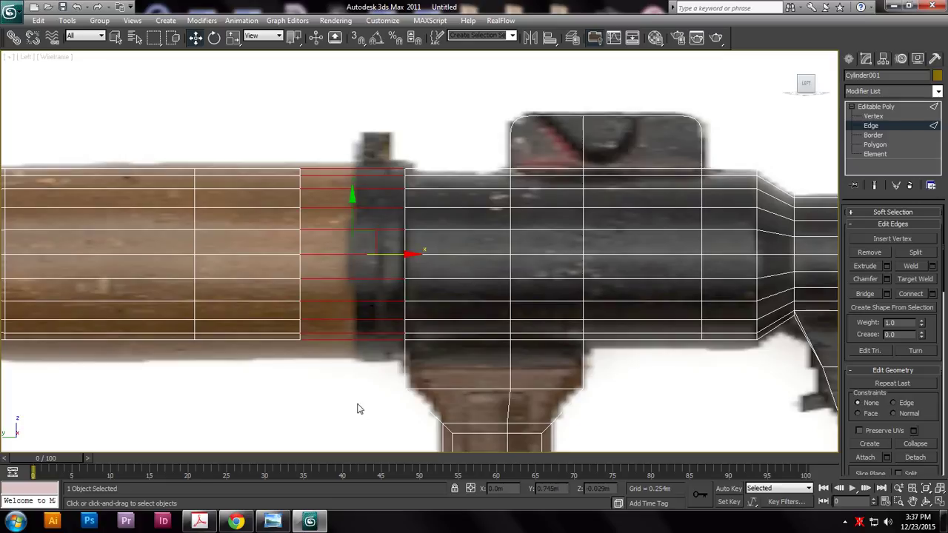
{"action": "left_click", "coordinate": [932, 294]}
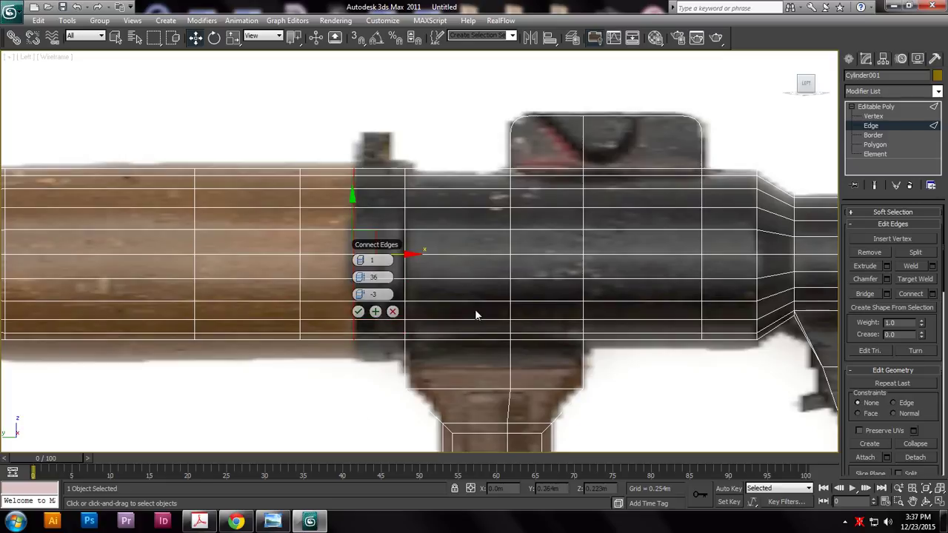
{"action": "left_click", "coordinate": [358, 311]}
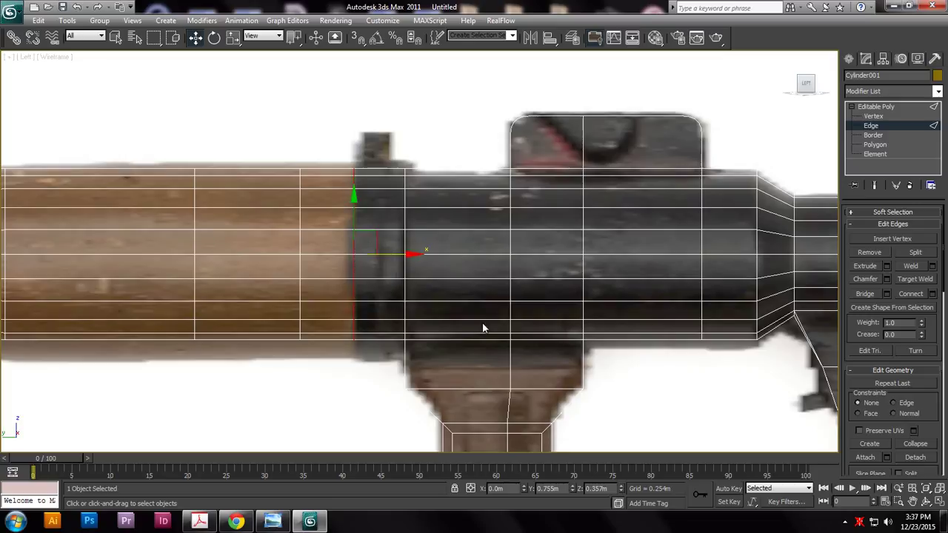
- Select the polygon ring at the front collar and extrude it outward by 0.018 m
{"action": "left_click", "coordinate": [880, 145]}
{"action": "left_click_drag", "start_coordinate": [364, 126], "coordinate": [379, 408]}
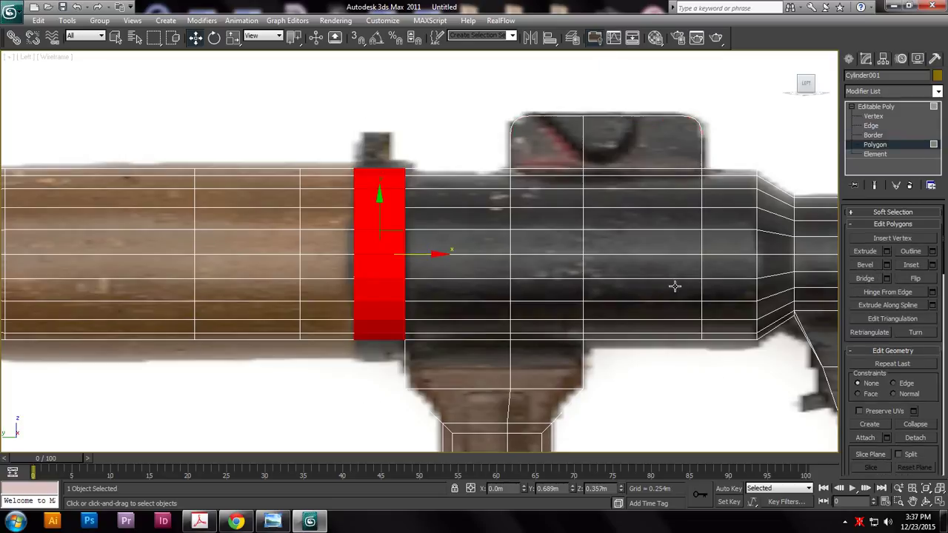
{"action": "left_click", "coordinate": [887, 251]}
{"action": "left_click", "coordinate": [391, 260]}
{"action": "left_click", "coordinate": [423, 280]}
{"action": "key", "text": "alt+w"}
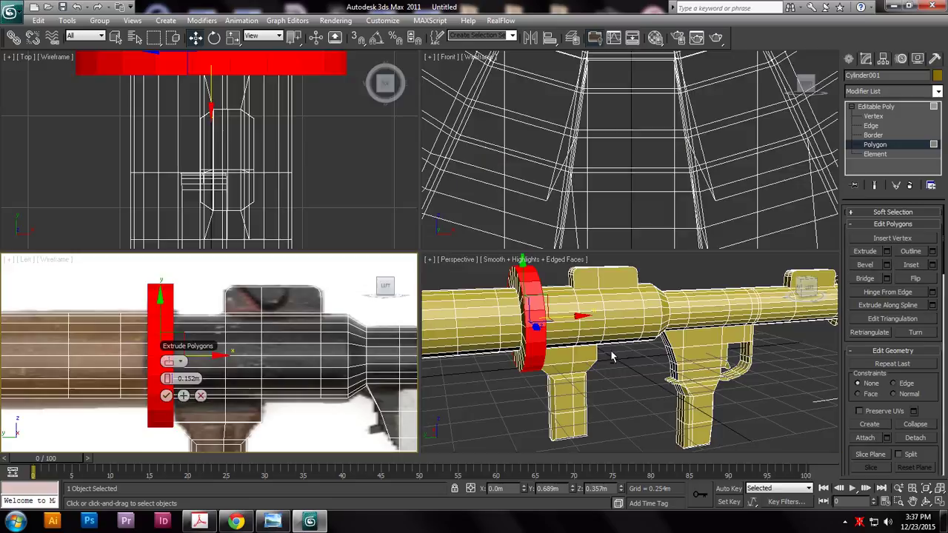
{"action": "middle_click_drag", "start_coordinate": [696, 377], "coordinate": [672, 402], "text": "alt"}
{"action": "key", "text": "alt+w"}
{"action": "middle_click_drag", "start_coordinate": [465, 304], "coordinate": [149, 280], "text": "alt"}
{"action": "left_click_drag", "start_coordinate": [244, 258], "coordinate": [216, 263]}
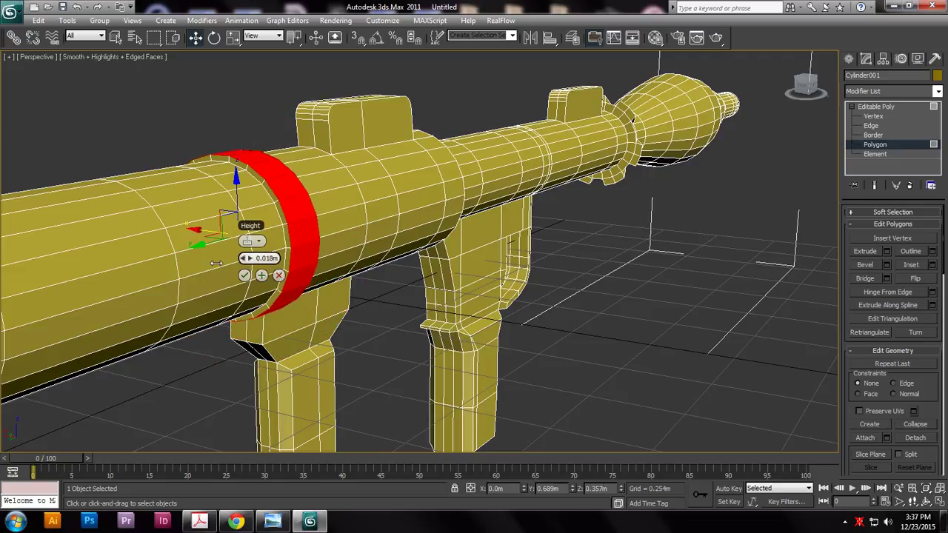
{"action": "left_click", "coordinate": [244, 276]}
- Connect the lengthwise tube edges beside the middle collar on the wooden section with 1 segment, pinch 53 and slide -62
{"action": "key", "text": "alt+w"}
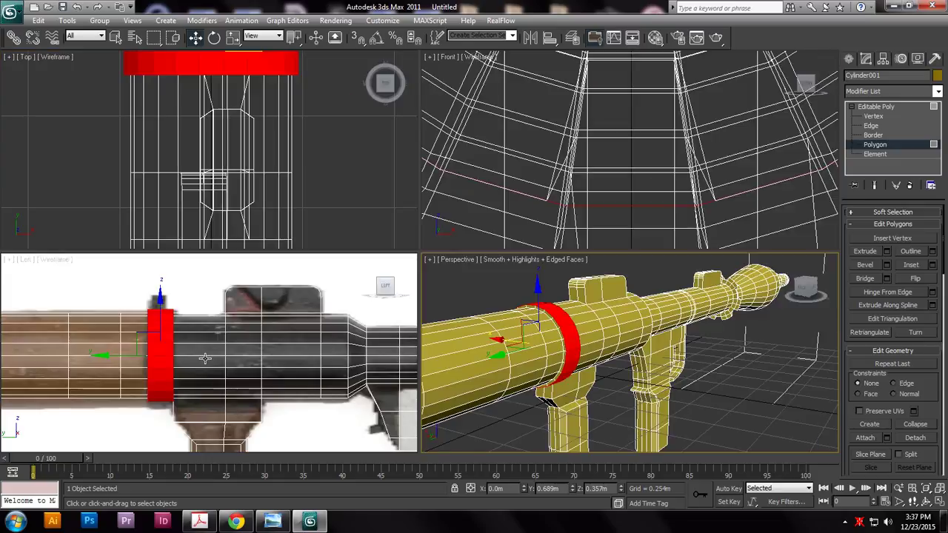
{"action": "right_click", "coordinate": [192, 360]}
{"action": "key", "text": "alt+w"}
{"action": "scroll", "coordinate": [302, 360], "scroll_direction": "down", "scroll_amount": 3}
{"action": "middle_click_drag", "start_coordinate": [302, 360], "coordinate": [476, 359]}
{"action": "scroll", "coordinate": [487, 317], "scroll_direction": "up", "scroll_amount": 3}
{"action": "middle_click_drag", "start_coordinate": [489, 315], "coordinate": [194, 338]}
{"action": "scroll", "coordinate": [567, 314], "scroll_direction": "down", "scroll_amount": 3}
{"action": "middle_click_drag", "start_coordinate": [567, 313], "coordinate": [368, 313]}
{"action": "scroll", "coordinate": [533, 308], "scroll_direction": "up", "scroll_amount": 3}
{"action": "mouse_move", "coordinate": [533, 307]}
{"action": "middle_mouse_down"}
{"action": "mouse_move", "coordinate": [162, 249]}
{"action": "mouse_move", "coordinate": [347, 308]}
{"action": "middle_mouse_up"}
{"action": "scroll", "coordinate": [530, 315], "scroll_direction": "down", "scroll_amount": 2}
{"action": "middle_click_drag", "start_coordinate": [511, 287], "coordinate": [608, 268]}
{"action": "middle_click_drag", "start_coordinate": [296, 277], "coordinate": [664, 250]}
{"action": "mouse_move", "coordinate": [258, 313]}
{"action": "middle_mouse_down"}
{"action": "mouse_move", "coordinate": [382, 312]}
{"action": "mouse_move", "coordinate": [548, 345]}
{"action": "middle_mouse_up"}
{"action": "scroll", "coordinate": [265, 249], "scroll_direction": "up", "scroll_amount": 1}
{"action": "middle_click_drag", "start_coordinate": [265, 247], "coordinate": [305, 284]}
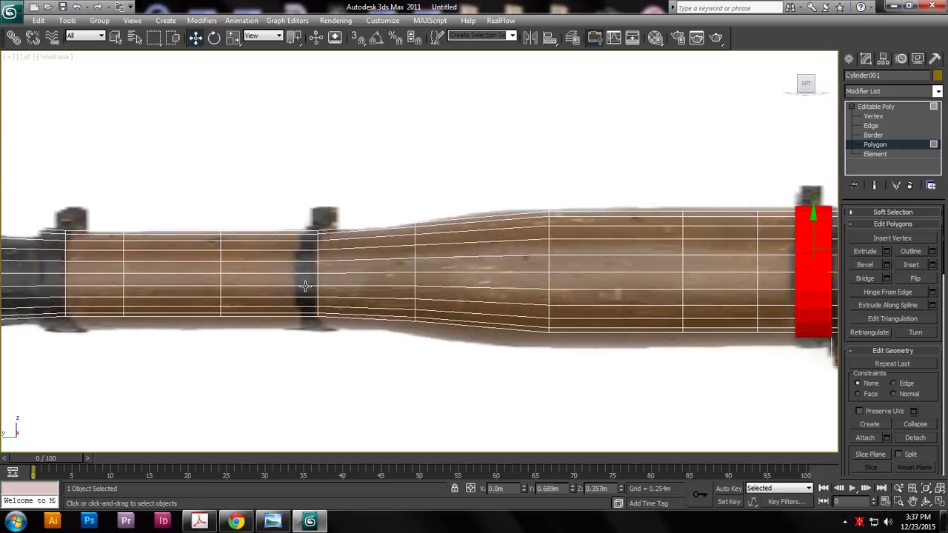
{"action": "left_click", "coordinate": [872, 126]}
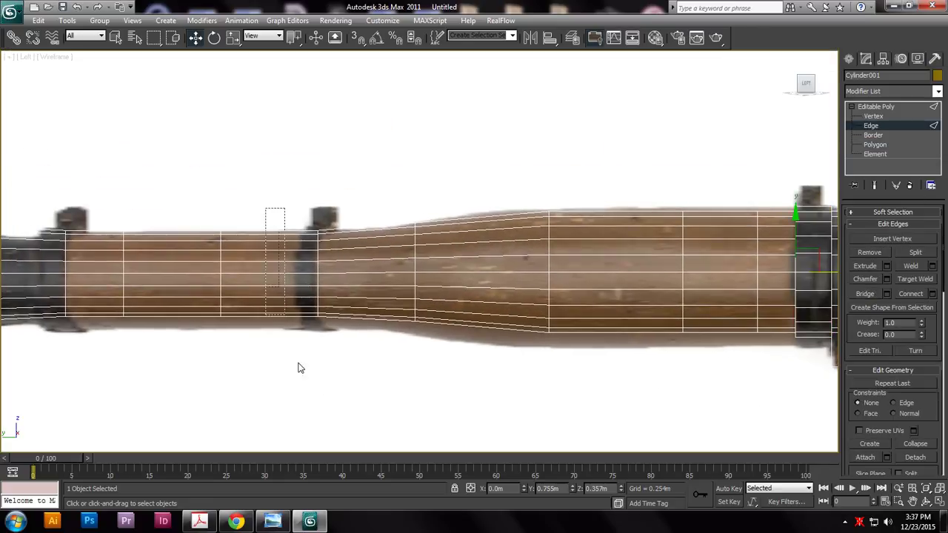
{"action": "left_click_drag", "start_coordinate": [267, 211], "coordinate": [268, 330]}
{"action": "left_click", "coordinate": [933, 294]}
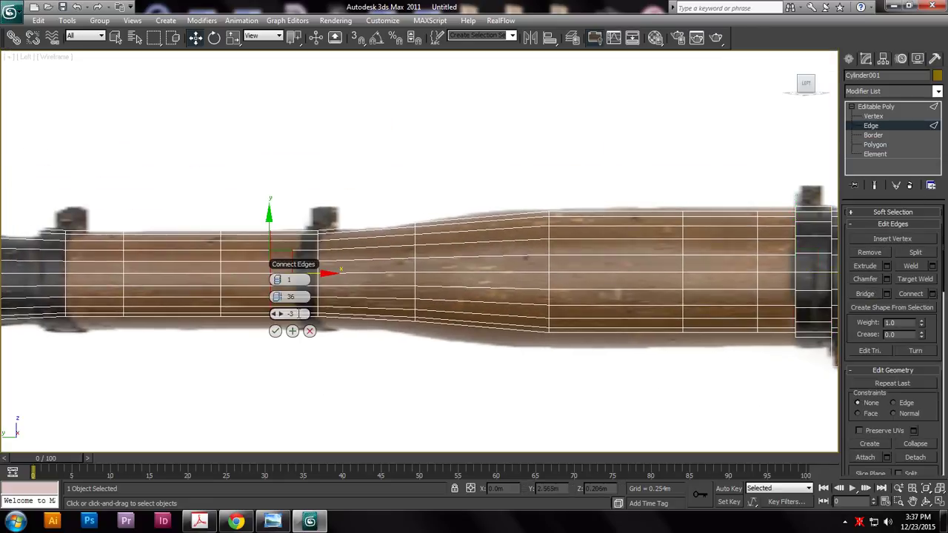
{"action": "left_click_drag", "start_coordinate": [276, 296], "coordinate": [276, 298]}
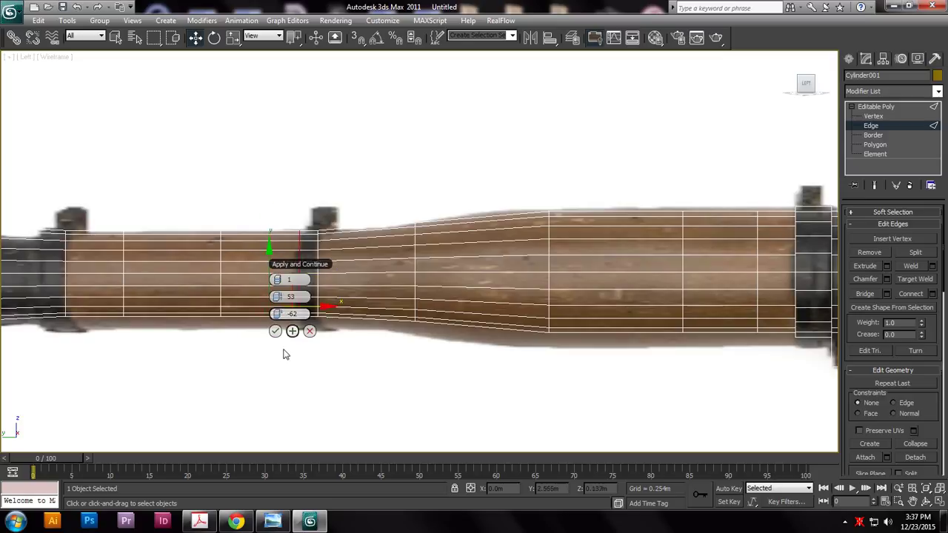
{"action": "left_click", "coordinate": [274, 331]}
- Extrude the narrow polygon ring at the middle collar outward to form a raised band, and clear the selection
{"action": "left_click", "coordinate": [874, 144]}
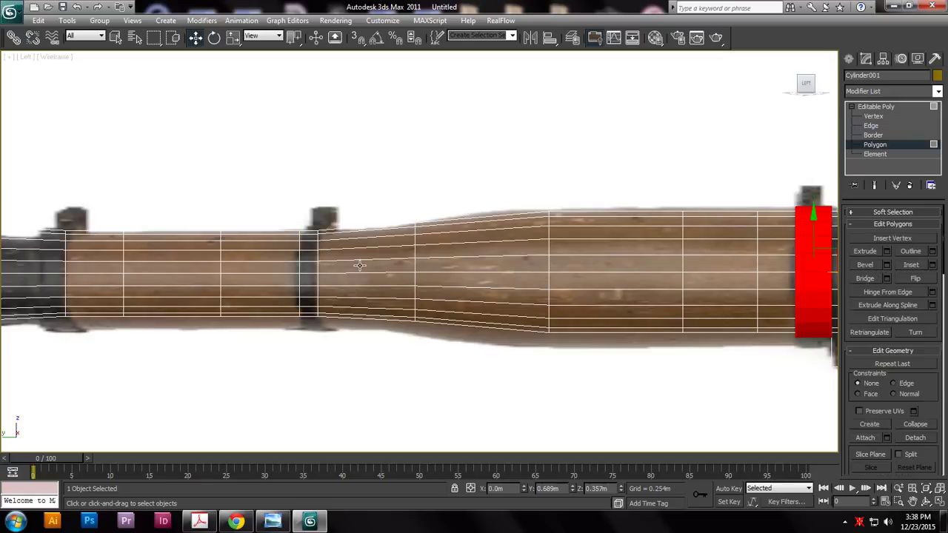
{"action": "scroll", "coordinate": [345, 247], "scroll_direction": "up", "scroll_amount": 5}
{"action": "left_click_drag", "start_coordinate": [355, 166], "coordinate": [366, 356]}
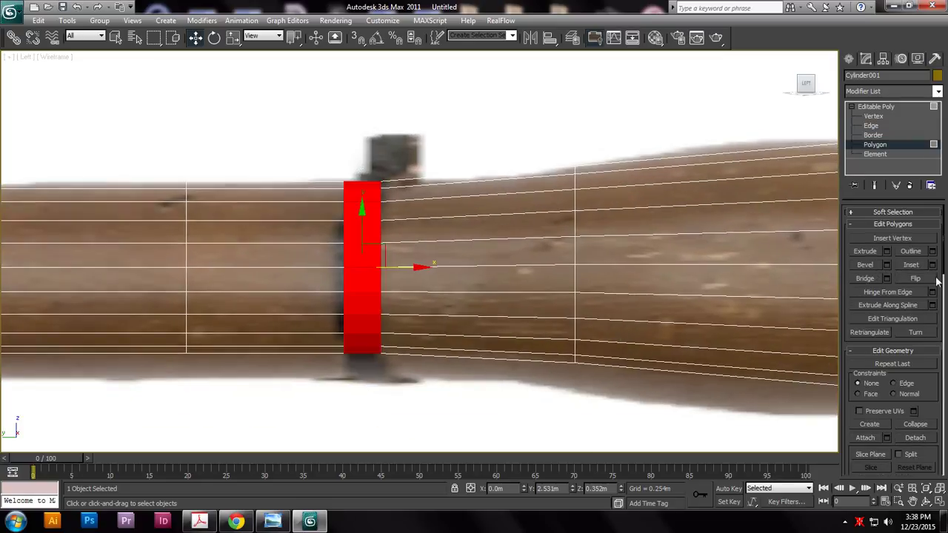
{"action": "left_click", "coordinate": [886, 252]}
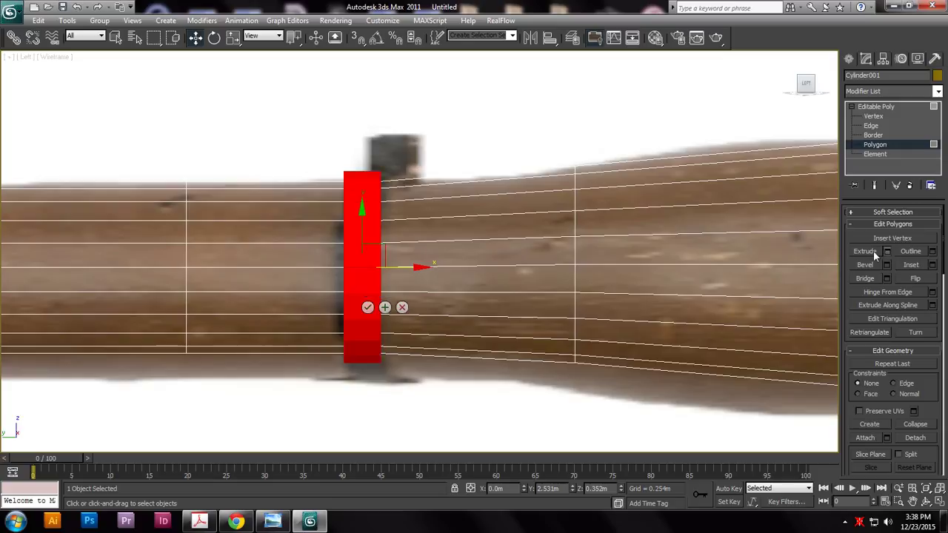
{"action": "left_click", "coordinate": [367, 308]}
{"action": "left_click", "coordinate": [508, 205]}
{"action": "left_click", "coordinate": [525, 131]}
- Examine the collar rings against the side reference image and in the perspective view
{"action": "scroll", "coordinate": [444, 247], "scroll_direction": "down", "scroll_amount": 3}
{"action": "middle_click_drag", "start_coordinate": [444, 247], "coordinate": [541, 259]}
{"action": "scroll", "coordinate": [540, 258], "scroll_direction": "down", "scroll_amount": 2}
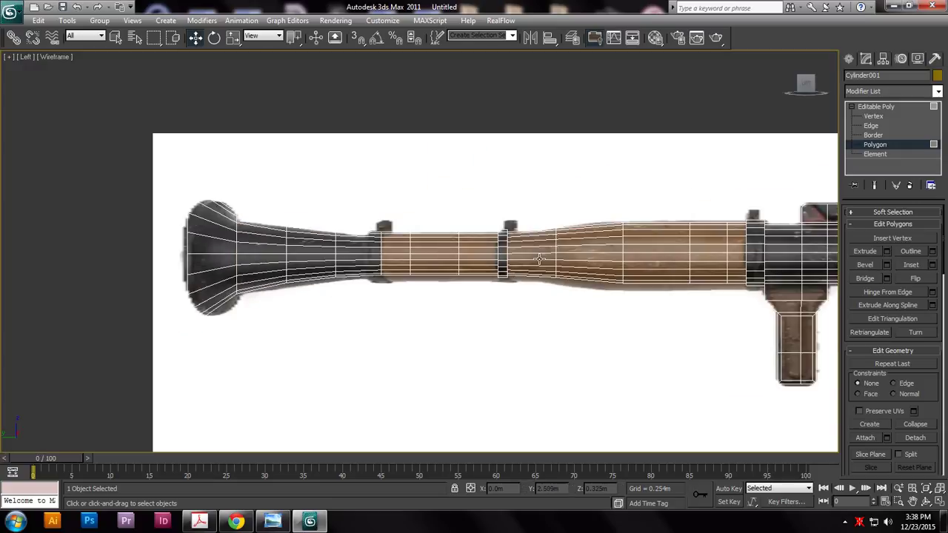
{"action": "scroll", "coordinate": [546, 285], "scroll_direction": "up", "scroll_amount": 3}
{"action": "key", "text": "alt+w"}
{"action": "middle_click_drag", "start_coordinate": [739, 373], "coordinate": [487, 298]}
{"action": "scroll", "coordinate": [652, 359], "scroll_direction": "down", "scroll_amount": 3}
{"action": "key", "text": "alt+w"}
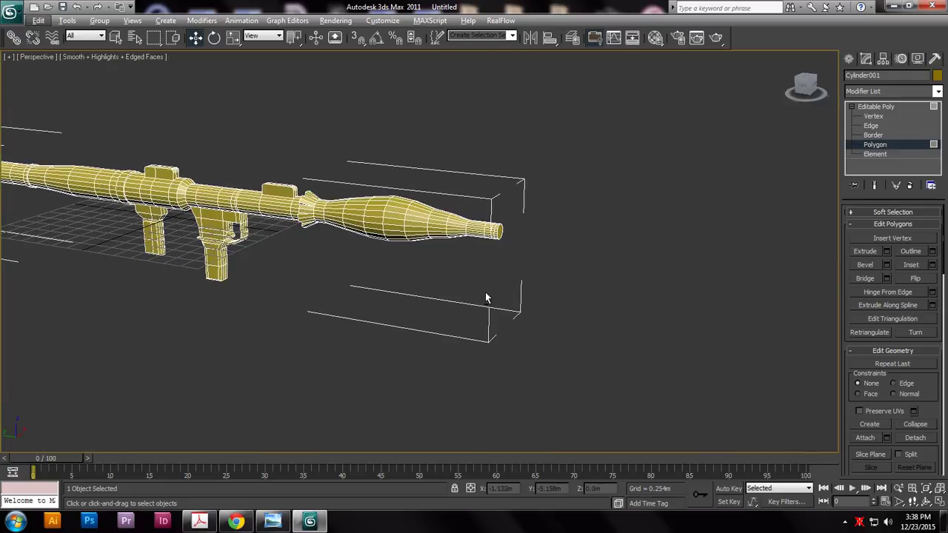
{"action": "key", "text": "alt+w"}
{"action": "left_click", "coordinate": [127, 282]}
{"action": "key", "text": "alt+w"}
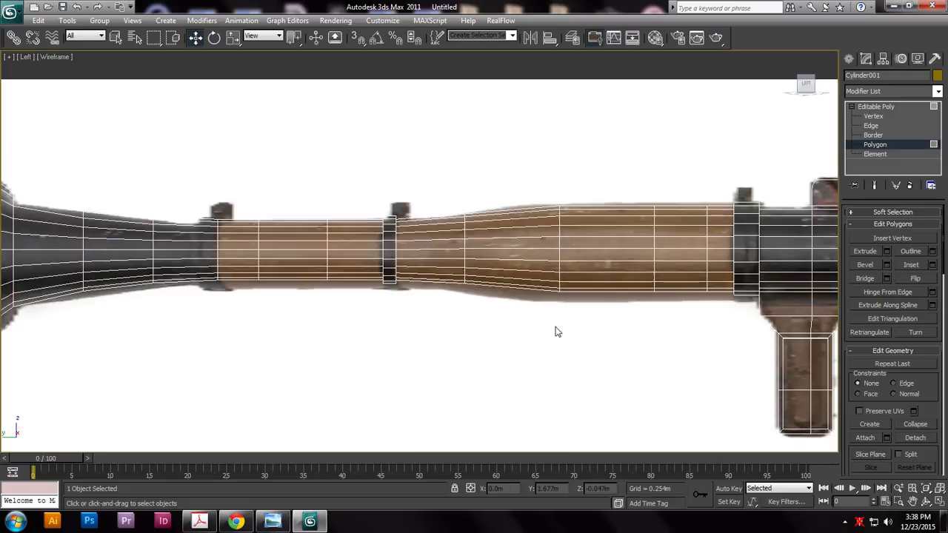
- Extrude the adjacent top polygons of both the middle and front collars by 0.072 m to form small lugs
{"action": "scroll", "coordinate": [571, 277], "scroll_direction": "up", "scroll_amount": 4}
{"action": "middle_click_drag", "start_coordinate": [415, 268], "coordinate": [256, 292]}
{"action": "middle_click_drag", "start_coordinate": [357, 247], "coordinate": [478, 294]}
{"action": "key", "text": "alt+w"}
{"action": "middle_click_drag", "start_coordinate": [546, 311], "coordinate": [532, 317], "text": "alt"}
{"action": "key", "text": "alt+w"}
{"action": "middle_click_drag", "start_coordinate": [482, 299], "coordinate": [637, 400], "text": "alt"}
{"action": "scroll", "coordinate": [637, 400], "scroll_direction": "up", "scroll_amount": 3}
{"action": "middle_click_drag", "start_coordinate": [321, 340], "coordinate": [486, 207]}
{"action": "middle_click_drag", "start_coordinate": [385, 241], "coordinate": [406, 251]}
{"action": "scroll", "coordinate": [451, 294], "scroll_direction": "up", "scroll_amount": 3}
{"action": "scroll", "coordinate": [407, 251], "scroll_direction": "up", "scroll_amount": 2}
{"action": "left_click", "coordinate": [389, 245]}
{"action": "left_click", "coordinate": [404, 247], "text": "ctrl"}
{"action": "scroll", "coordinate": [464, 274], "scroll_direction": "down", "scroll_amount": 3}
{"action": "middle_click_drag", "start_coordinate": [606, 382], "coordinate": [381, 213], "text": "alt"}
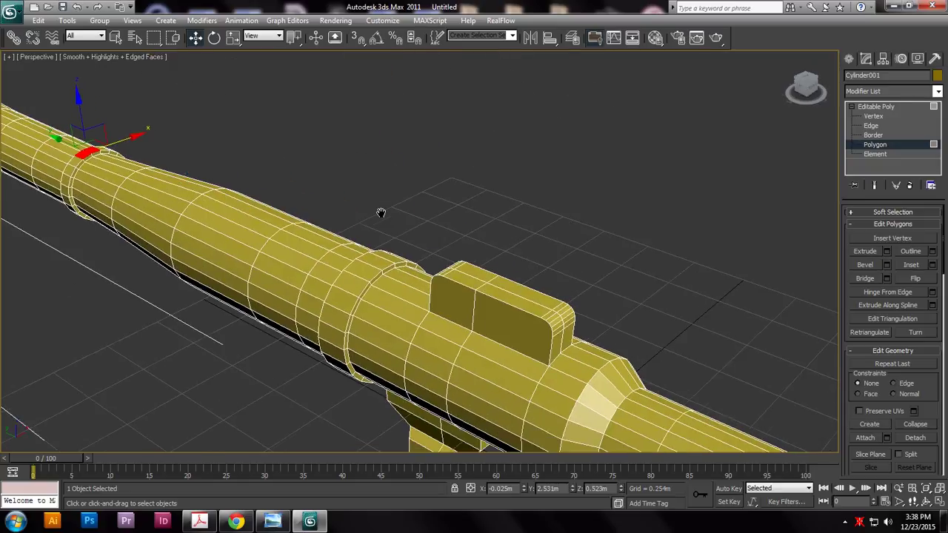
{"action": "left_click", "coordinate": [365, 273], "text": "ctrl"}
{"action": "left_click", "coordinate": [377, 261], "text": "ctrl"}
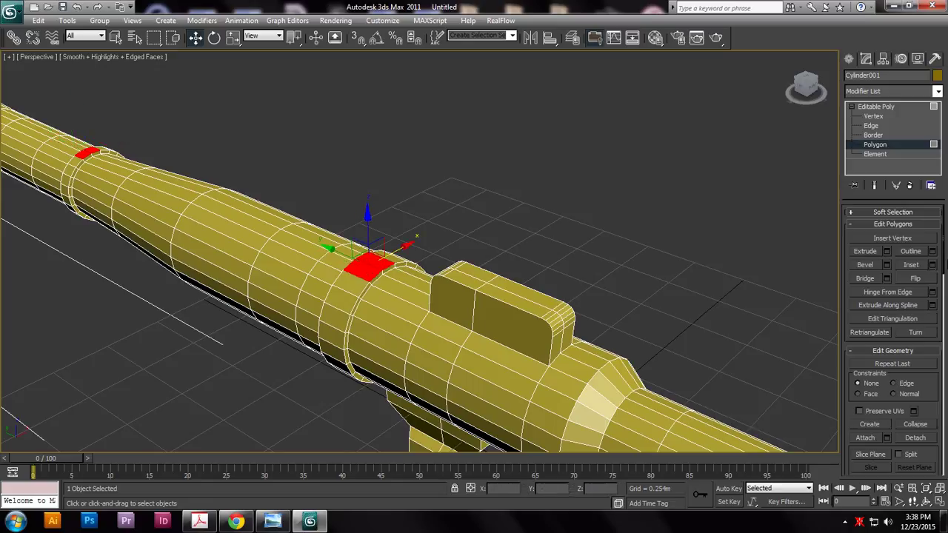
{"action": "left_click", "coordinate": [886, 251]}
{"action": "left_click_drag", "start_coordinate": [382, 291], "coordinate": [387, 286]}
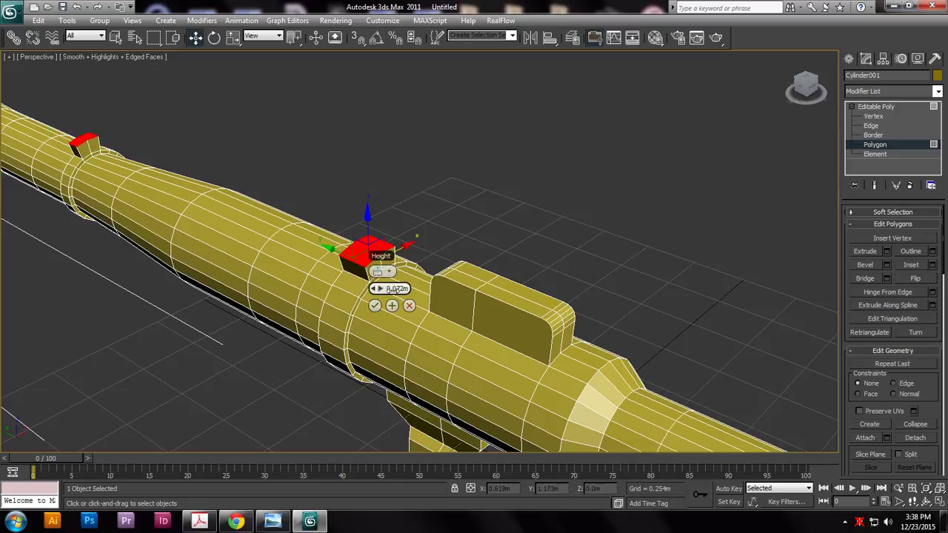
{"action": "left_click", "coordinate": [376, 307]}
- Narrow the top faces of both collar lugs slightly, adjust their height and flatten them
{"action": "middle_click_drag", "start_coordinate": [379, 305], "coordinate": [497, 250], "text": "alt"}
{"action": "key", "text": "r"}
{"action": "left_click_drag", "start_coordinate": [565, 220], "coordinate": [553, 220]}
{"action": "key", "text": "w"}
{"action": "left_click_drag", "start_coordinate": [450, 218], "coordinate": [450, 215]}
{"action": "key", "text": "r"}
{"action": "left_click_drag", "start_coordinate": [497, 151], "coordinate": [507, 278]}
- Try shifting the top faces of both collar lugs slightly along the X axis, and undo the shift
{"action": "middle_click_drag", "start_coordinate": [533, 385], "coordinate": [475, 315], "text": "alt"}
{"action": "key", "text": "w"}
{"action": "left_click_drag", "start_coordinate": [398, 269], "coordinate": [401, 269]}
{"action": "key", "text": "ctrl+z"}
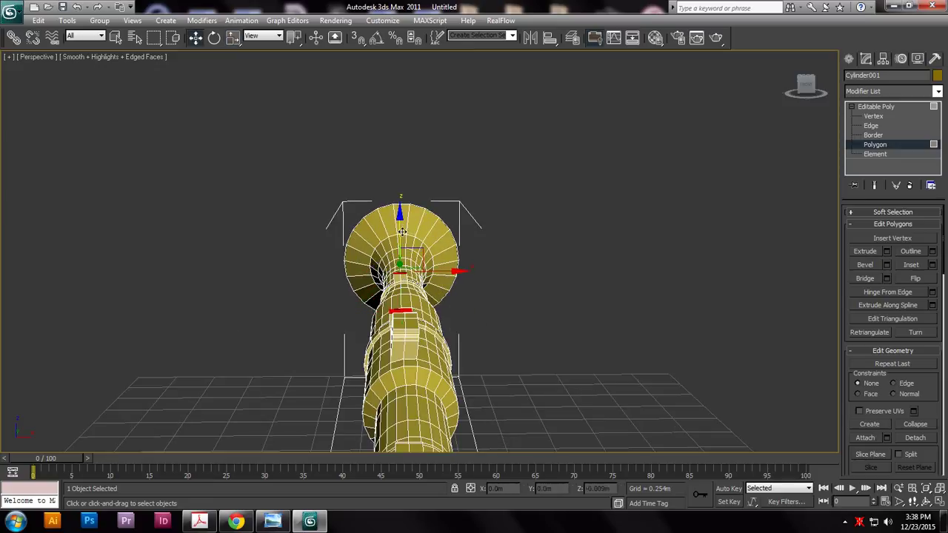
- Extrude the sloped rear face of the trigger housing by 0.072 m to start its small rear projection
{"action": "middle_click_drag", "start_coordinate": [401, 227], "coordinate": [558, 265], "text": "alt"}
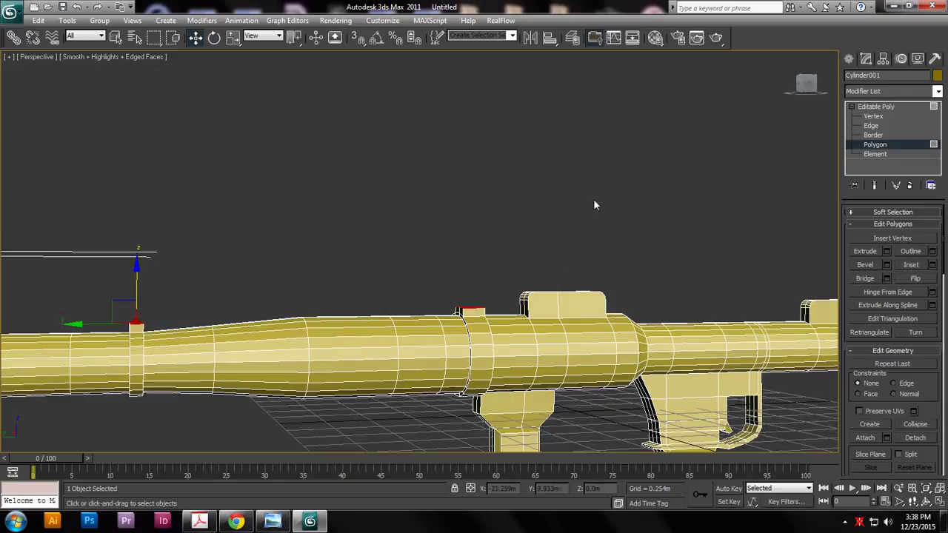
{"action": "key", "text": "alt+w"}
{"action": "middle_click", "coordinate": [319, 360]}
{"action": "key", "text": "alt+w"}
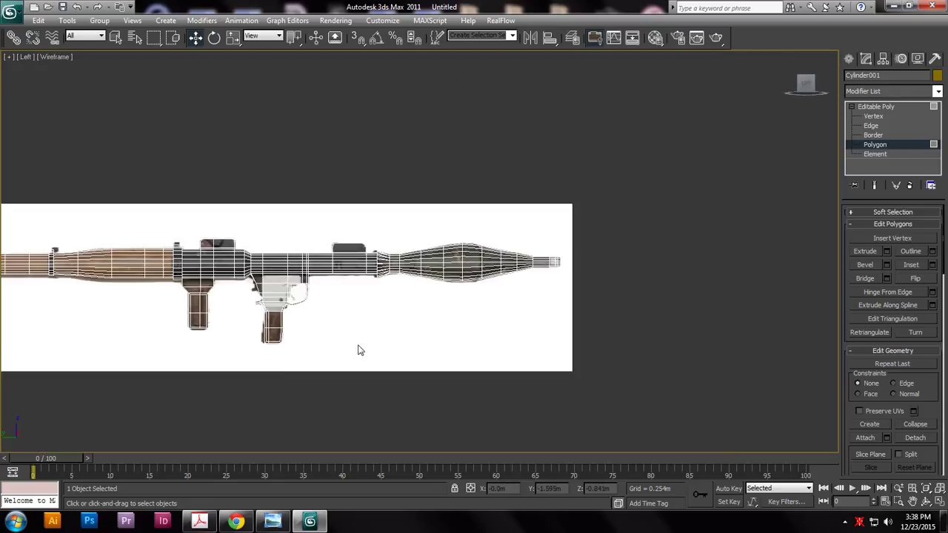
{"action": "scroll", "coordinate": [456, 352], "scroll_direction": "up", "scroll_amount": 3}
{"action": "middle_click_drag", "start_coordinate": [323, 319], "coordinate": [584, 319]}
{"action": "scroll", "coordinate": [560, 326], "scroll_direction": "up", "scroll_amount": 2}
{"action": "middle_click_drag", "start_coordinate": [506, 321], "coordinate": [471, 261]}
{"action": "middle_click_drag", "start_coordinate": [643, 329], "coordinate": [499, 329]}
{"action": "middle_click_drag", "start_coordinate": [545, 357], "coordinate": [422, 259]}
{"action": "scroll", "coordinate": [422, 258], "scroll_direction": "down", "scroll_amount": 2}
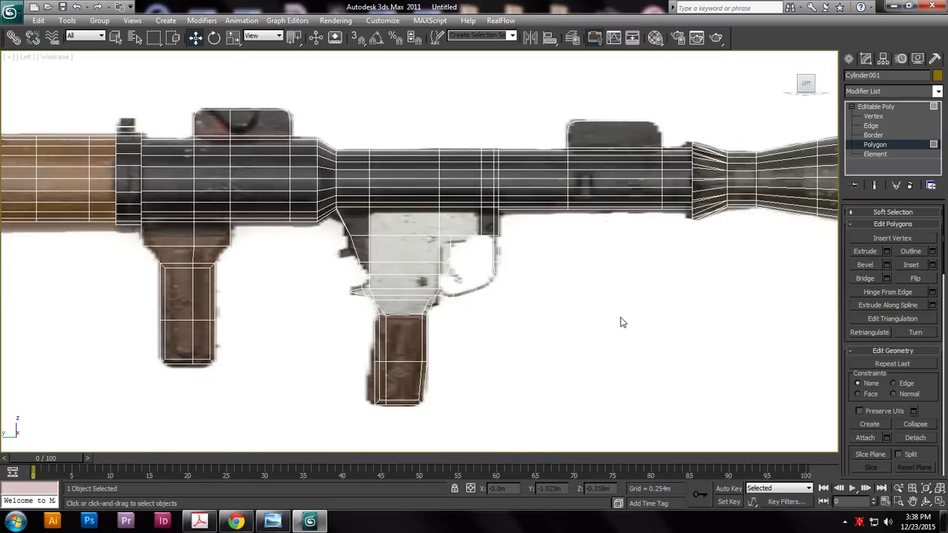
{"action": "middle_click_drag", "start_coordinate": [594, 311], "coordinate": [545, 301]}
{"action": "scroll", "coordinate": [559, 333], "scroll_direction": "up", "scroll_amount": 3}
{"action": "scroll", "coordinate": [715, 311], "scroll_direction": "up", "scroll_amount": 3}
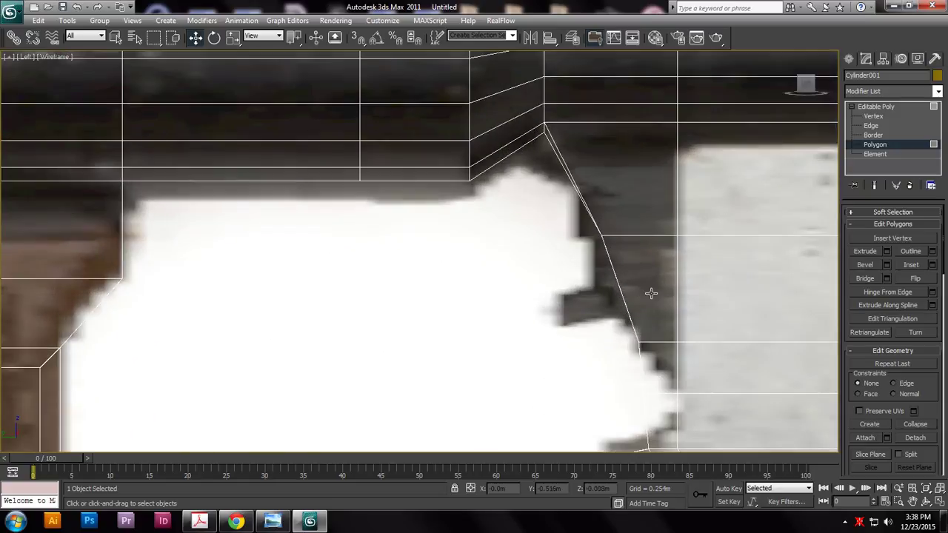
{"action": "middle_click_drag", "start_coordinate": [646, 291], "coordinate": [535, 280]}
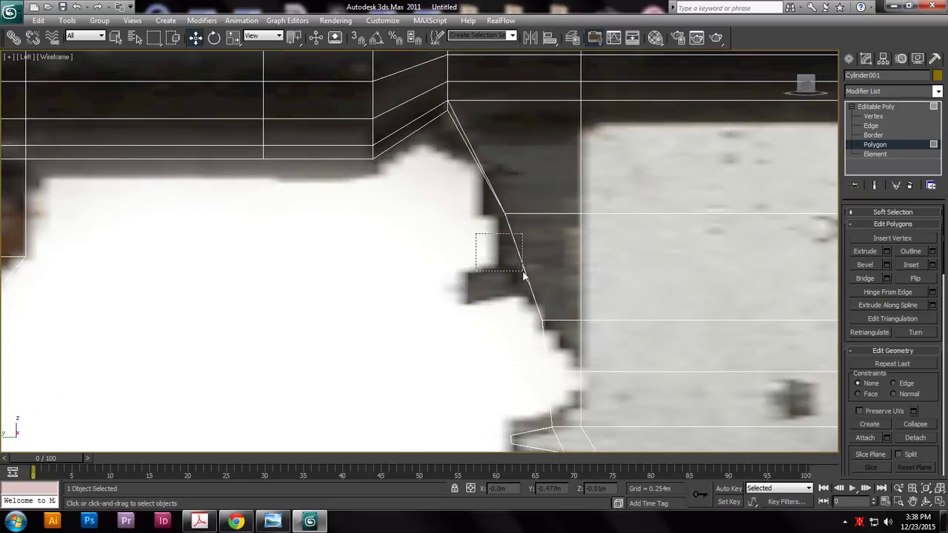
{"action": "left_click_drag", "start_coordinate": [520, 275], "coordinate": [525, 280]}
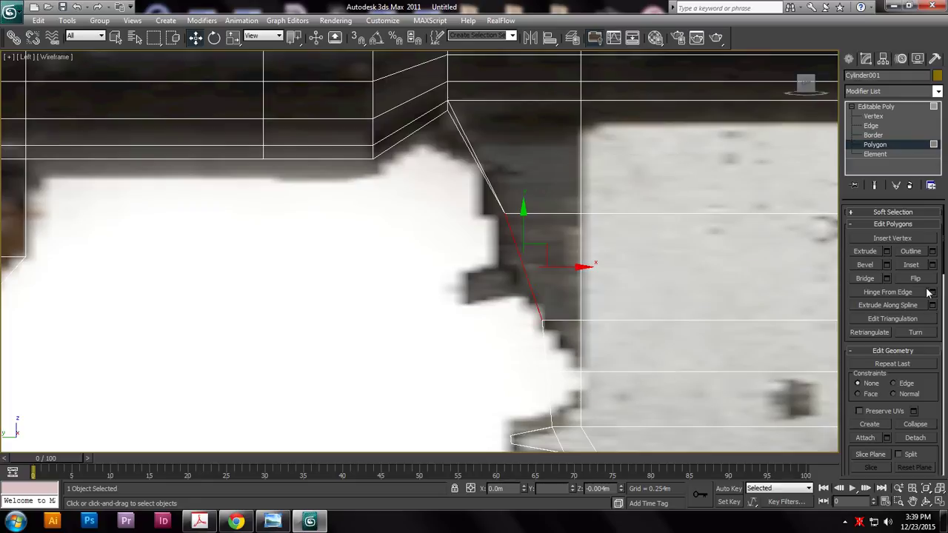
{"action": "left_click", "coordinate": [886, 251]}
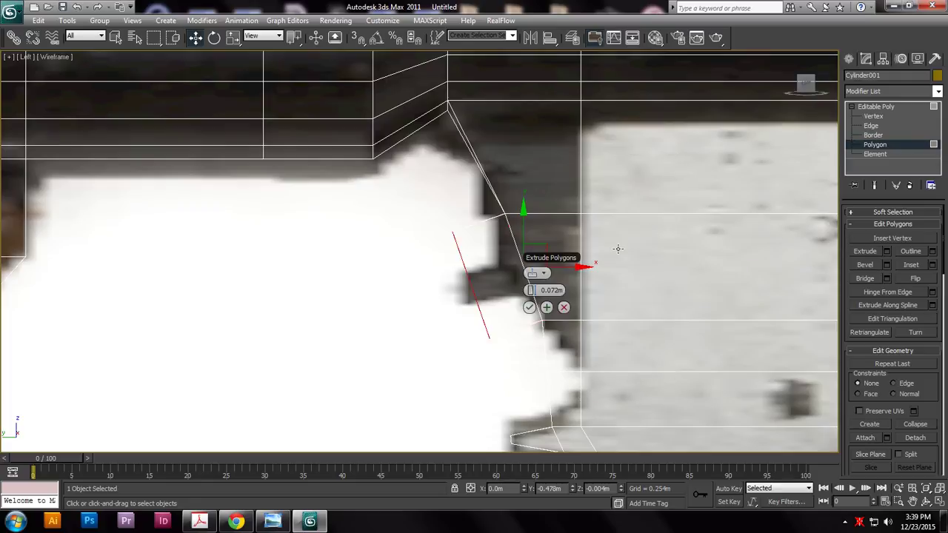
{"action": "left_click", "coordinate": [529, 307]}
- Move the projection's upper and lower outer vertices to match the small rear tab in the reference
{"action": "key", "text": "1"}
{"action": "left_click_drag", "start_coordinate": [440, 214], "coordinate": [478, 222]}
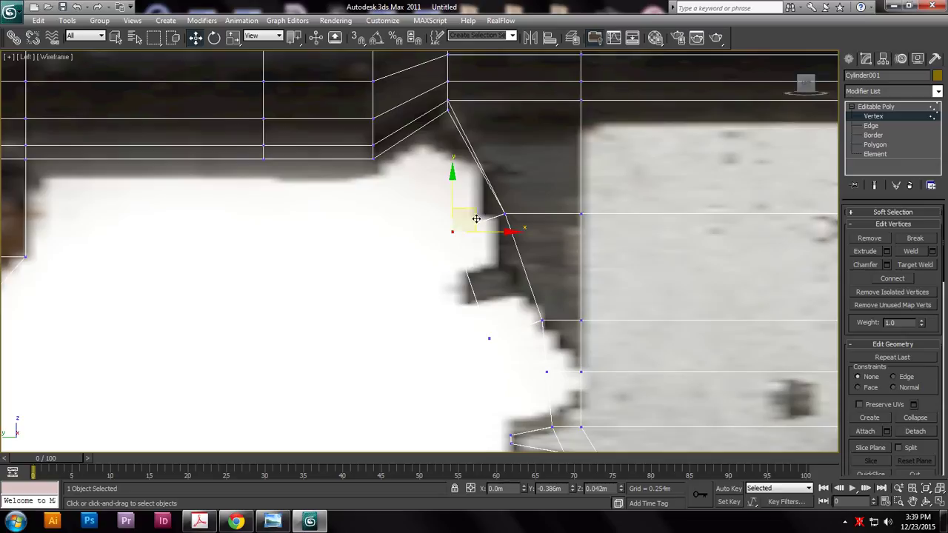
{"action": "left_click_drag", "start_coordinate": [460, 293], "coordinate": [511, 374]}
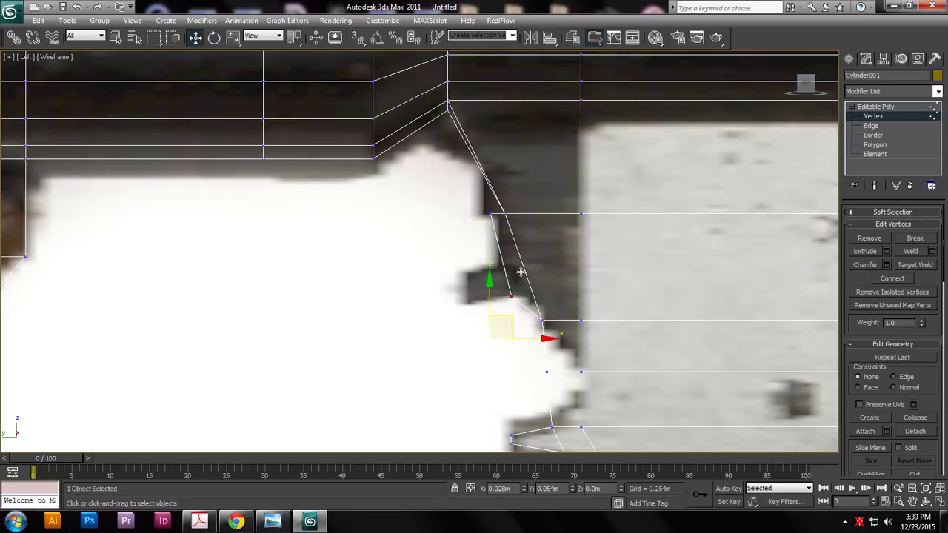
{"action": "left_click_drag", "start_coordinate": [482, 279], "coordinate": [500, 279]}
- Raise the housing's vertices level with the projection's underside and adjust the matching vertices near the trigger
{"action": "left_click", "coordinate": [542, 321]}
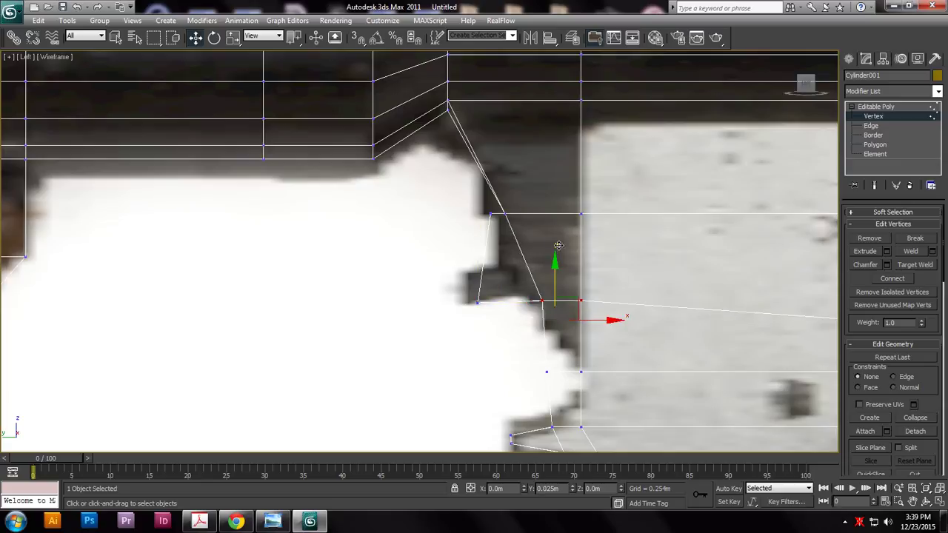
{"action": "scroll", "coordinate": [647, 286], "scroll_direction": "down", "scroll_amount": 3}
{"action": "scroll", "coordinate": [333, 248], "scroll_direction": "up", "scroll_amount": 2}
{"action": "middle_click_drag", "start_coordinate": [700, 289], "coordinate": [465, 263]}
{"action": "left_click_drag", "start_coordinate": [370, 275], "coordinate": [370, 275]}
{"action": "left_click_drag", "start_coordinate": [326, 220], "coordinate": [330, 198]}
{"action": "left_click_drag", "start_coordinate": [365, 244], "coordinate": [361, 245]}
- Fine-tune the projection's upper outer vertex to follow the housing outline, and leave vertex editing
{"action": "scroll", "coordinate": [342, 240], "scroll_direction": "down", "scroll_amount": 2}
{"action": "middle_click_drag", "start_coordinate": [265, 233], "coordinate": [511, 262]}
{"action": "scroll", "coordinate": [557, 248], "scroll_direction": "up", "scroll_amount": 1}
{"action": "scroll", "coordinate": [511, 263], "scroll_direction": "up", "scroll_amount": 2}
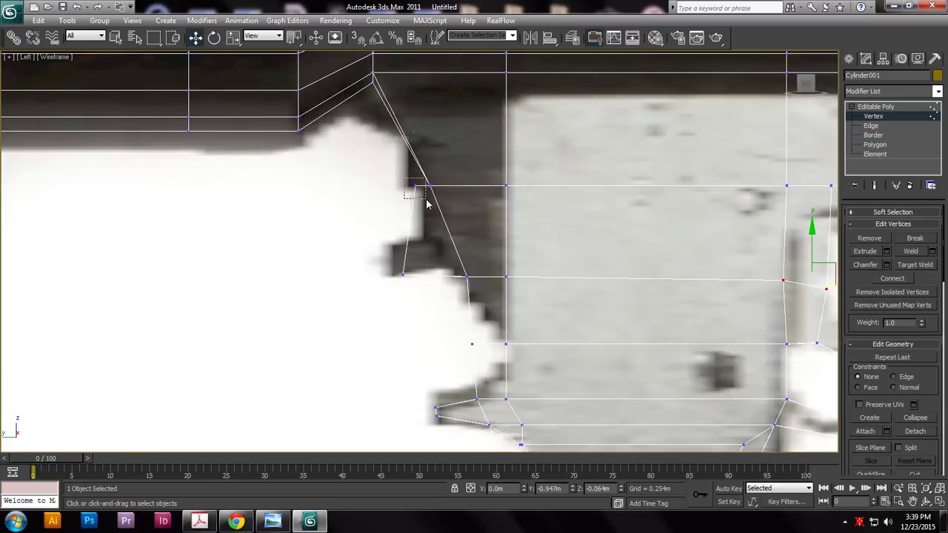
{"action": "left_click_drag", "start_coordinate": [426, 199], "coordinate": [425, 199]}
{"action": "left_click_drag", "start_coordinate": [440, 163], "coordinate": [441, 163]}
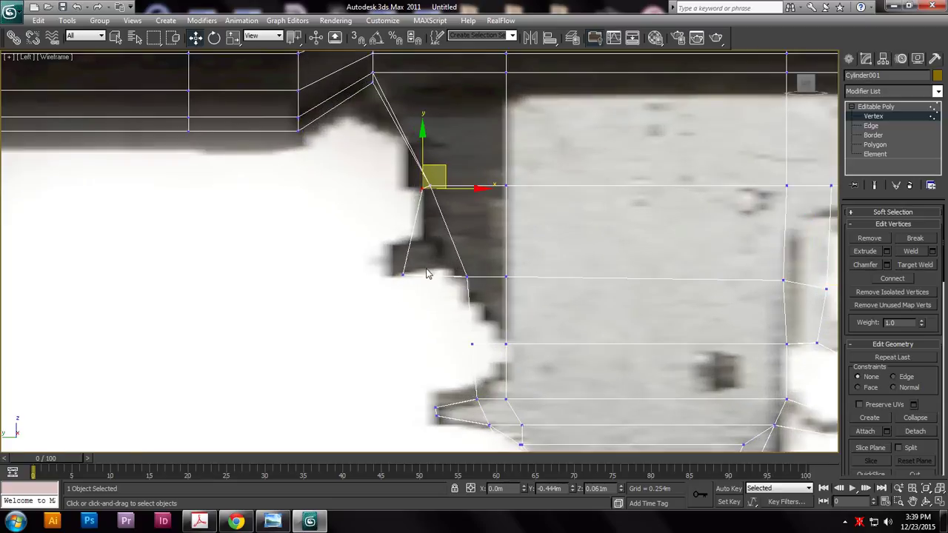
{"action": "scroll", "coordinate": [453, 270], "scroll_direction": "down", "scroll_amount": 5}
{"action": "middle_click_drag", "start_coordinate": [470, 292], "coordinate": [568, 300]}
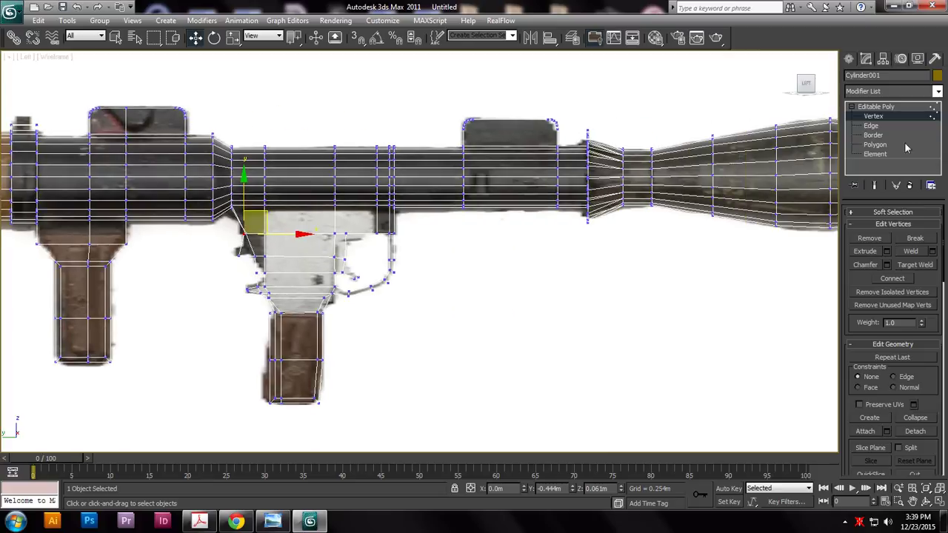
{"action": "left_click", "coordinate": [895, 108]}
{"action": "middle_click_drag", "start_coordinate": [630, 226], "coordinate": [519, 227]}
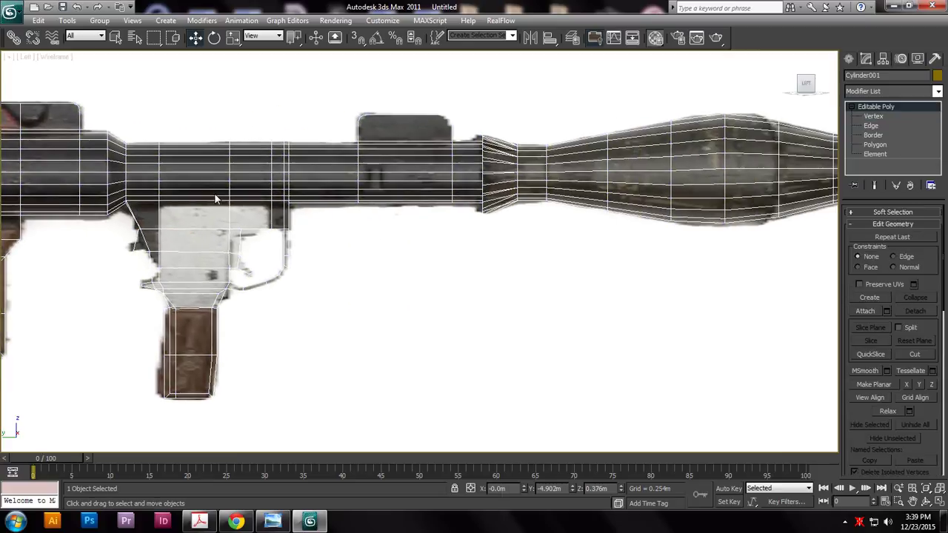
- Set up the first material with the Blinn shader and specular level 78, and assign it to the launcher
{"action": "key", "text": "m"}
{"action": "left_click", "coordinate": [727, 488]}
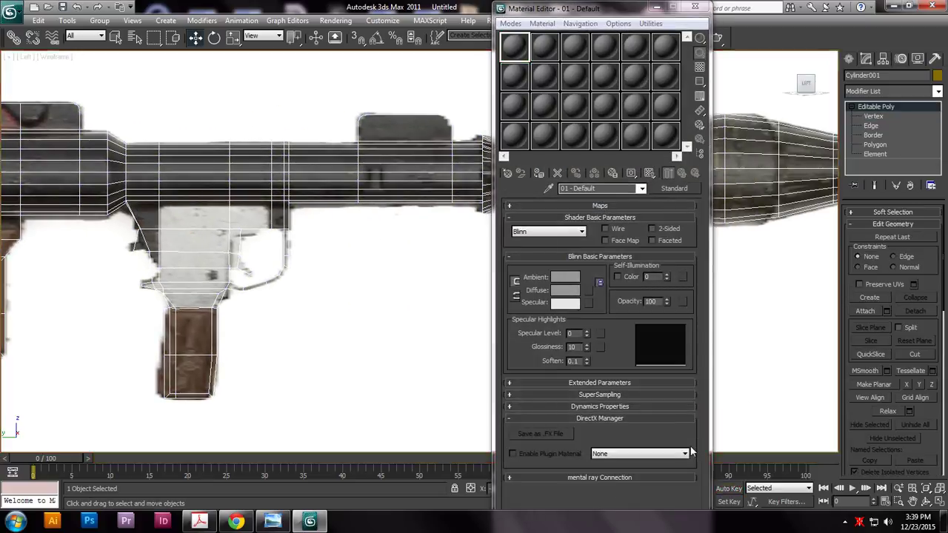
{"action": "left_click", "coordinate": [574, 232]}
{"action": "left_click", "coordinate": [573, 250]}
{"action": "left_click_drag", "start_coordinate": [587, 333], "coordinate": [587, 280]}
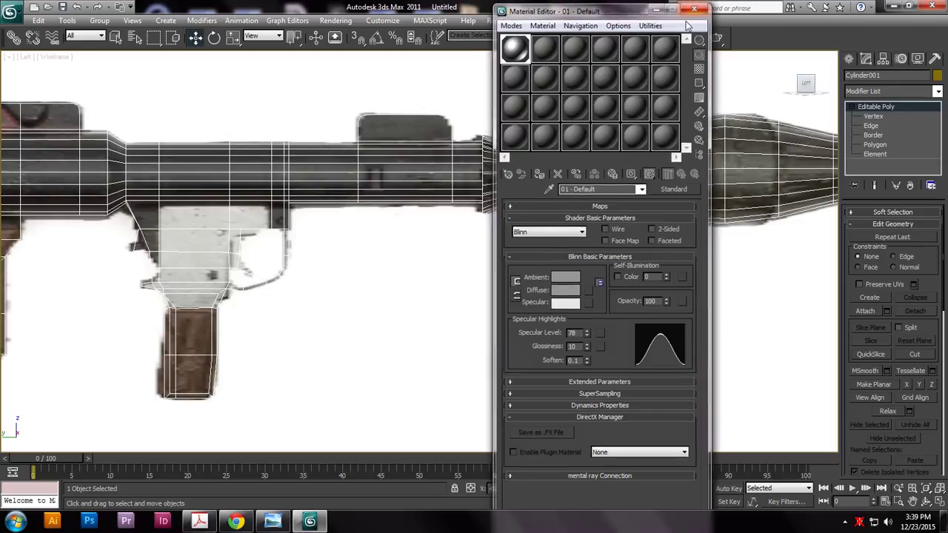
{"action": "left_click", "coordinate": [695, 9]}
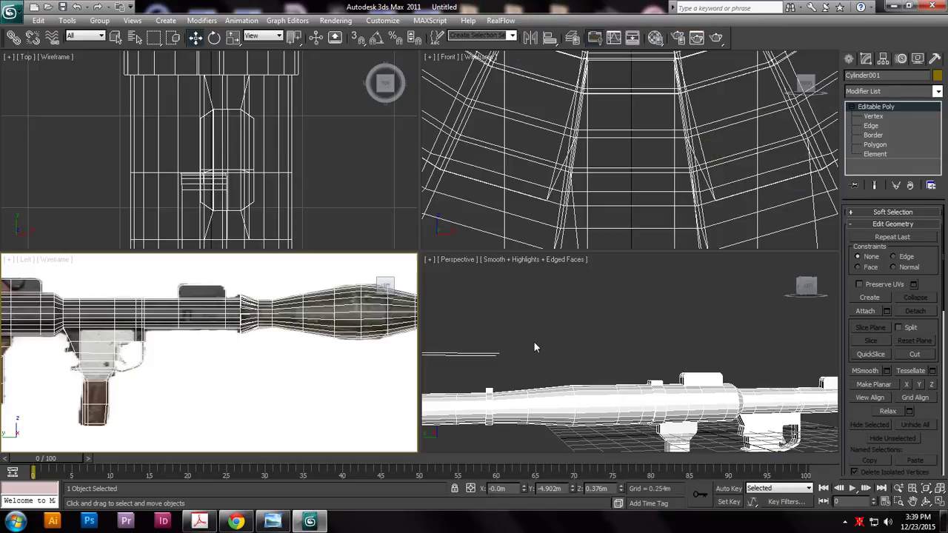
- Switch to edge editing and select the end edges around the flat cap at the rocket's front tip
{"action": "left_click", "coordinate": [595, 353]}
{"action": "key", "text": "alt+w"}
{"action": "scroll", "coordinate": [647, 366], "scroll_direction": "down", "scroll_amount": 3}
{"action": "middle_click_drag", "start_coordinate": [630, 363], "coordinate": [426, 322]}
{"action": "left_click", "coordinate": [578, 317]}
{"action": "middle_click_drag", "start_coordinate": [581, 325], "coordinate": [410, 300]}
{"action": "scroll", "coordinate": [468, 280], "scroll_direction": "up", "scroll_amount": 4}
{"action": "middle_click_drag", "start_coordinate": [468, 280], "coordinate": [313, 323]}
{"action": "scroll", "coordinate": [498, 288], "scroll_direction": "up", "scroll_amount": 3}
{"action": "scroll", "coordinate": [502, 324], "scroll_direction": "up", "scroll_amount": 5}
{"action": "scroll", "coordinate": [313, 323], "scroll_direction": "down", "scroll_amount": 5}
{"action": "left_click", "coordinate": [868, 125]}
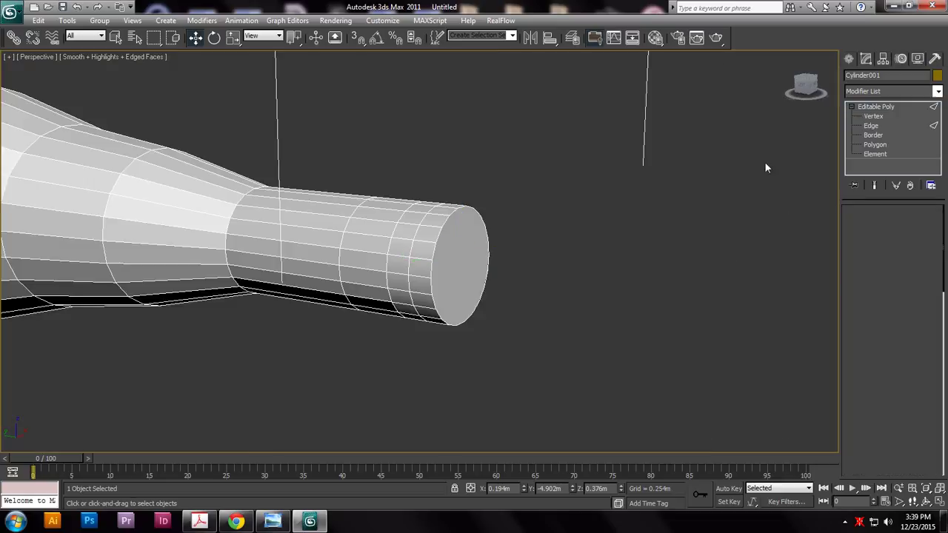
{"action": "left_click", "coordinate": [440, 234]}
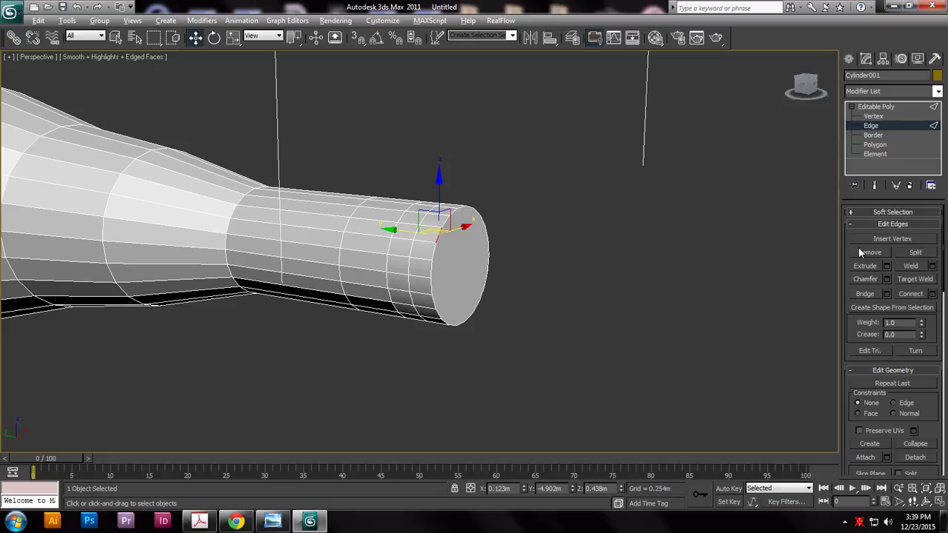
{"action": "middle_click_drag", "start_coordinate": [414, 257], "coordinate": [440, 288], "text": "alt"}
{"action": "key", "text": "alt+w"}
{"action": "middle_click_drag", "start_coordinate": [373, 334], "coordinate": [306, 337]}
{"action": "key", "text": "alt+w"}
{"action": "middle_click_drag", "start_coordinate": [412, 319], "coordinate": [84, 339]}
{"action": "scroll", "coordinate": [256, 306], "scroll_direction": "up", "scroll_amount": 5}
{"action": "middle_click_drag", "start_coordinate": [406, 218], "coordinate": [326, 267]}
{"action": "scroll", "coordinate": [325, 267], "scroll_direction": "up", "scroll_amount": 4}
{"action": "left_click_drag", "start_coordinate": [299, 242], "coordinate": [176, 496]}
{"action": "scroll", "coordinate": [277, 324], "scroll_direction": "down", "scroll_amount": 2}
{"action": "middle_click_drag", "start_coordinate": [276, 305], "coordinate": [300, 272]}
{"action": "left_click_drag", "start_coordinate": [202, 163], "coordinate": [274, 442], "text": "alt"}
{"action": "key", "text": "alt+w"}
{"action": "middle_click_drag", "start_coordinate": [603, 372], "coordinate": [567, 371], "text": "alt"}
{"action": "key", "text": "alt+w"}
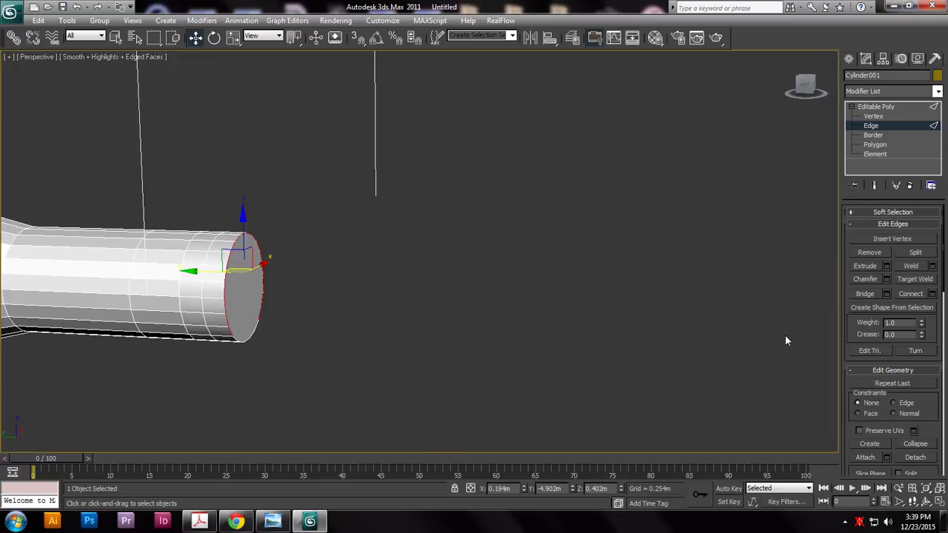
{"action": "left_click", "coordinate": [886, 280]}
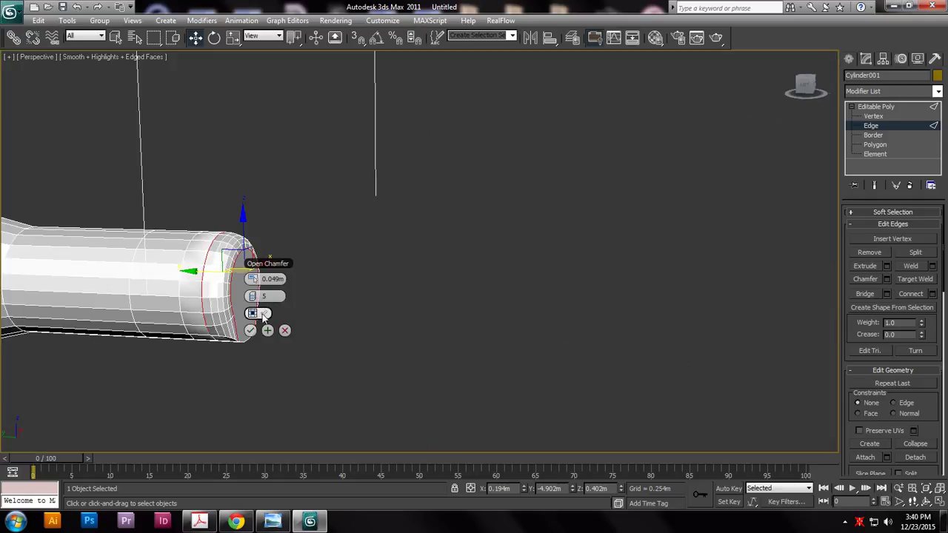
{"action": "left_click_drag", "start_coordinate": [252, 278], "coordinate": [249, 279]}
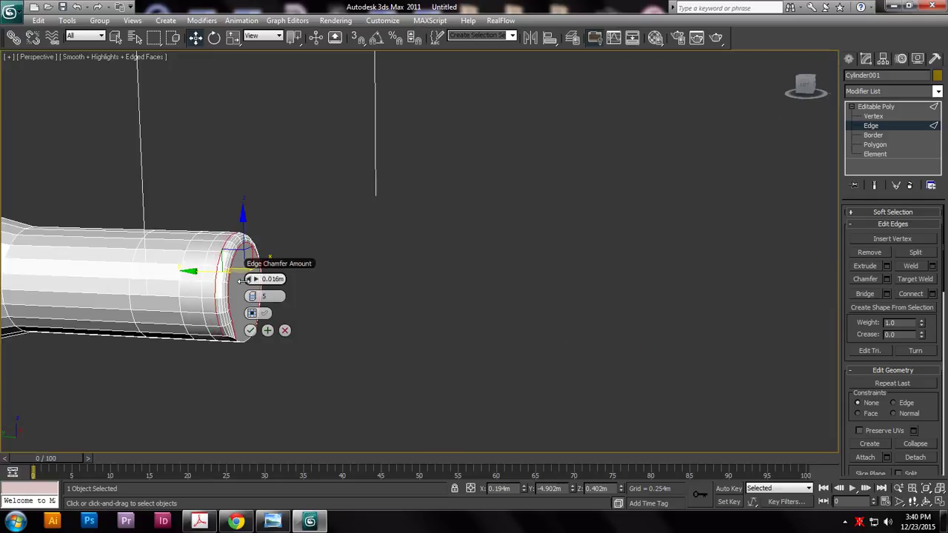
{"action": "left_click", "coordinate": [286, 331]}
- Reselect the full edge loop at the rocket's front tip and round it with a 5-segment chamfer
{"action": "middle_click_drag", "start_coordinate": [310, 320], "coordinate": [374, 302], "text": "alt"}
{"action": "key", "text": "alt+w"}
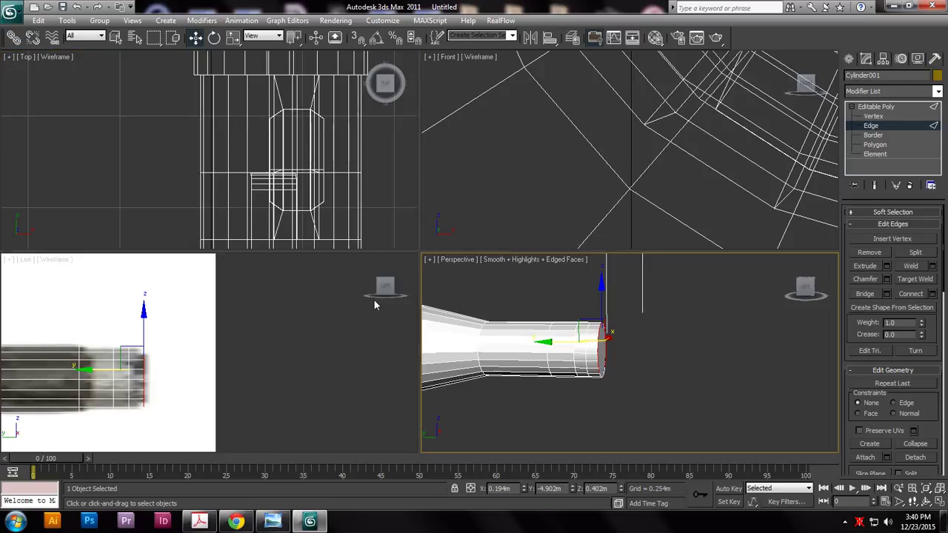
{"action": "middle_click", "coordinate": [167, 307]}
{"action": "key", "text": "alt+w"}
{"action": "left_click_drag", "start_coordinate": [431, 175], "coordinate": [304, 415]}
{"action": "left_click_drag", "start_coordinate": [233, 219], "coordinate": [307, 471]}
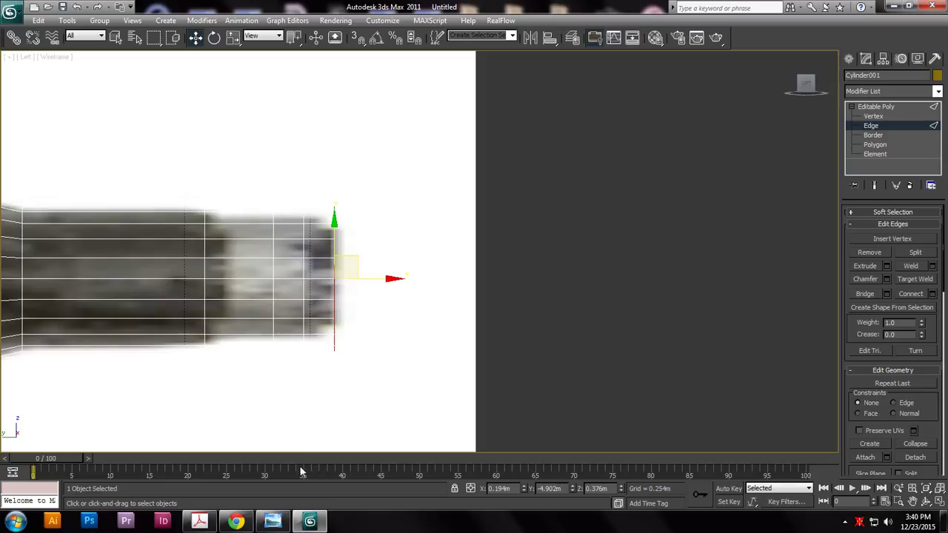
{"action": "left_click", "coordinate": [887, 279]}
{"action": "key", "text": "alt+w"}
{"action": "middle_click_drag", "start_coordinate": [770, 366], "coordinate": [743, 362]}
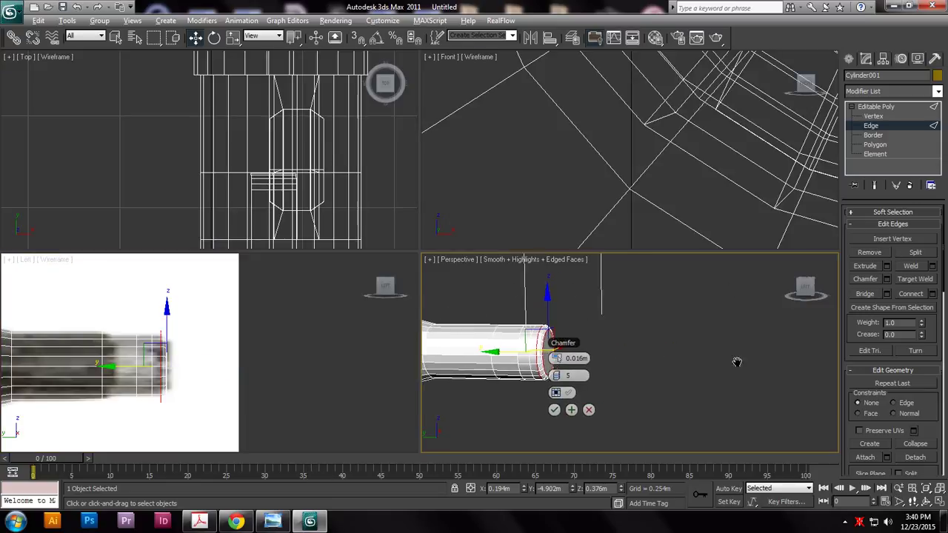
{"action": "key", "text": "alt+w"}
{"action": "middle_click_drag", "start_coordinate": [551, 319], "coordinate": [465, 343], "text": "alt"}
{"action": "key", "text": "z"}
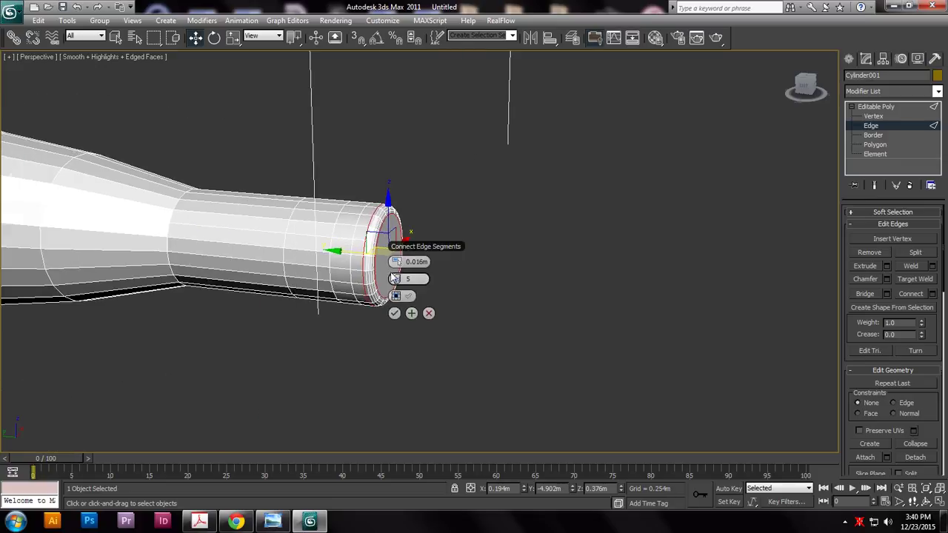
{"action": "left_click_drag", "start_coordinate": [400, 263], "coordinate": [397, 257]}
{"action": "left_click", "coordinate": [395, 314]}
- Leave edge editing and examine the rounded tip and the whole launcher from several angles
{"action": "left_click", "coordinate": [554, 269]}
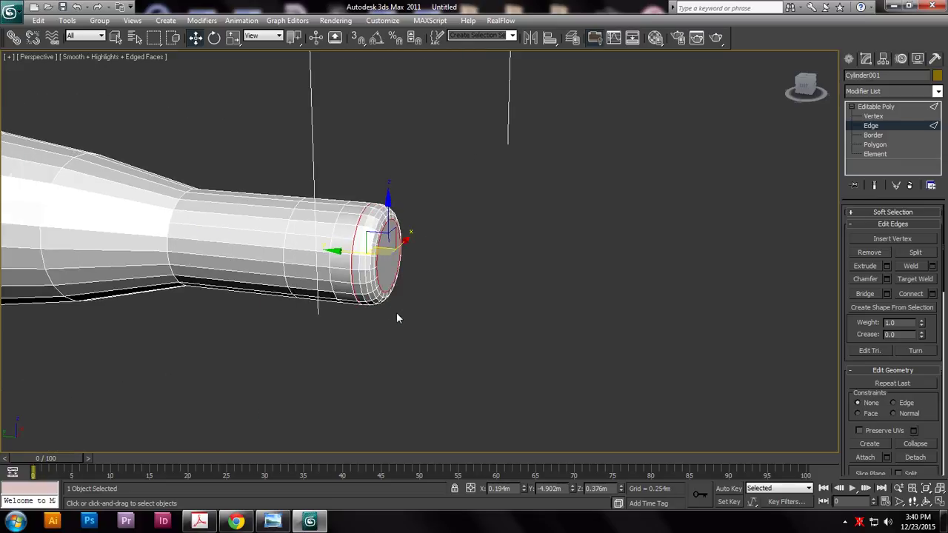
{"action": "key", "text": "z"}
{"action": "middle_click_drag", "start_coordinate": [558, 306], "coordinate": [445, 360], "text": "alt"}
{"action": "left_click", "coordinate": [885, 106]}
{"action": "left_click", "coordinate": [739, 265]}
{"action": "left_click", "coordinate": [533, 257]}
{"action": "key", "text": "alt+w"}
{"action": "middle_click_drag", "start_coordinate": [195, 345], "coordinate": [560, 389]}
{"action": "scroll", "coordinate": [326, 350], "scroll_direction": "down", "scroll_amount": 3}
{"action": "key", "text": "alt+w"}
{"action": "scroll", "coordinate": [561, 390], "scroll_direction": "down", "scroll_amount": 5}
{"action": "scroll", "coordinate": [561, 390], "scroll_direction": "down", "scroll_amount": 5}
{"action": "middle_click_drag", "start_coordinate": [340, 351], "coordinate": [576, 330]}
{"action": "scroll", "coordinate": [547, 382], "scroll_direction": "up", "scroll_amount": 3}
{"action": "middle_click_drag", "start_coordinate": [662, 347], "coordinate": [477, 292]}
{"action": "key", "text": "alt+w"}
{"action": "middle_click_drag", "start_coordinate": [501, 343], "coordinate": [443, 342], "text": "alt"}
{"action": "key", "text": "alt+w"}
{"action": "middle_click_drag", "start_coordinate": [369, 333], "coordinate": [449, 360]}
{"action": "scroll", "coordinate": [448, 361], "scroll_direction": "up", "scroll_amount": 2}
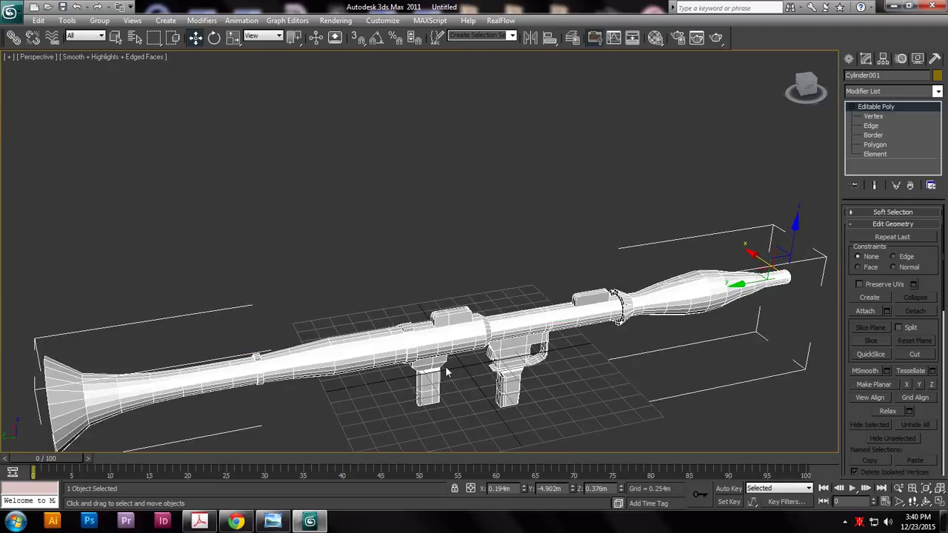
- Connect the flared rear end's edge ring with one segment at slide -5, scale the new loop inward to about 90%, and leave edge editing
{"action": "key", "text": "alt+w"}
{"action": "right_click", "coordinate": [197, 358]}
{"action": "key", "text": "alt+w"}
{"action": "scroll", "coordinate": [288, 311], "scroll_direction": "up", "scroll_amount": 4}
{"action": "middle_click_drag", "start_coordinate": [288, 311], "coordinate": [458, 365]}
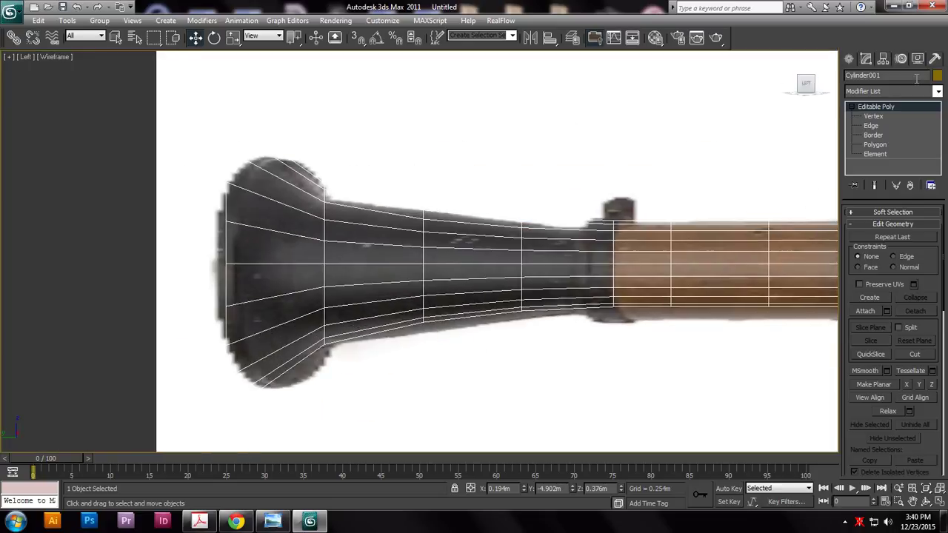
{"action": "left_click", "coordinate": [871, 126]}
{"action": "left_click", "coordinate": [277, 203]}
{"action": "key", "text": "alt+r"}
{"action": "left_click", "coordinate": [932, 294]}
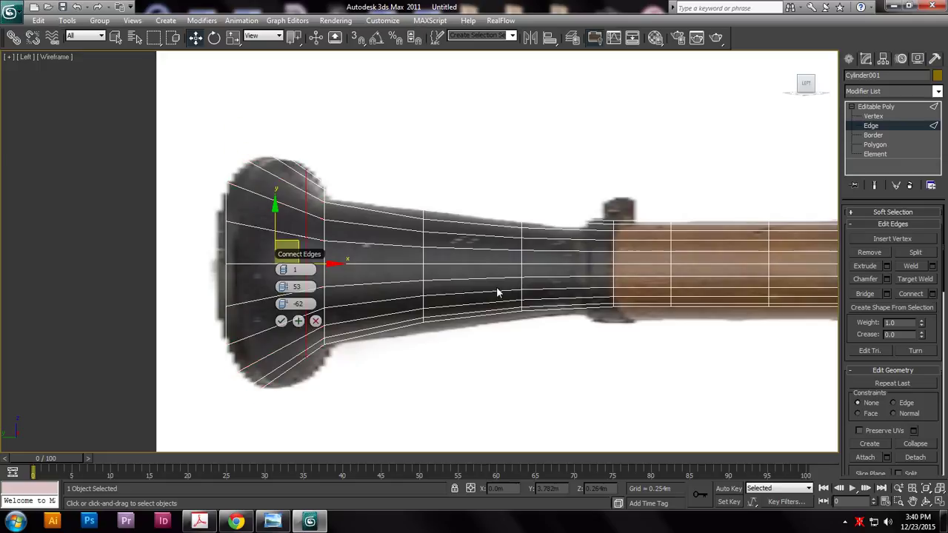
{"action": "left_click_drag", "start_coordinate": [300, 304], "coordinate": [306, 306]}
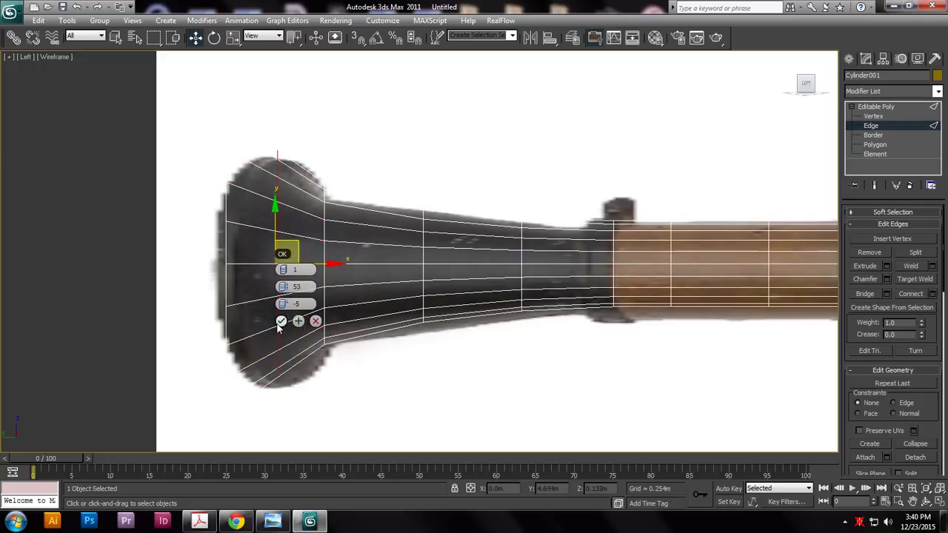
{"action": "left_click", "coordinate": [280, 321]}
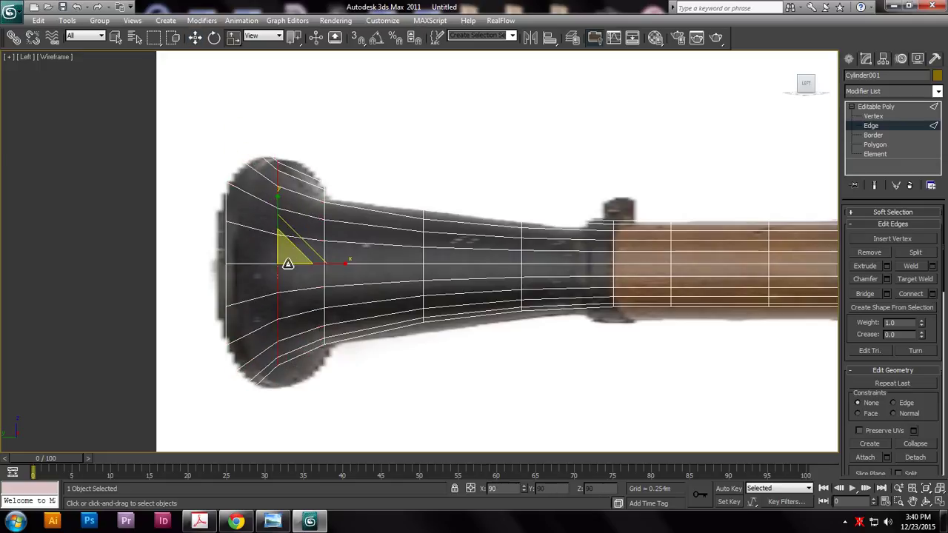
{"action": "key", "text": "alt+w"}
{"action": "middle_click_drag", "start_coordinate": [622, 391], "coordinate": [711, 318], "text": "alt"}
{"action": "key", "text": "alt+w"}
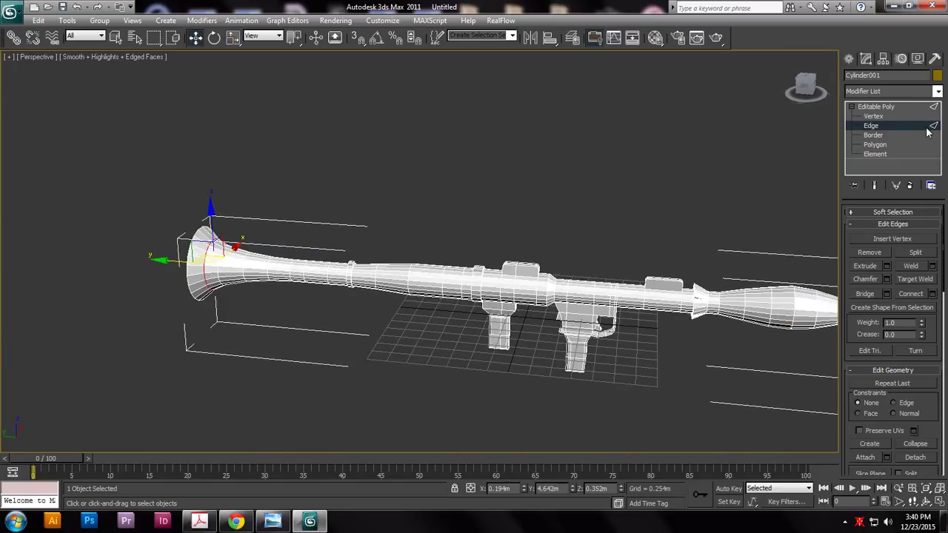
{"action": "left_click", "coordinate": [904, 106]}
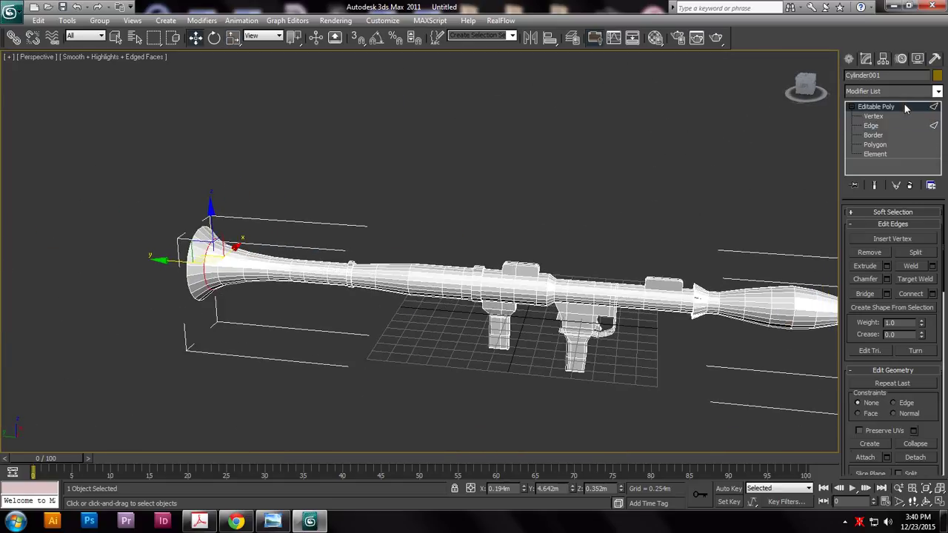
- Enable angle snap at 90 degrees and rotate the launcher 90 degrees about its length so it lies on its side
{"action": "right_click", "coordinate": [378, 35]}
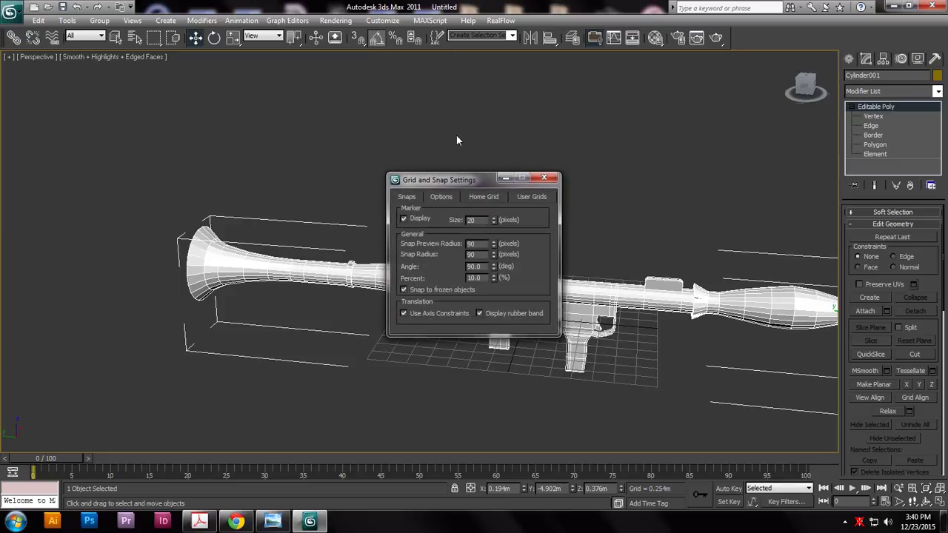
{"action": "left_click", "coordinate": [543, 178]}
{"action": "key", "text": "e"}
{"action": "middle_click_drag", "start_coordinate": [614, 299], "coordinate": [452, 304], "text": "alt"}
{"action": "left_click", "coordinate": [603, 284]}
{"action": "left_click", "coordinate": [614, 254]}
{"action": "middle_click_drag", "start_coordinate": [741, 230], "coordinate": [663, 230]}
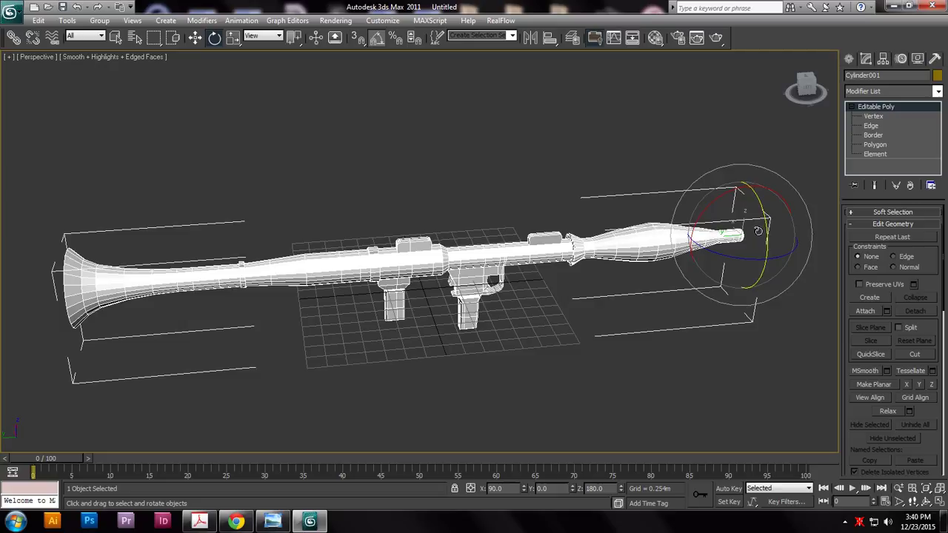
{"action": "left_click_drag", "start_coordinate": [764, 227], "coordinate": [750, 201]}
{"action": "middle_click_drag", "start_coordinate": [565, 296], "coordinate": [552, 251], "text": "alt"}
{"action": "key", "text": "w"}
- Select the launcher and center its pivot to the object
{"action": "left_click", "coordinate": [694, 296]}
{"action": "left_click", "coordinate": [454, 266]}
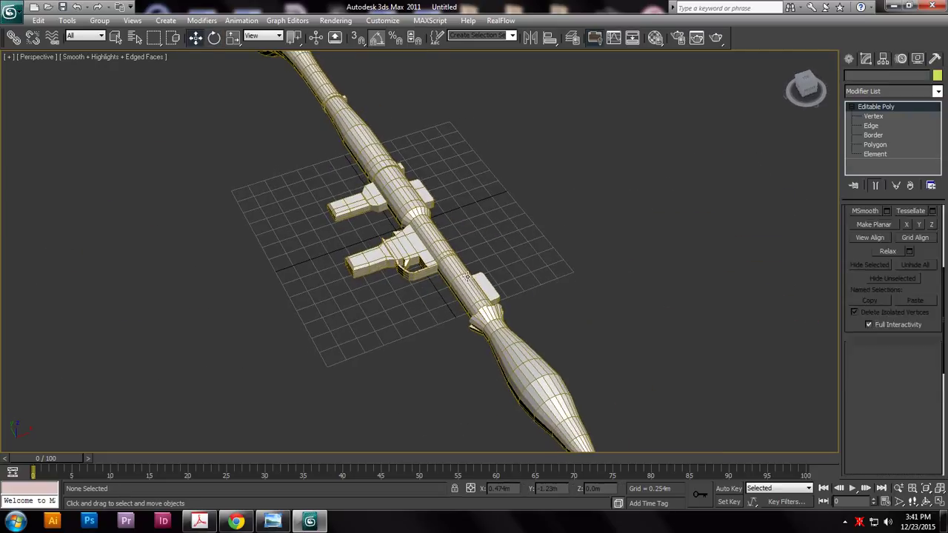
{"action": "middle_click_drag", "start_coordinate": [453, 267], "coordinate": [497, 266], "text": "alt"}
{"action": "key", "text": "r"}
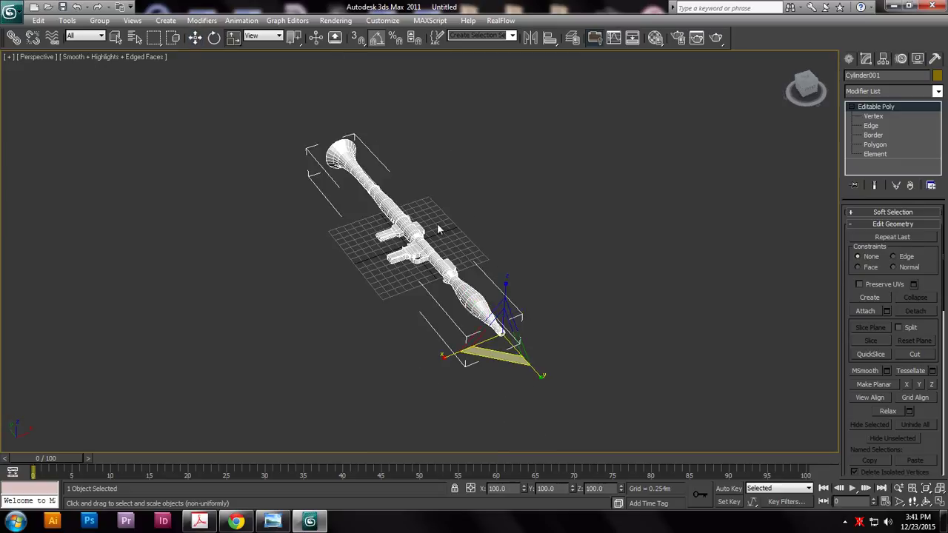
{"action": "left_click", "coordinate": [883, 59]}
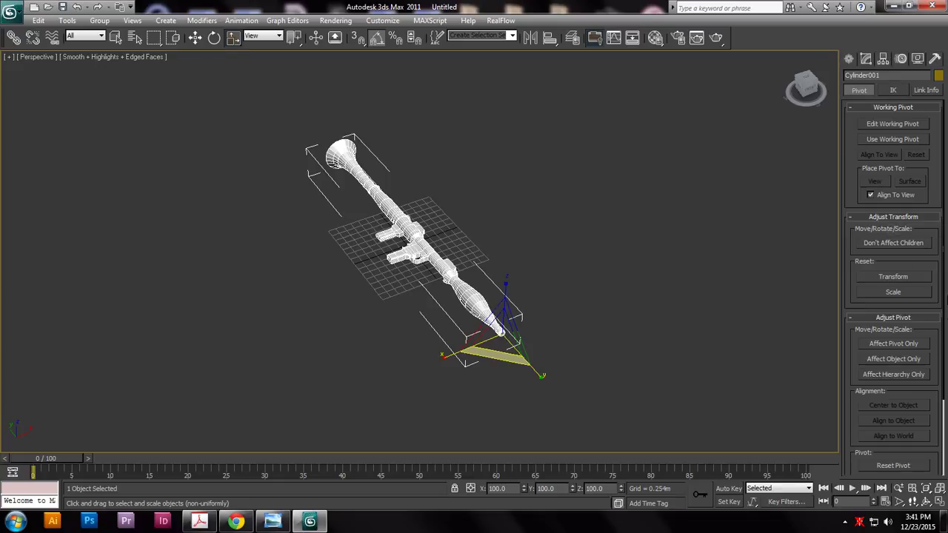
{"action": "left_click", "coordinate": [917, 344]}
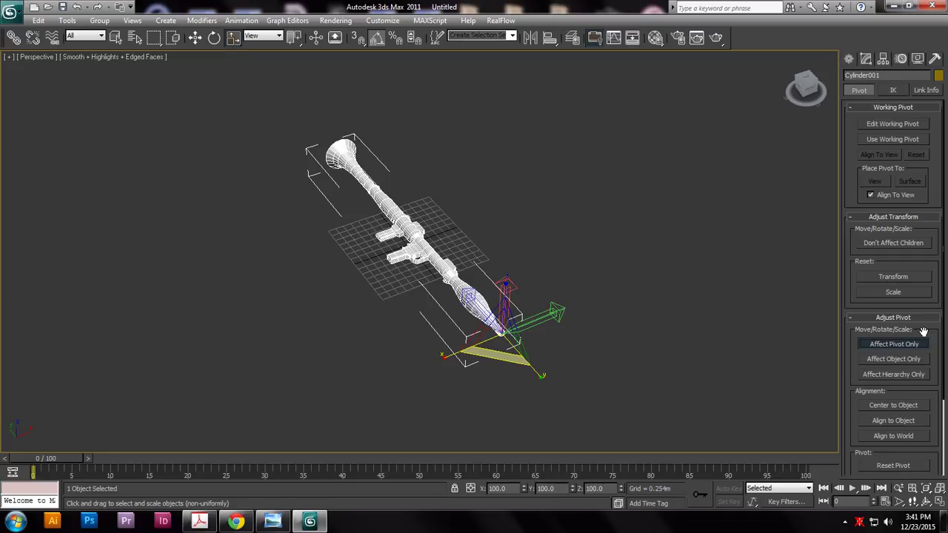
{"action": "left_click", "coordinate": [903, 406]}
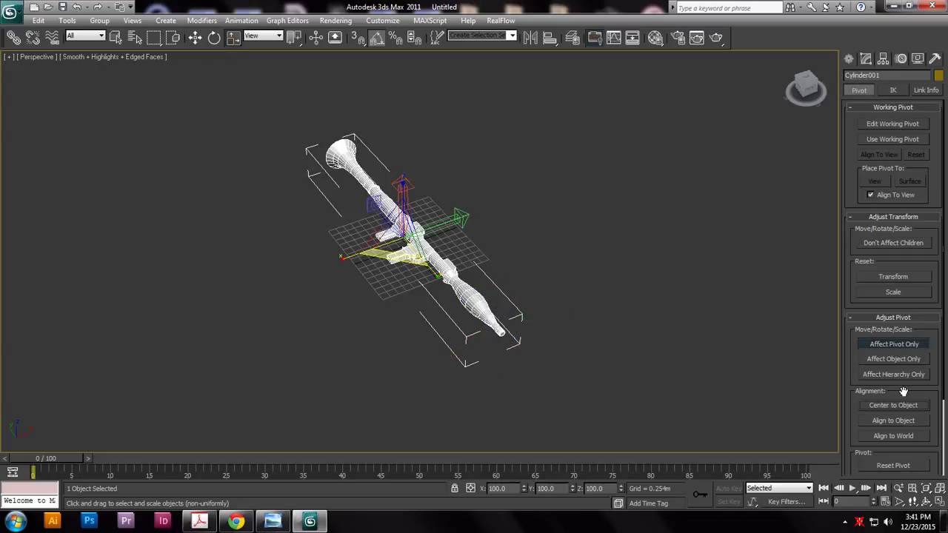
{"action": "left_click", "coordinate": [909, 345]}
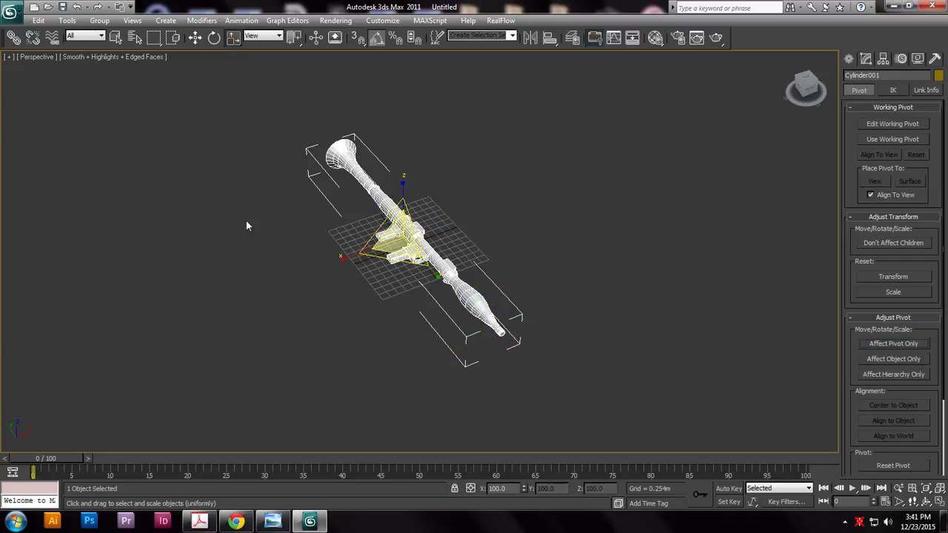
- Move only the launcher's pivot to just beyond its front tip and try rotating the launcher about it
{"action": "key", "text": "r"}
{"action": "key", "text": "r"}
{"action": "key", "text": "r"}
{"action": "key", "text": "r"}
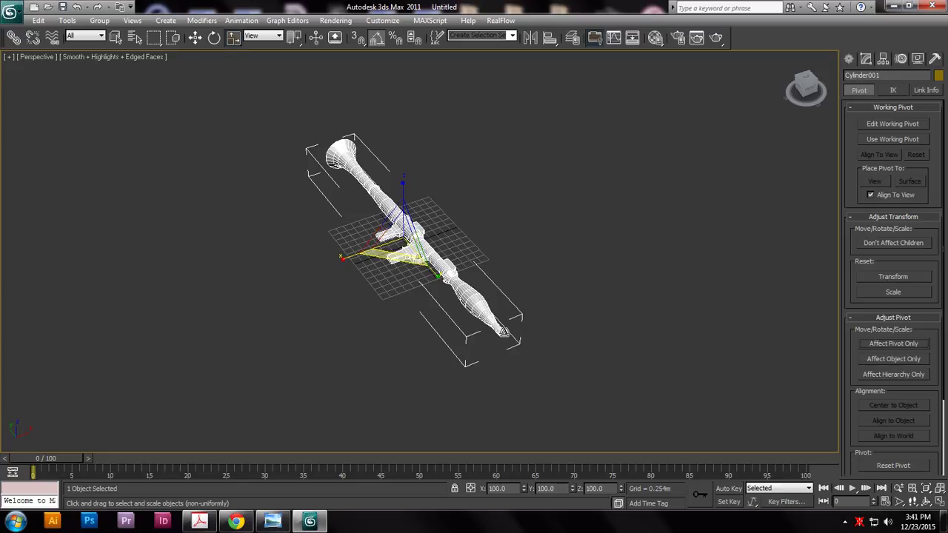
{"action": "left_click", "coordinate": [899, 345]}
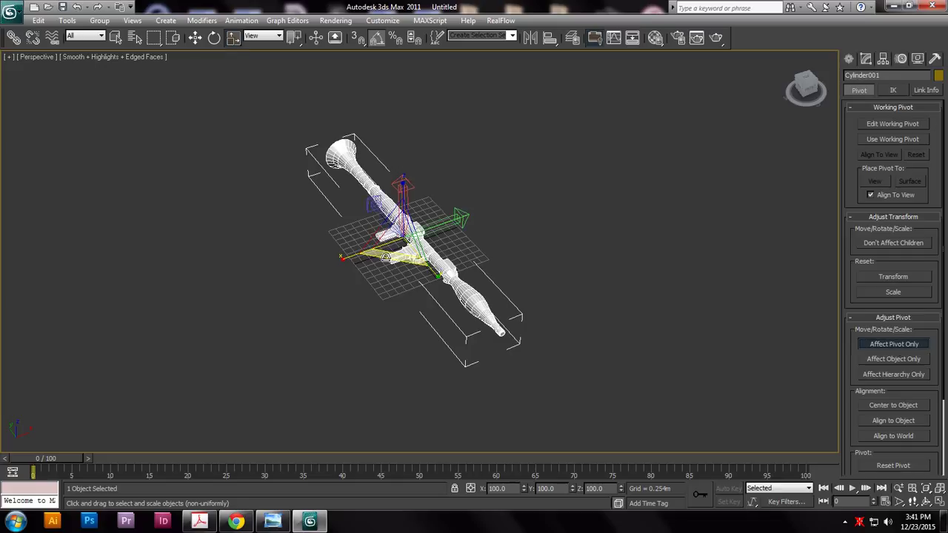
{"action": "key", "text": "w"}
{"action": "left_click_drag", "start_coordinate": [406, 252], "coordinate": [497, 323]}
{"action": "left_click", "coordinate": [893, 343]}
{"action": "key", "text": "e"}
{"action": "mouse_move", "coordinate": [510, 386]}
{"action": "left_mouse_down"}
{"action": "mouse_move", "coordinate": [462, 380]}
{"action": "mouse_move", "coordinate": [511, 379]}
{"action": "left_mouse_up"}
- Center the launcher's pivot on the object again and finish pivot editing
{"action": "left_click", "coordinate": [908, 344]}
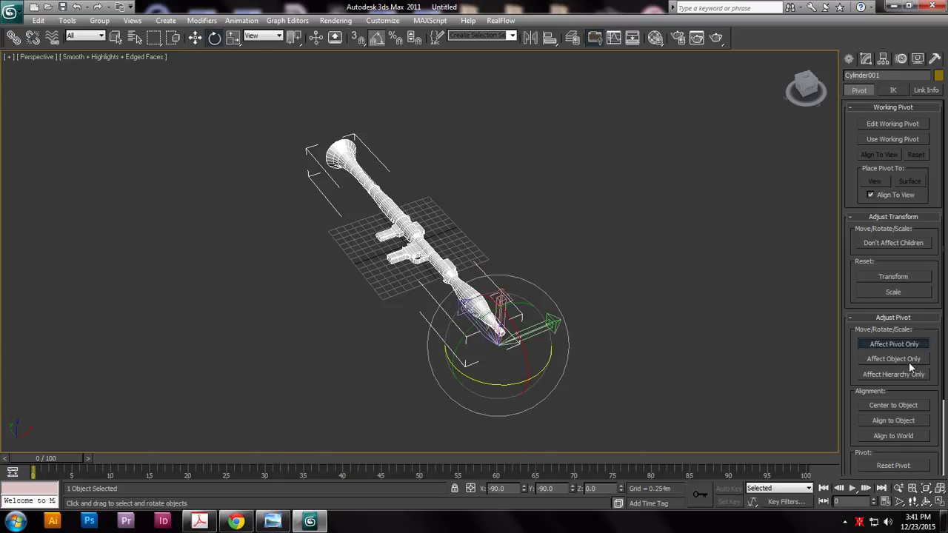
{"action": "left_click", "coordinate": [891, 400]}
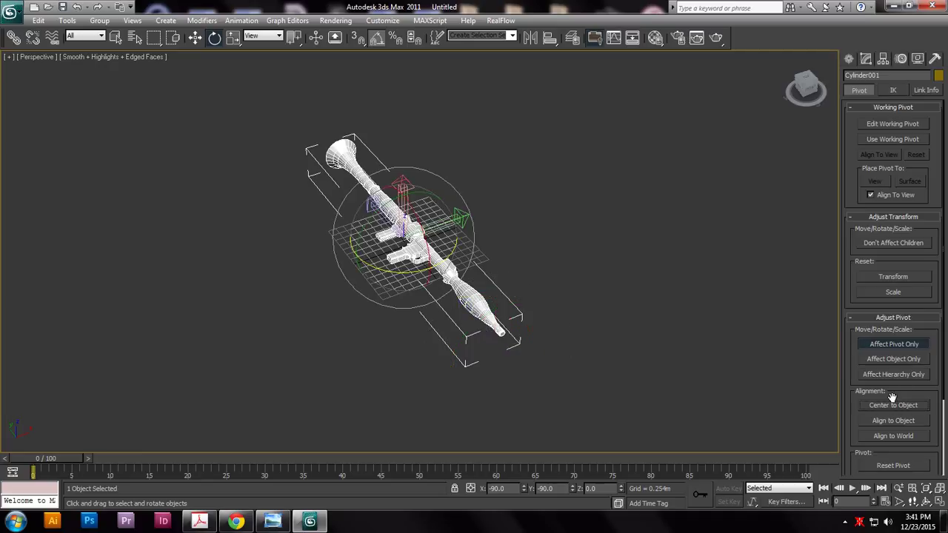
{"action": "left_click", "coordinate": [893, 343]}
{"action": "left_click_drag", "start_coordinate": [391, 271], "coordinate": [462, 334]}
{"action": "key", "text": "r"}
- Move the launcher along the X axis to the edge of the grid, at about -1.525 m
{"action": "scroll", "coordinate": [456, 308], "scroll_direction": "up", "scroll_amount": 4}
{"action": "scroll", "coordinate": [457, 304], "scroll_direction": "up", "scroll_amount": 4}
{"action": "key", "text": "w"}
{"action": "middle_click_drag", "start_coordinate": [456, 304], "coordinate": [427, 260], "text": "alt"}
{"action": "left_click_drag", "start_coordinate": [423, 237], "coordinate": [203, 244]}
- Create a large ground plane covering the grid and the area beneath the launcher
{"action": "left_click", "coordinate": [847, 60]}
{"action": "left_click", "coordinate": [918, 187]}
{"action": "left_click_drag", "start_coordinate": [587, 178], "coordinate": [4, 510]}
{"action": "middle_click_drag", "start_coordinate": [284, 238], "coordinate": [300, 328], "text": "alt"}
{"action": "key", "text": "w"}
- Lower the launcher to rest on the ground plane, at a Z position of about 0.096 m
{"action": "left_click", "coordinate": [246, 278]}
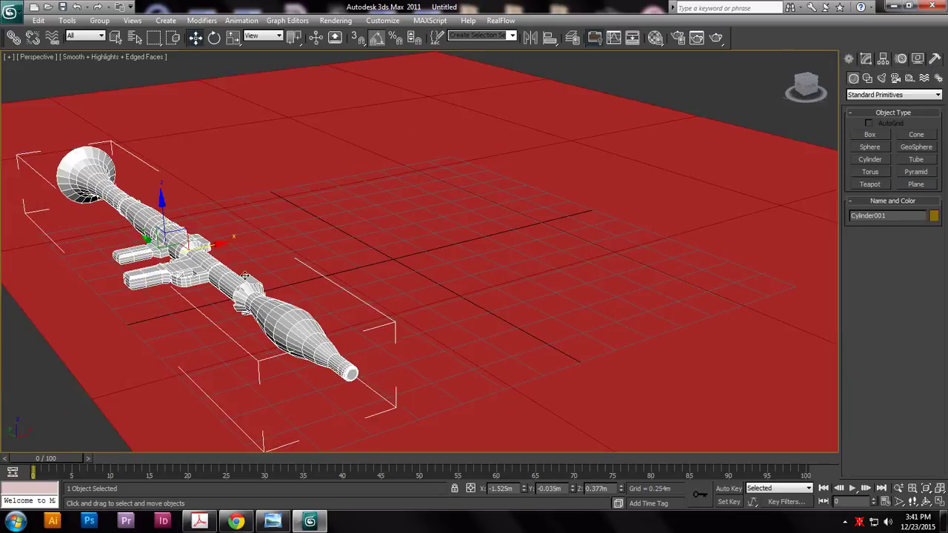
{"action": "left_click_drag", "start_coordinate": [165, 209], "coordinate": [185, 256]}
{"action": "middle_click_drag", "start_coordinate": [185, 256], "coordinate": [341, 164], "text": "alt"}
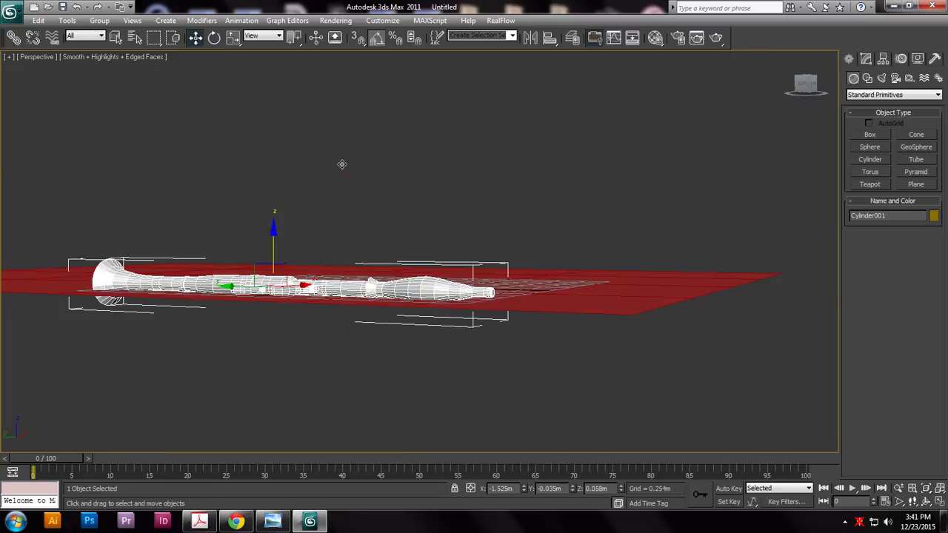
{"action": "left_click_drag", "start_coordinate": [270, 243], "coordinate": [273, 237]}
{"action": "middle_click_drag", "start_coordinate": [298, 234], "coordinate": [275, 268], "text": "alt"}
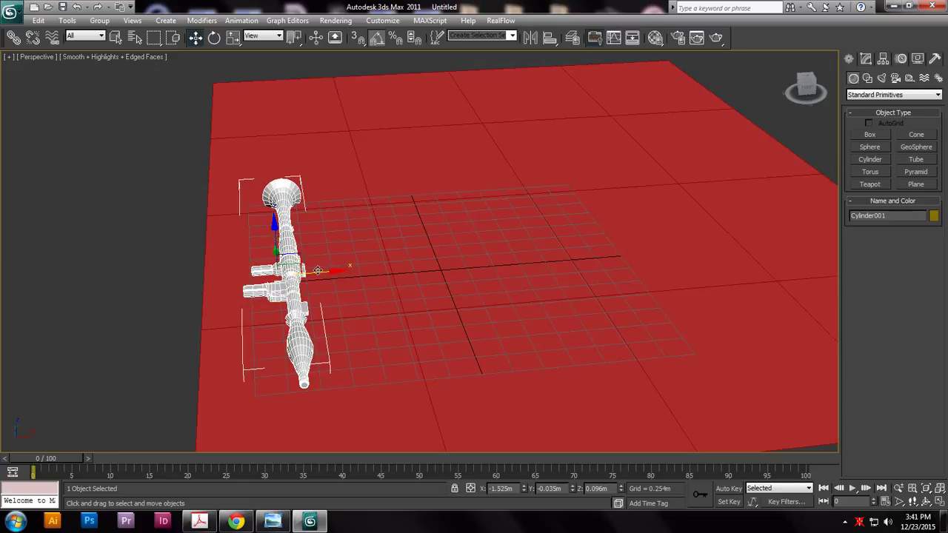
- Mirror the launcher across the X axis as a copy and move the copy beside the original
{"action": "left_click", "coordinate": [539, 38]}
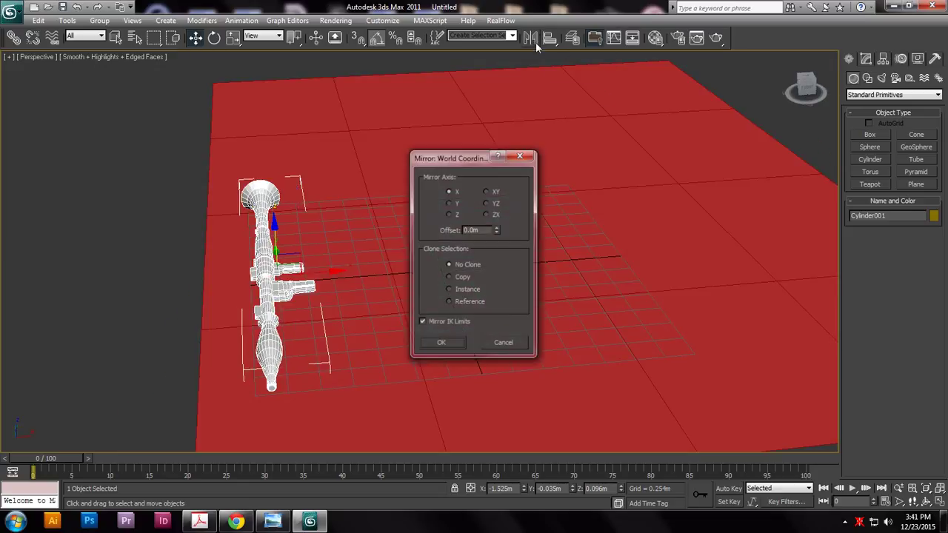
{"action": "left_click", "coordinate": [460, 277]}
{"action": "left_click", "coordinate": [452, 343]}
{"action": "left_click_drag", "start_coordinate": [319, 273], "coordinate": [381, 275]}
- Select both launchers and clone the pair along the X axis as copies, making three further pairs in a row
{"action": "left_click_drag", "start_coordinate": [159, 143], "coordinate": [436, 394]}
{"action": "left_click_drag", "start_coordinate": [365, 268], "coordinate": [503, 275], "text": "shift"}
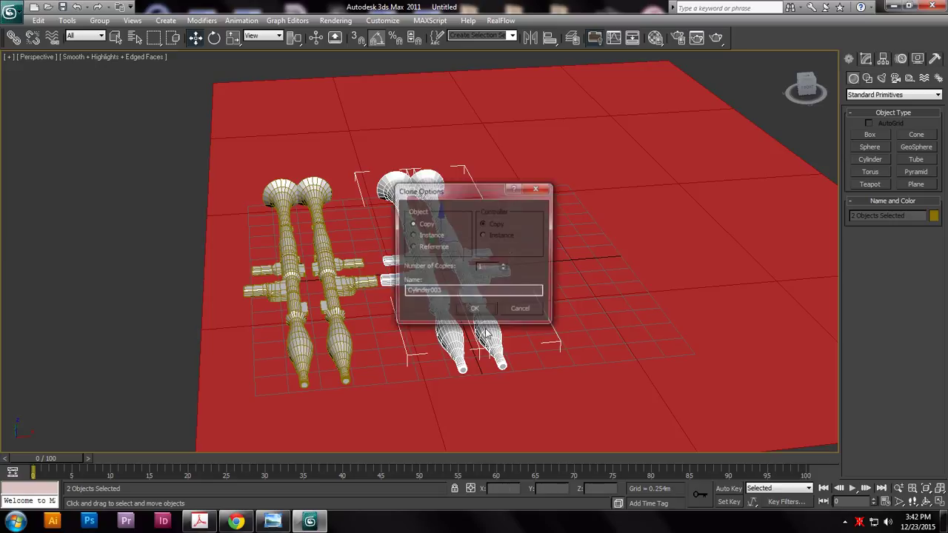
{"action": "left_click", "coordinate": [492, 309]}
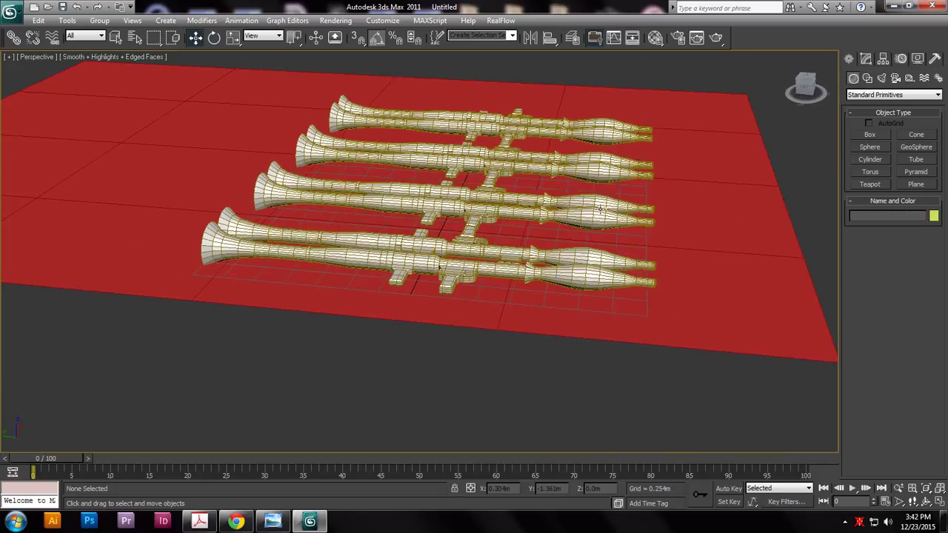
- Examine the rows of launchers on the ground plane in shaded display without edged faces
{"action": "key", "text": "F4"}
{"action": "scroll", "coordinate": [502, 256], "scroll_direction": "up", "scroll_amount": 3}
{"action": "scroll", "coordinate": [581, 265], "scroll_direction": "up", "scroll_amount": 3}
{"action": "scroll", "coordinate": [552, 266], "scroll_direction": "up", "scroll_amount": 4}
{"action": "left_click", "coordinate": [501, 240]}
{"action": "middle_click_drag", "start_coordinate": [501, 239], "coordinate": [575, 290], "text": "alt"}
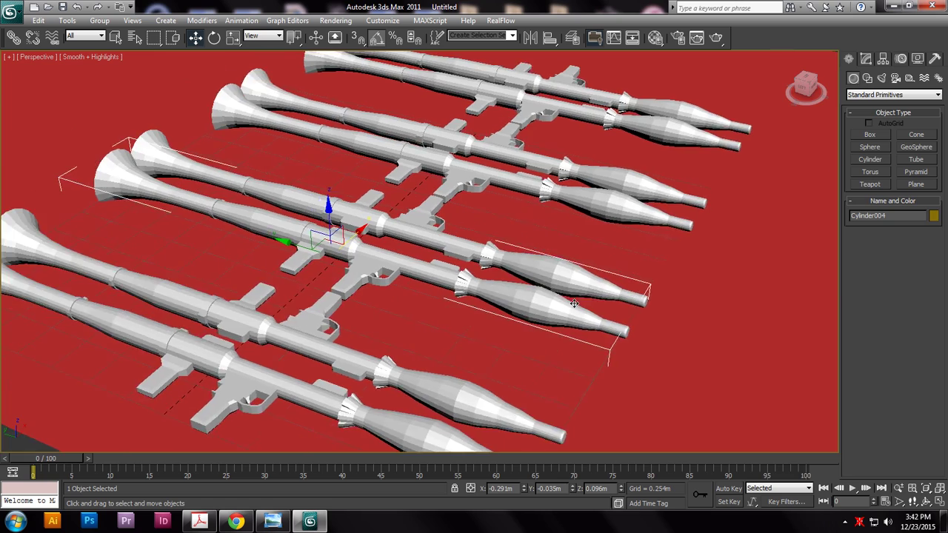
{"action": "scroll", "coordinate": [398, 225], "scroll_direction": "up", "scroll_amount": 3}
{"action": "middle_click_drag", "start_coordinate": [398, 224], "coordinate": [462, 267], "text": "alt"}
{"action": "scroll", "coordinate": [540, 338], "scroll_direction": "up", "scroll_amount": 4}
{"action": "middle_click_drag", "start_coordinate": [540, 338], "coordinate": [538, 236], "text": "alt"}
{"action": "scroll", "coordinate": [595, 184], "scroll_direction": "down", "scroll_amount": 4}
{"action": "scroll", "coordinate": [538, 236], "scroll_direction": "up", "scroll_amount": 4}
{"action": "scroll", "coordinate": [536, 239], "scroll_direction": "down", "scroll_amount": 10}
- Undo the launcher copies, the ground plane and the launcher's last placement and size changes, back to the single original launcher
{"action": "key", "text": "ctrl+z"}
{"action": "key", "text": "ctrl+z"}
{"action": "key", "text": "ctrl+z"}
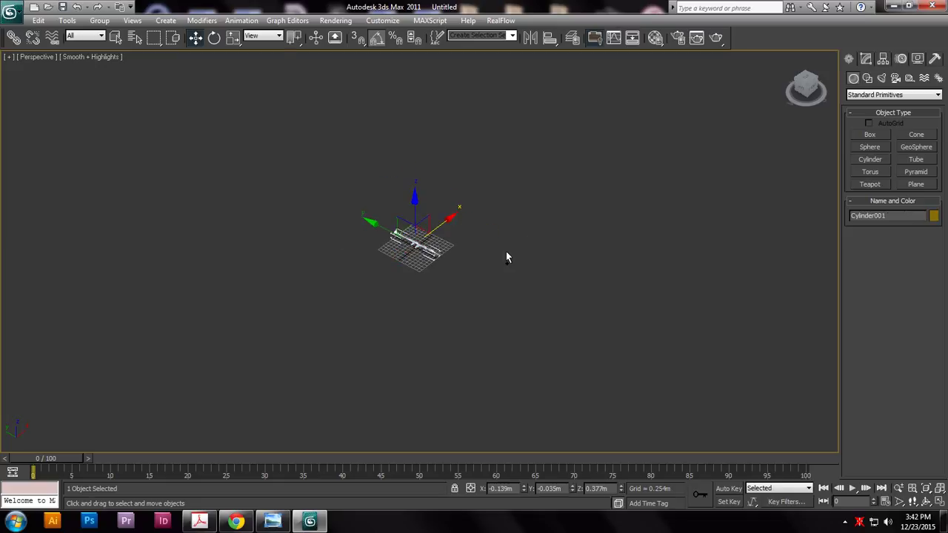
{"action": "key", "text": "ctrl+z"}
{"action": "key", "text": "ctrl+z"}
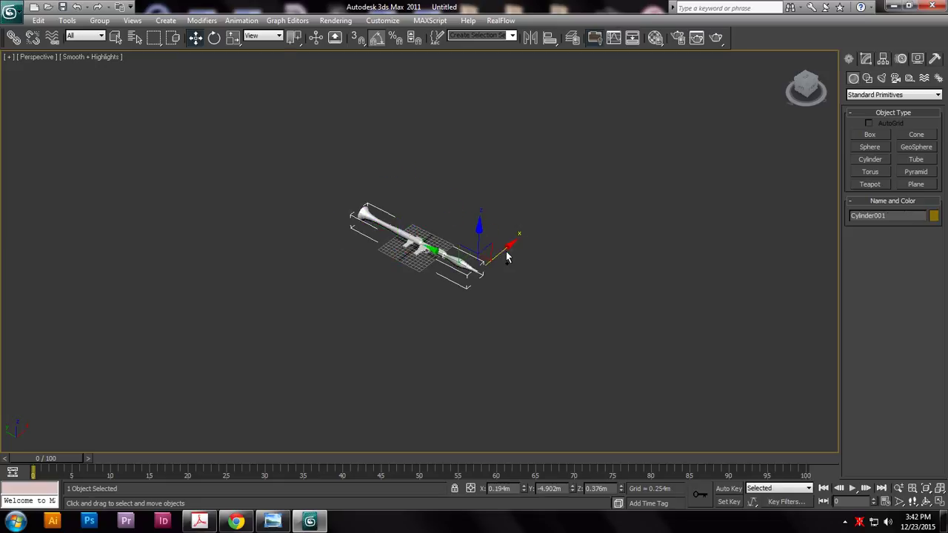
- Examine the mesh of the trigger and trigger guard up close with edged faces displayed
{"action": "scroll", "coordinate": [508, 256], "scroll_direction": "up", "scroll_amount": 8}
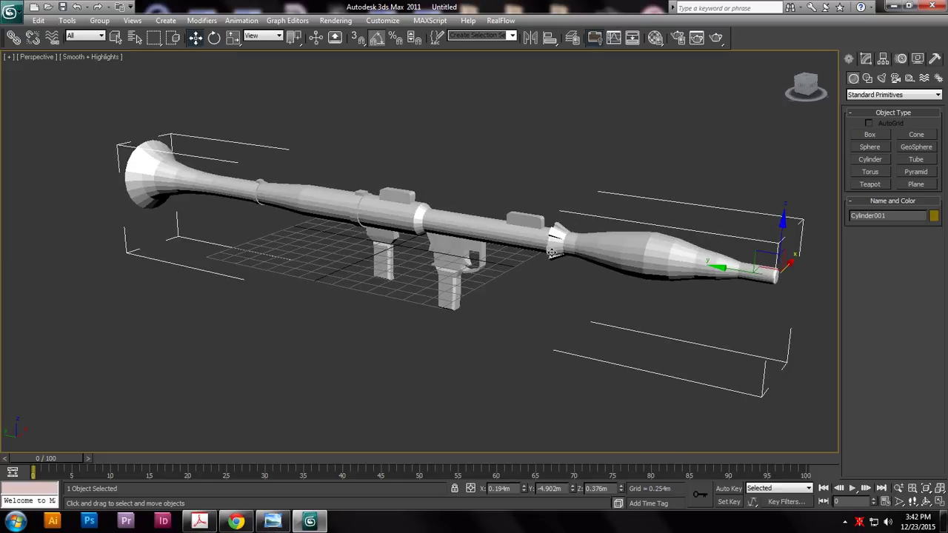
{"action": "scroll", "coordinate": [547, 256], "scroll_direction": "up", "scroll_amount": 5}
{"action": "key", "text": "F4"}
{"action": "scroll", "coordinate": [522, 225], "scroll_direction": "down", "scroll_amount": 2}
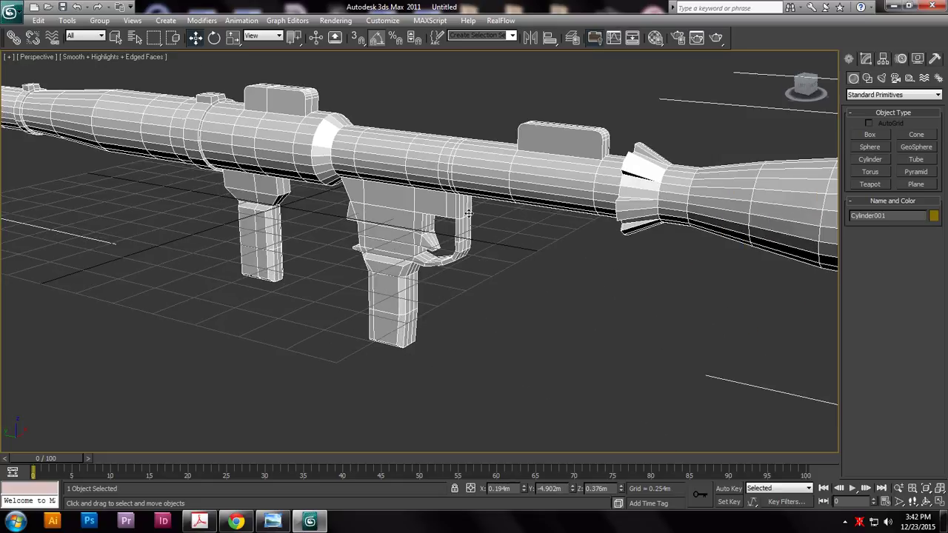
{"action": "scroll", "coordinate": [481, 222], "scroll_direction": "up", "scroll_amount": 8}
{"action": "scroll", "coordinate": [406, 209], "scroll_direction": "down", "scroll_amount": 3}
{"action": "scroll", "coordinate": [459, 170], "scroll_direction": "up", "scroll_amount": 6}
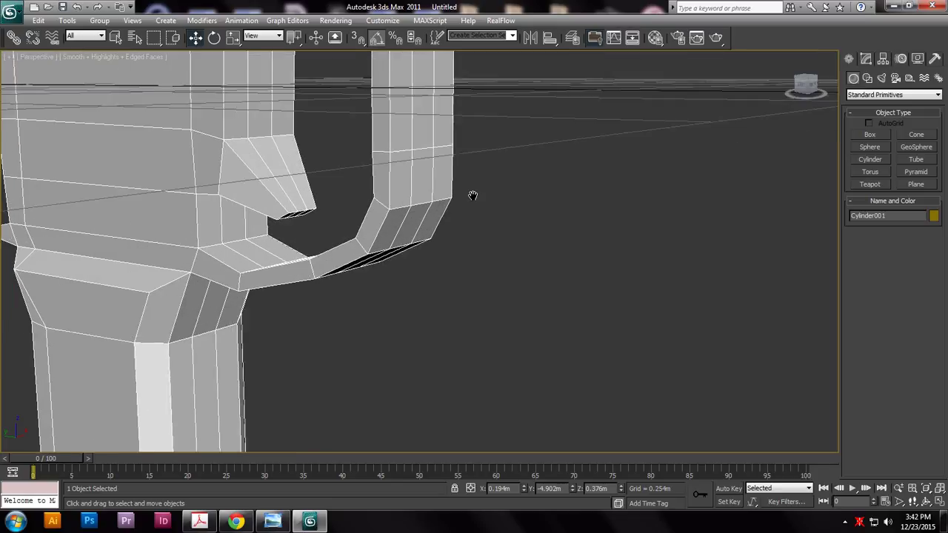
{"action": "scroll", "coordinate": [489, 193], "scroll_direction": "down", "scroll_amount": 9}
{"action": "mouse_move", "coordinate": [531, 241]}
{"action": "middle_mouse_down", "text": "alt"}
{"action": "mouse_move", "coordinate": [480, 247]}
{"action": "mouse_move", "coordinate": [513, 256]}
{"action": "mouse_move", "coordinate": [546, 250]}
{"action": "middle_mouse_up", "text": "alt"}
{"action": "middle_click_drag", "start_coordinate": [546, 250], "coordinate": [474, 214]}
- Select the vertices of the trigger guard's front curve and scale them to about 62% along the X axis
{"action": "left_click", "coordinate": [866, 59]}
{"action": "left_click", "coordinate": [874, 116]}
{"action": "middle_click_drag", "start_coordinate": [440, 211], "coordinate": [465, 201], "text": "alt"}
{"action": "middle_click_drag", "start_coordinate": [414, 216], "coordinate": [448, 216]}
{"action": "middle_click_drag", "start_coordinate": [299, 217], "coordinate": [332, 204], "text": "alt"}
{"action": "scroll", "coordinate": [332, 206], "scroll_direction": "up", "scroll_amount": 3}
{"action": "scroll", "coordinate": [371, 199], "scroll_direction": "down", "scroll_amount": 2}
{"action": "key", "text": "alt+w"}
{"action": "scroll", "coordinate": [259, 320], "scroll_direction": "up", "scroll_amount": 2}
{"action": "key", "text": "alt+w"}
{"action": "middle_click_drag", "start_coordinate": [619, 292], "coordinate": [294, 279]}
{"action": "scroll", "coordinate": [294, 279], "scroll_direction": "up", "scroll_amount": 2}
{"action": "left_click_drag", "start_coordinate": [198, 274], "coordinate": [324, 393]}
{"action": "key", "text": "alt+w"}
{"action": "key", "text": "alt+w"}
{"action": "middle_click_drag", "start_coordinate": [597, 373], "coordinate": [381, 253], "text": "alt"}
{"action": "scroll", "coordinate": [381, 254], "scroll_direction": "up", "scroll_amount": 2}
{"action": "key", "text": "r"}
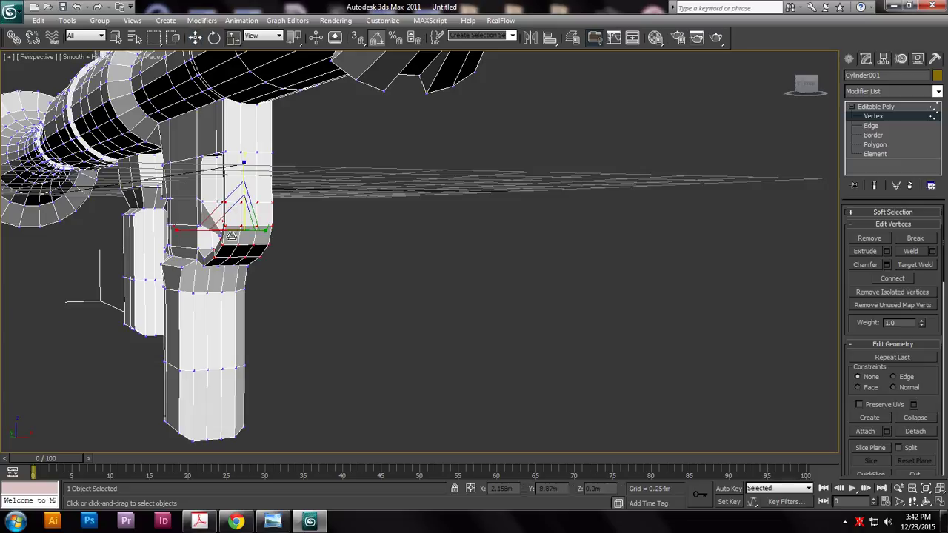
{"action": "left_click_drag", "start_coordinate": [176, 232], "coordinate": [203, 234]}
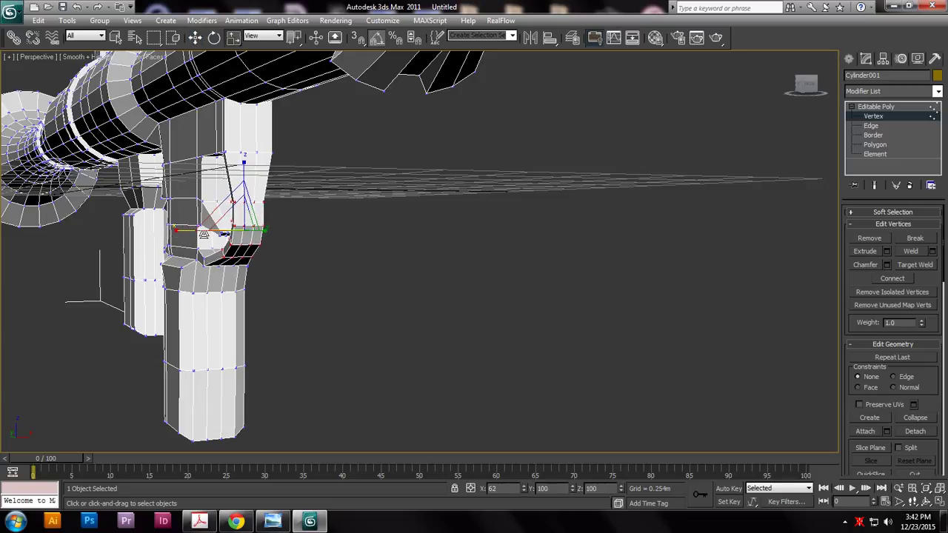
- Select the vertices at the rear of the trigger guard's lower curve in the side view for narrowing along X
{"action": "middle_click_drag", "start_coordinate": [299, 235], "coordinate": [345, 241], "text": "alt"}
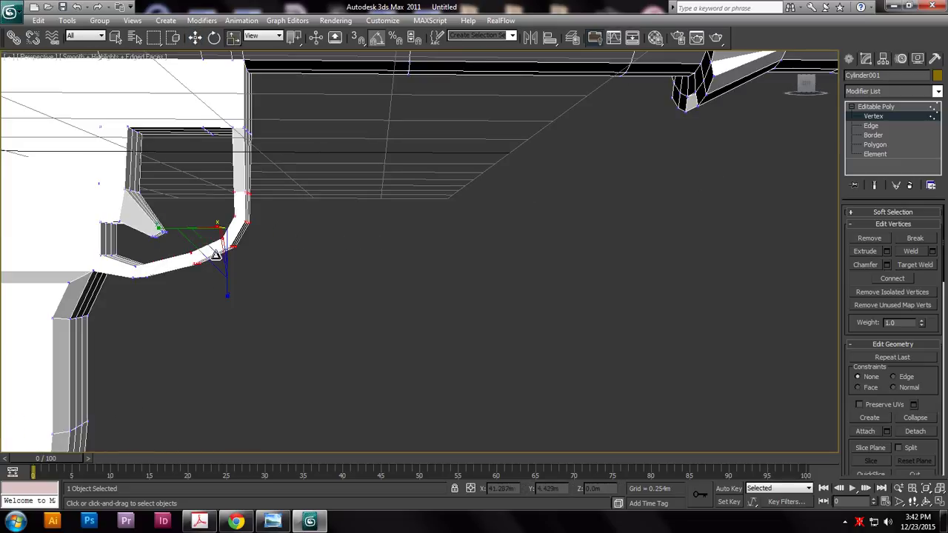
{"action": "key", "text": "alt+w"}
{"action": "key", "text": "alt+w"}
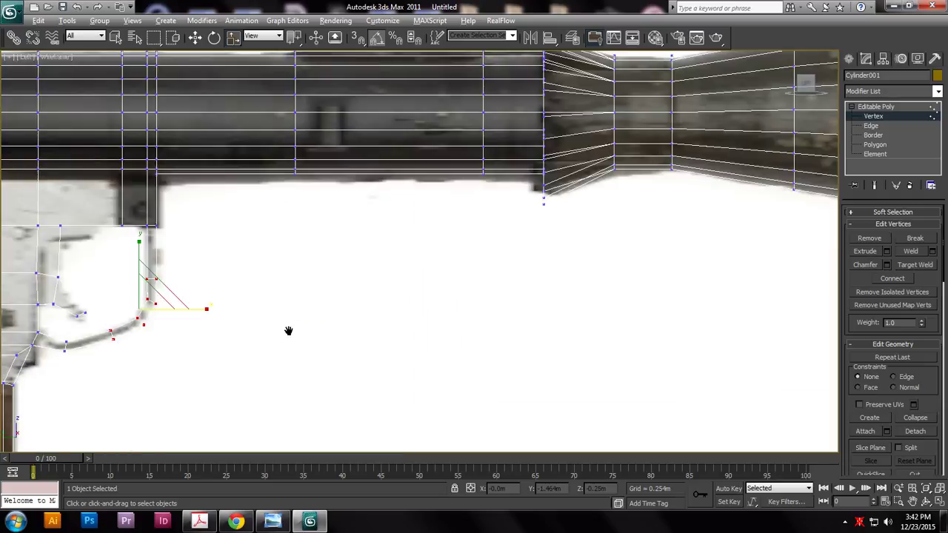
{"action": "scroll", "coordinate": [185, 310], "scroll_direction": "up", "scroll_amount": 3}
{"action": "left_click_drag", "start_coordinate": [235, 356], "coordinate": [238, 360]}
{"action": "key", "text": "alt+w"}
{"action": "middle_click_drag", "start_coordinate": [543, 359], "coordinate": [444, 348], "text": "alt"}
{"action": "key", "text": "alt+w"}
{"action": "middle_click_drag", "start_coordinate": [240, 305], "coordinate": [307, 311], "text": "alt"}
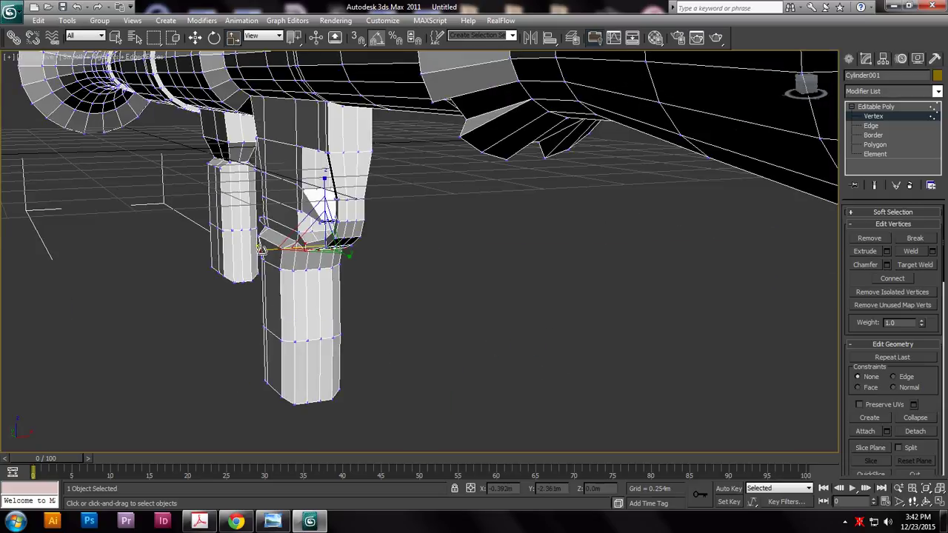
{"action": "middle_click_drag", "start_coordinate": [286, 255], "coordinate": [366, 309], "text": "alt"}
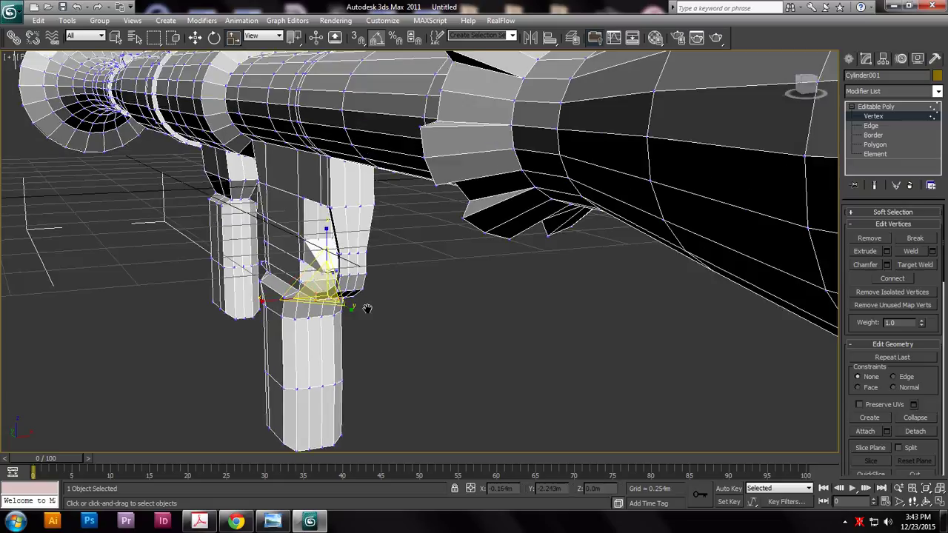
- Select the vertices where the trigger guard's front upright meets the housing and check the guard's shape
{"action": "scroll", "coordinate": [438, 237], "scroll_direction": "up", "scroll_amount": 5}
{"action": "left_click_drag", "start_coordinate": [223, 212], "coordinate": [277, 241]}
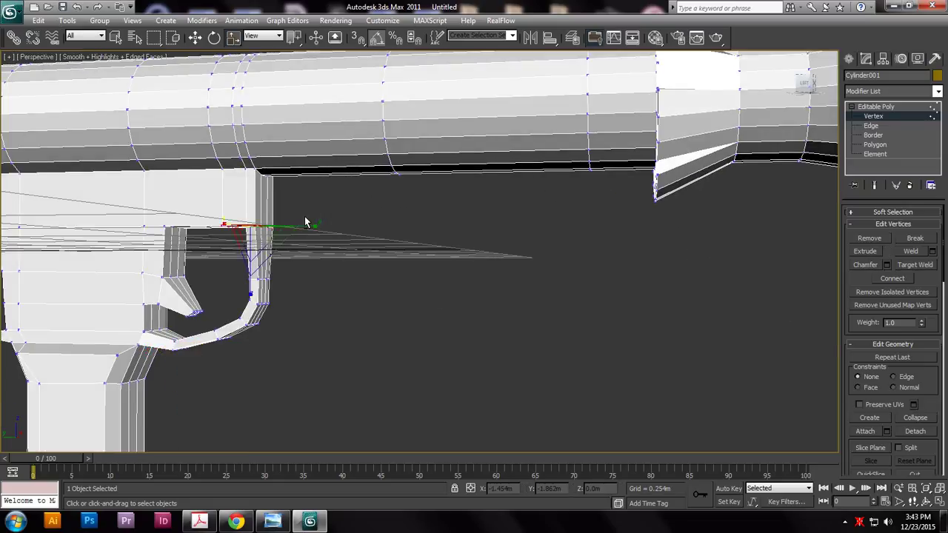
{"action": "middle_click_drag", "start_coordinate": [299, 214], "coordinate": [262, 219], "text": "alt"}
{"action": "scroll", "coordinate": [330, 255], "scroll_direction": "down", "scroll_amount": 5}
{"action": "middle_click_drag", "start_coordinate": [329, 256], "coordinate": [517, 192], "text": "alt"}
{"action": "scroll", "coordinate": [375, 205], "scroll_direction": "up", "scroll_amount": 4}
{"action": "middle_click_drag", "start_coordinate": [459, 197], "coordinate": [548, 223], "text": "alt"}
- Connect the ring of edges along the trigger with 1 segment, pinch 53 and slide -5
{"action": "key", "text": "w"}
{"action": "key", "text": "2"}
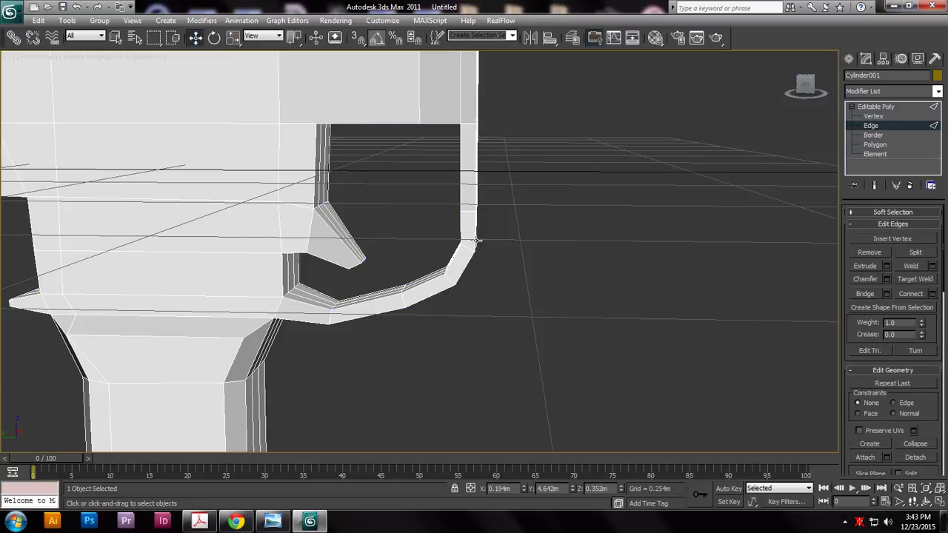
{"action": "key", "text": "alt+r"}
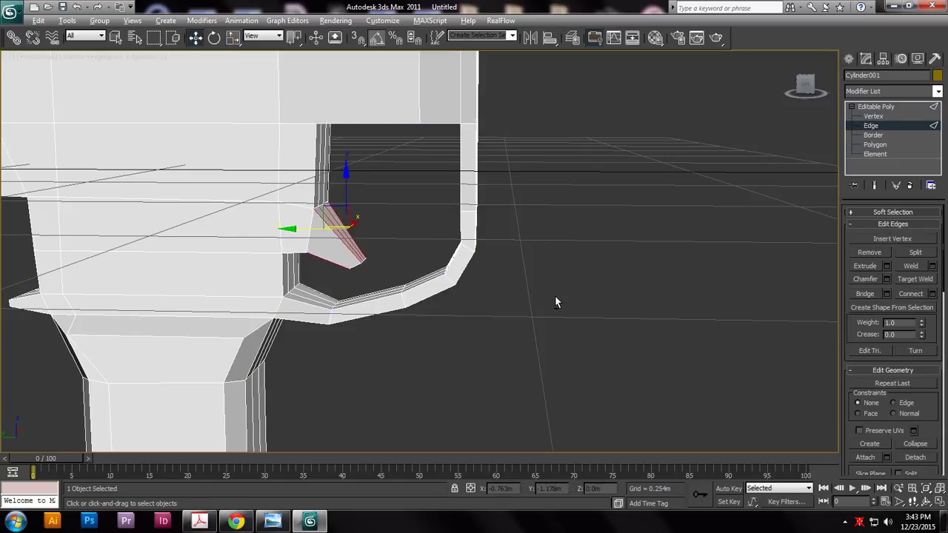
{"action": "left_click", "coordinate": [933, 295]}
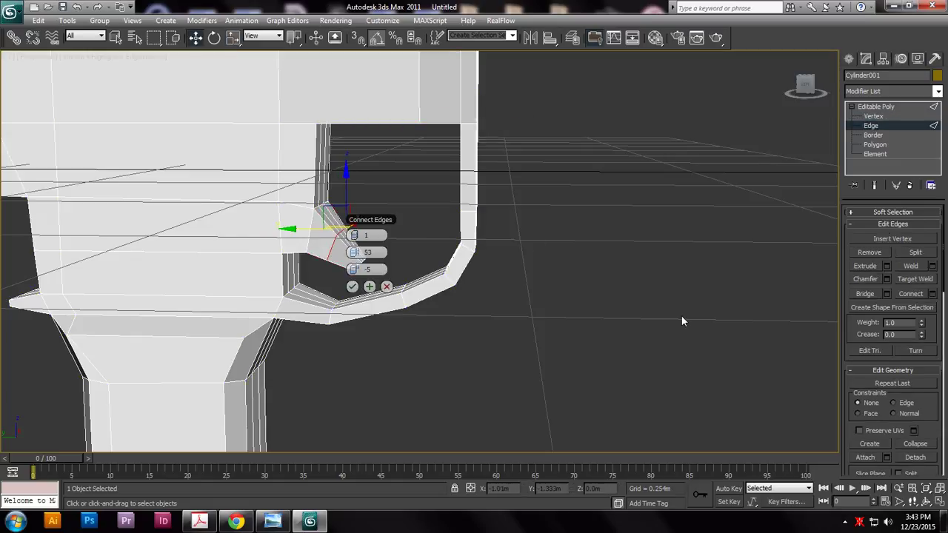
{"action": "left_click", "coordinate": [370, 286]}
- Move the trigger's new edge loop slightly down and back to follow the side-view reference
{"action": "key", "text": "alt+w"}
{"action": "mouse_move", "coordinate": [293, 330]}
{"action": "middle_mouse_down"}
{"action": "mouse_move", "coordinate": [271, 338]}
{"action": "mouse_move", "coordinate": [291, 342]}
{"action": "middle_mouse_up"}
{"action": "key", "text": "alt+w"}
{"action": "scroll", "coordinate": [313, 254], "scroll_direction": "up", "scroll_amount": 4}
{"action": "middle_click_drag", "start_coordinate": [314, 254], "coordinate": [546, 276]}
{"action": "scroll", "coordinate": [546, 276], "scroll_direction": "up", "scroll_amount": 2}
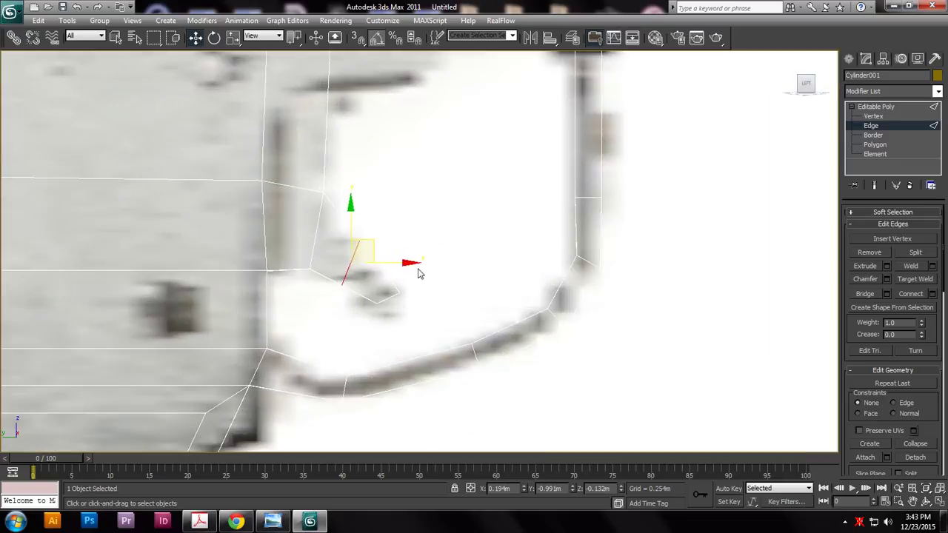
{"action": "left_click_drag", "start_coordinate": [369, 250], "coordinate": [370, 252]}
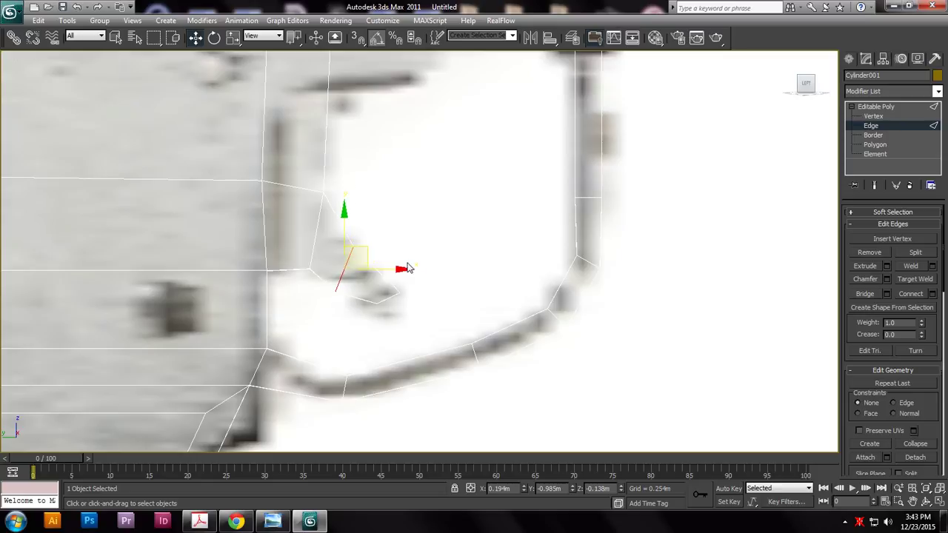
- Select the trigger tip's vertices and rotate them by about -7 degrees in the side view
{"action": "key", "text": "1"}
{"action": "left_click_drag", "start_coordinate": [420, 279], "coordinate": [364, 336]}
{"action": "key", "text": "r"}
{"action": "key", "text": "e"}
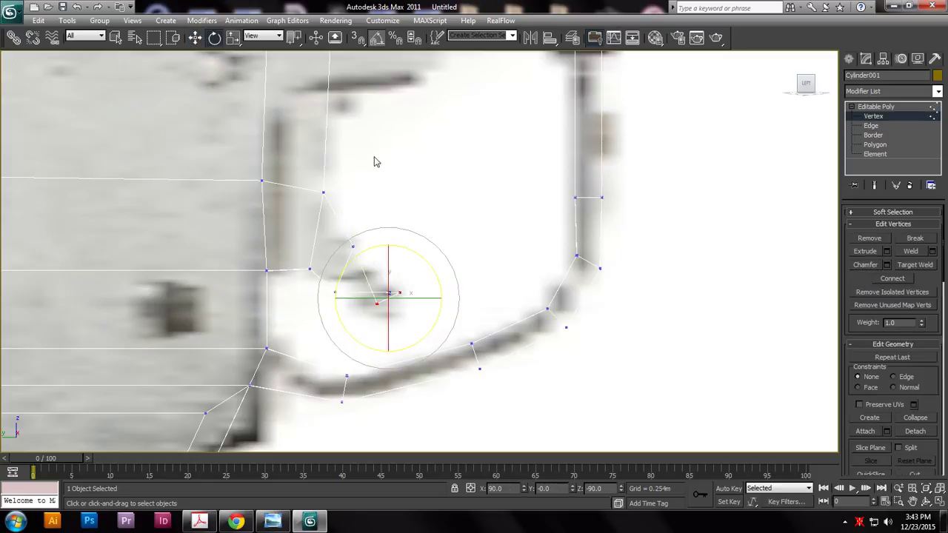
{"action": "left_click_drag", "start_coordinate": [453, 272], "coordinate": [454, 263]}
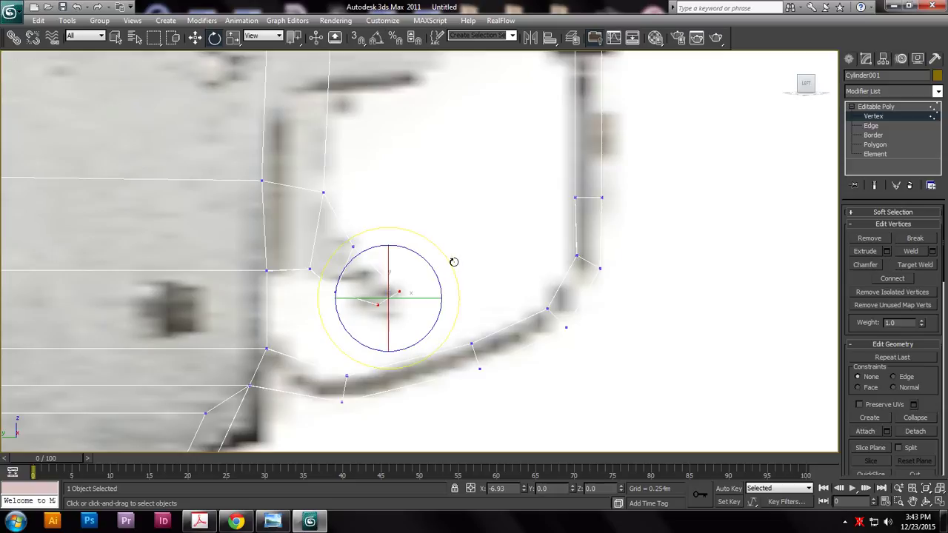
{"action": "key", "text": "w"}
{"action": "left_click", "coordinate": [658, 375]}
- Save the scene to the Desktop as rpg
{"action": "key", "text": "alt+w"}
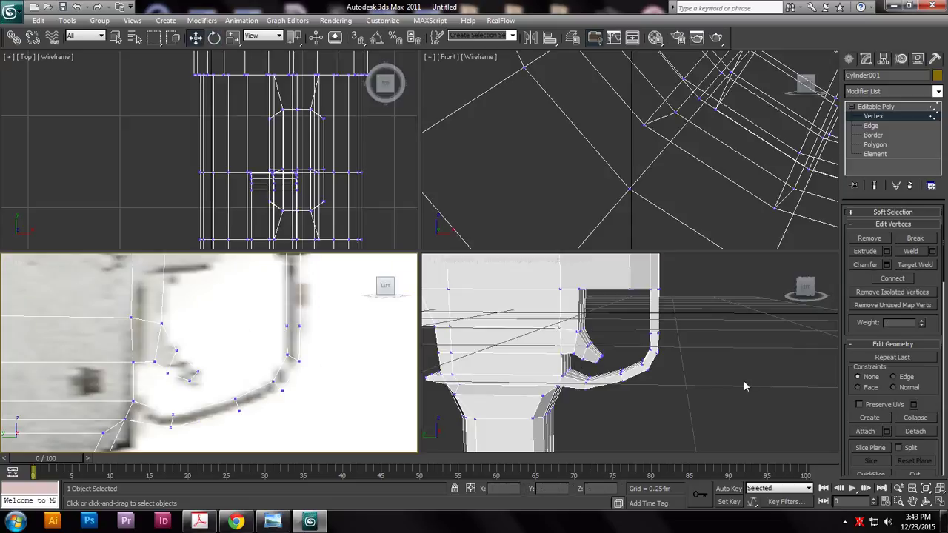
{"action": "left_click", "coordinate": [701, 377]}
{"action": "key", "text": "alt+w"}
{"action": "scroll", "coordinate": [622, 345], "scroll_direction": "down", "scroll_amount": 9}
{"action": "mouse_move", "coordinate": [571, 323]}
{"action": "middle_mouse_down", "text": "alt"}
{"action": "mouse_move", "coordinate": [612, 357]}
{"action": "mouse_move", "coordinate": [569, 333]}
{"action": "middle_mouse_up", "text": "alt"}
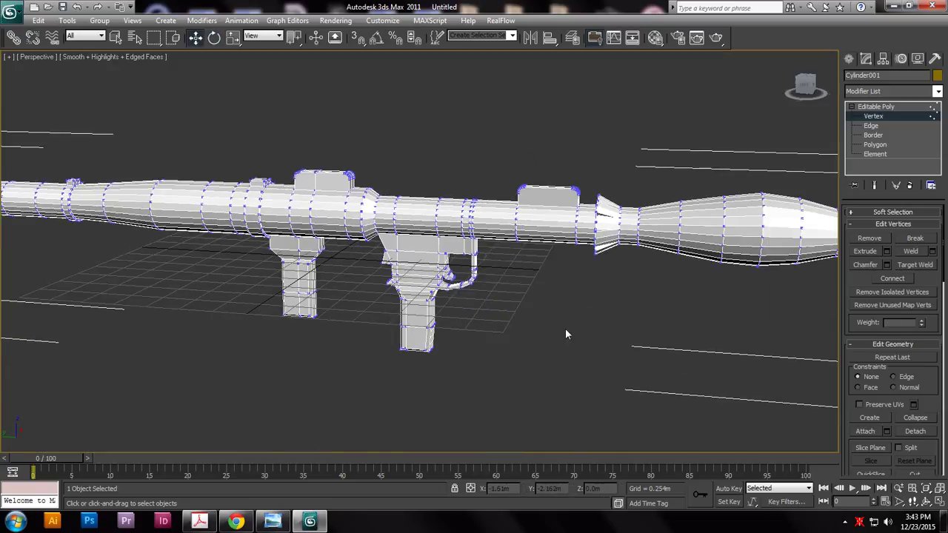
{"action": "key", "text": "ctrl+s"}
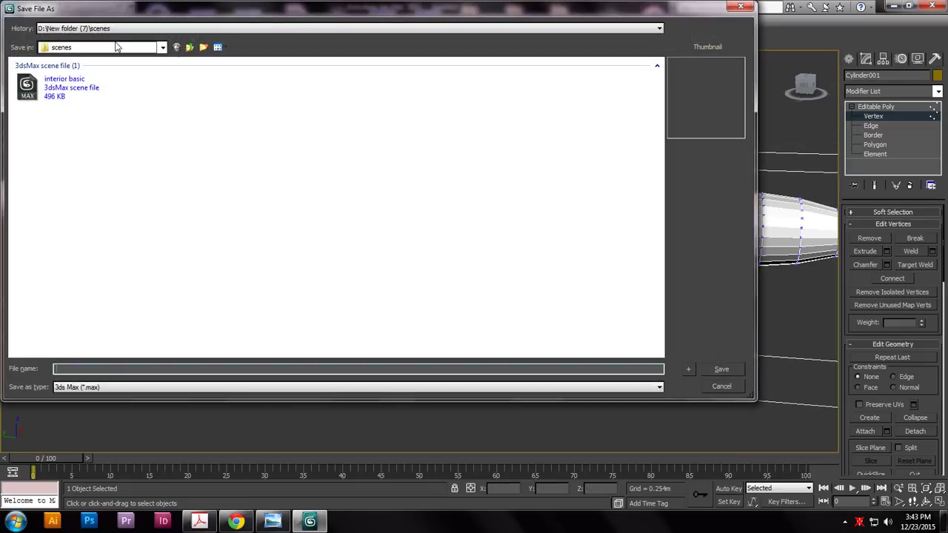
{"action": "left_click", "coordinate": [85, 48]}
{"action": "scroll", "coordinate": [164, 100], "scroll_direction": "up", "scroll_amount": 2}
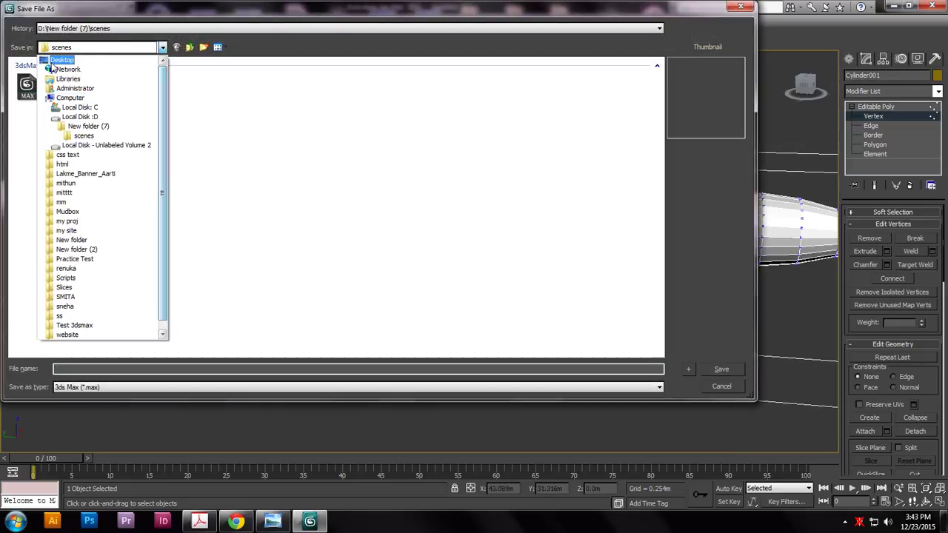
{"action": "left_click", "coordinate": [64, 59]}
{"action": "left_click", "coordinate": [99, 371]}
{"action": "type", "text": "rpg"}
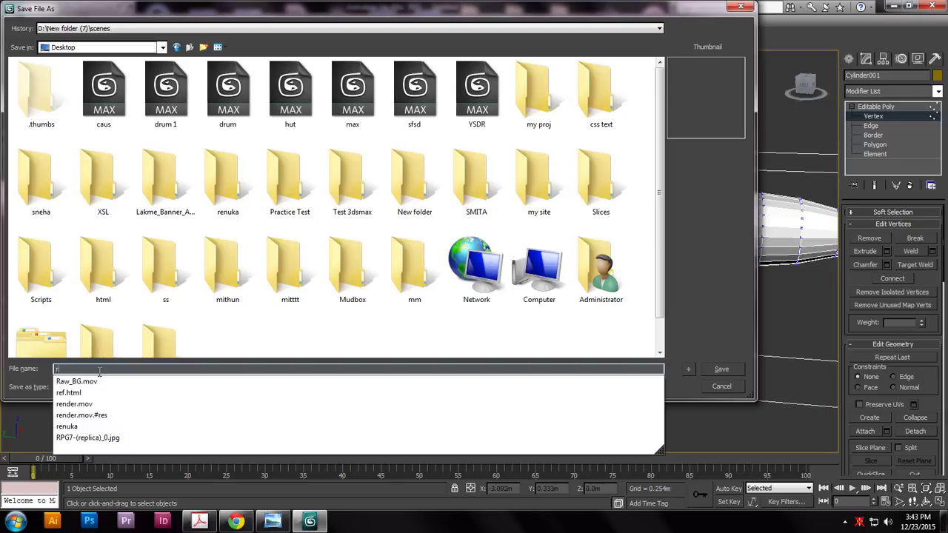
{"action": "key", "text": "Return"}
{"action": "key", "text": "Return"}
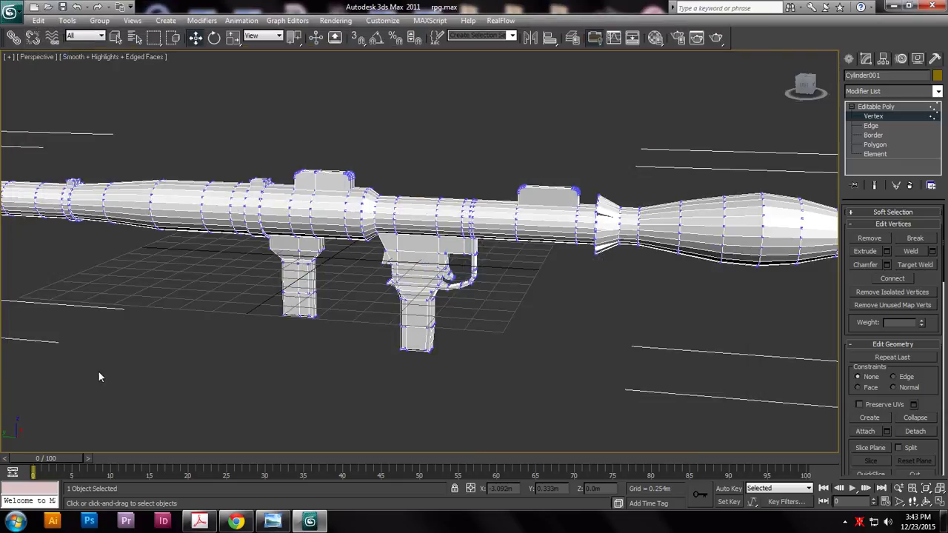
- Leave vertex editing and select the whole launcher as an object
{"action": "scroll", "coordinate": [101, 300], "scroll_direction": "up", "scroll_amount": 3}
{"action": "scroll", "coordinate": [131, 296], "scroll_direction": "down", "scroll_amount": 6}
{"action": "middle_click_drag", "start_coordinate": [567, 319], "coordinate": [537, 323], "text": "alt"}
{"action": "scroll", "coordinate": [537, 323], "scroll_direction": "up", "scroll_amount": 3}
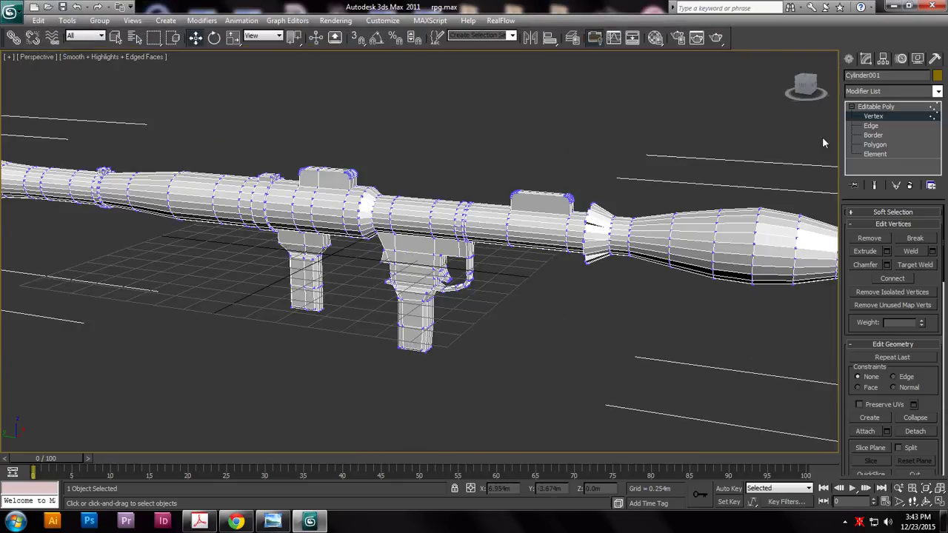
{"action": "left_click", "coordinate": [870, 109]}
{"action": "scroll", "coordinate": [505, 250], "scroll_direction": "down", "scroll_amount": 4}
{"action": "middle_click_drag", "start_coordinate": [506, 250], "coordinate": [485, 257]}
{"action": "left_click", "coordinate": [572, 138]}
{"action": "left_click", "coordinate": [610, 254]}
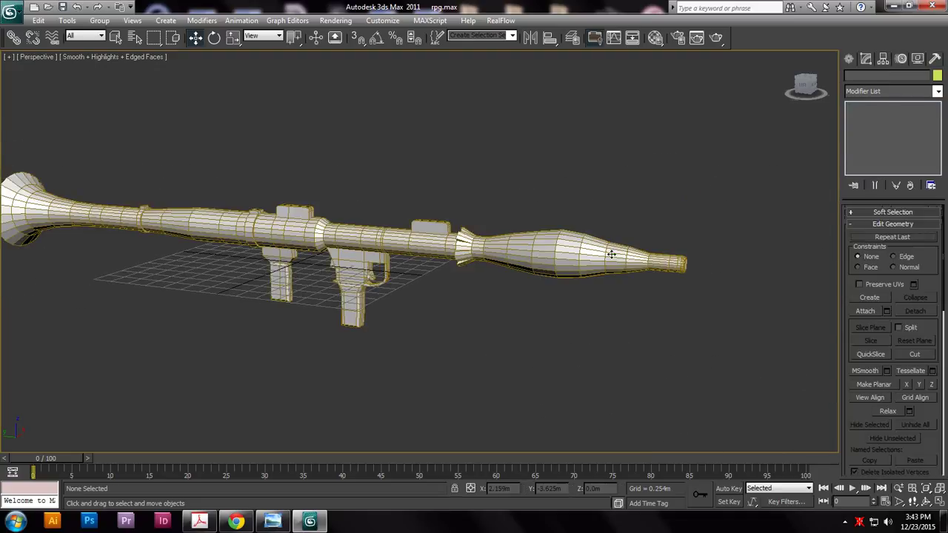
- Try smoothing the whole launcher mesh with MSmooth and inspect the grips and sights
{"action": "left_click", "coordinate": [939, 92]}
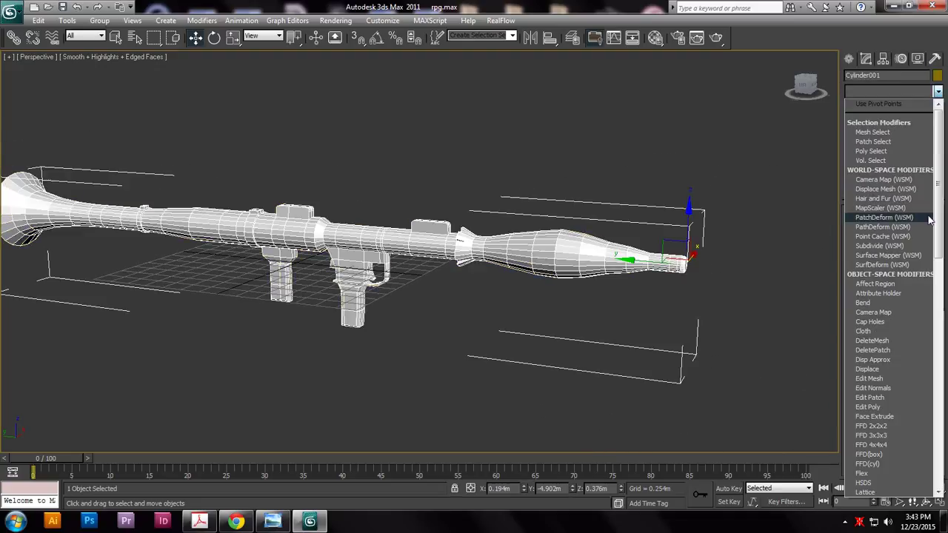
{"action": "left_click", "coordinate": [602, 250]}
{"action": "left_click_drag", "start_coordinate": [932, 284], "coordinate": [946, 46]}
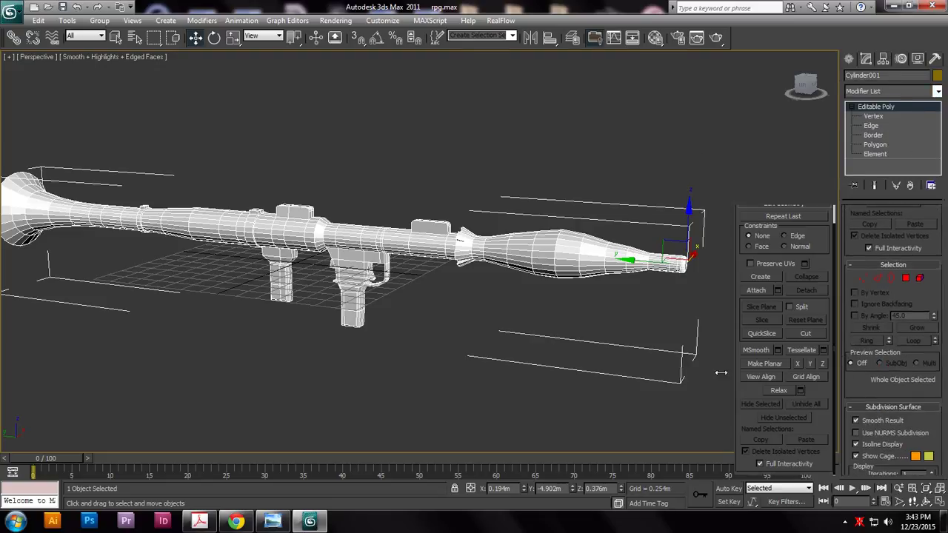
{"action": "left_click_drag", "start_coordinate": [770, 373], "coordinate": [720, 371]}
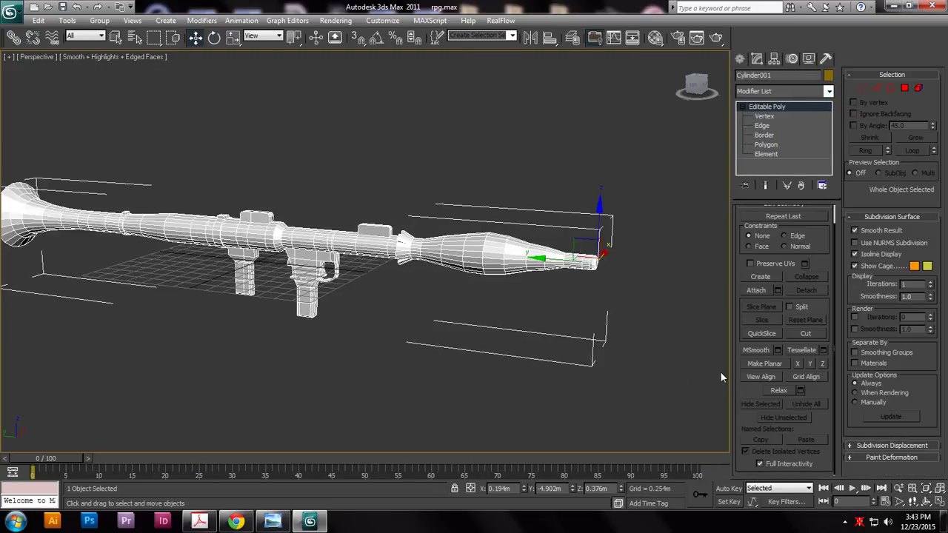
{"action": "left_click", "coordinate": [757, 348]}
{"action": "left_click", "coordinate": [436, 318]}
{"action": "scroll", "coordinate": [415, 311], "scroll_direction": "up", "scroll_amount": 5}
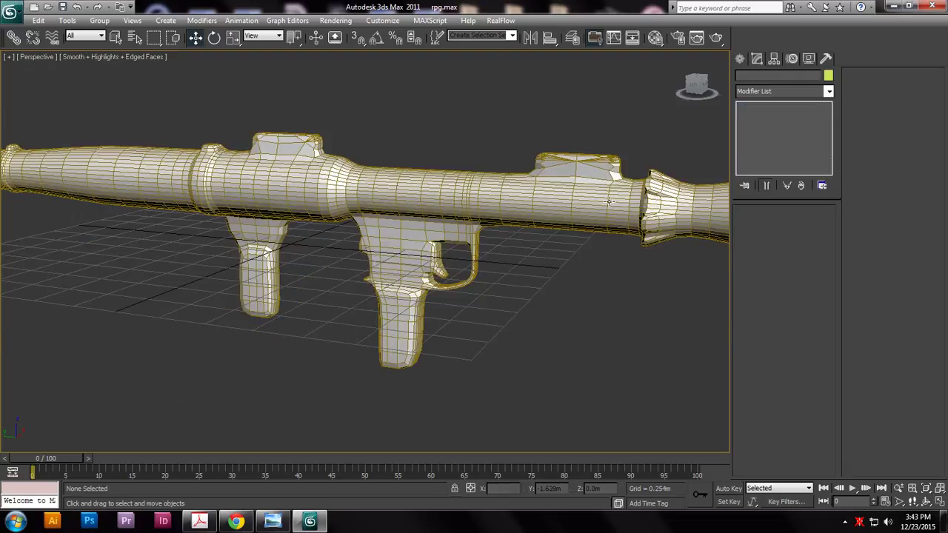
- Undo the mesh smoothing and return the command panel to a single column
{"action": "key", "text": "ctrl+z"}
{"action": "key", "text": "ctrl+z"}
{"action": "middle_click_drag", "start_coordinate": [590, 167], "coordinate": [495, 255], "text": "alt"}
{"action": "scroll", "coordinate": [472, 258], "scroll_direction": "down", "scroll_amount": 3}
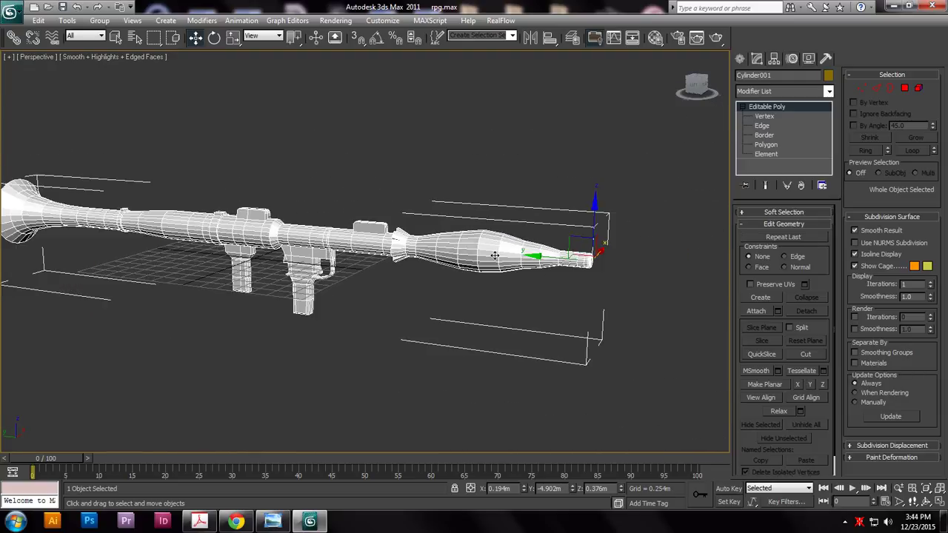
{"action": "left_click_drag", "start_coordinate": [731, 257], "coordinate": [815, 256]}
{"action": "middle_click_drag", "start_coordinate": [580, 238], "coordinate": [639, 247]}
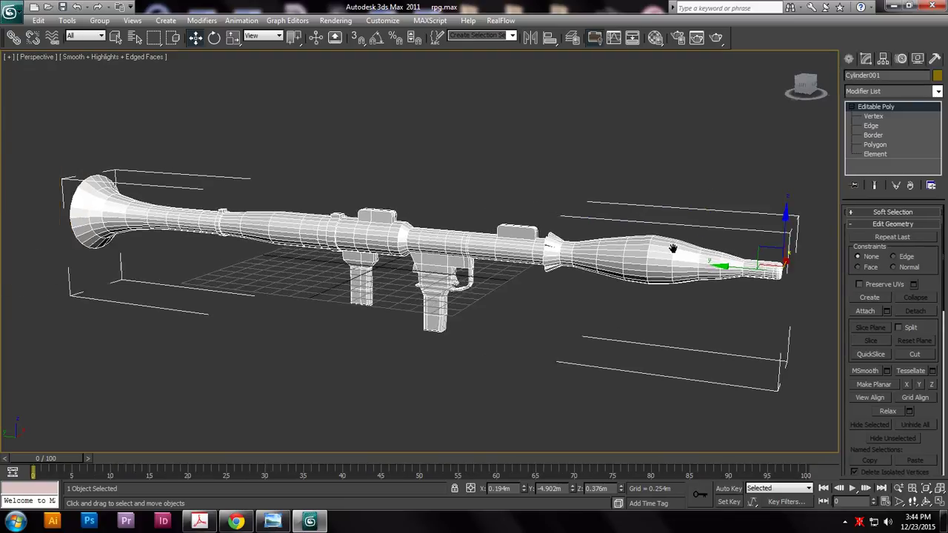